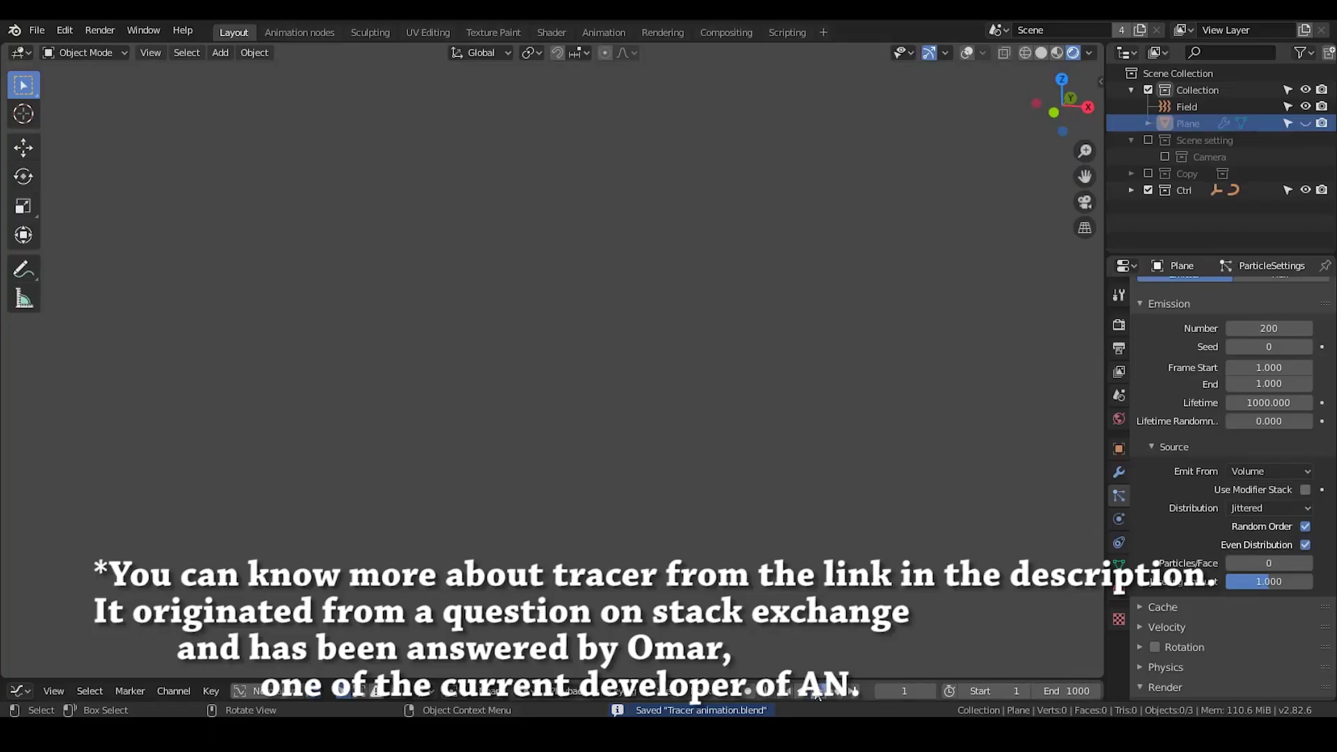
Play the particle tracer animation and stop the playback
{"action": "left_click", "coordinate": [817, 695]}
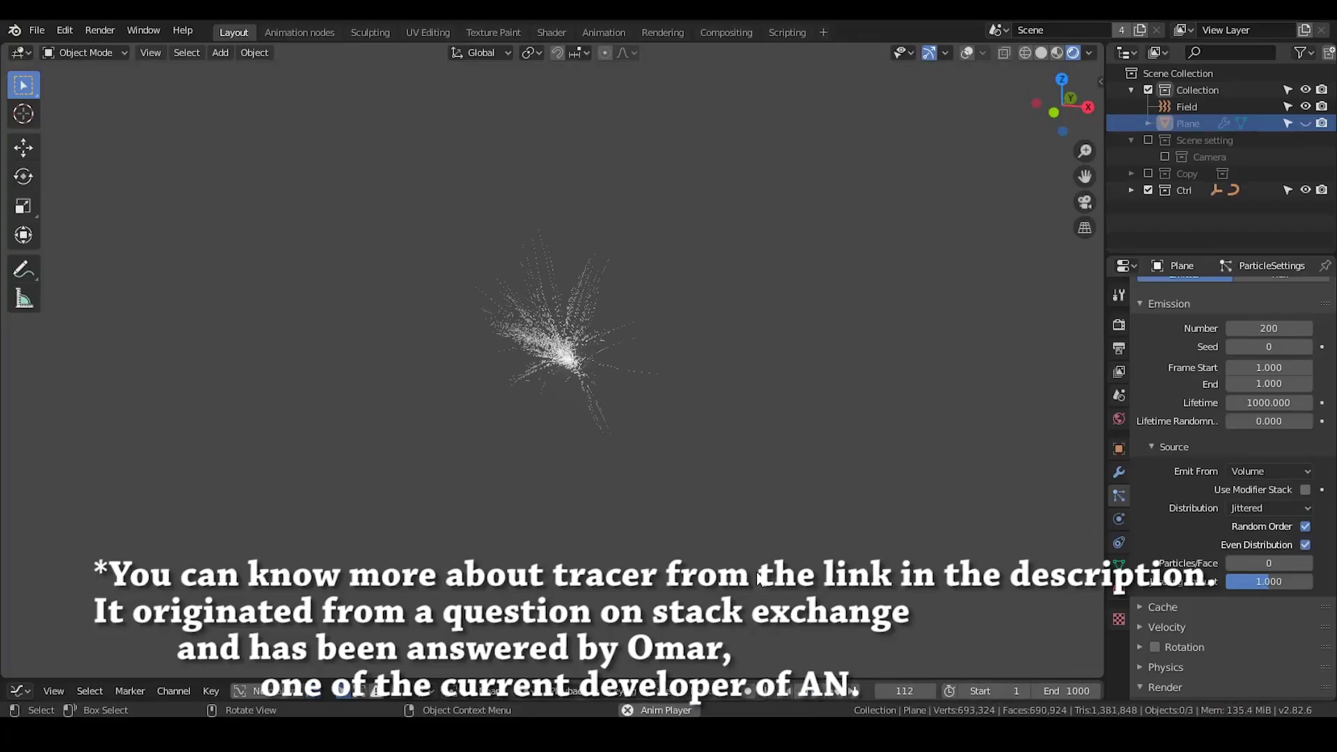
{"action": "left_click", "coordinate": [819, 695]}
{"action": "middle_click_drag", "start_coordinate": [731, 432], "coordinate": [680, 466]}
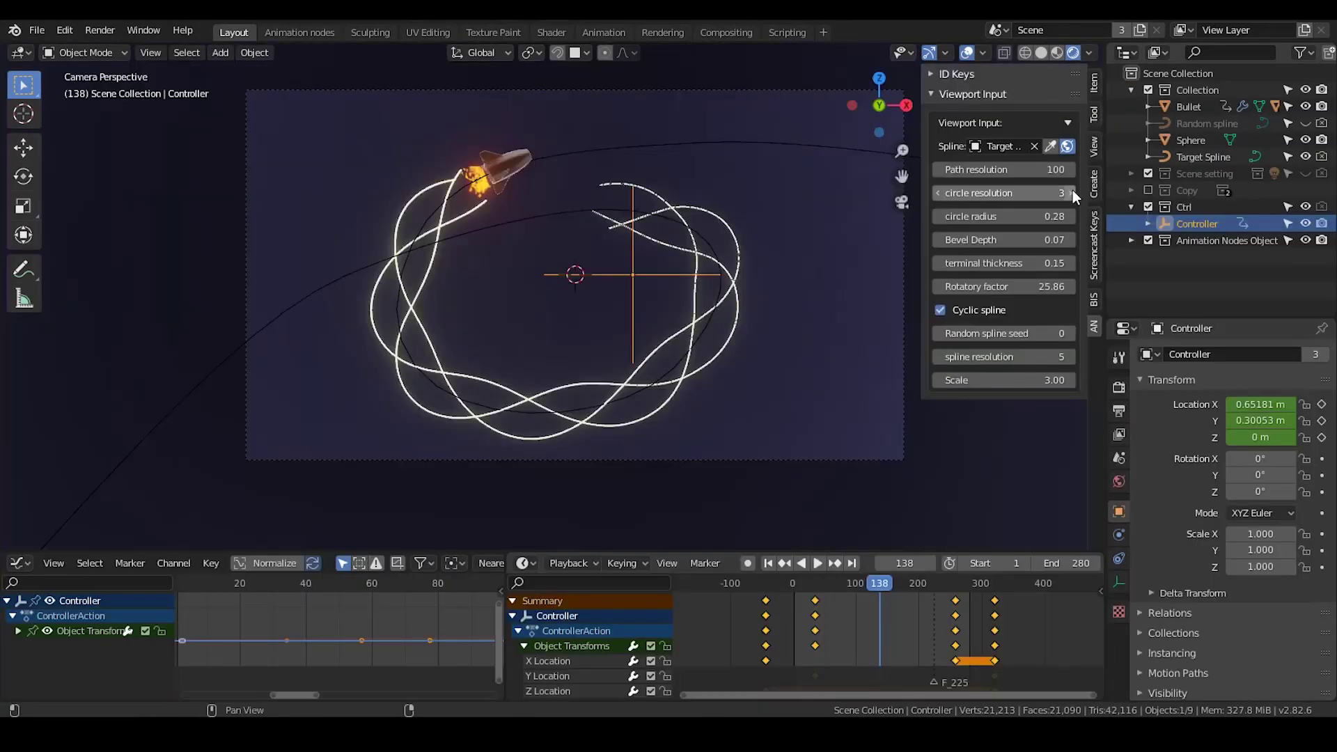
Try higher and lower circle resolution values for the tracer strands
{"action": "left_click", "coordinate": [1070, 193]}
{"action": "left_click", "coordinate": [1070, 193]}
{"action": "left_click", "coordinate": [938, 194]}
{"action": "left_click", "coordinate": [937, 195]}
{"action": "left_click", "coordinate": [938, 194]}
{"action": "left_click", "coordinate": [938, 194]}
Set the tracer's bevel depth to 0.16, rotatory factor to 48.36, circle radius to 0.28 and circle resolution to 7
{"action": "left_click_drag", "start_coordinate": [996, 215], "coordinate": [1018, 239]}
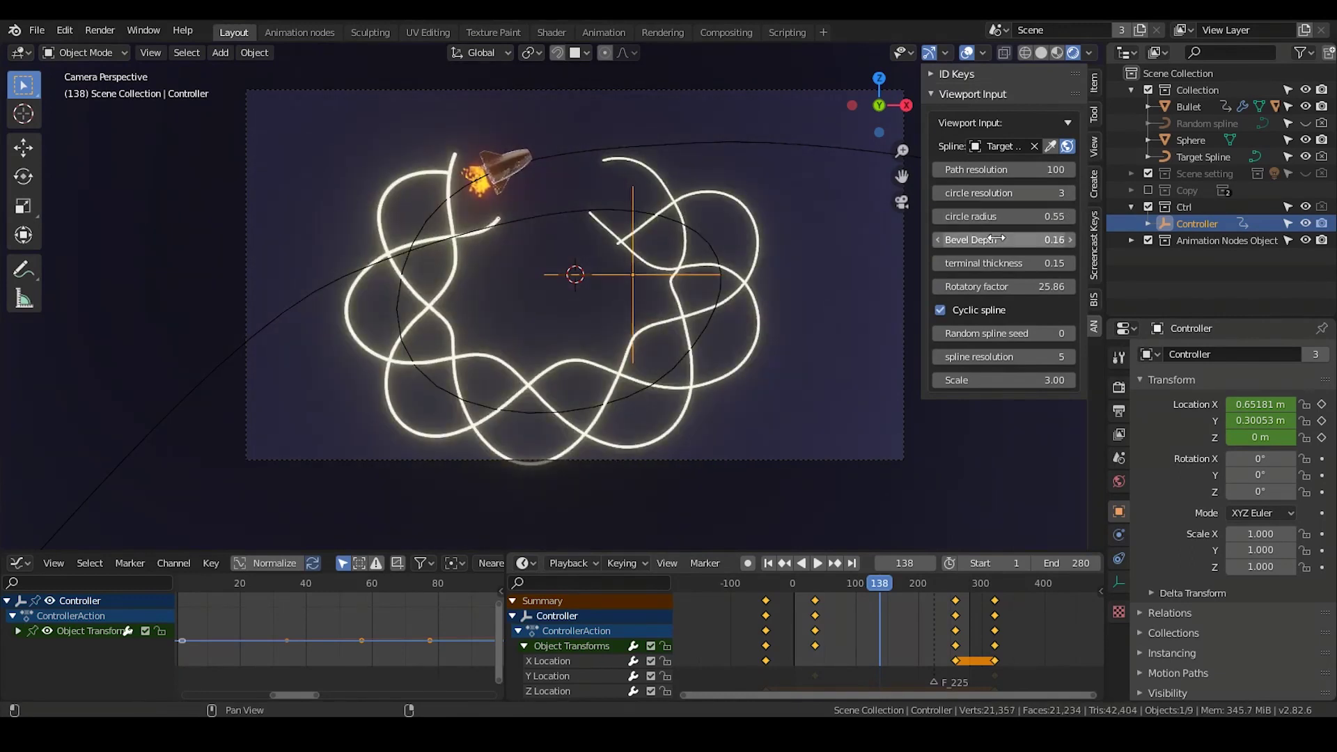
{"action": "left_click_drag", "start_coordinate": [1003, 287], "coordinate": [1044, 286]}
{"action": "left_click_drag", "start_coordinate": [1003, 216], "coordinate": [1032, 193]}
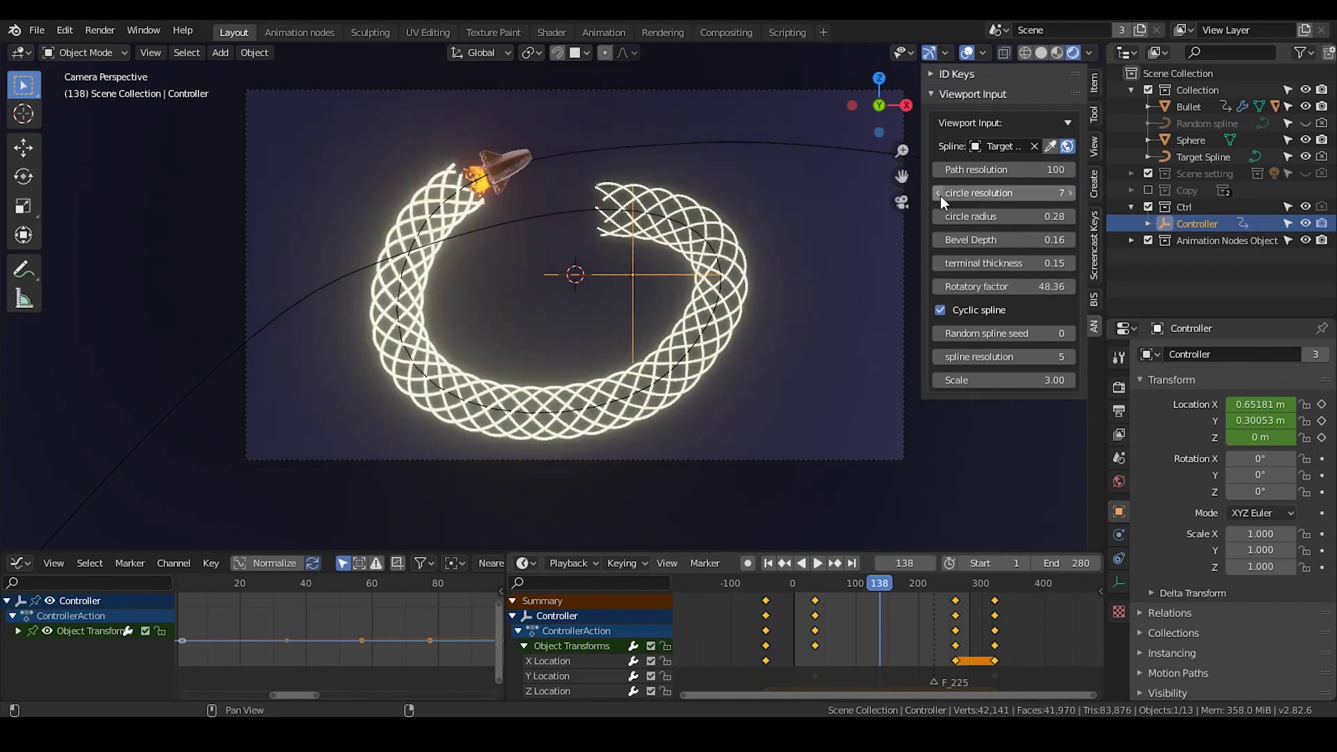
Reduce the tracer's circle resolution to 2
{"action": "left_click", "coordinate": [940, 195]}
{"action": "left_click", "coordinate": [940, 195]}
{"action": "left_click", "coordinate": [940, 195]}
{"action": "left_click", "coordinate": [940, 195]}
{"action": "left_click", "coordinate": [940, 195]}
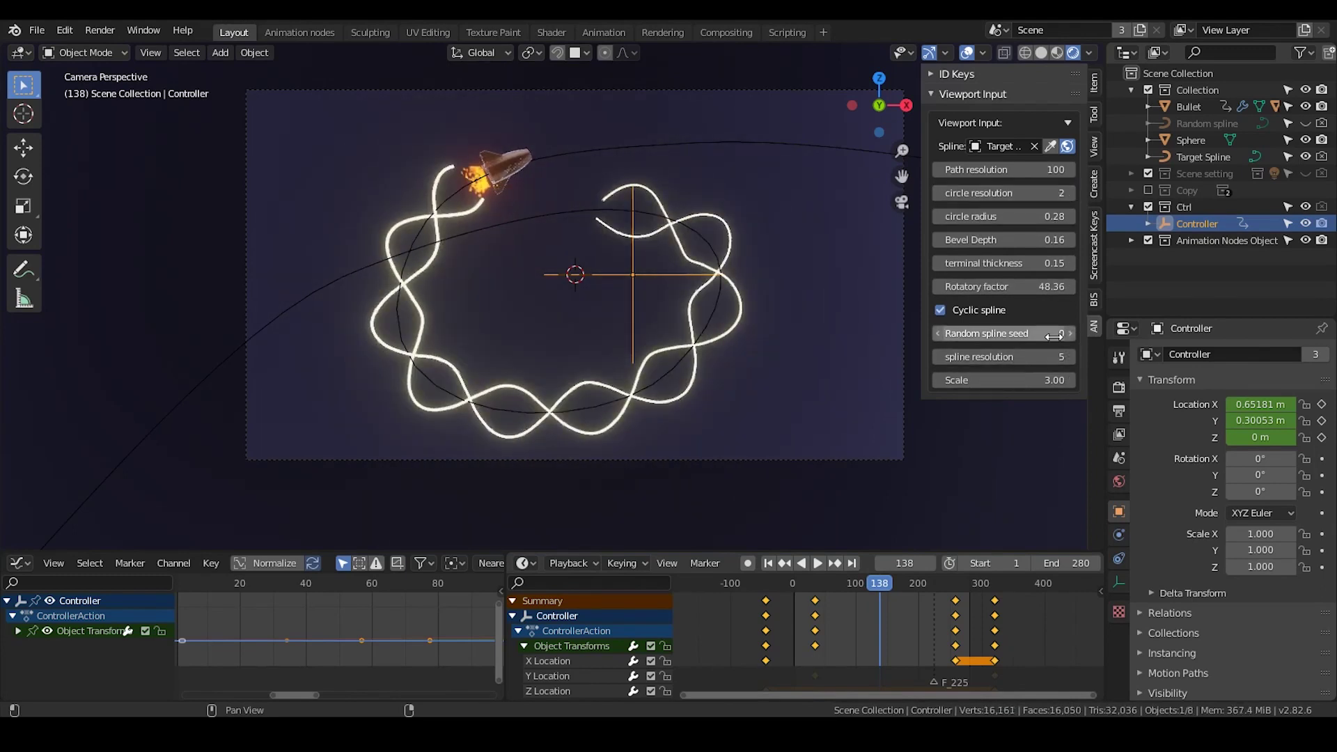
Delete all control points of the Target Spline curve, ready for freehand drawing in Edit Mode
{"action": "left_click", "coordinate": [642, 140]}
{"action": "left_click", "coordinate": [649, 145]}
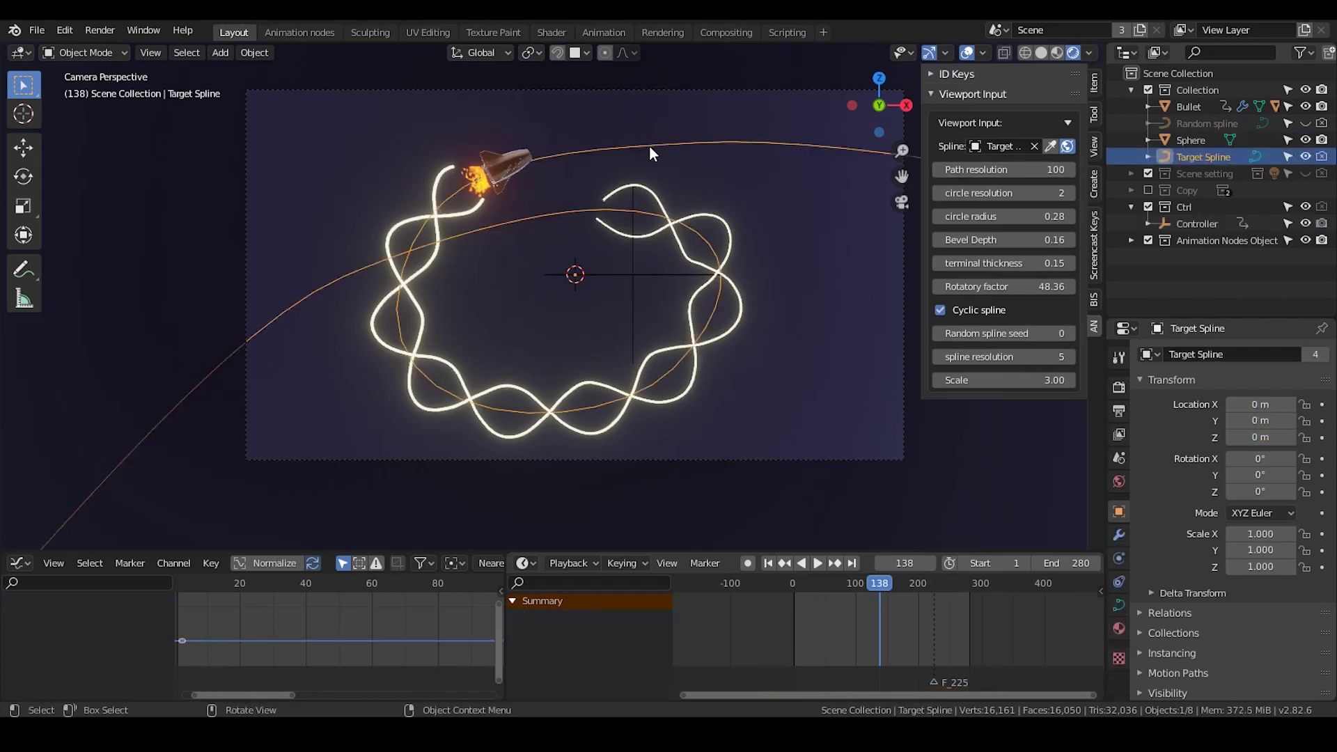
{"action": "key", "text": "Tab"}
{"action": "key", "text": "a"}
{"action": "key", "text": "x"}
{"action": "left_click", "coordinate": [614, 167]}
{"action": "key", "text": "n"}
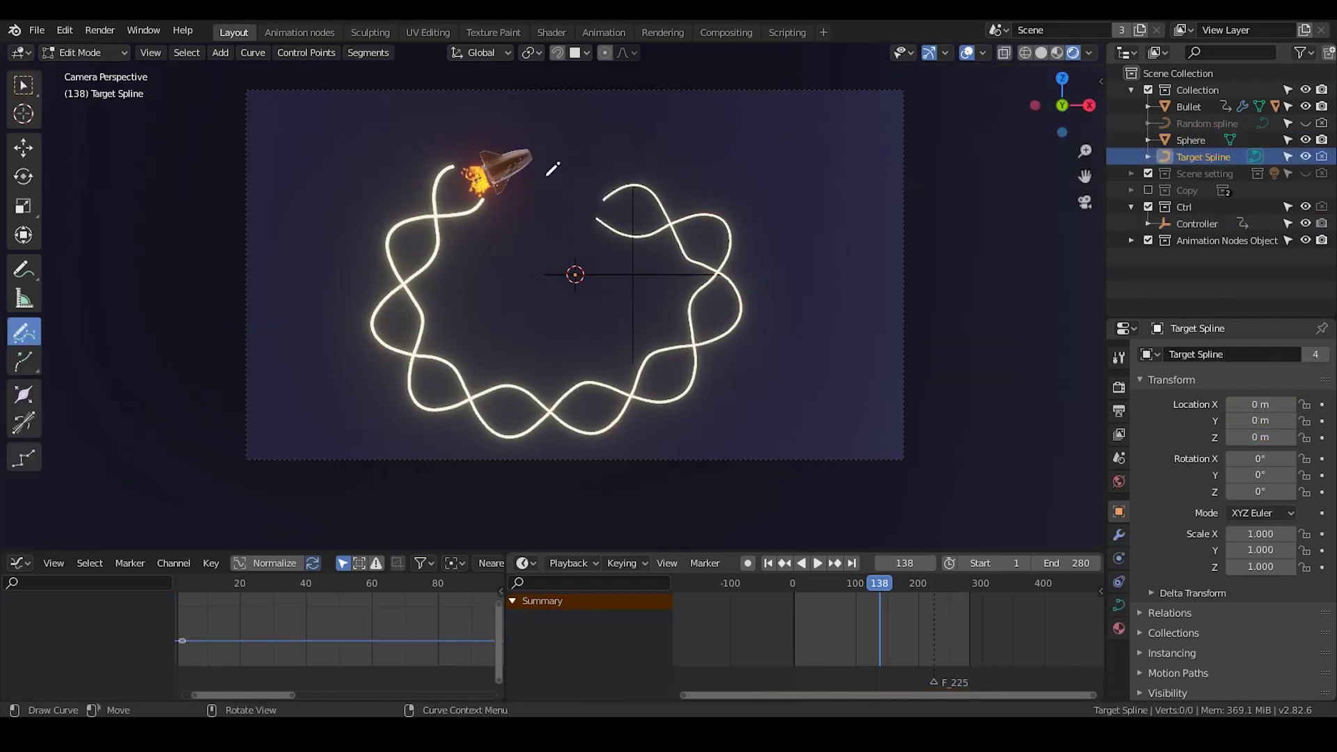
Draw a freehand inward spiral as the new Target Spline path and play the animation along it
{"action": "mouse_move", "coordinate": [306, 67]}
{"action": "left_mouse_down"}
{"action": "mouse_move", "coordinate": [460, 458]}
{"action": "mouse_move", "coordinate": [655, 149]}
{"action": "mouse_move", "coordinate": [608, 381]}
{"action": "left_mouse_up"}
{"action": "mouse_move", "coordinate": [661, 328]}
{"action": "left_mouse_down"}
{"action": "mouse_move", "coordinate": [538, 309]}
{"action": "mouse_move", "coordinate": [557, 318]}
{"action": "left_mouse_up"}
{"action": "key", "text": "Tab"}
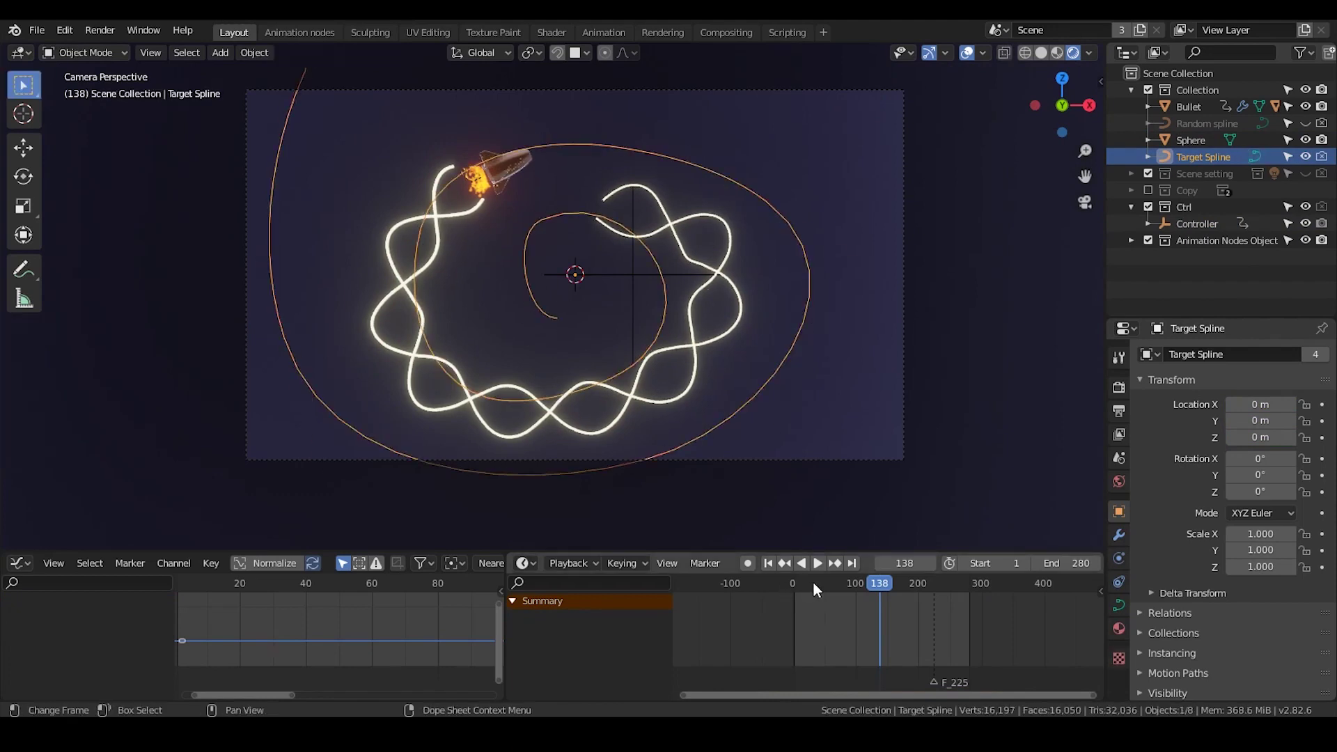
{"action": "key", "text": "space"}
{"action": "left_click_drag", "start_coordinate": [815, 583], "coordinate": [861, 580]}
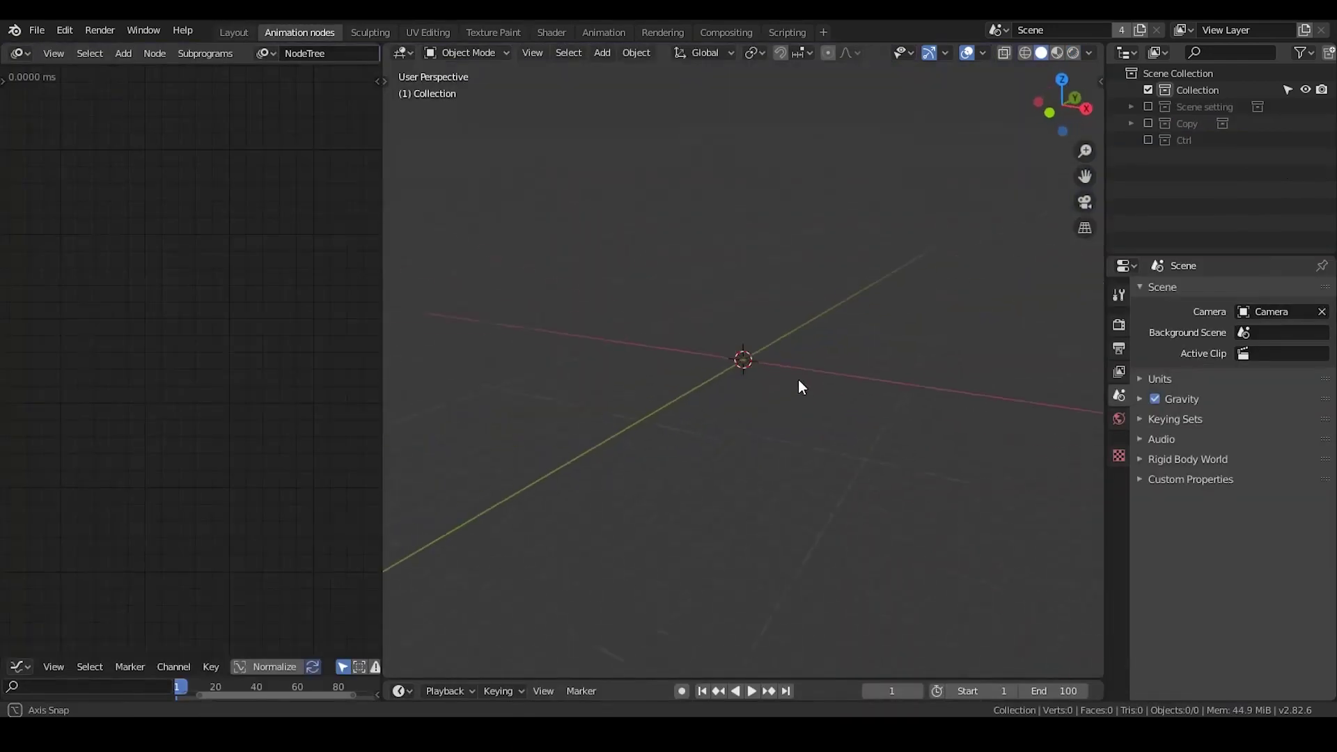
Sketch annotations of a wavy path, a separate small loop and two loops on the path's rising part
{"action": "middle_click_drag", "start_coordinate": [800, 387], "coordinate": [725, 185]}
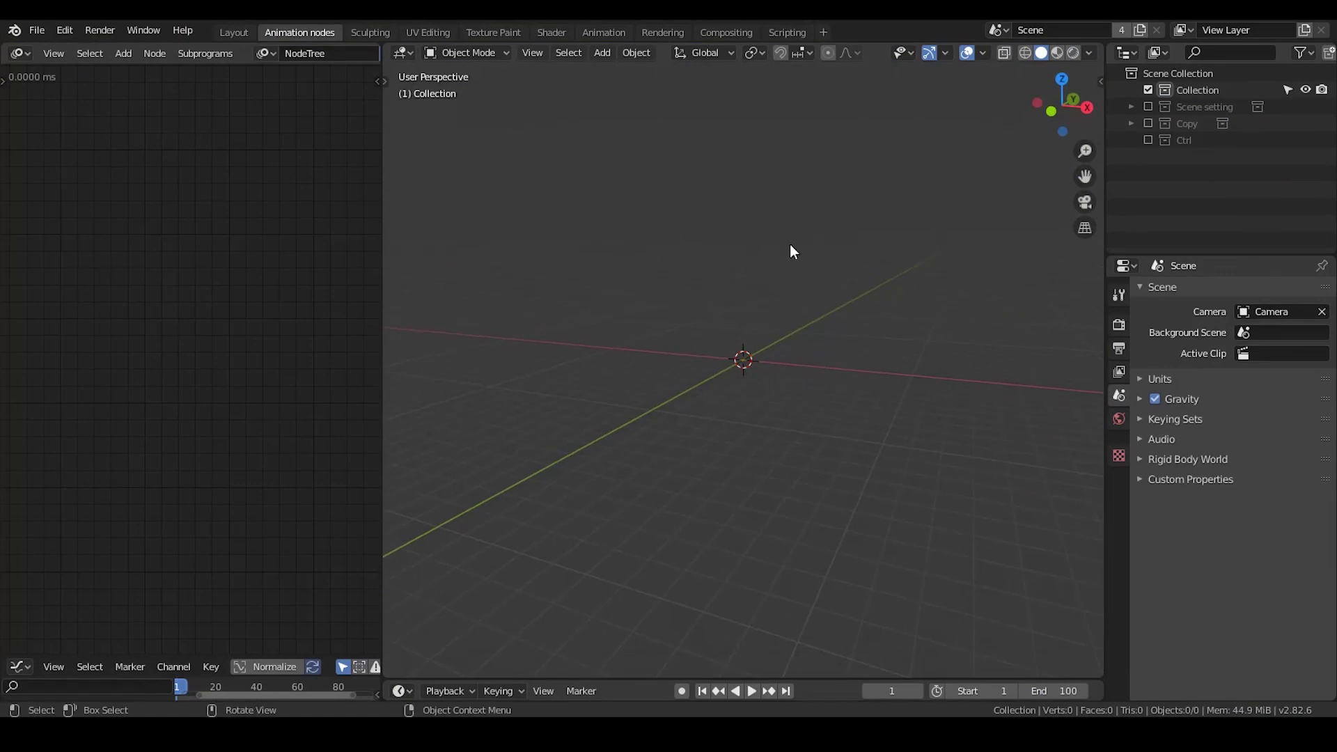
{"action": "mouse_move", "coordinate": [926, 534]}
{"action": "left_mouse_down"}
{"action": "mouse_move", "coordinate": [1003, 587]}
{"action": "mouse_move", "coordinate": [931, 547]}
{"action": "left_mouse_up"}
{"action": "mouse_move", "coordinate": [452, 434]}
{"action": "left_mouse_down"}
{"action": "mouse_move", "coordinate": [994, 236]}
{"action": "mouse_move", "coordinate": [989, 219]}
{"action": "left_mouse_up"}
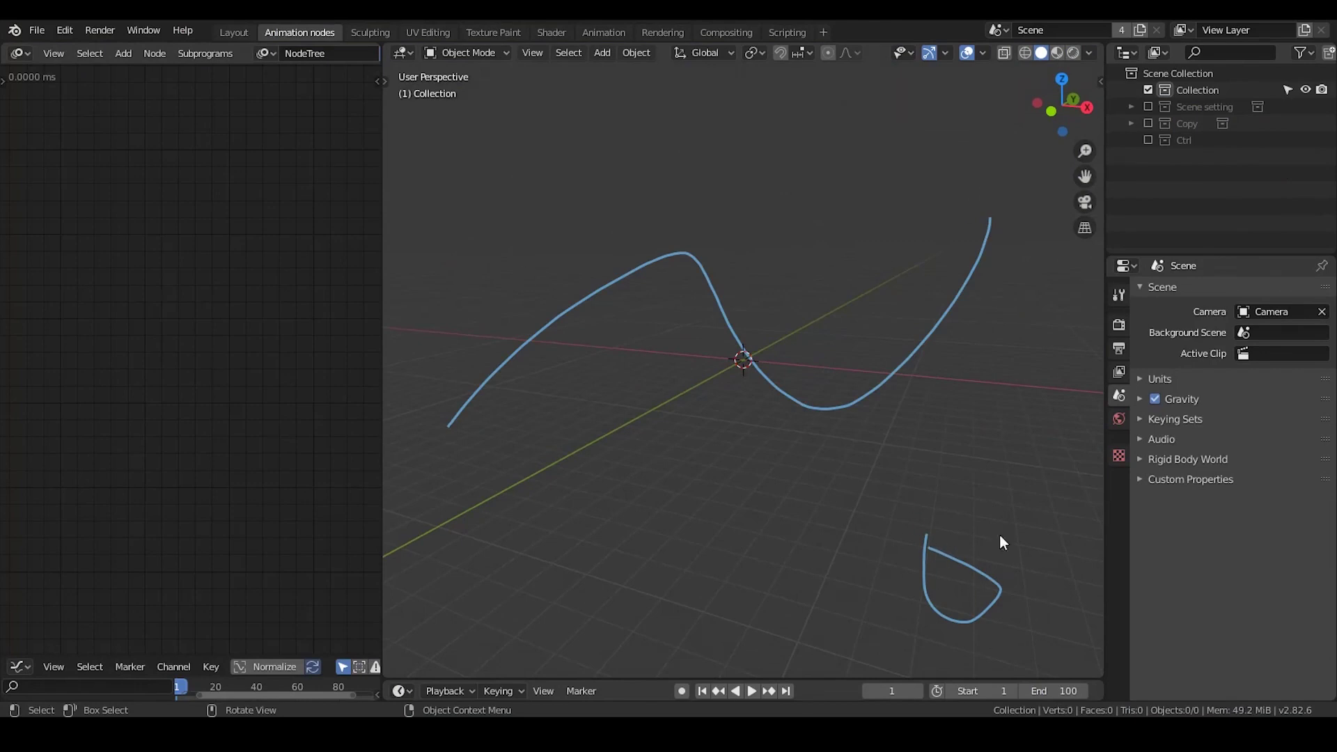
{"action": "mouse_move", "coordinate": [502, 337]}
{"action": "left_mouse_down"}
{"action": "mouse_move", "coordinate": [522, 358]}
{"action": "mouse_move", "coordinate": [525, 322]}
{"action": "left_mouse_up"}
{"action": "mouse_move", "coordinate": [602, 264]}
{"action": "left_mouse_down"}
{"action": "mouse_move", "coordinate": [650, 308]}
{"action": "mouse_move", "coordinate": [629, 258]}
{"action": "left_mouse_up"}
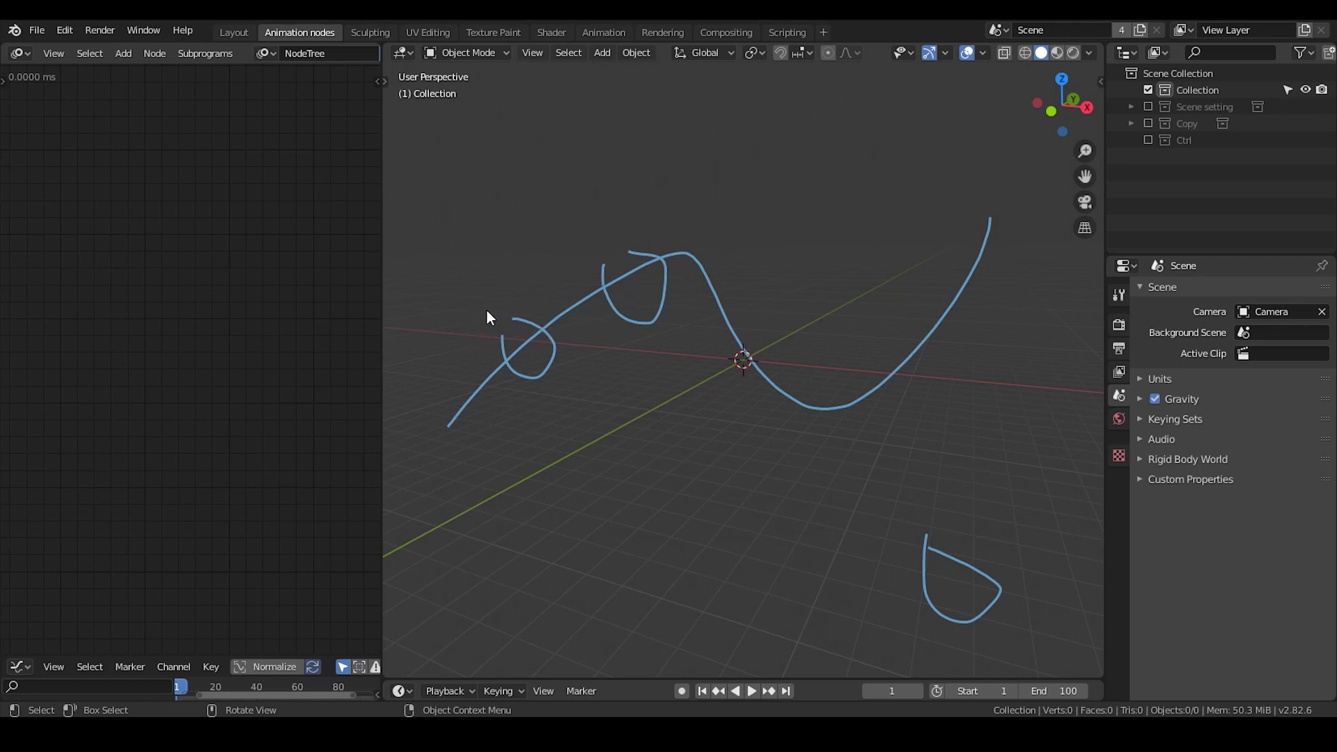
Annotate downward arrows beside the two loops and a line running through them, and erase all annotations
{"action": "left_click_drag", "start_coordinate": [487, 312], "coordinate": [480, 336]}
{"action": "mouse_move", "coordinate": [598, 246]}
{"action": "left_mouse_down"}
{"action": "mouse_move", "coordinate": [599, 392]}
{"action": "mouse_move", "coordinate": [622, 360]}
{"action": "left_mouse_up"}
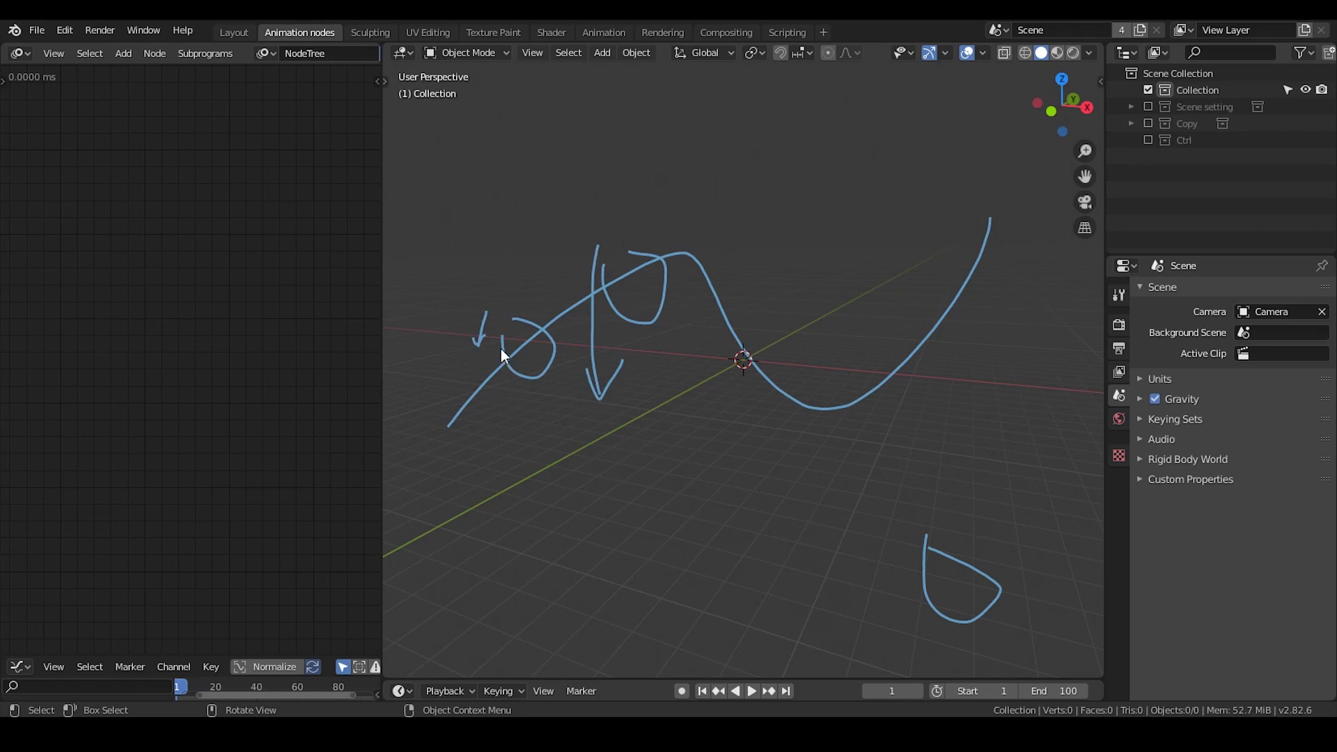
{"action": "left_click_drag", "start_coordinate": [504, 334], "coordinate": [498, 352]}
{"action": "left_click_drag", "start_coordinate": [502, 344], "coordinate": [825, 268]}
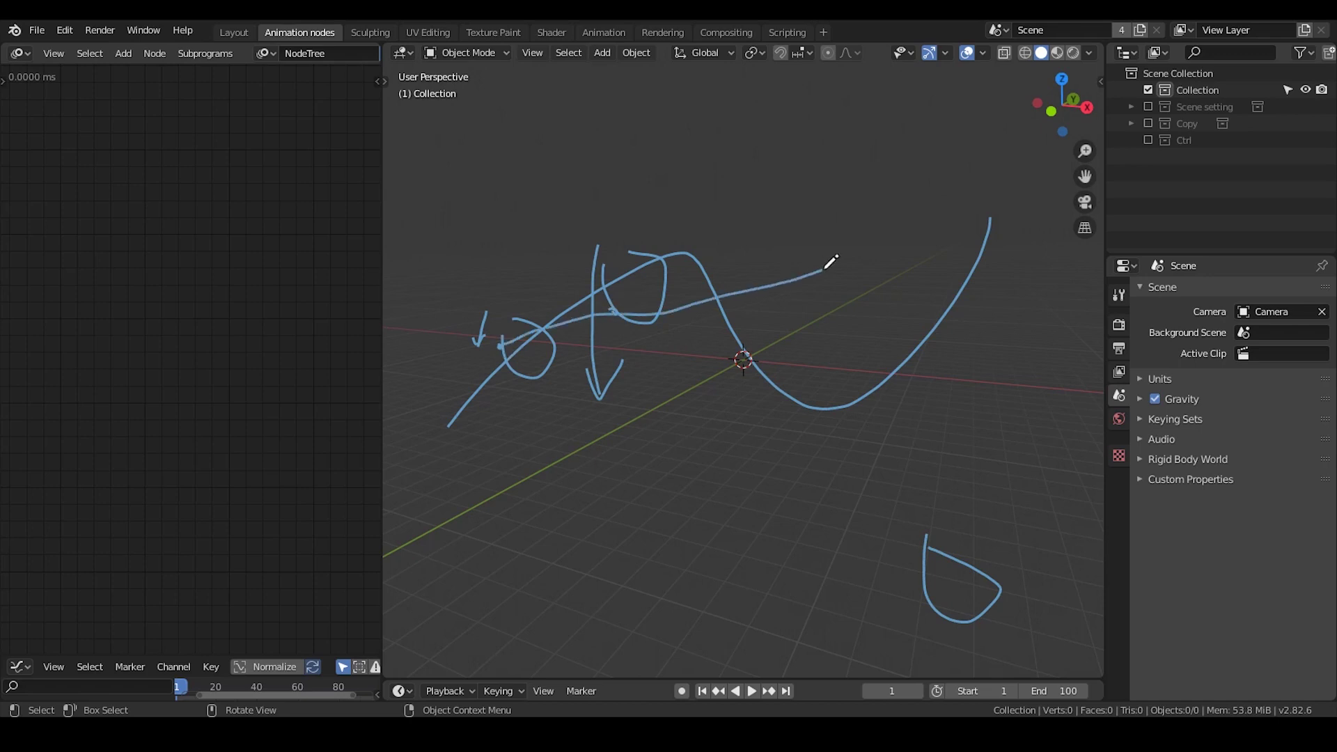
{"action": "right_click_drag", "start_coordinate": [1016, 153], "coordinate": [794, 238]}
{"action": "mouse_move", "coordinate": [800, 232]}
{"action": "left_mouse_down", "text": "ctrl"}
{"action": "mouse_move", "coordinate": [979, 298]}
{"action": "mouse_move", "coordinate": [929, 573]}
{"action": "left_mouse_up", "text": "ctrl"}
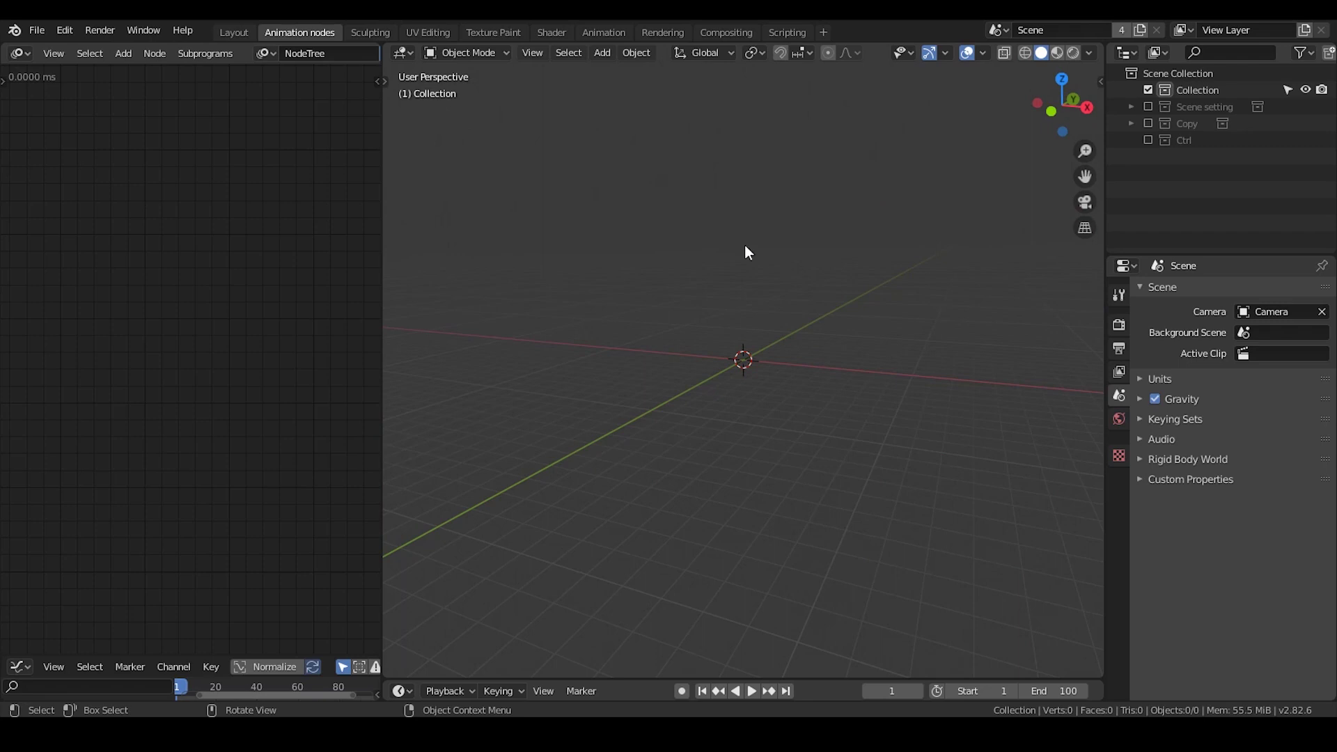
Add a Bezier curve at the world origin and delete its default control points in Edit Mode
{"action": "key", "text": "shift+a"}
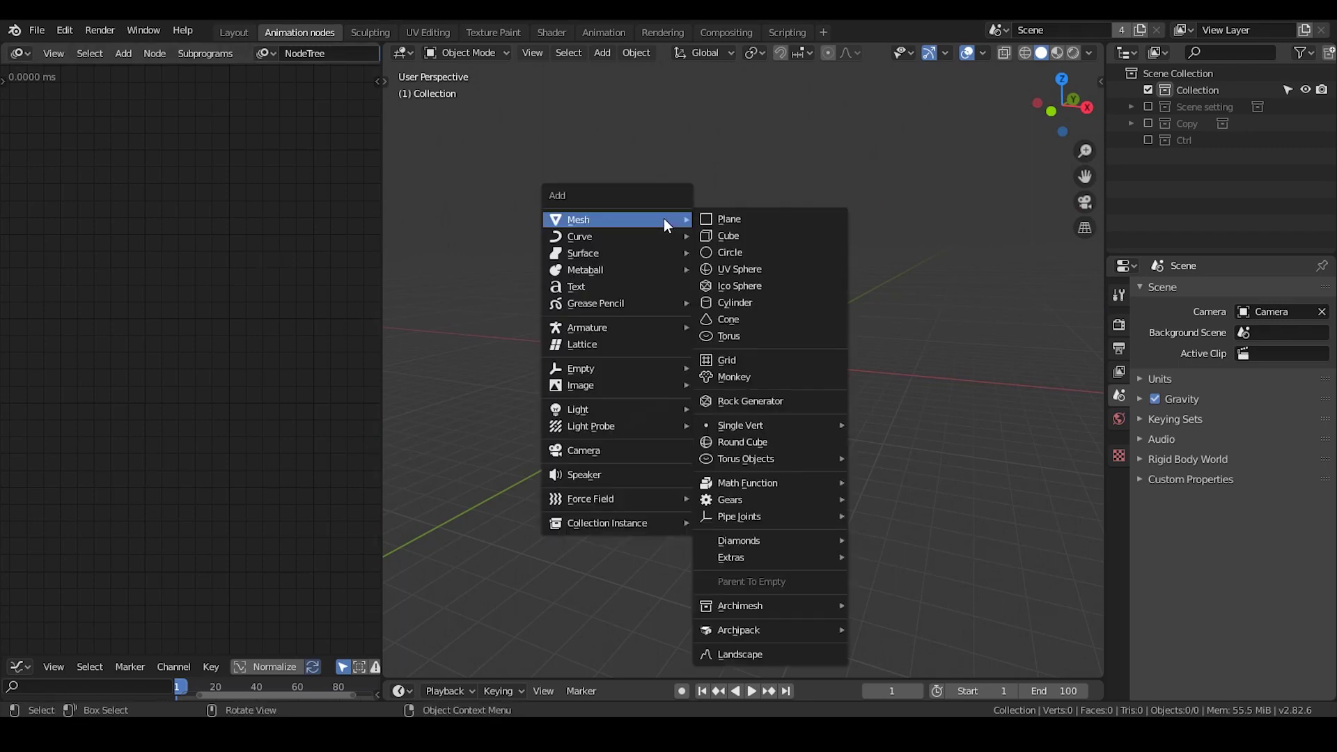
{"action": "mouse_move", "coordinate": [637, 238]}
{"action": "left_click", "coordinate": [714, 238]}
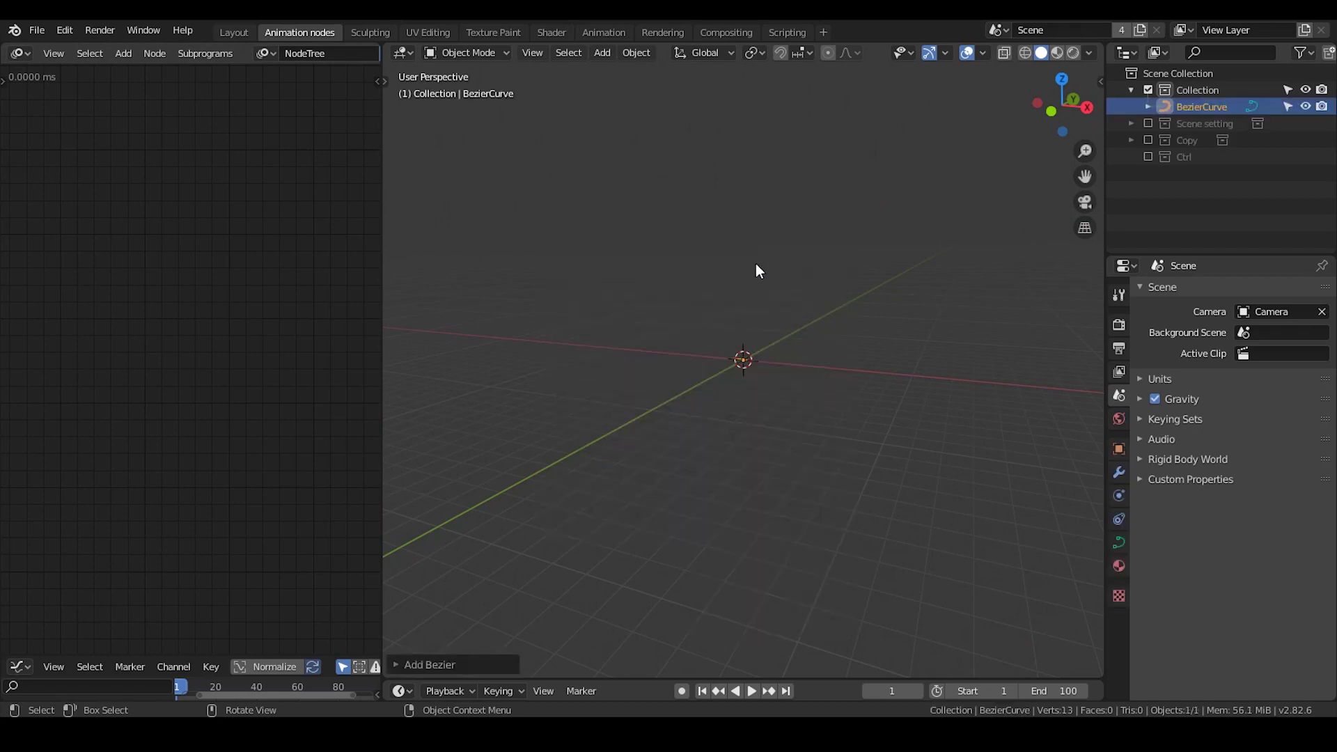
{"action": "key", "text": "Tab"}
{"action": "key", "text": "x"}
{"action": "left_click", "coordinate": [782, 349]}
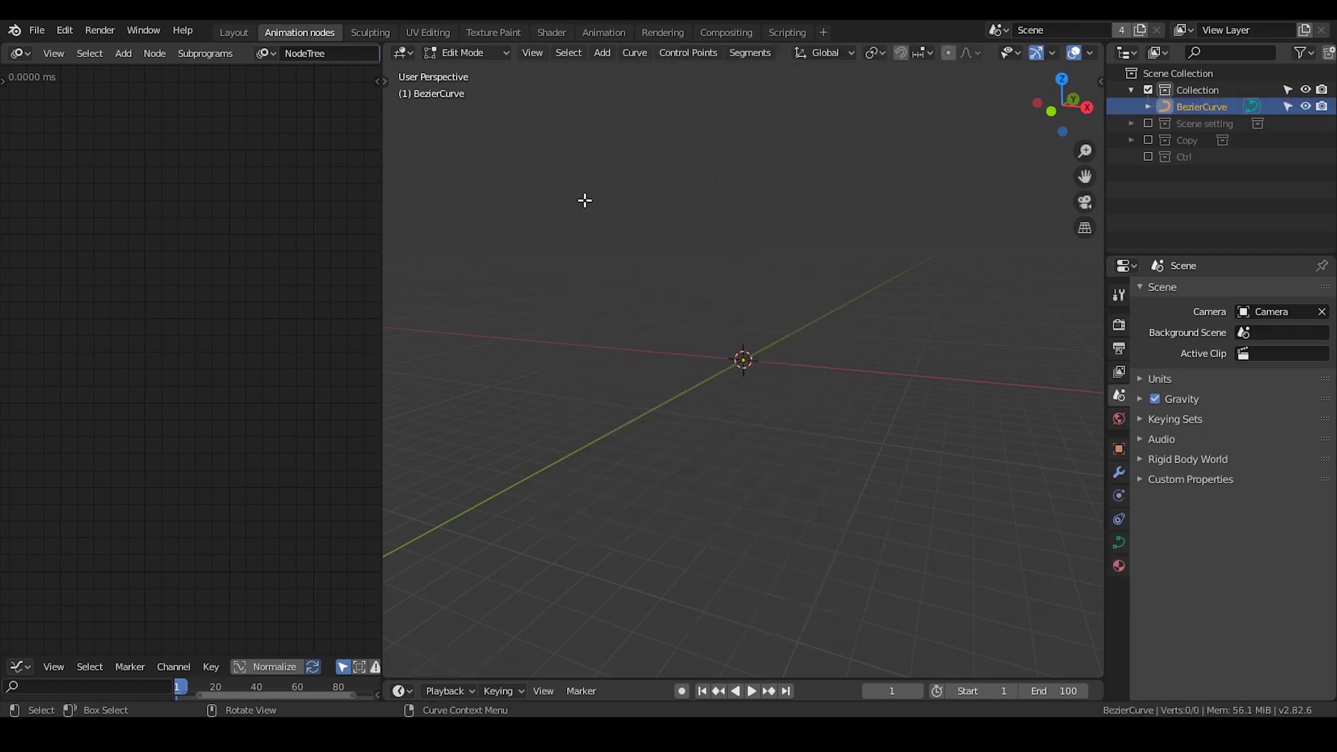
Draw a freehand open figure-eight curve around the origin in the BezierCurve object and leave it selected in Object Mode
{"action": "key", "text": "t"}
{"action": "left_click", "coordinate": [406, 333]}
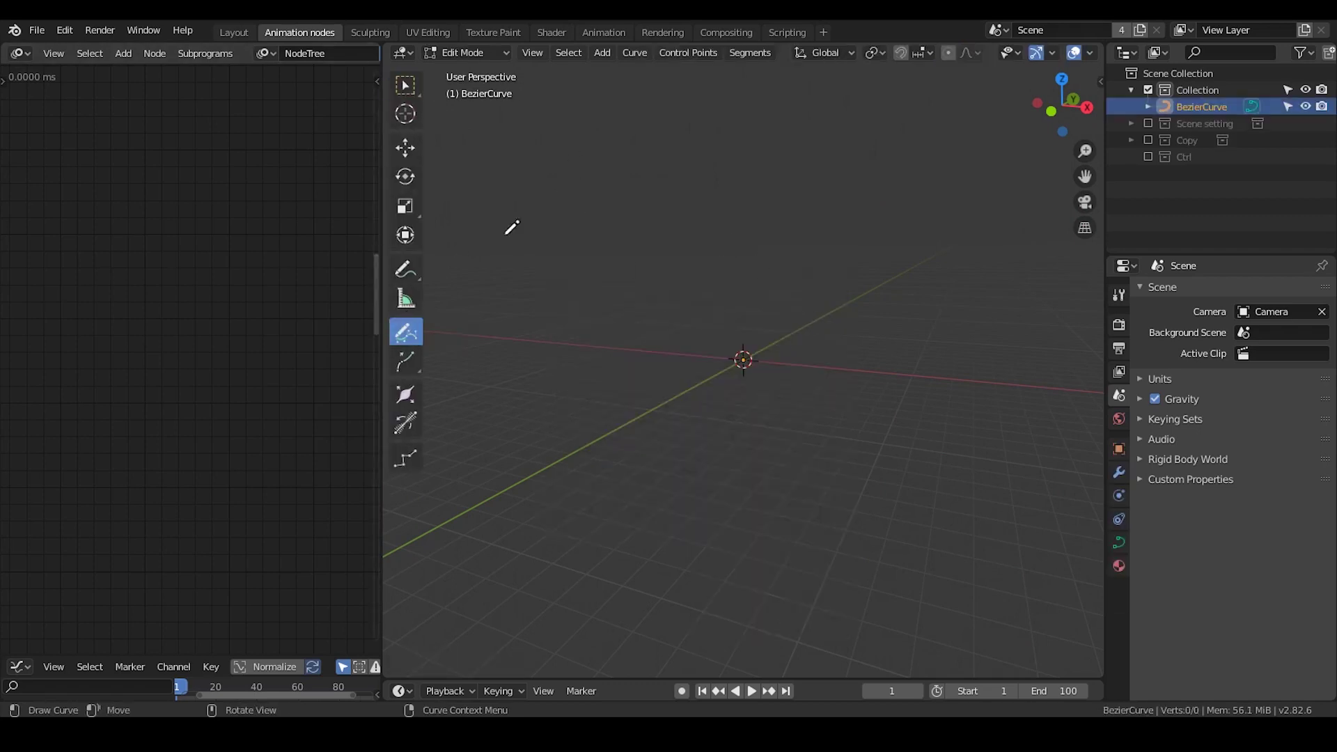
{"action": "mouse_move", "coordinate": [545, 373]}
{"action": "left_mouse_down"}
{"action": "mouse_move", "coordinate": [641, 236]}
{"action": "mouse_move", "coordinate": [988, 328]}
{"action": "mouse_move", "coordinate": [624, 453]}
{"action": "mouse_move", "coordinate": [554, 435]}
{"action": "left_mouse_up"}
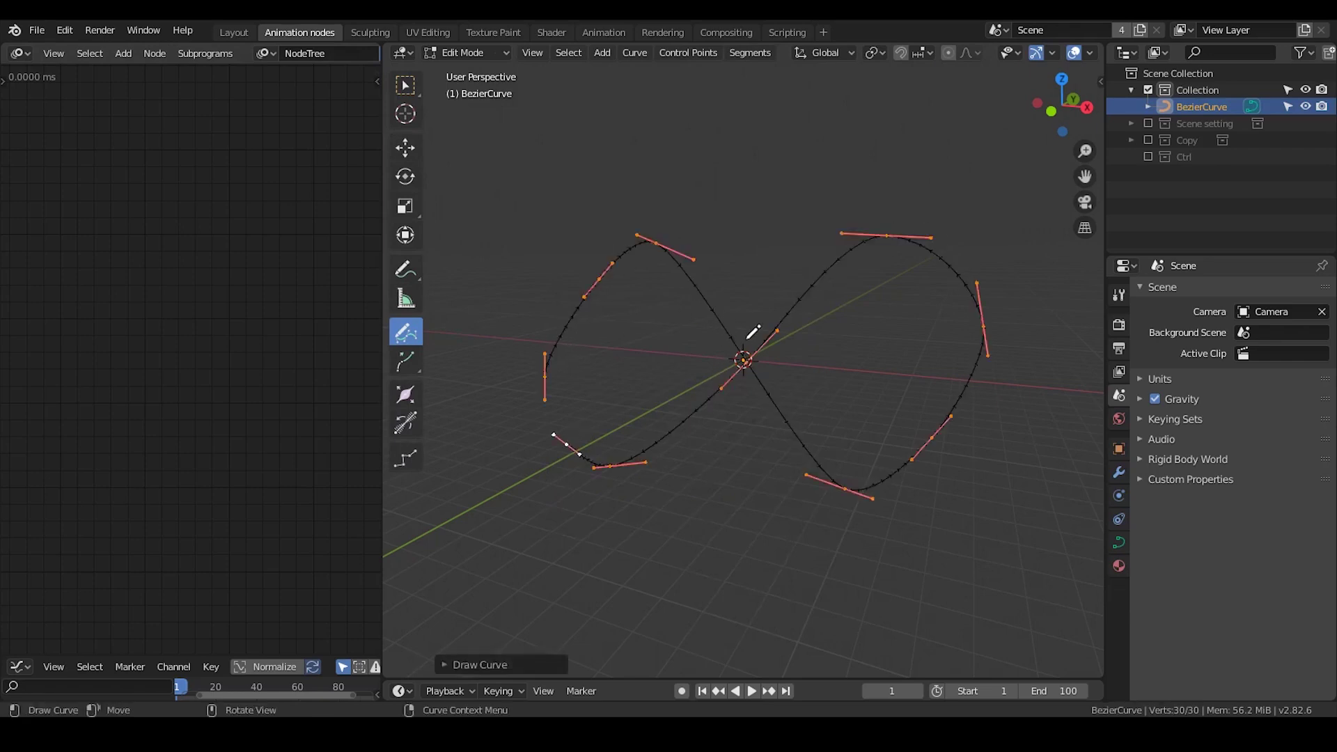
{"action": "key", "text": "Tab"}
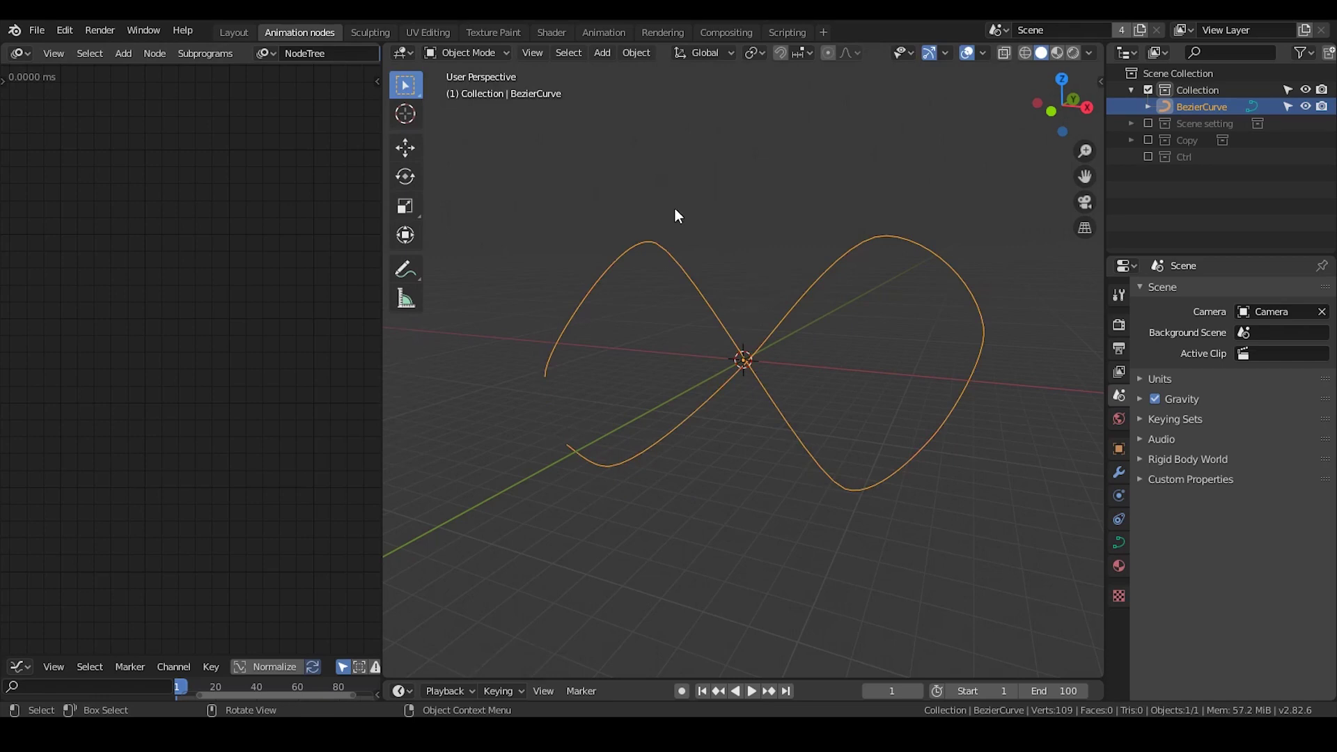
{"action": "left_click", "coordinate": [669, 374]}
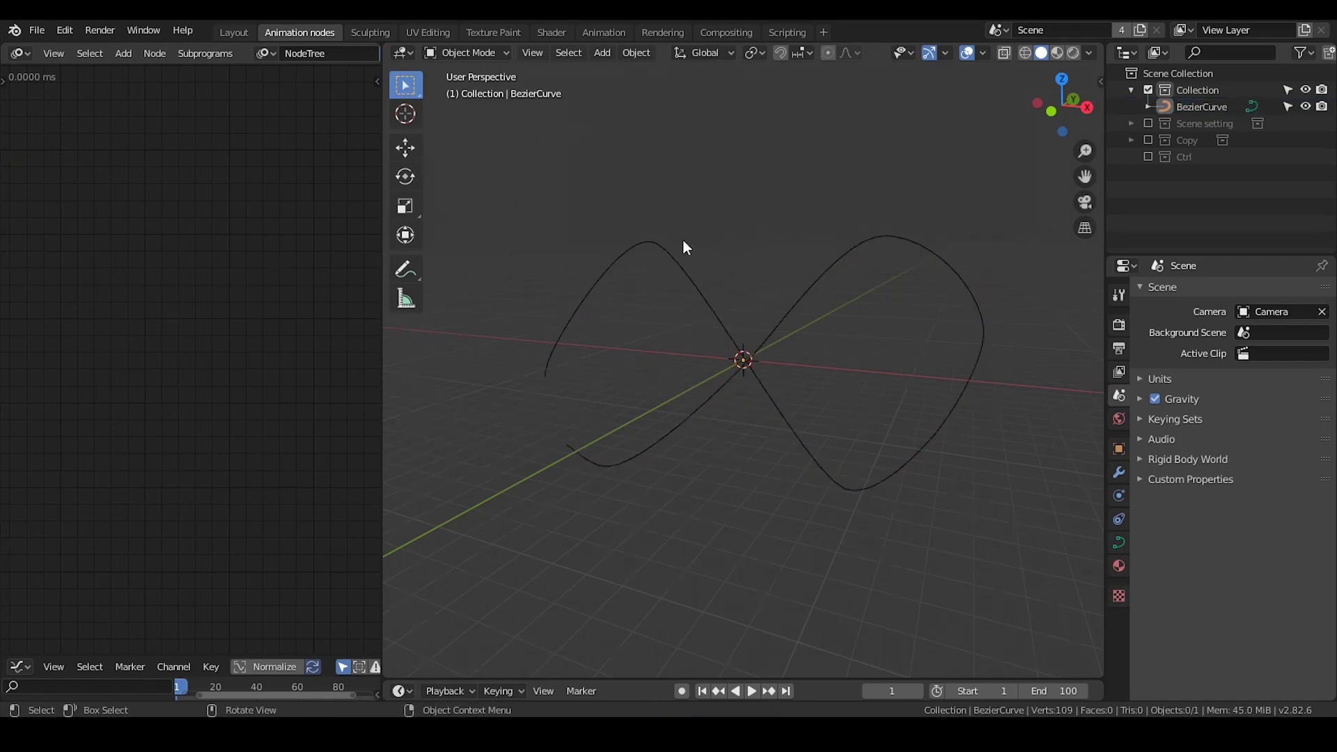
{"action": "left_click", "coordinate": [700, 296]}
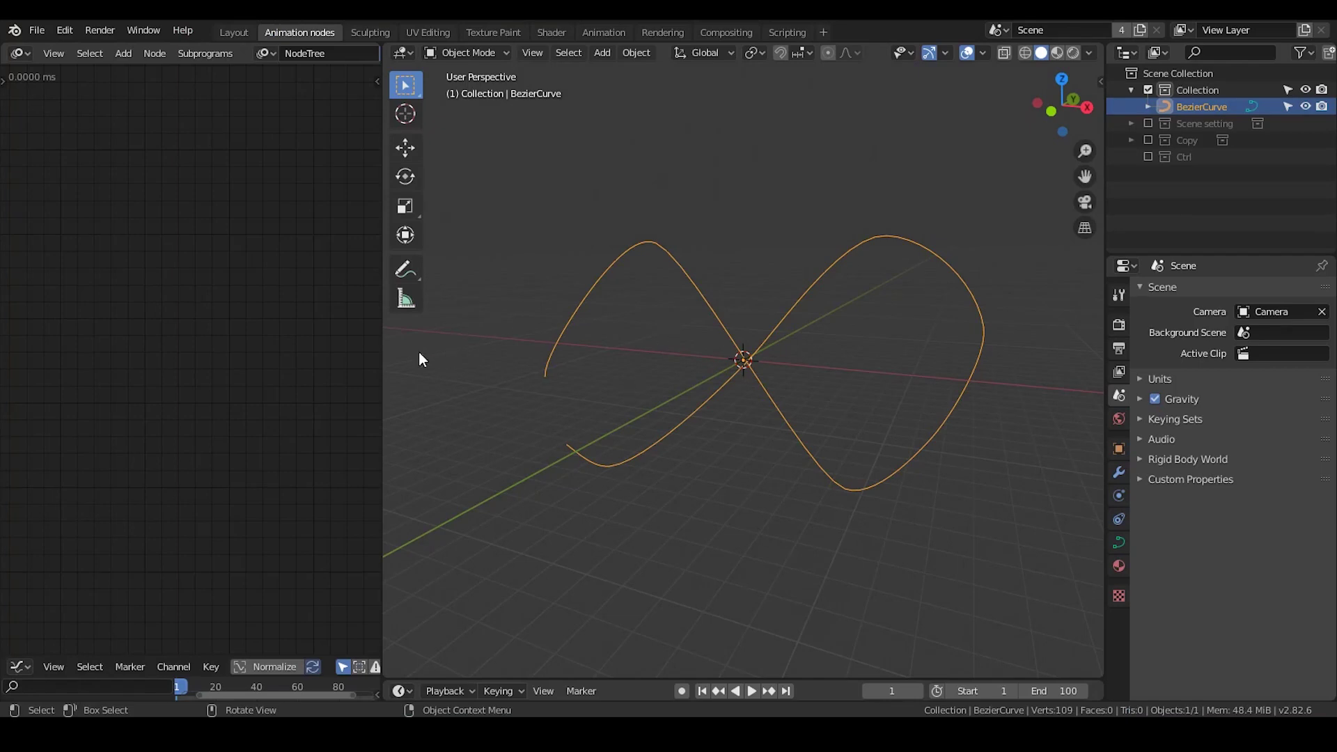
Widen the node editor and add an Evaluate Spline node that samples the BezierCurve over a range of points
{"action": "left_click_drag", "start_coordinate": [382, 338], "coordinate": [479, 324]}
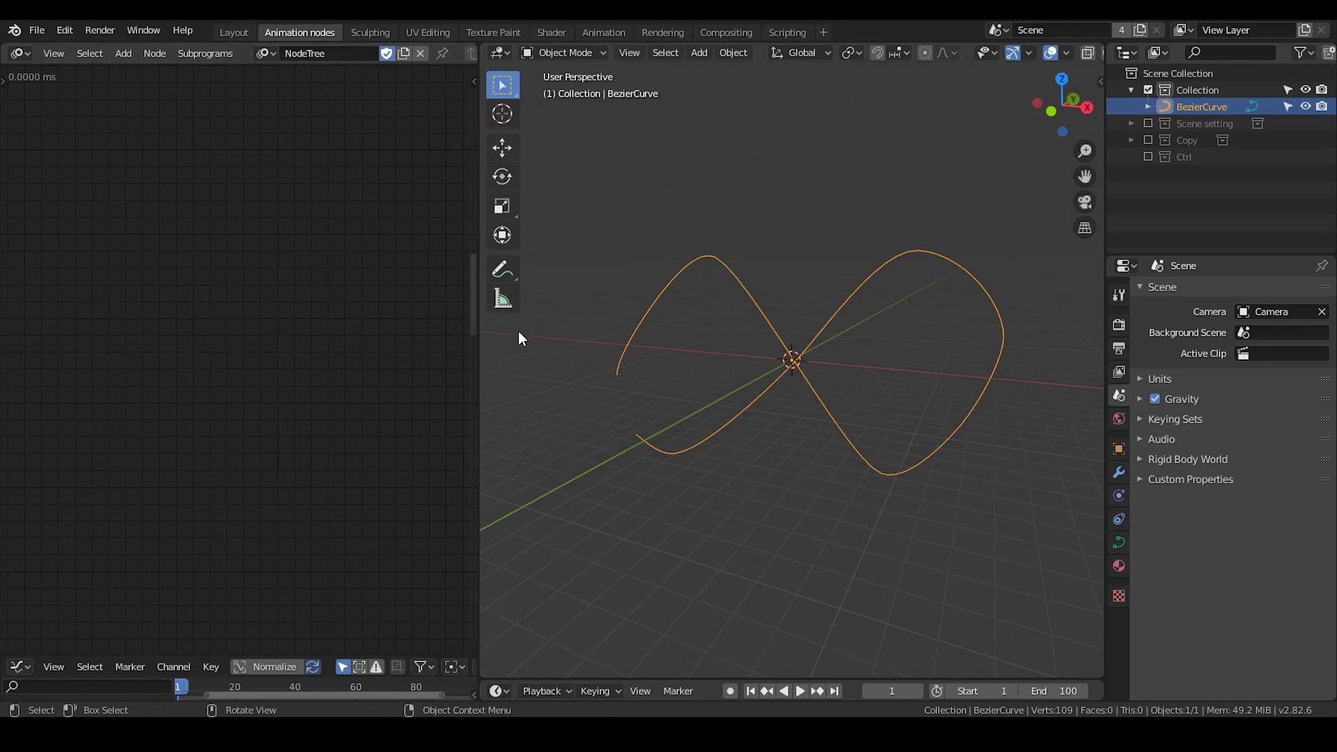
{"action": "left_click_drag", "start_coordinate": [480, 332], "coordinate": [741, 326]}
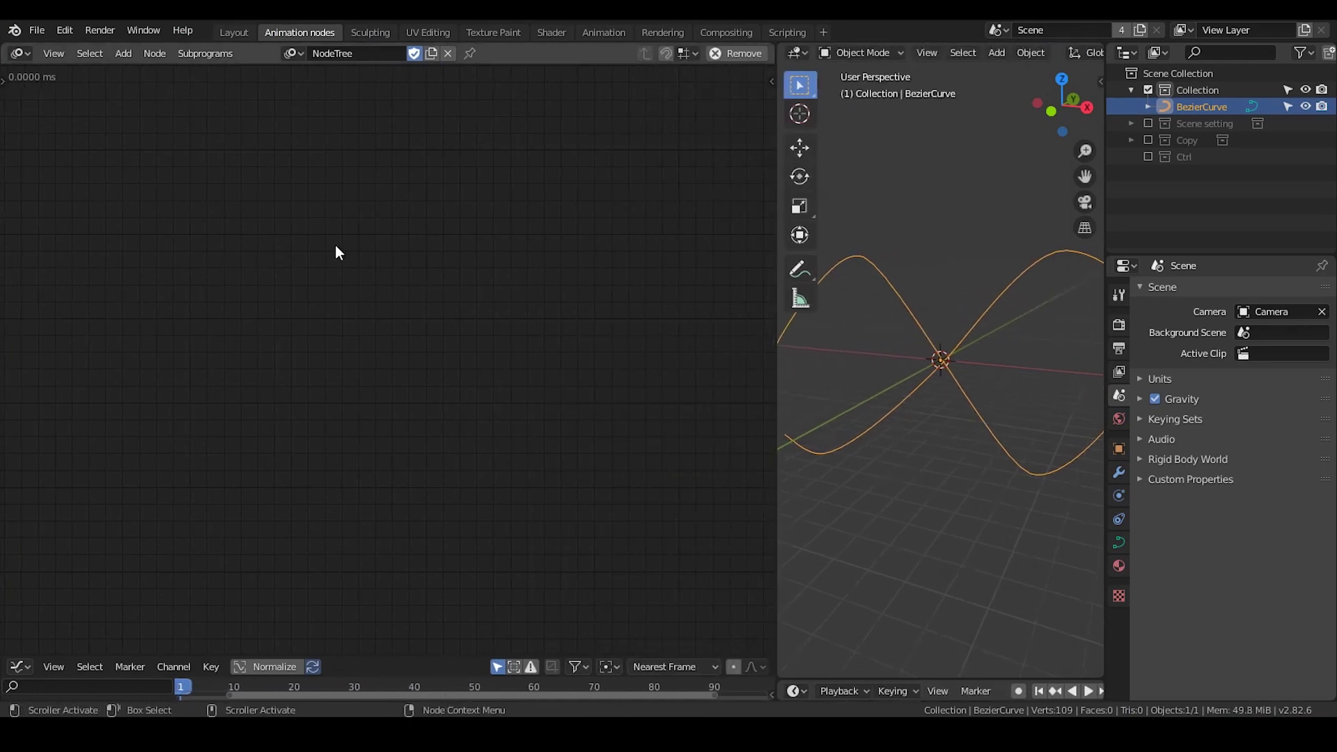
{"action": "key", "text": "ctrl+a"}
{"action": "type", "text": "evaluate spline"}
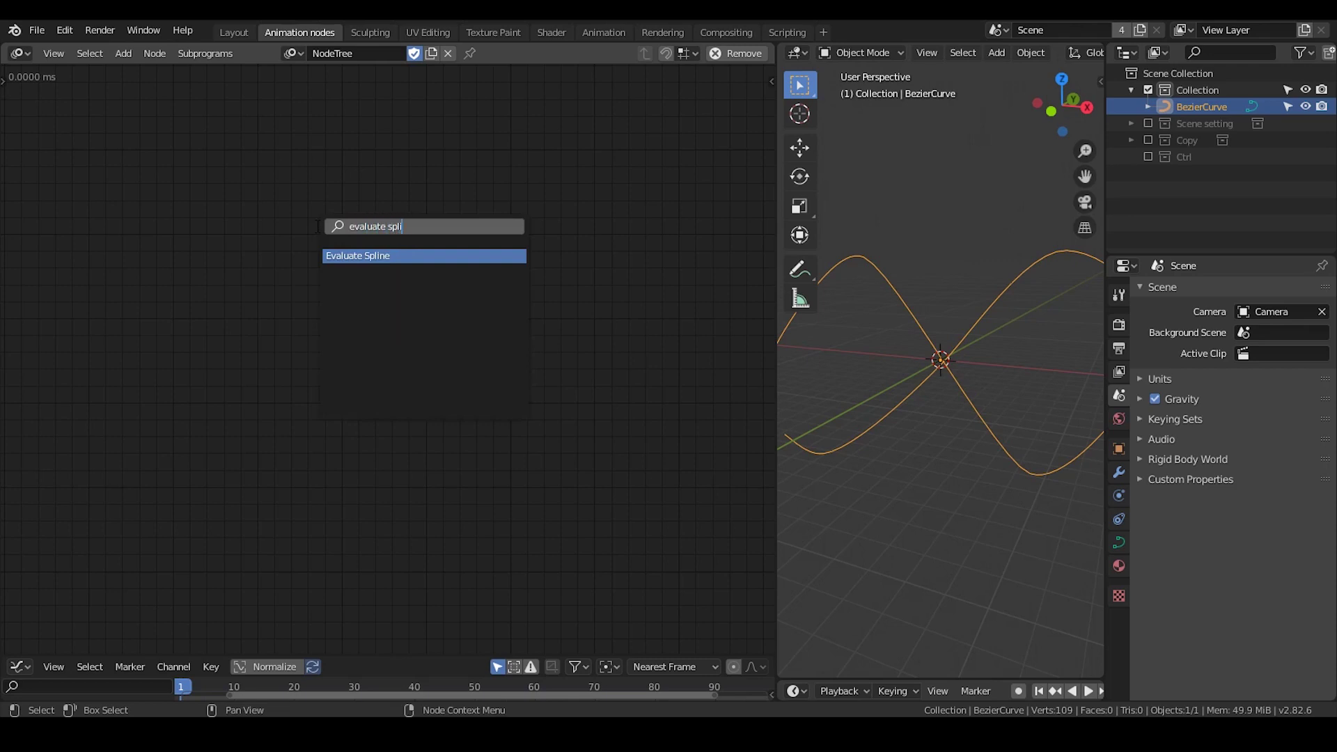
{"action": "key", "text": "Return"}
{"action": "left_click", "coordinate": [229, 192]}
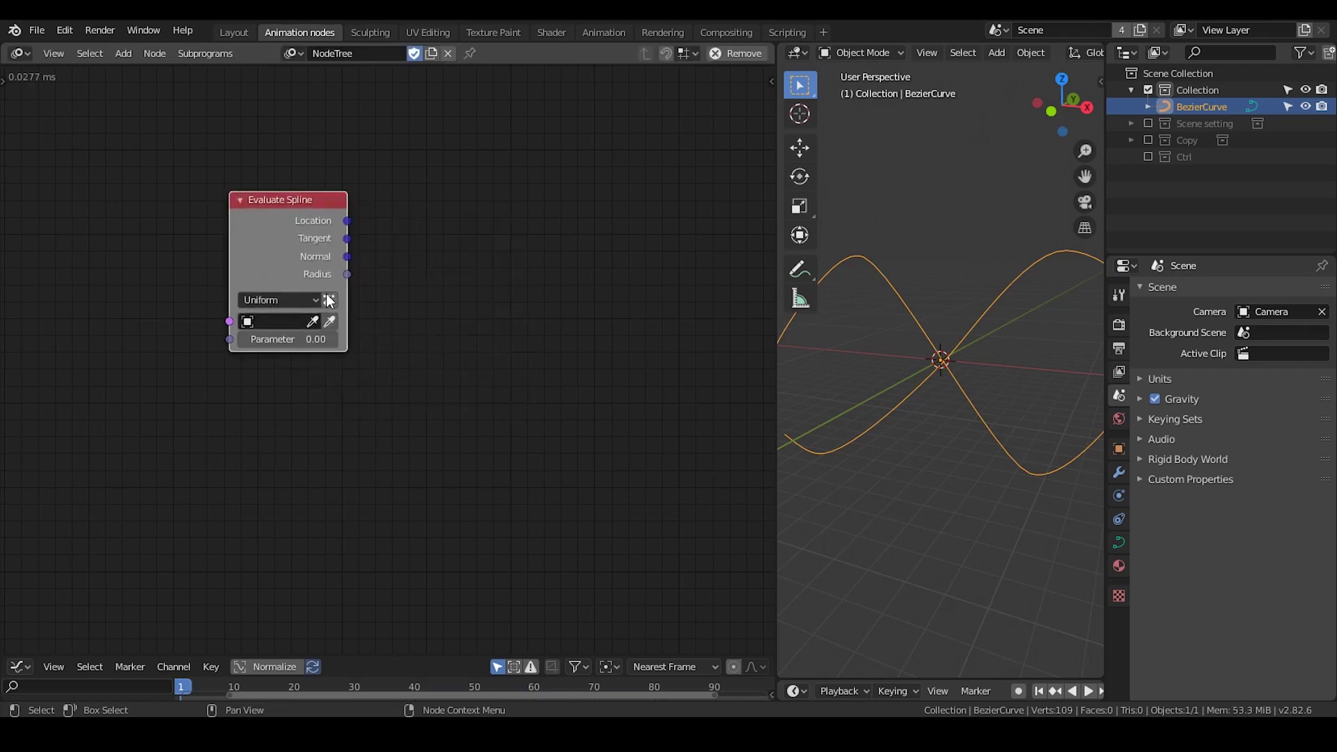
{"action": "left_click", "coordinate": [329, 321]}
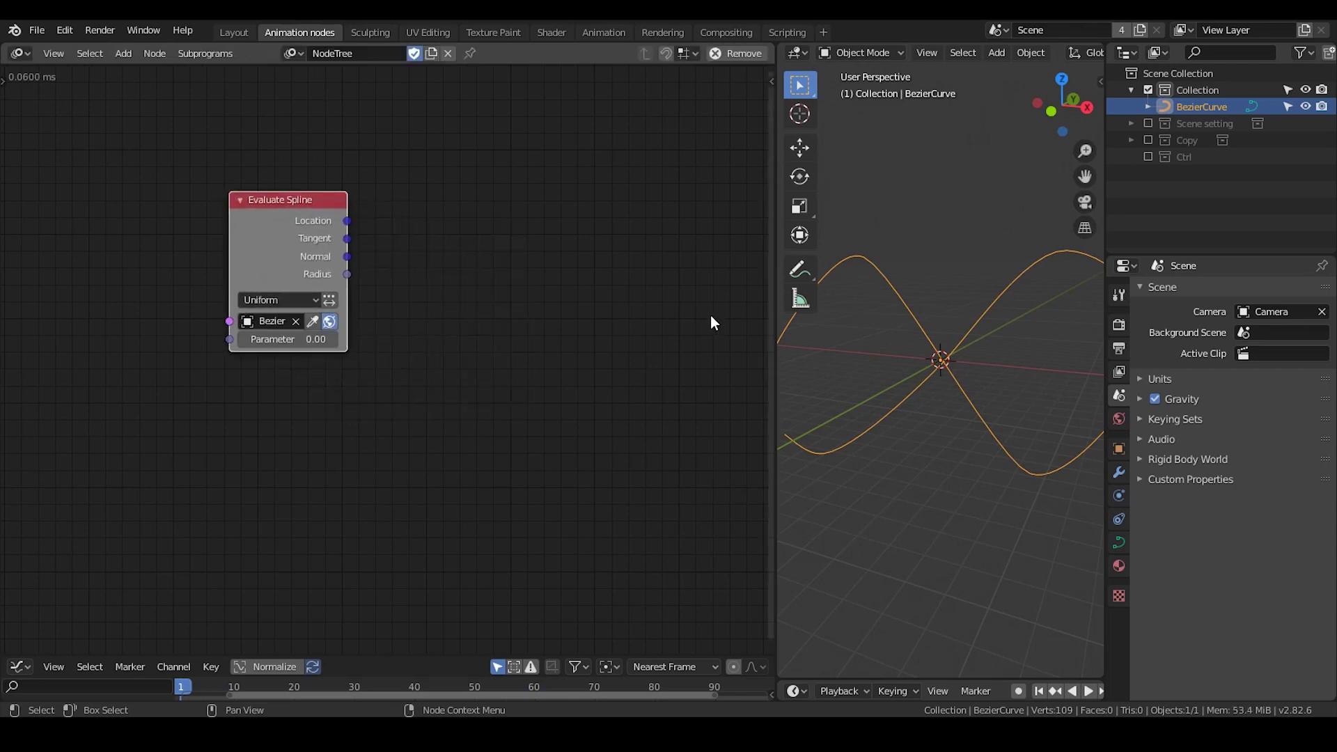
{"action": "left_click", "coordinate": [329, 301]}
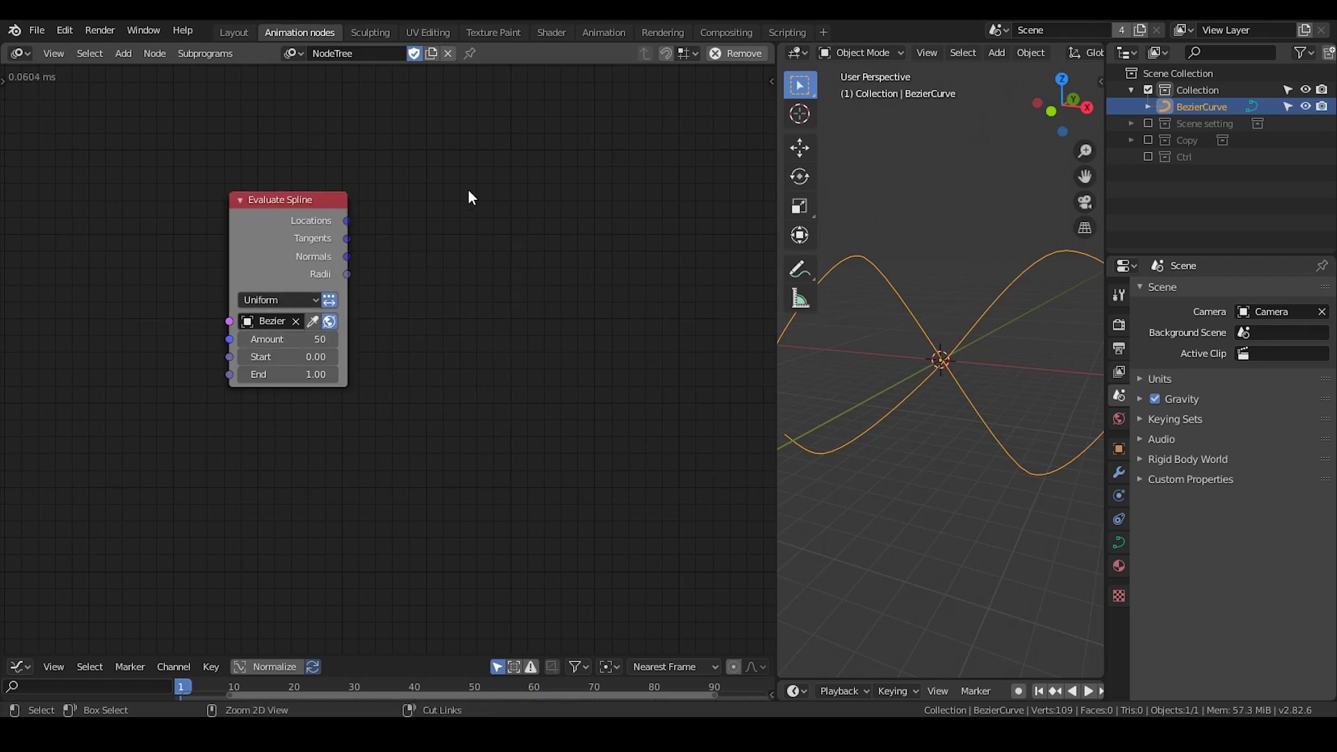
Add a 3D Viewer node and connect the Evaluate Spline Locations output to its Data input
{"action": "key", "text": "ctrl+a"}
{"action": "type", "text": "3D"}
{"action": "left_click", "coordinate": [495, 220]}
{"action": "left_click", "coordinate": [415, 212]}
{"action": "left_click_drag", "start_coordinate": [347, 221], "coordinate": [536, 240]}
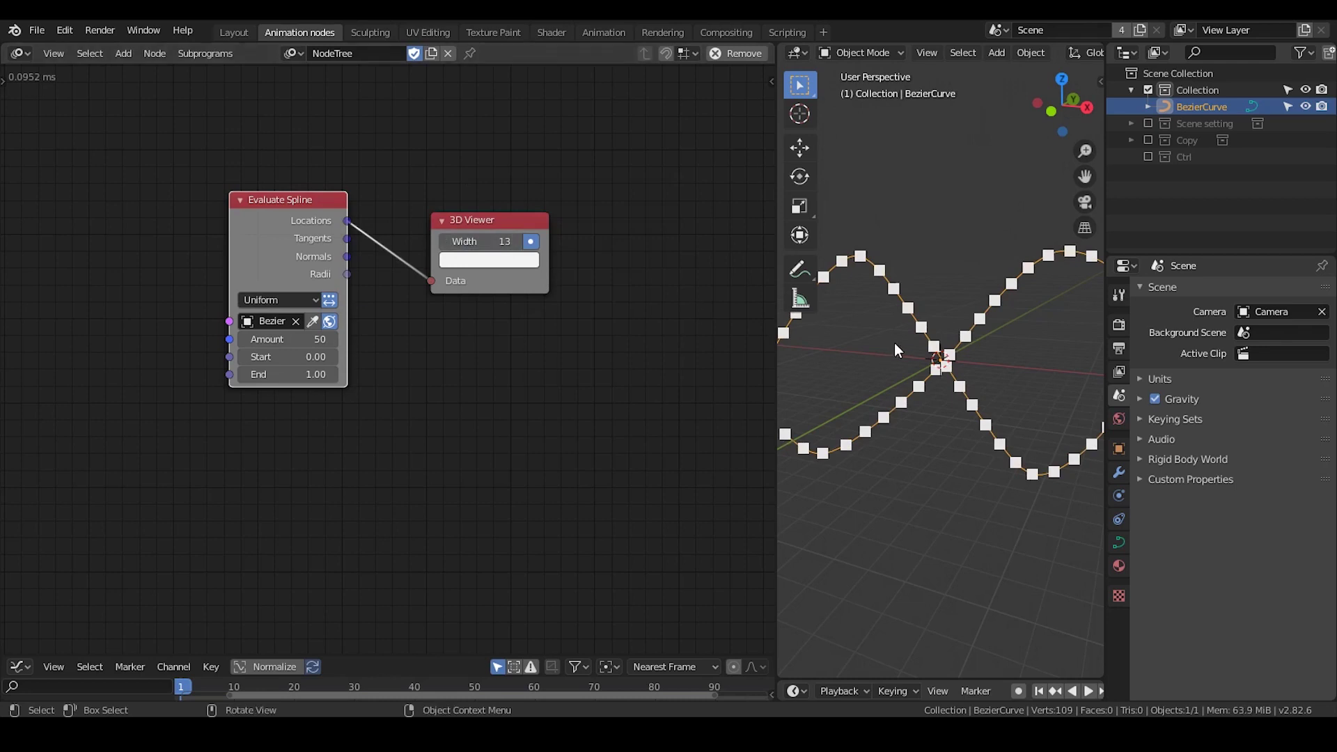
Set the Evaluate Spline amount to 20 and move the 3D Viewer node up and the Evaluate Spline node down
{"action": "left_click", "coordinate": [293, 339]}
{"action": "type", "text": "20"}
{"action": "key", "text": "Return"}
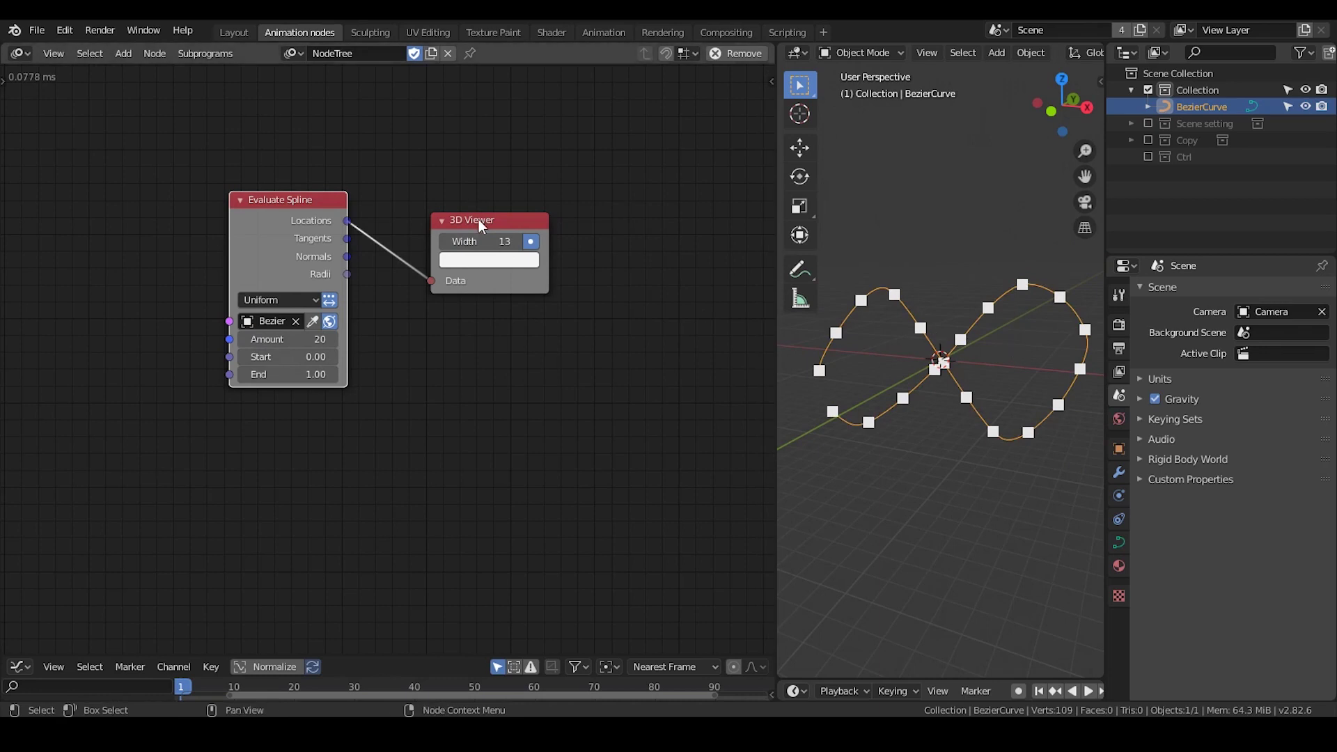
{"action": "left_click_drag", "start_coordinate": [480, 225], "coordinate": [484, 191]}
{"action": "left_click_drag", "start_coordinate": [281, 234], "coordinate": [244, 299]}
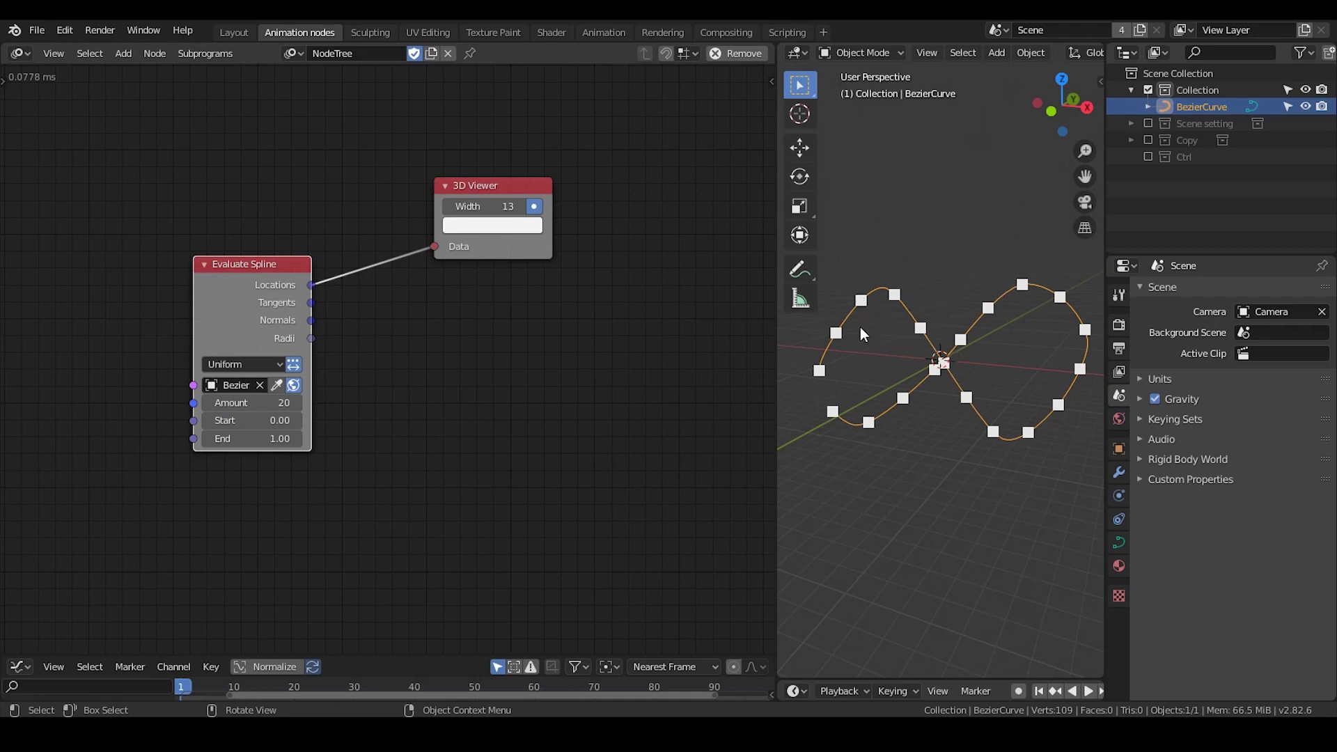
Add a Distribute Matrices node above the Evaluate Spline node
{"action": "middle_click_drag", "start_coordinate": [268, 224], "coordinate": [291, 295]}
{"action": "key", "text": "ctrl+a"}
{"action": "type", "text": "distri"}
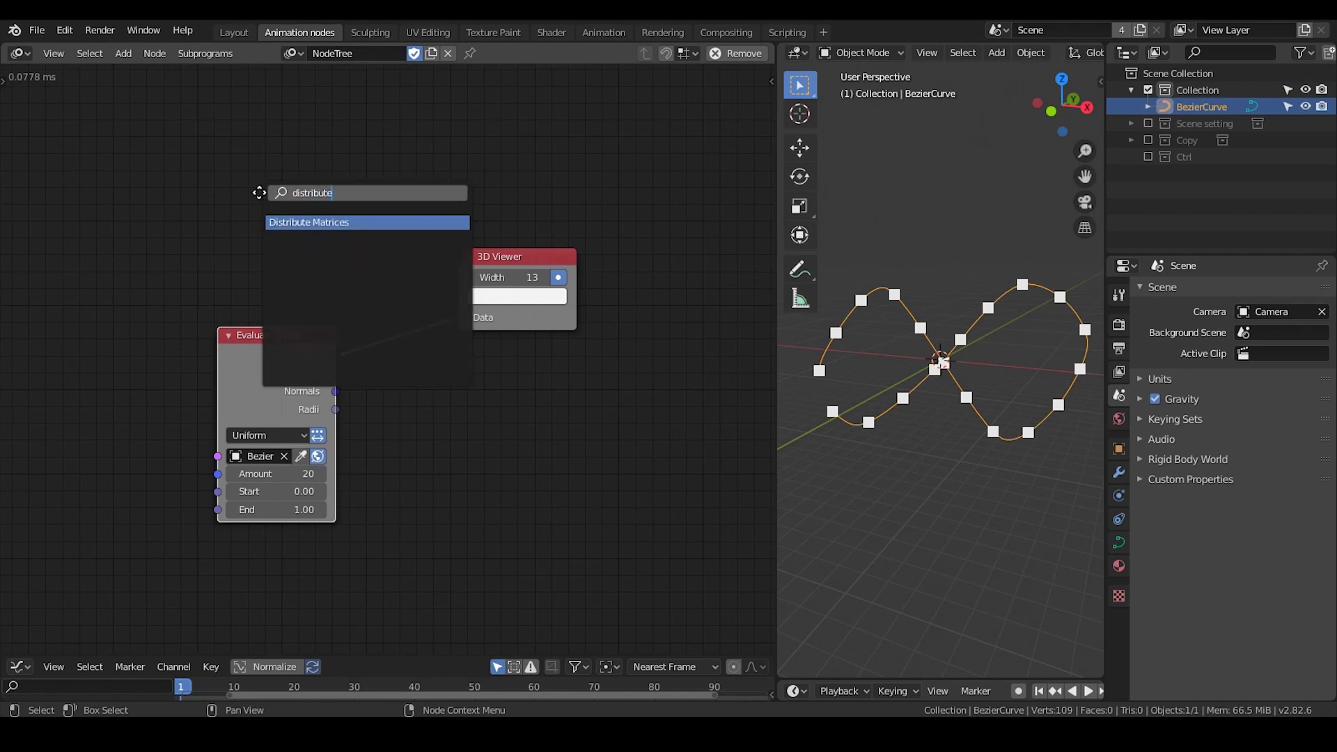
{"action": "key", "text": "Return"}
{"action": "left_click", "coordinate": [242, 76]}
Turn off the X and Y axis toggles of the Distribute Matrices node and set its X and Y divisions to 1
{"action": "left_click", "coordinate": [271, 185]}
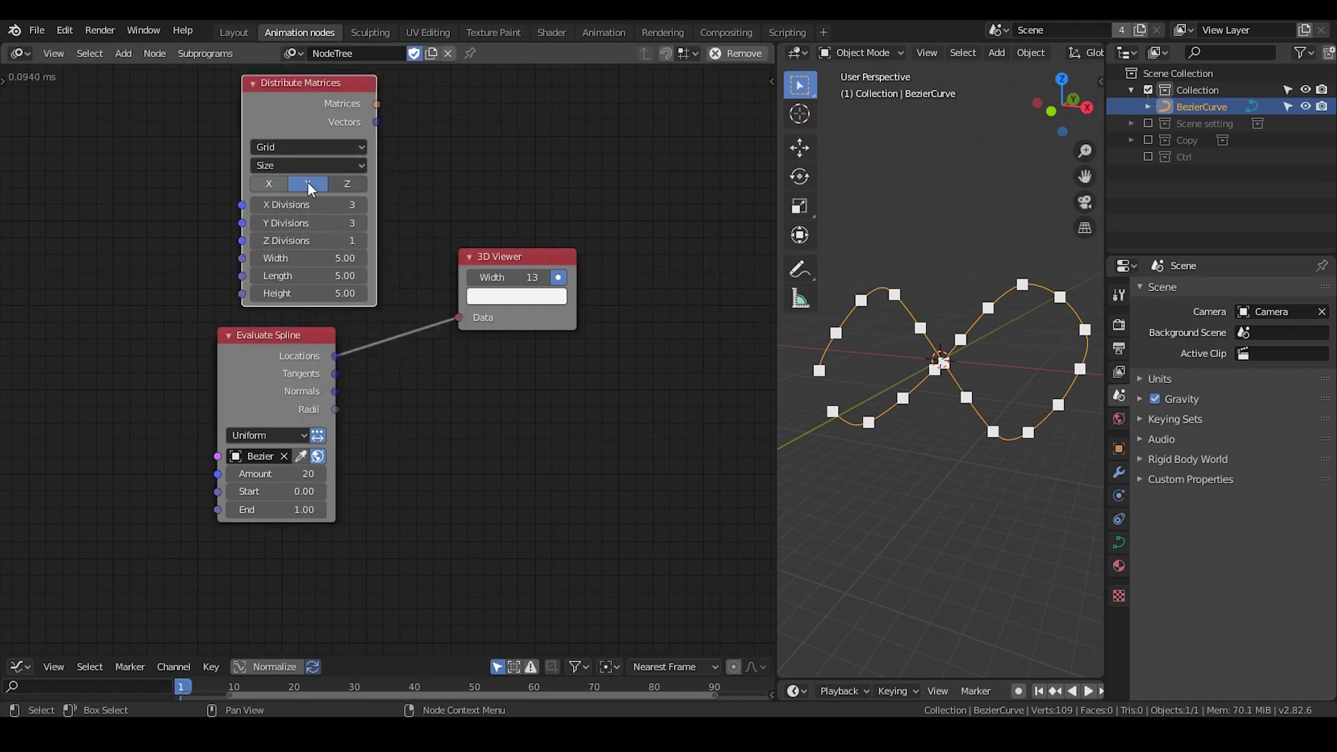
{"action": "left_click", "coordinate": [308, 184]}
{"action": "left_click_drag", "start_coordinate": [313, 205], "coordinate": [313, 223]}
{"action": "type", "text": "1"}
{"action": "key", "text": "Return"}
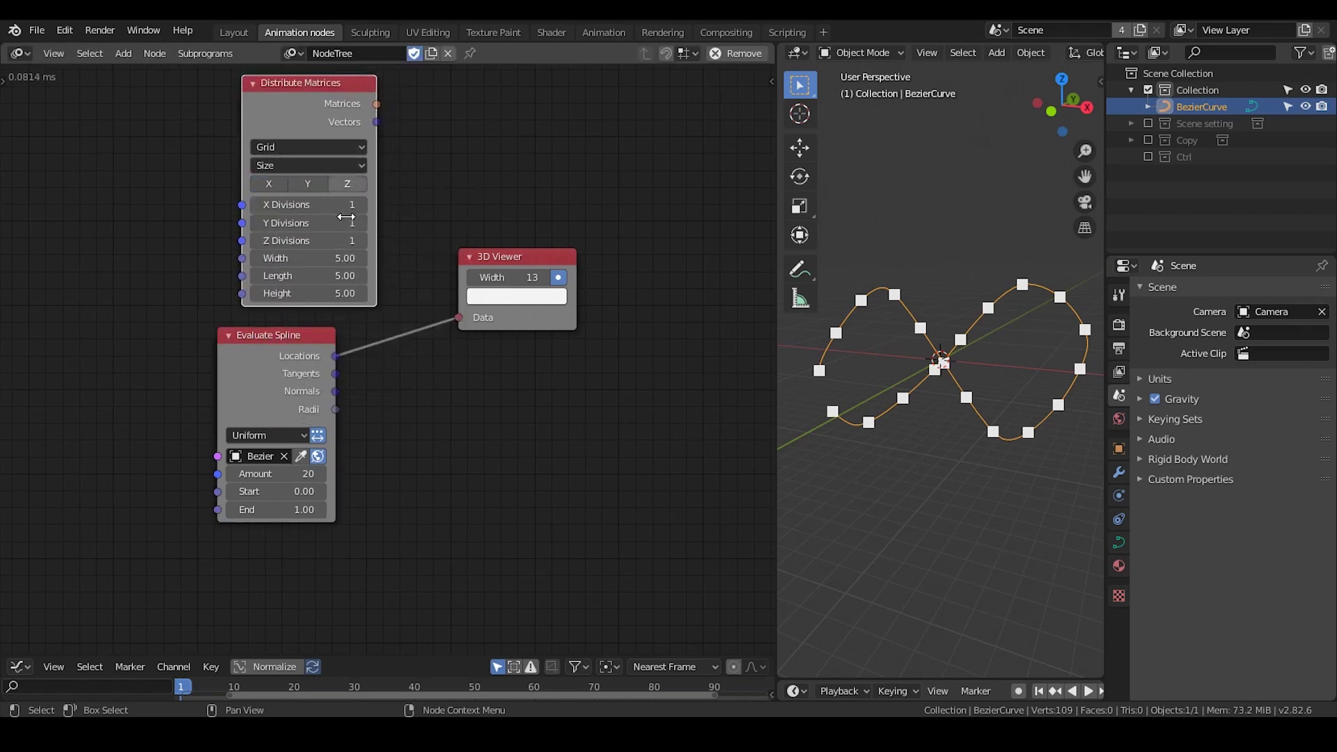
Add a Replicate Matrix node, feed the Distribute Matrices output into its Matrices input, and connect its output to the relocated 3D Viewer
{"action": "middle_click_drag", "start_coordinate": [412, 212], "coordinate": [370, 207]}
{"action": "left_click_drag", "start_coordinate": [333, 97], "coordinate": [448, 142]}
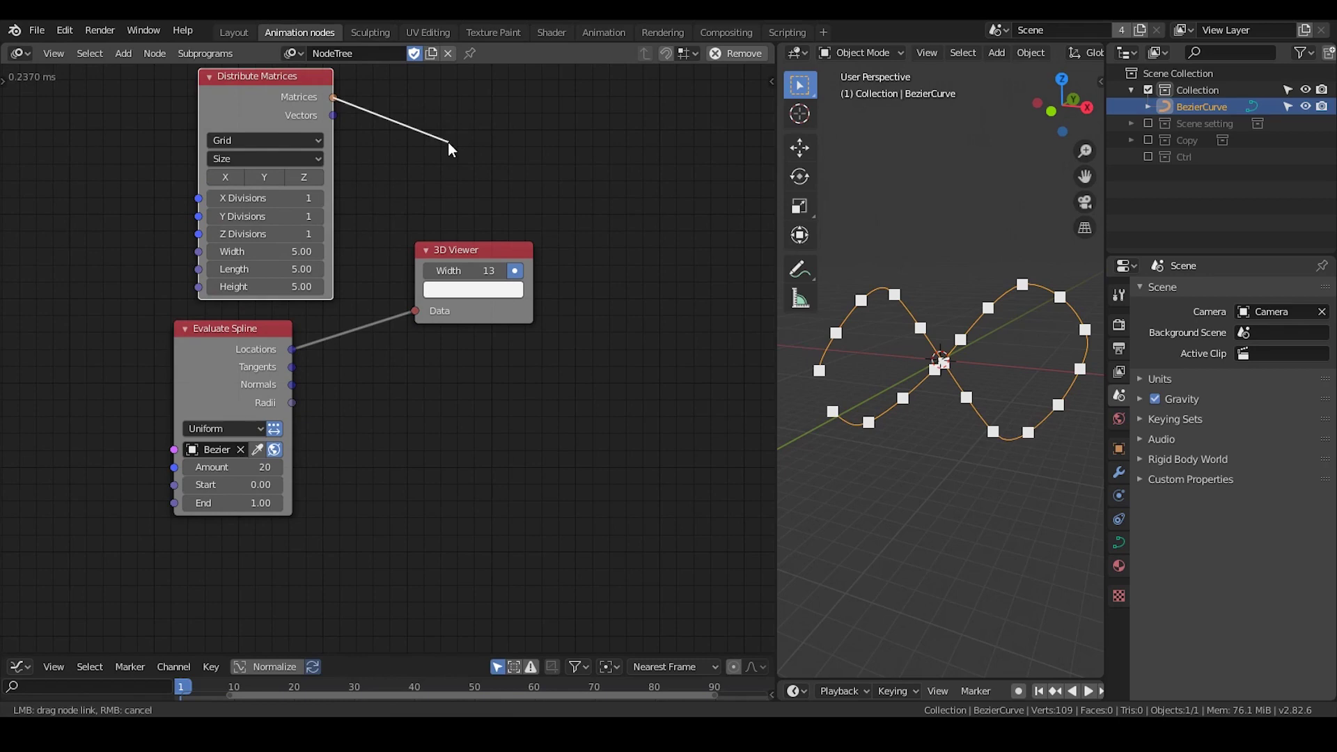
{"action": "left_click_drag", "start_coordinate": [448, 140], "coordinate": [450, 139]}
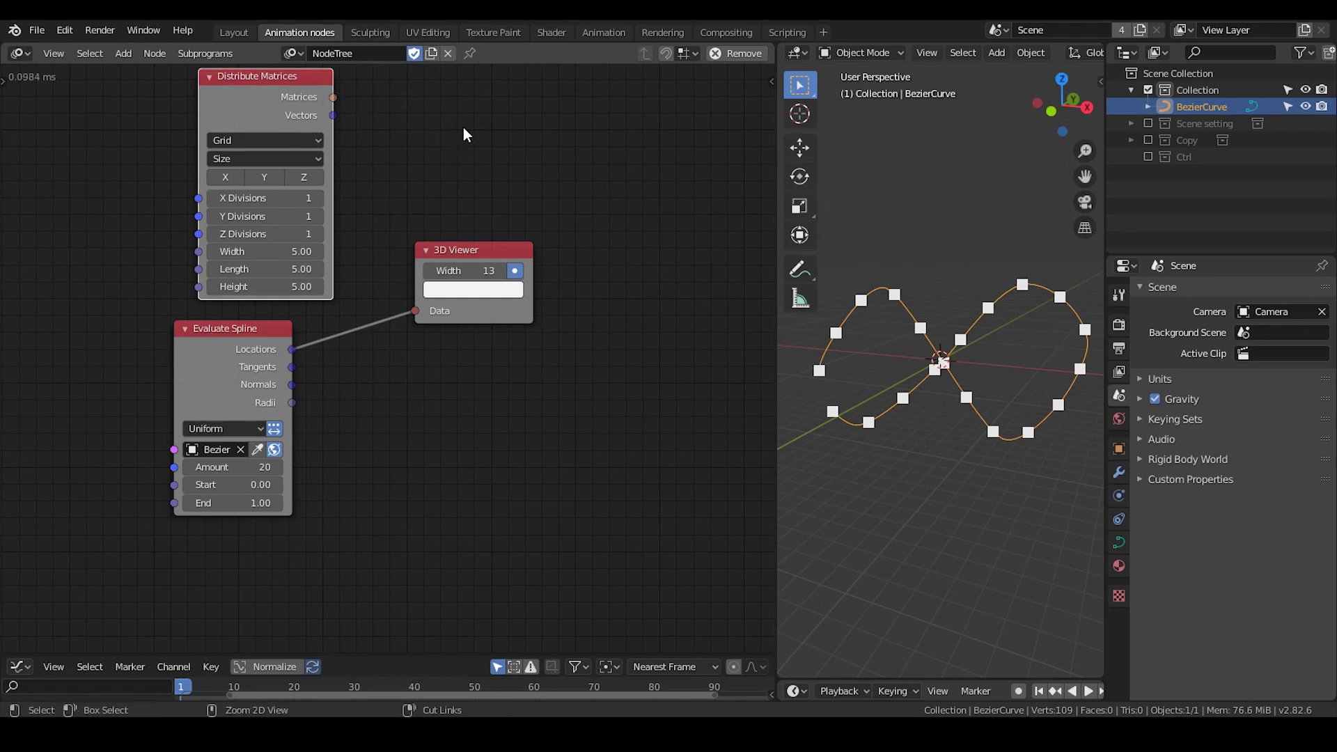
{"action": "key", "text": "ctrl+a"}
{"action": "type", "text": "replica"}
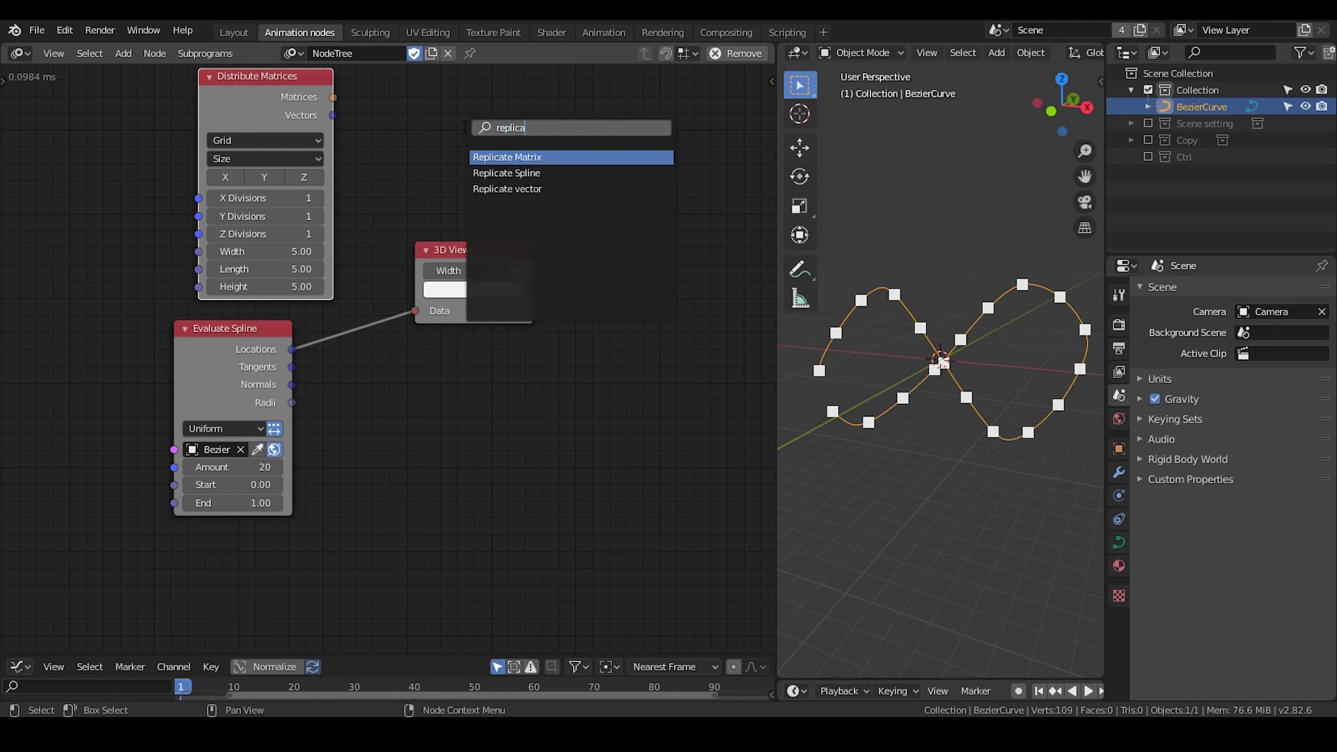
{"action": "key", "text": "Return"}
{"action": "left_click_drag", "start_coordinate": [333, 97], "coordinate": [517, 181]}
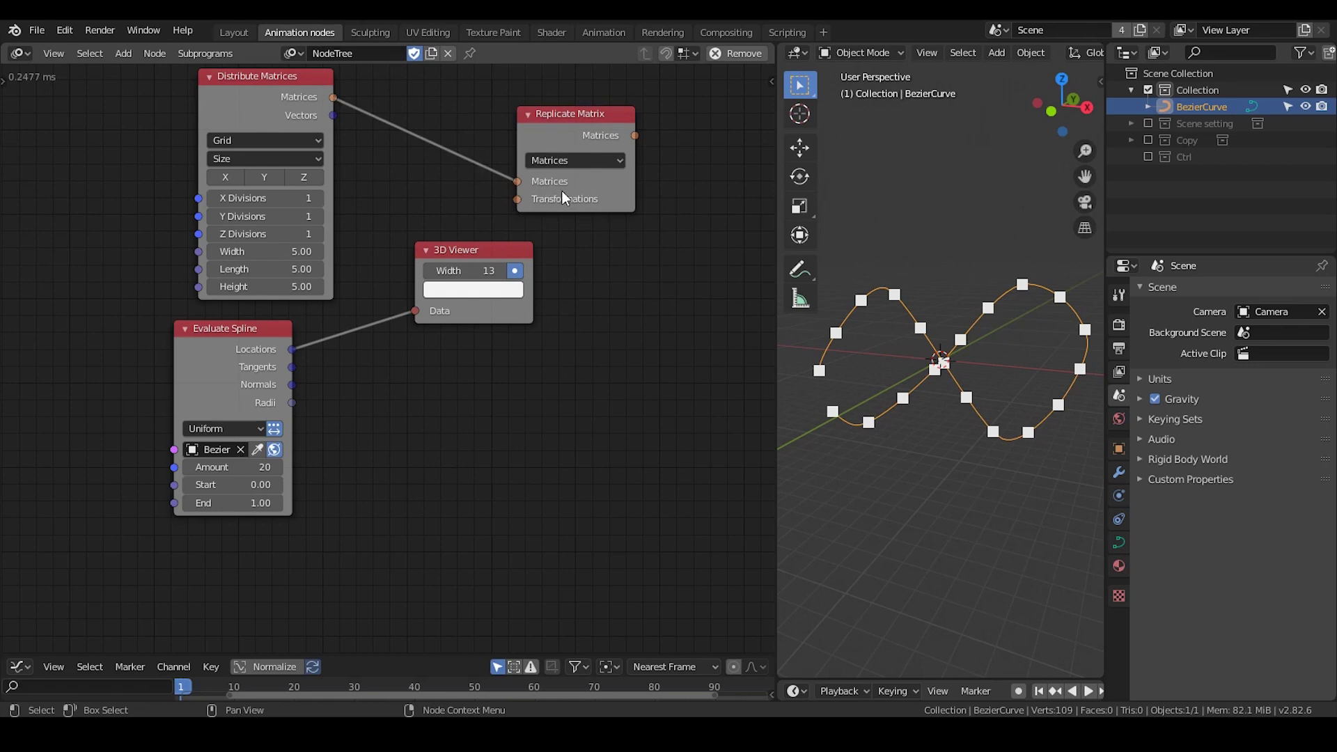
{"action": "left_click_drag", "start_coordinate": [518, 199], "coordinate": [709, 169]}
{"action": "left_click_drag", "start_coordinate": [633, 135], "coordinate": [665, 229]}
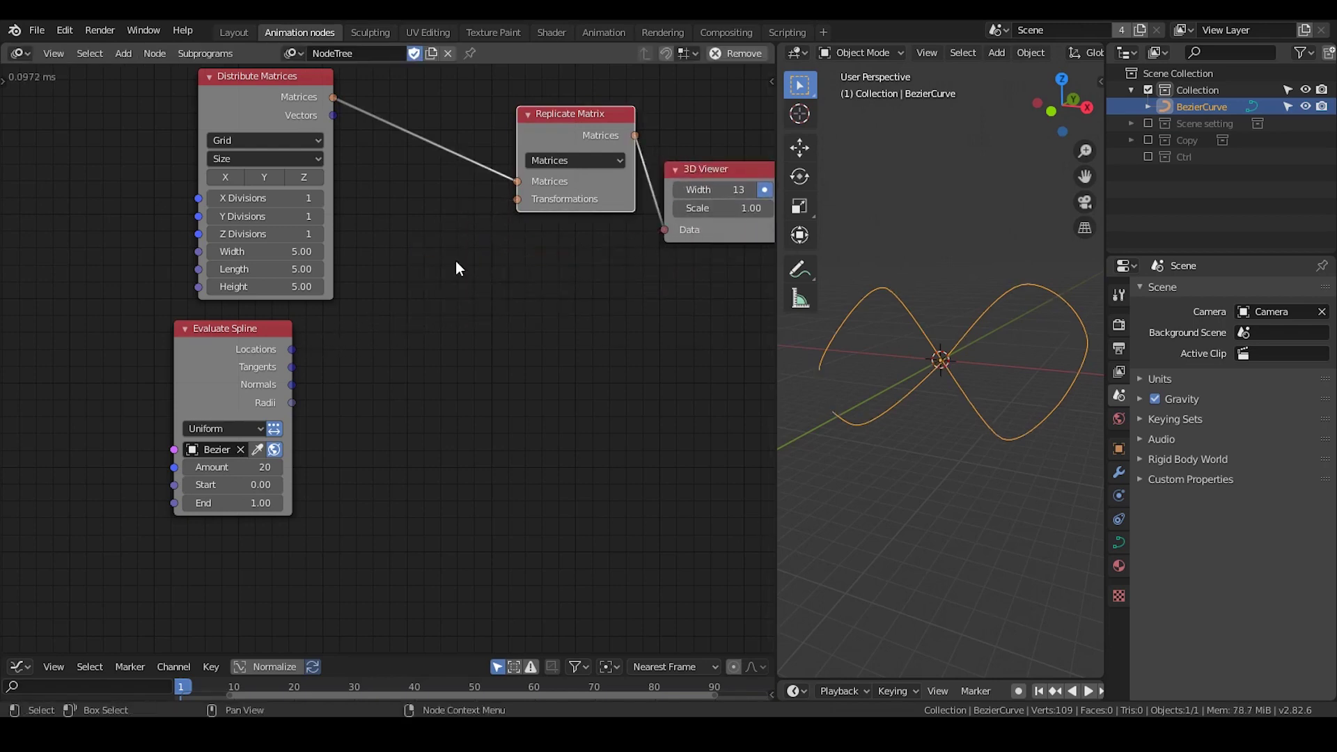
Add a Compose Matrix node and connect its Matrix output to the Transformations input of Replicate Matrix
{"action": "key", "text": "ctrl+a"}
{"action": "type", "text": "co"}
{"action": "type", "text": "se"}
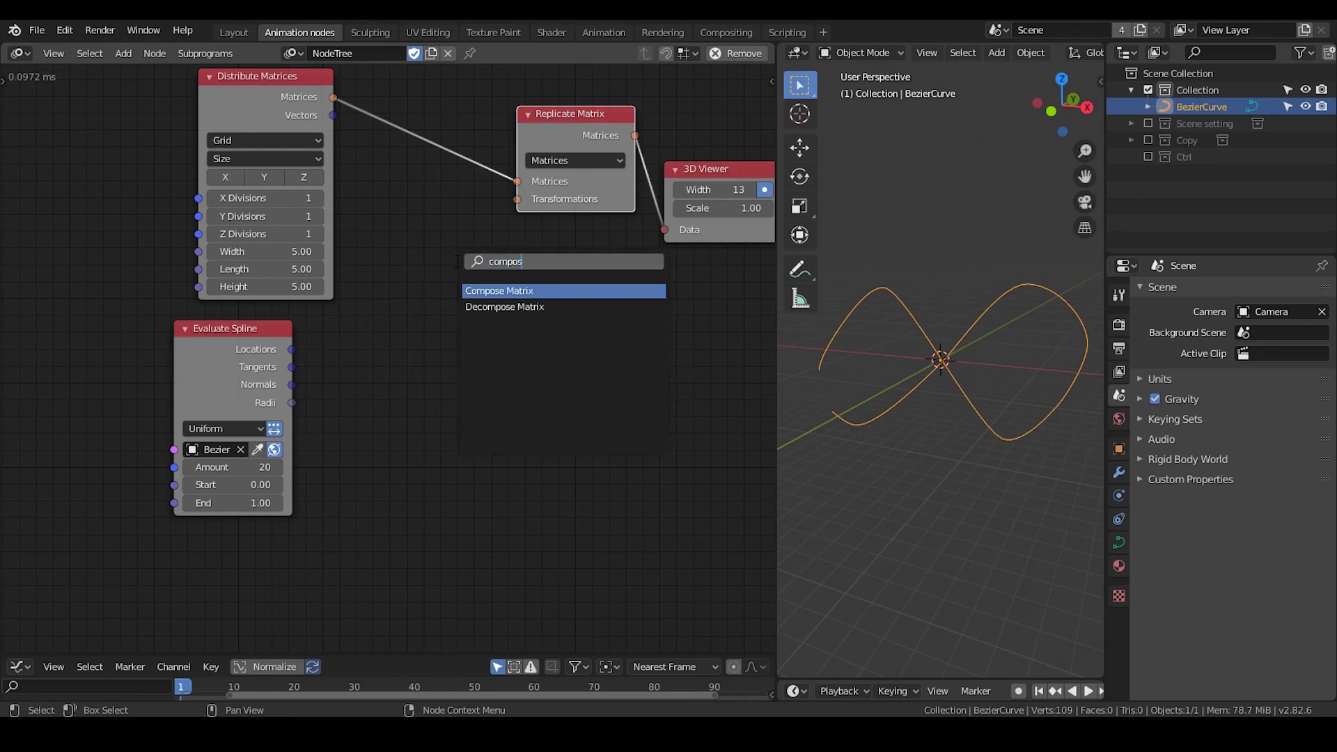
{"action": "key", "text": "Return"}
{"action": "left_click", "coordinate": [351, 212]}
{"action": "scroll", "coordinate": [352, 213], "scroll_direction": "up", "scroll_amount": 1}
{"action": "middle_click_drag", "start_coordinate": [366, 200], "coordinate": [398, 147]}
{"action": "left_click_drag", "start_coordinate": [545, 179], "coordinate": [560, 131]}
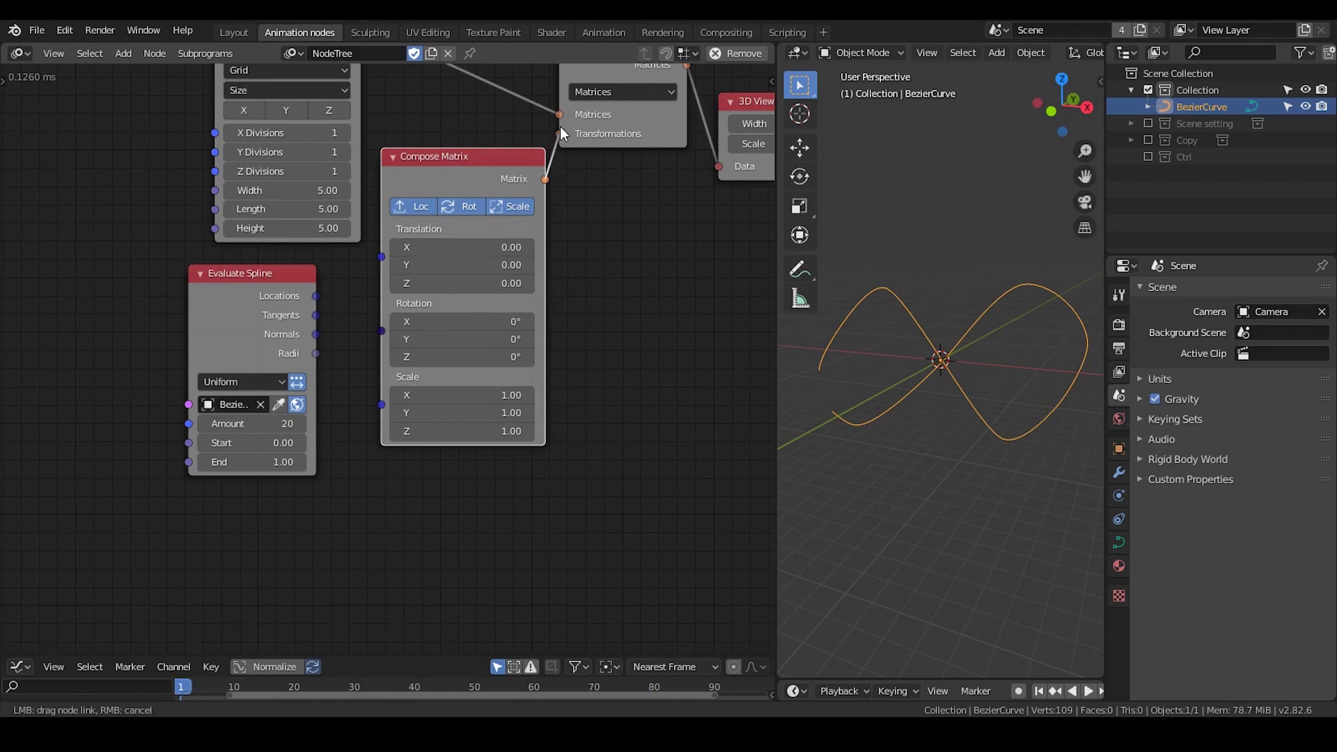
Connect Evaluate Spline's Locations to the Compose Matrix translation input and turn off that node's Scale option
{"action": "middle_click_drag", "start_coordinate": [222, 305], "coordinate": [312, 284]}
{"action": "left_click_drag", "start_coordinate": [312, 284], "coordinate": [470, 208]}
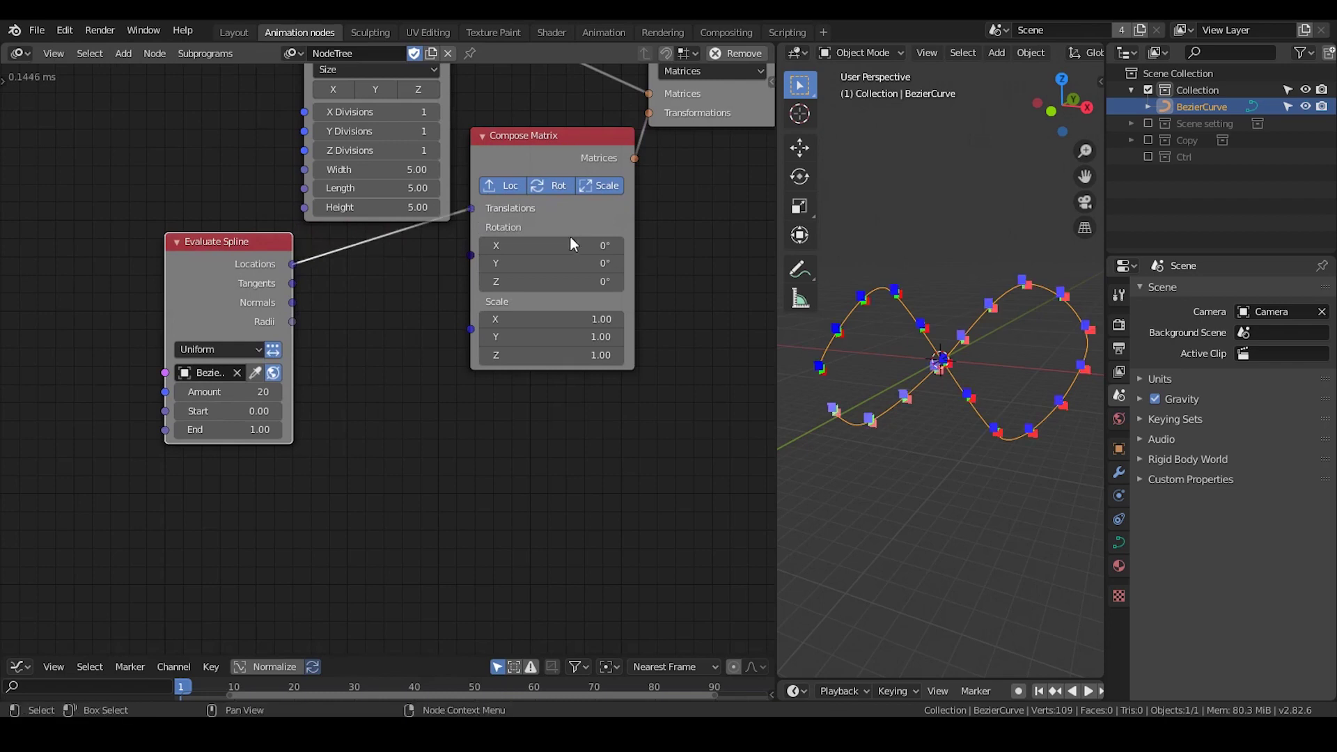
{"action": "middle_click_drag", "start_coordinate": [870, 384], "coordinate": [946, 365]}
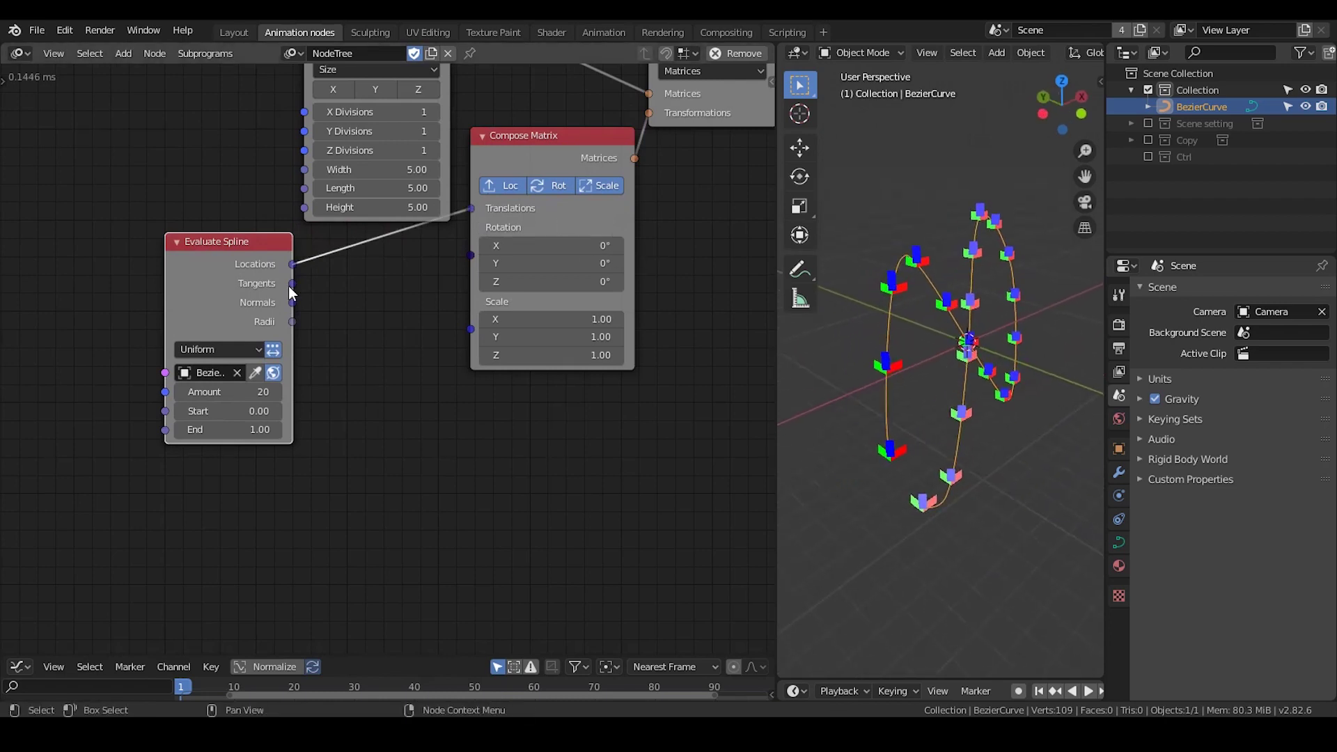
{"action": "left_click_drag", "start_coordinate": [299, 283], "coordinate": [394, 265]}
{"action": "left_click", "coordinate": [615, 187]}
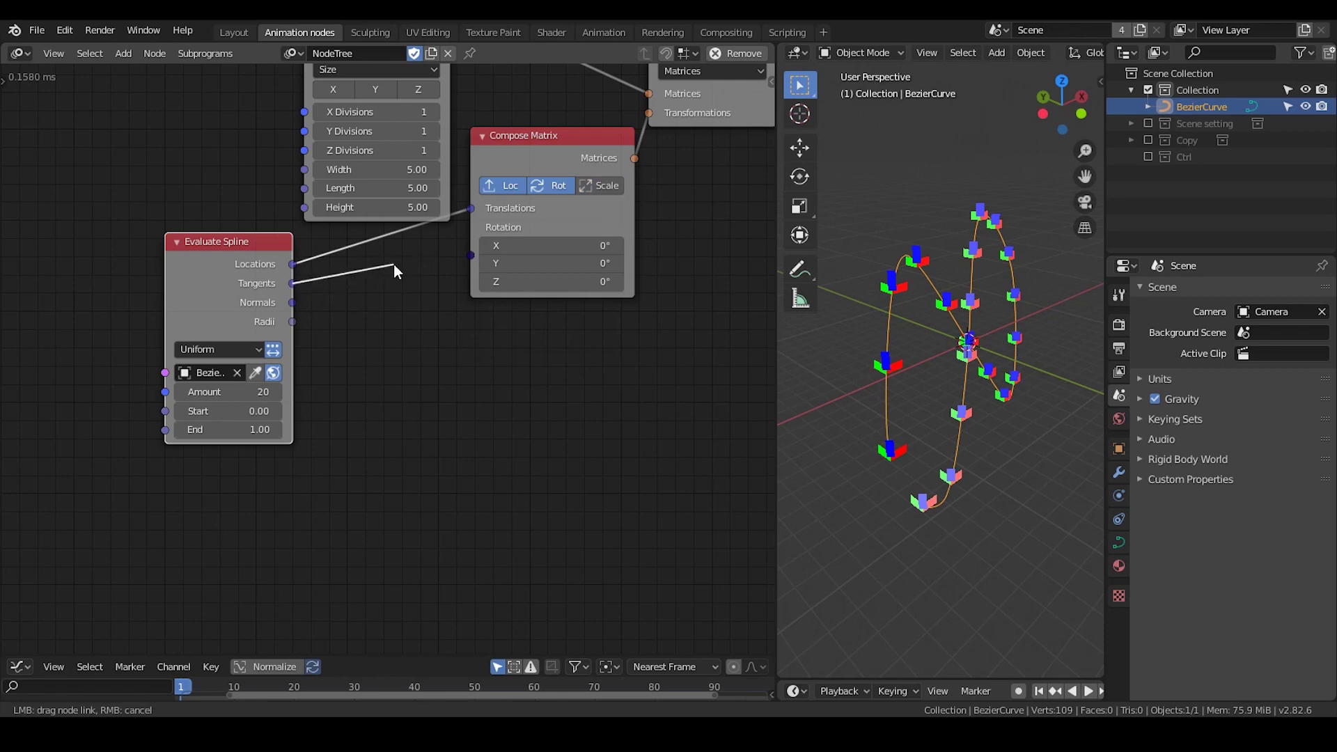
{"action": "left_click_drag", "start_coordinate": [394, 265], "coordinate": [394, 264]}
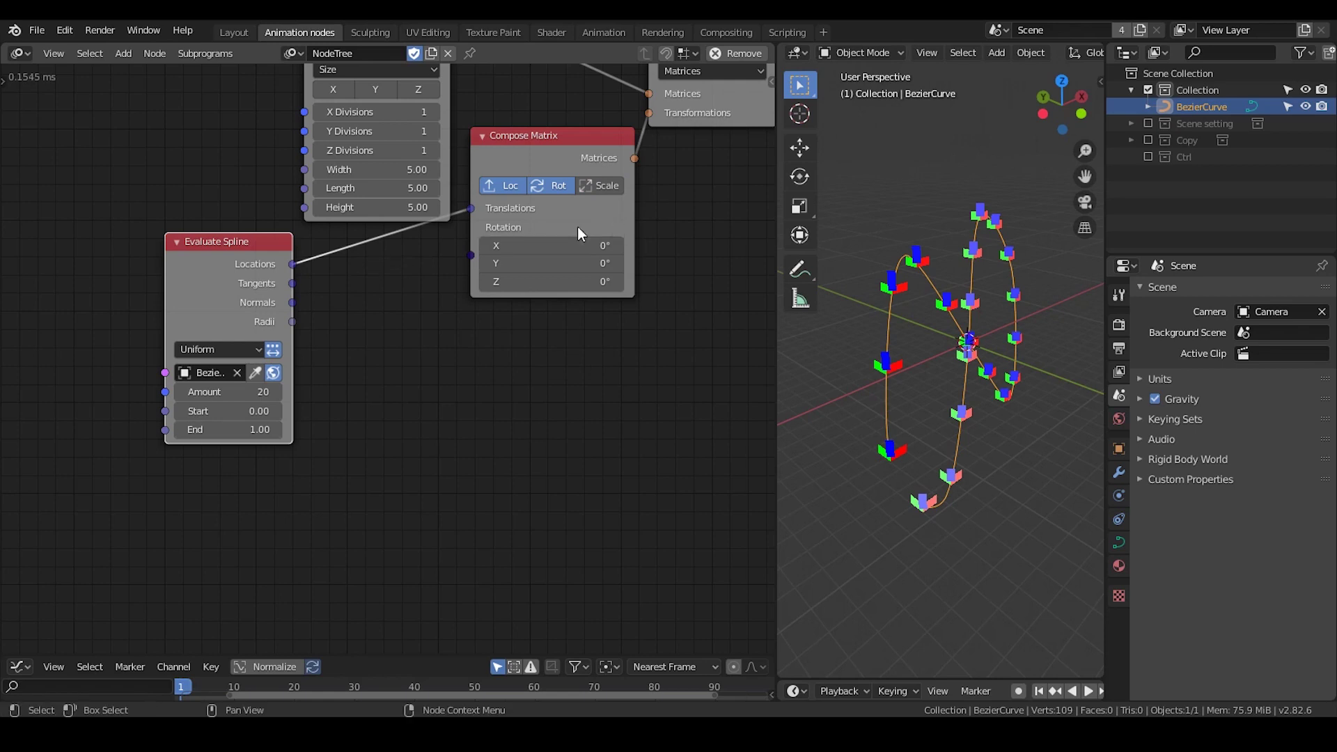
Add a Direction to Rotation node below the Compose Matrix node, moving Evaluate Spline aside to make room
{"action": "left_click_drag", "start_coordinate": [225, 274], "coordinate": [180, 268]}
{"action": "key", "text": "ctrl+a"}
{"action": "type", "text": "directiona"}
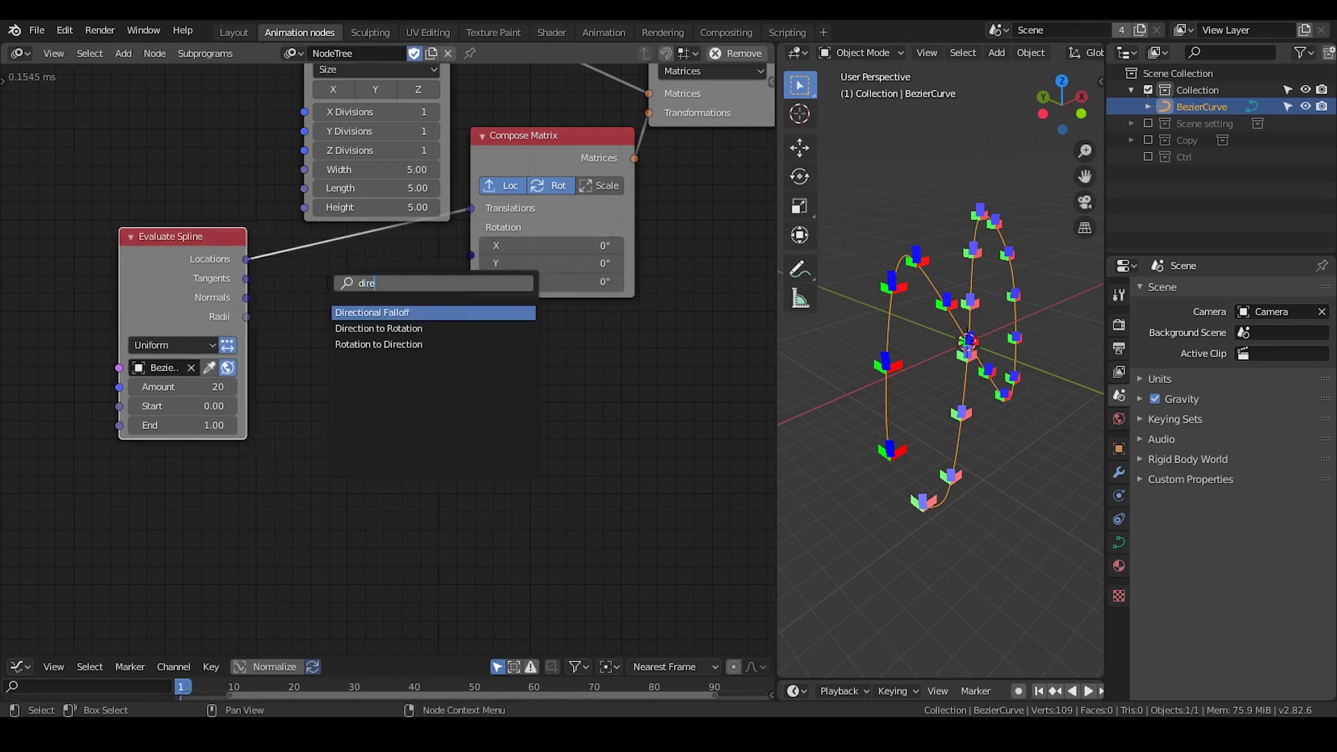
{"action": "key", "text": "BackSpace"}
{"action": "key", "text": "Down"}
{"action": "key", "text": "Return"}
{"action": "left_click", "coordinate": [292, 252]}
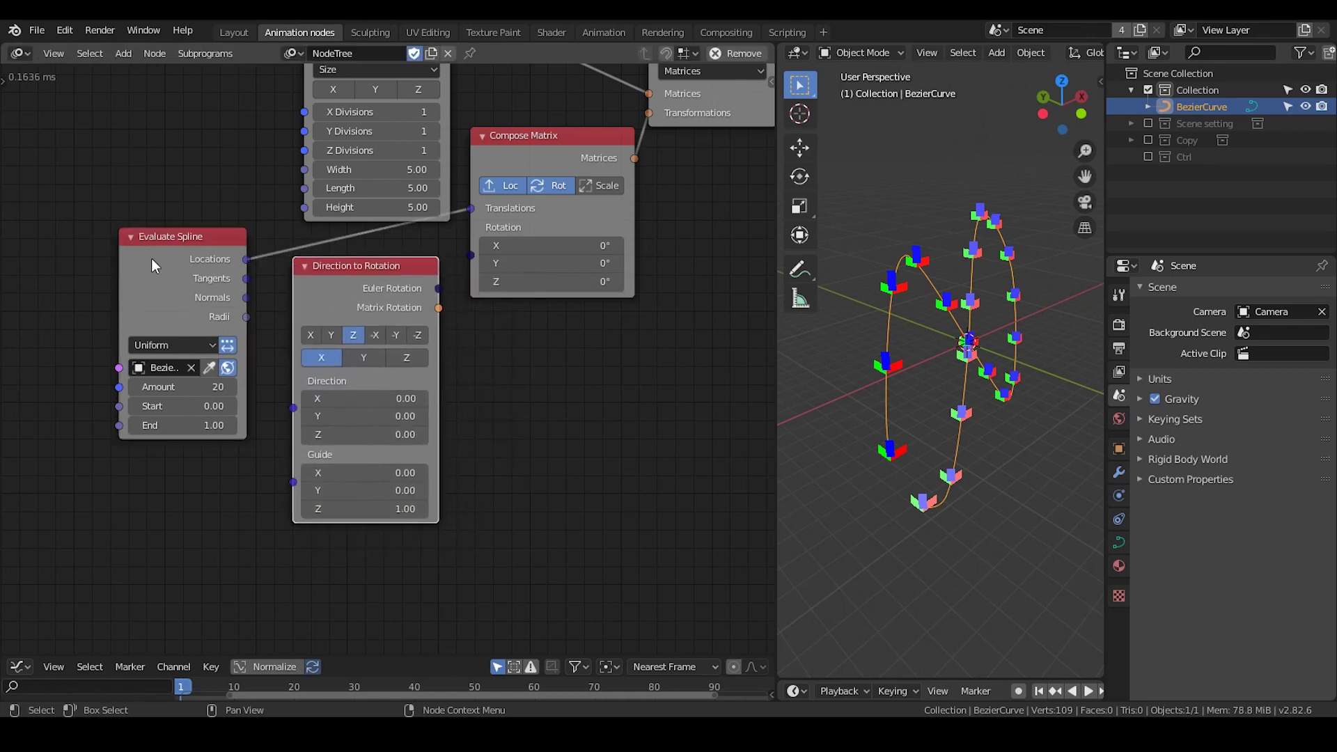
{"action": "left_click_drag", "start_coordinate": [152, 257], "coordinate": [87, 252]}
Connect the spline Tangents to Direction and Normals to Guide, and link Euler Rotation to the Compose Matrix rotation input
{"action": "left_click_drag", "start_coordinate": [181, 273], "coordinate": [292, 406]}
{"action": "left_click_drag", "start_coordinate": [439, 287], "coordinate": [473, 233]}
{"action": "middle_click_drag", "start_coordinate": [892, 311], "coordinate": [968, 379]}
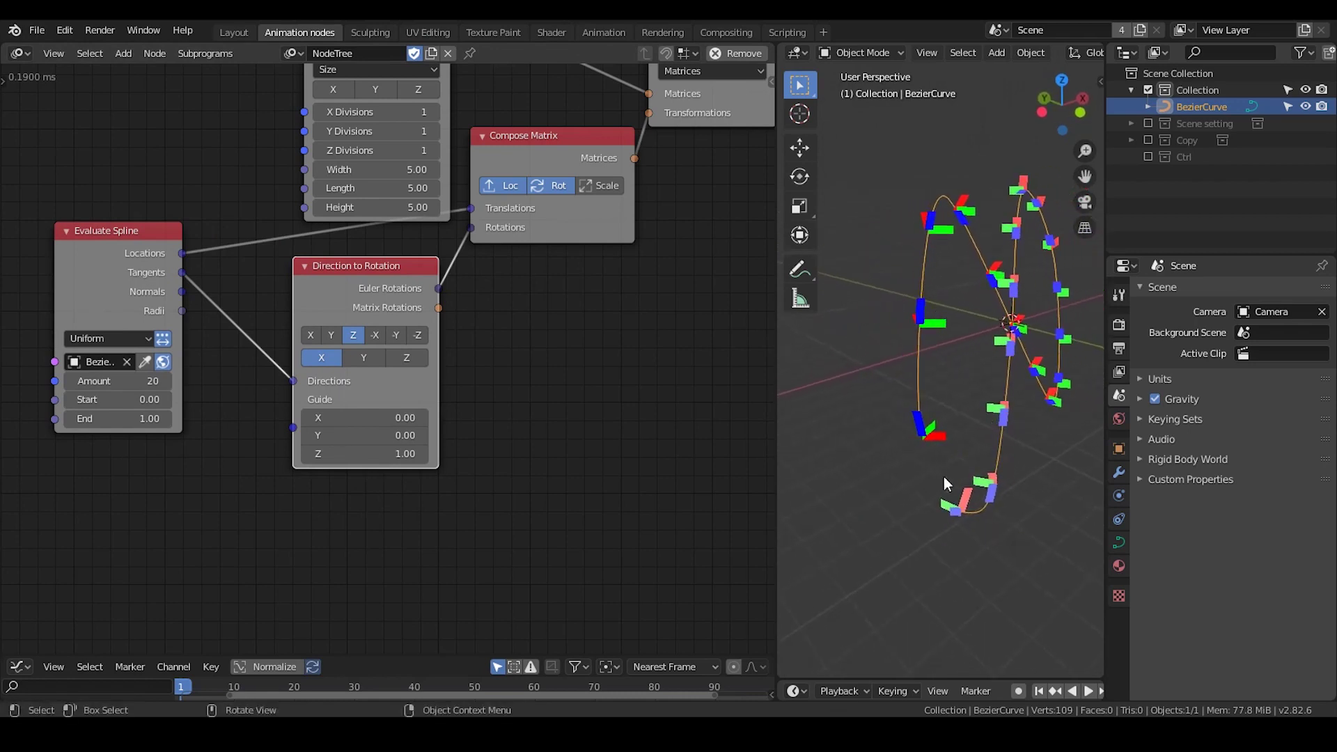
{"action": "middle_click_drag", "start_coordinate": [955, 467], "coordinate": [916, 436]}
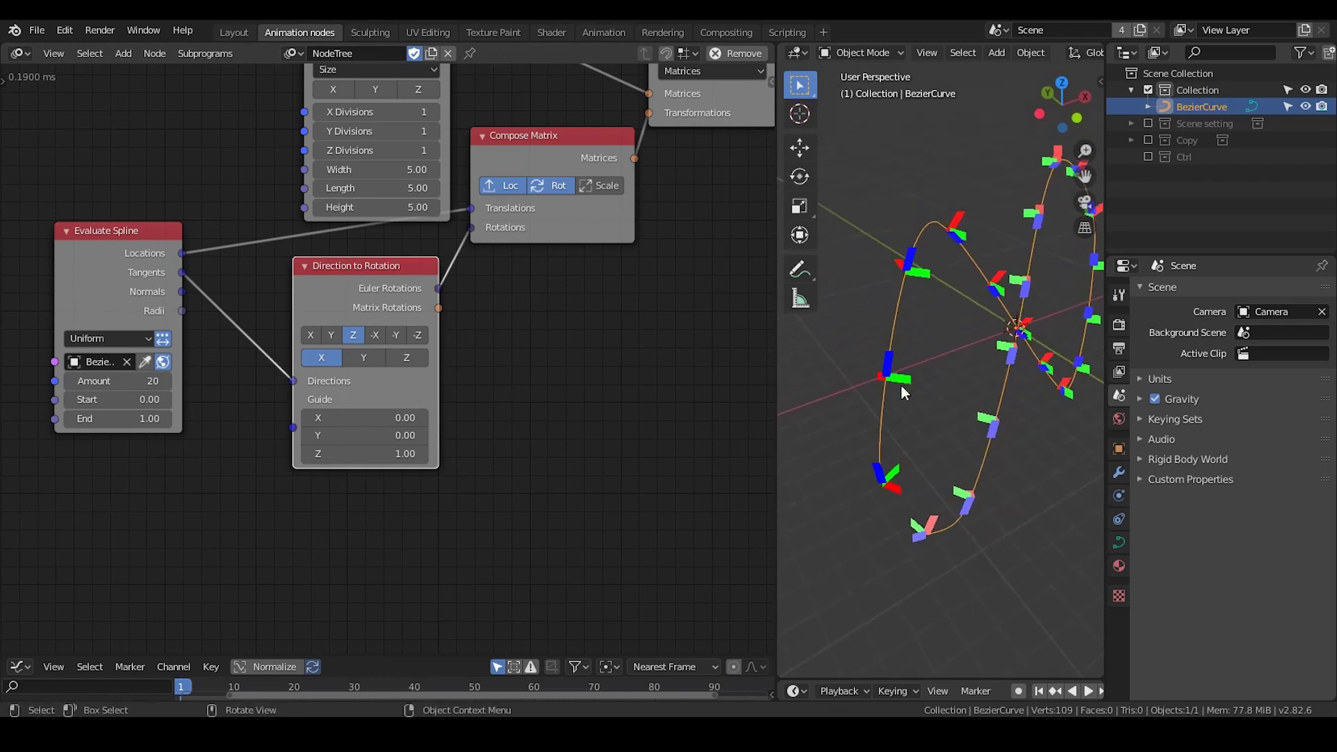
{"action": "left_click_drag", "start_coordinate": [181, 292], "coordinate": [293, 427]}
{"action": "middle_click_drag", "start_coordinate": [952, 426], "coordinate": [945, 391]}
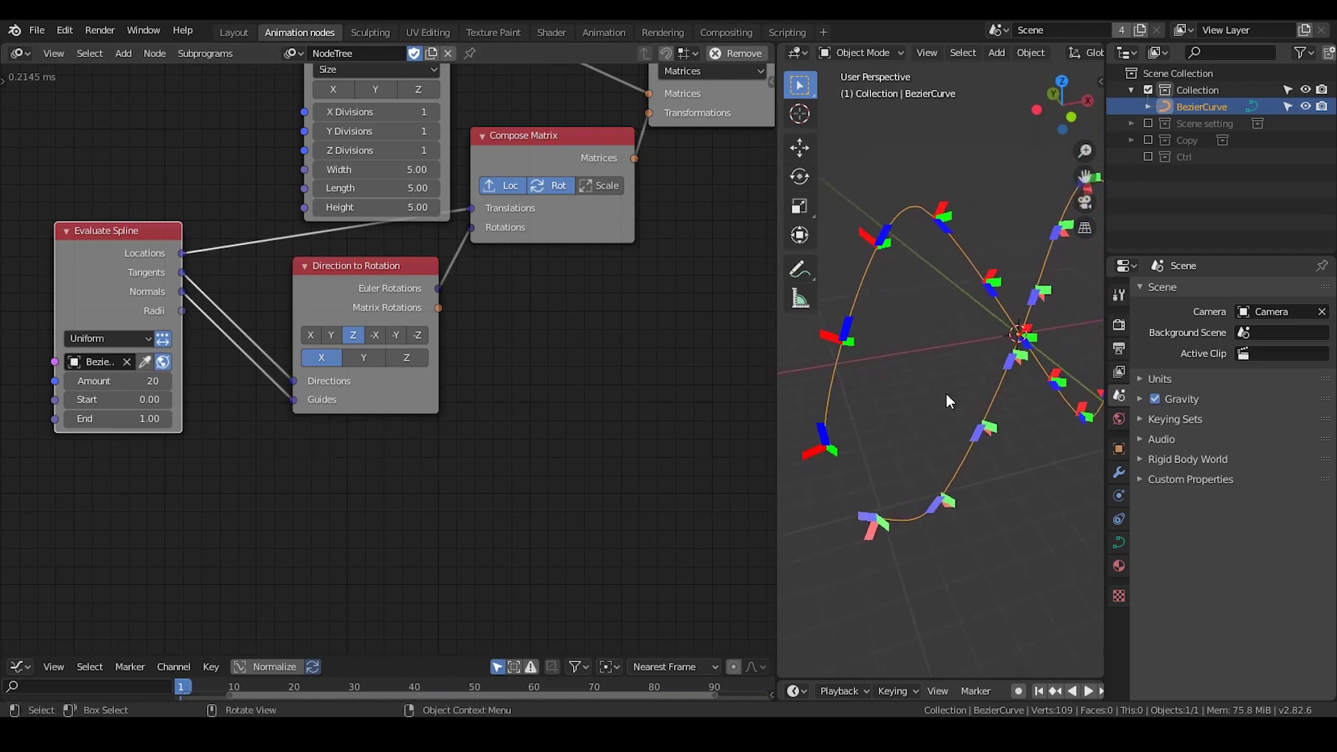
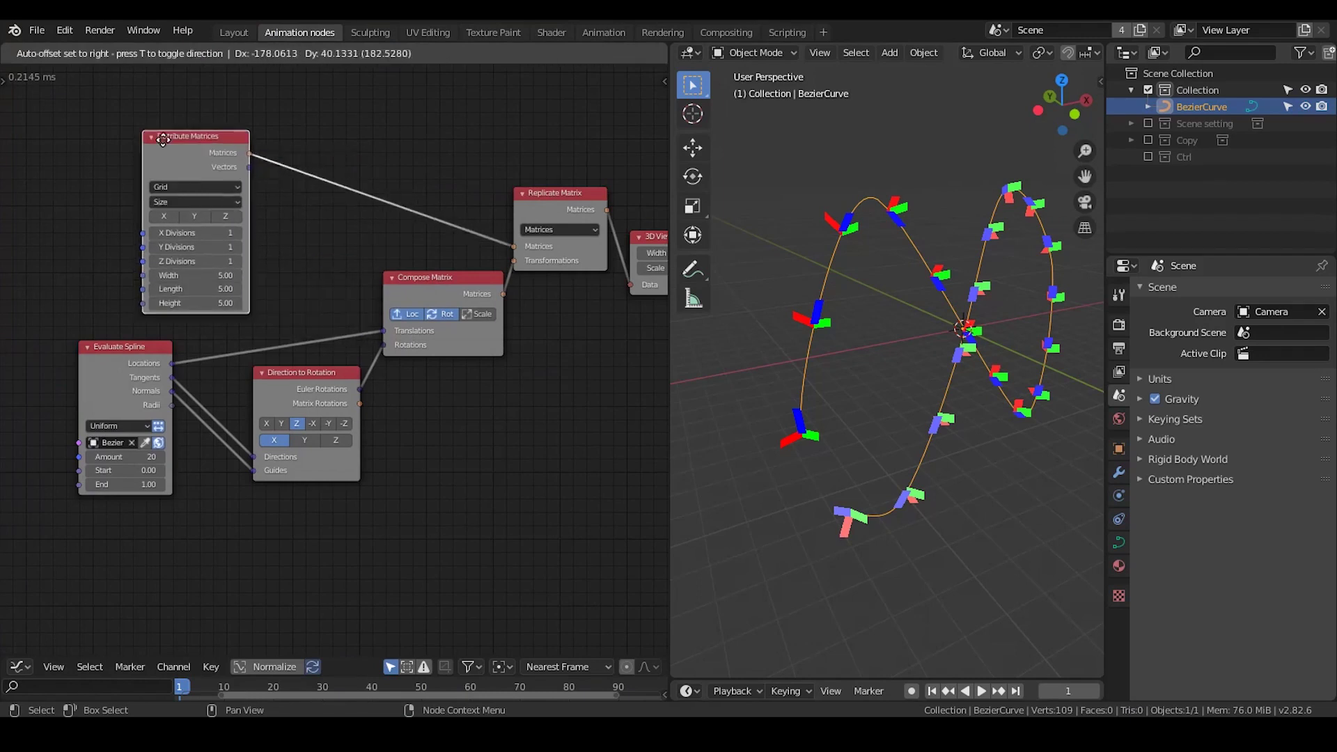
Insert an Offset Matrix node on the link between Distribute Matrices and Replicate Matrix
{"action": "key", "text": "ctrl+a"}
{"action": "type", "text": "offset"}
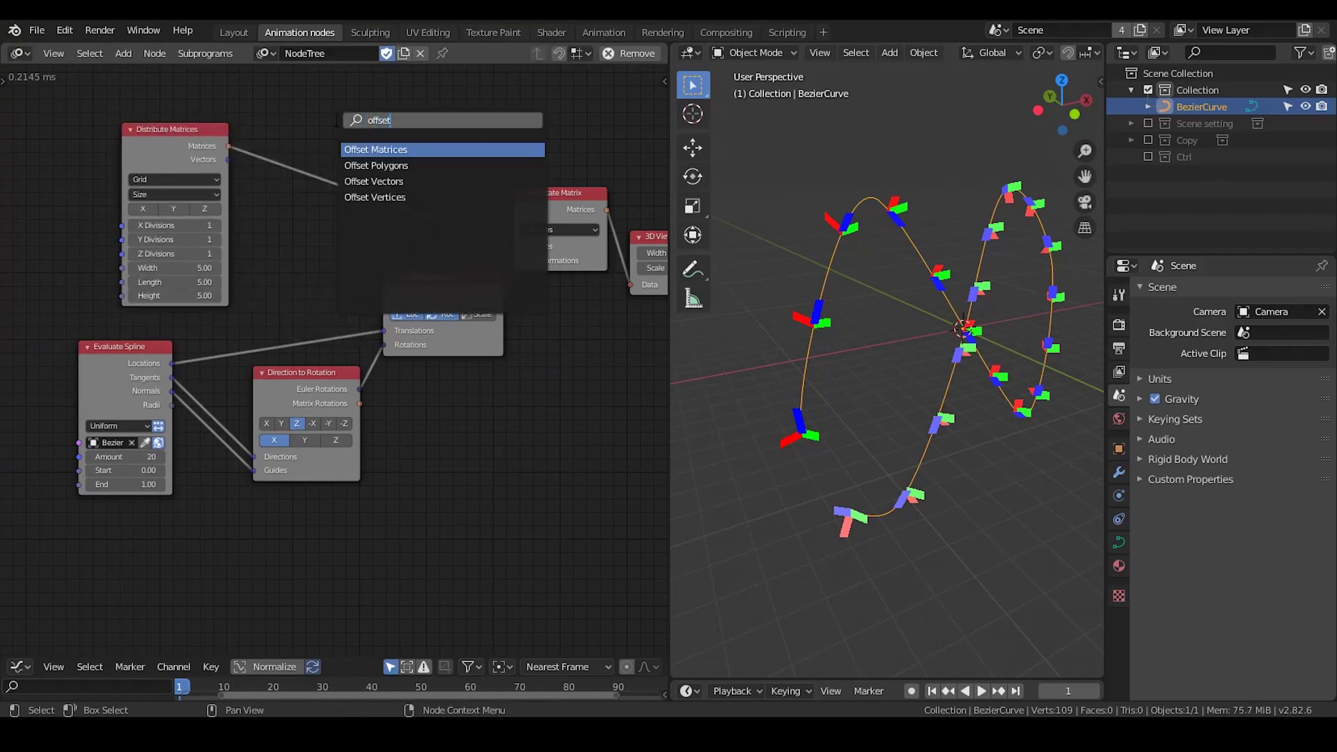
{"action": "key", "text": "Return"}
{"action": "left_click", "coordinate": [354, 154]}
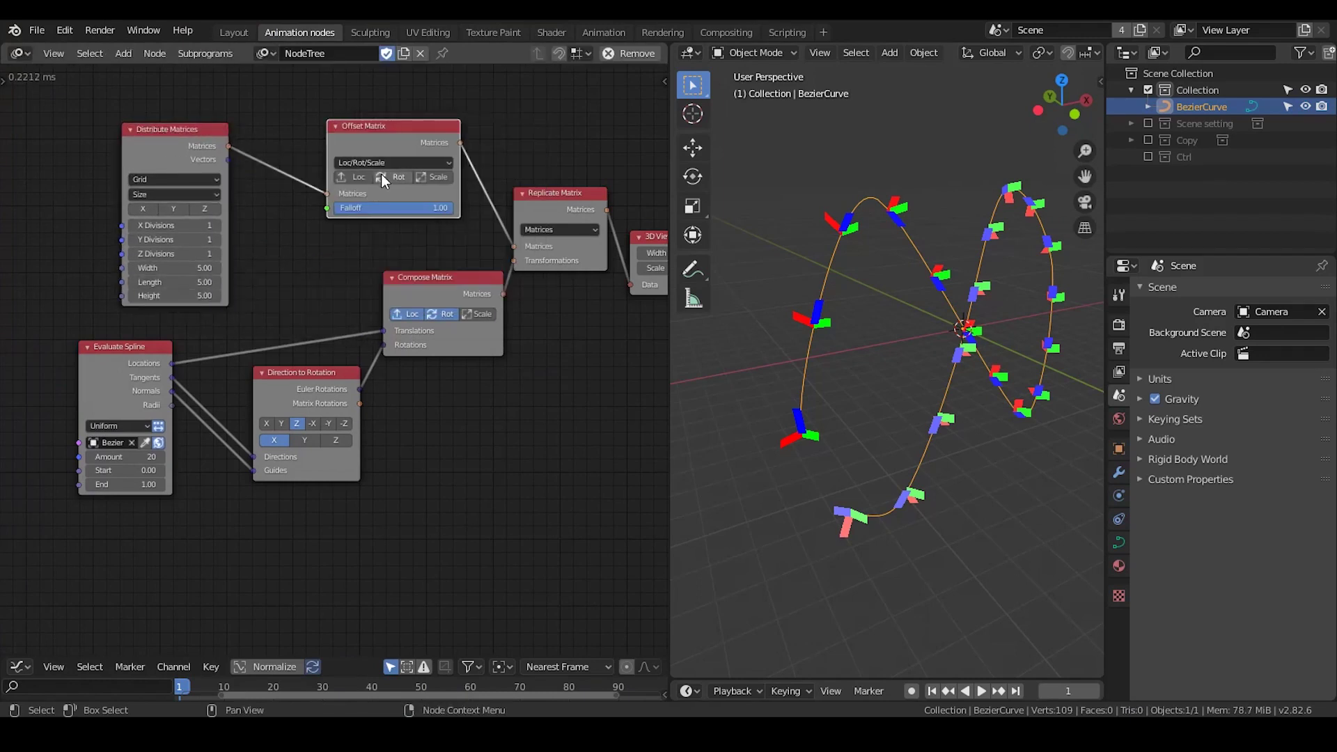
Enable rotation on the Offset Matrix node, move the node up, and set its Z rotation to 78°
{"action": "left_click", "coordinate": [382, 174]}
{"action": "left_click_drag", "start_coordinate": [377, 129], "coordinate": [368, 92]}
{"action": "left_click_drag", "start_coordinate": [383, 224], "coordinate": [431, 224]}
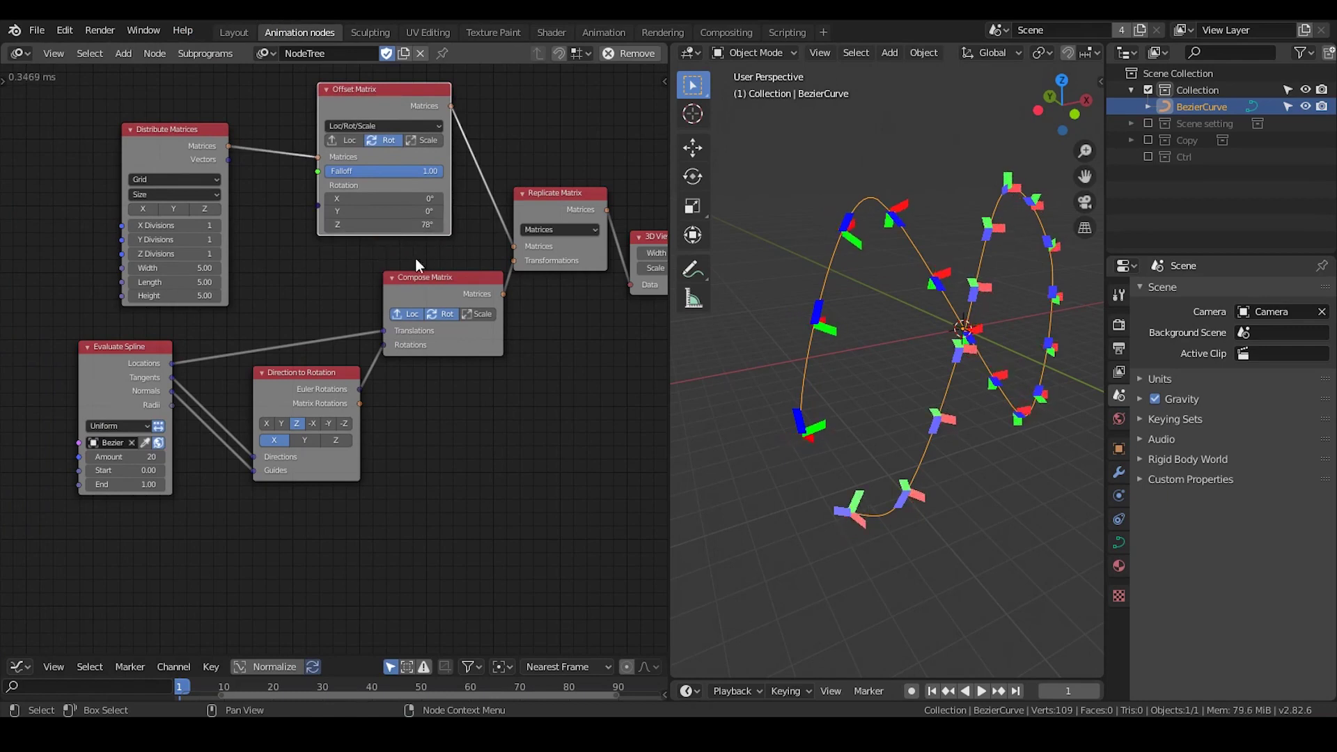
{"action": "middle_click_drag", "start_coordinate": [951, 418], "coordinate": [932, 367]}
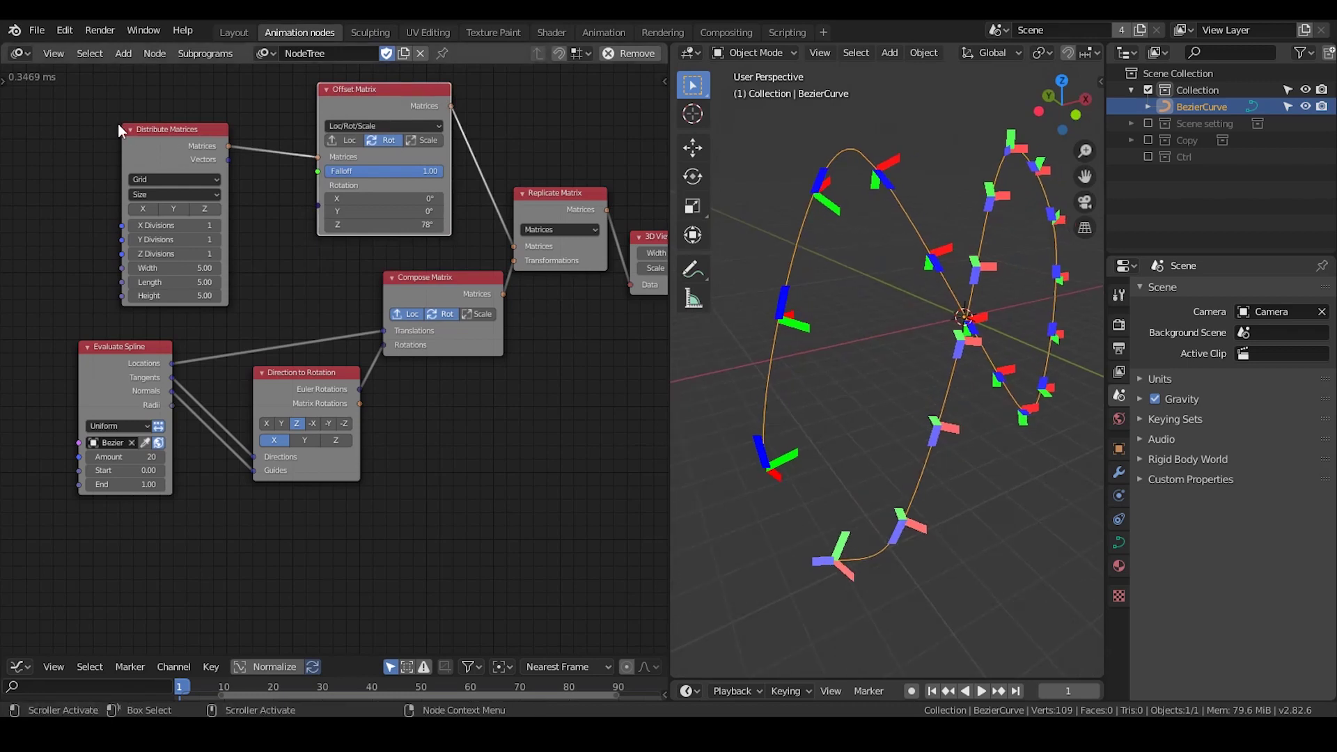
Spread out the node layout by repositioning the Distribute Matrices, Replicate Matrix and 3D Viewer nodes
{"action": "left_click_drag", "start_coordinate": [192, 152], "coordinate": [273, 171]}
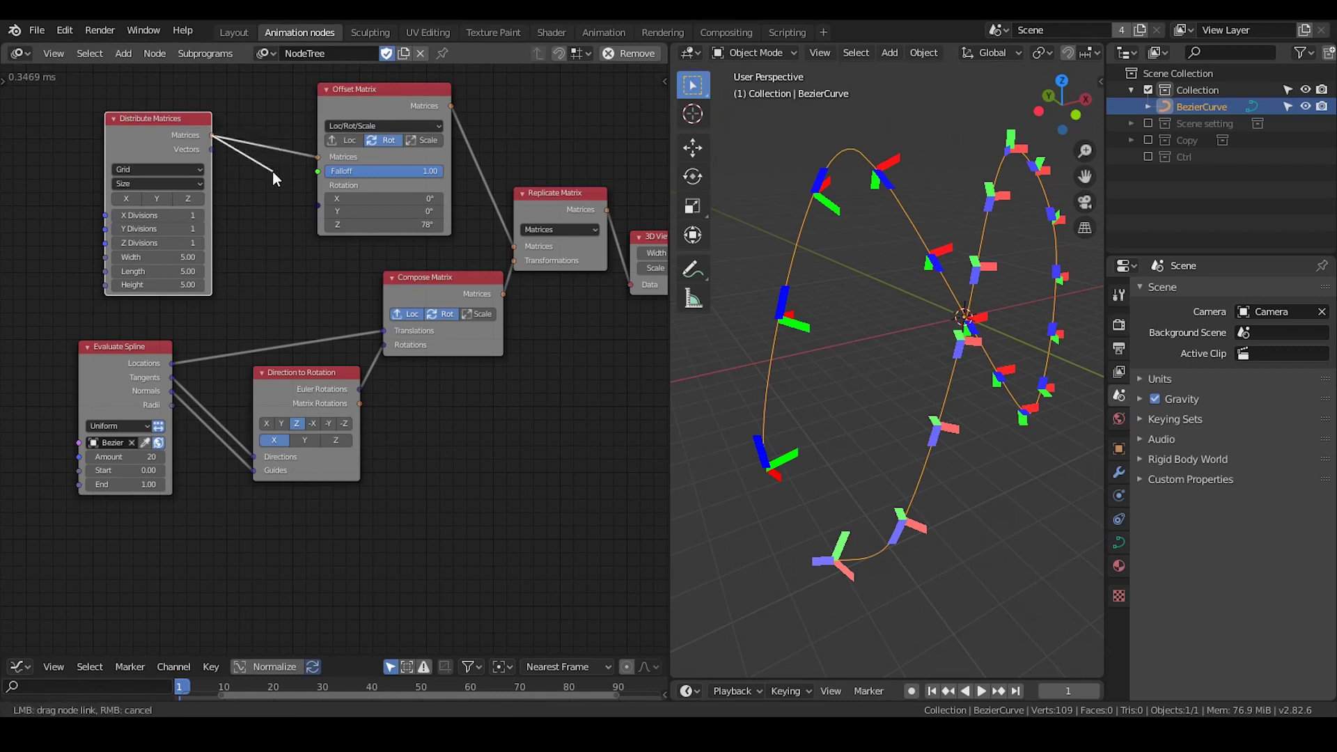
{"action": "left_click_drag", "start_coordinate": [273, 171], "coordinate": [274, 172]}
{"action": "left_click_drag", "start_coordinate": [576, 203], "coordinate": [584, 192]}
{"action": "middle_click_drag", "start_coordinate": [626, 226], "coordinate": [588, 227]}
{"action": "left_click_drag", "start_coordinate": [616, 233], "coordinate": [625, 205]}
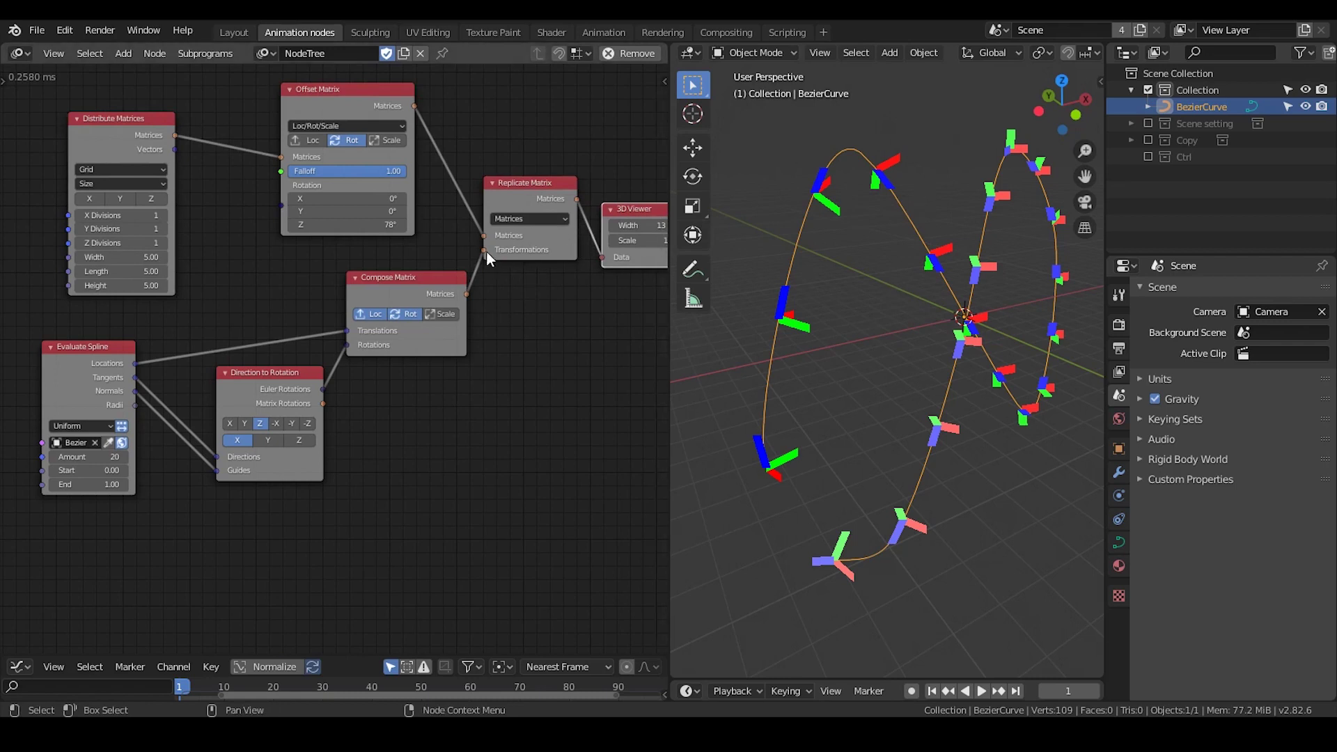
Detach the Compose Matrix output from Replicate Matrix and delete the Replicate Matrix node
{"action": "left_click_drag", "start_coordinate": [483, 249], "coordinate": [493, 293]}
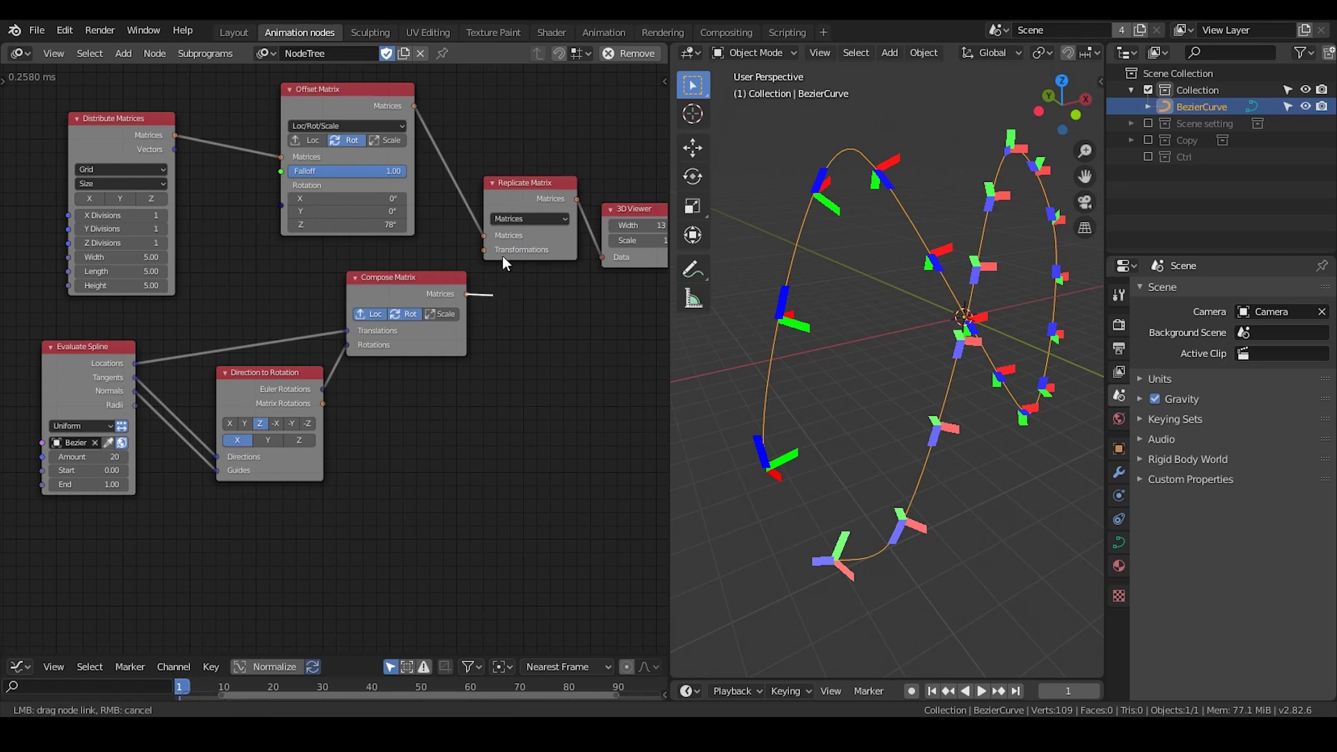
{"action": "left_click", "coordinate": [546, 189]}
{"action": "key", "text": "x"}
Set the Z divisions of the Distribute Matrices node to 20
{"action": "middle_click_drag", "start_coordinate": [435, 193], "coordinate": [613, 159]}
{"action": "scroll", "coordinate": [342, 143], "scroll_direction": "up", "scroll_amount": 2}
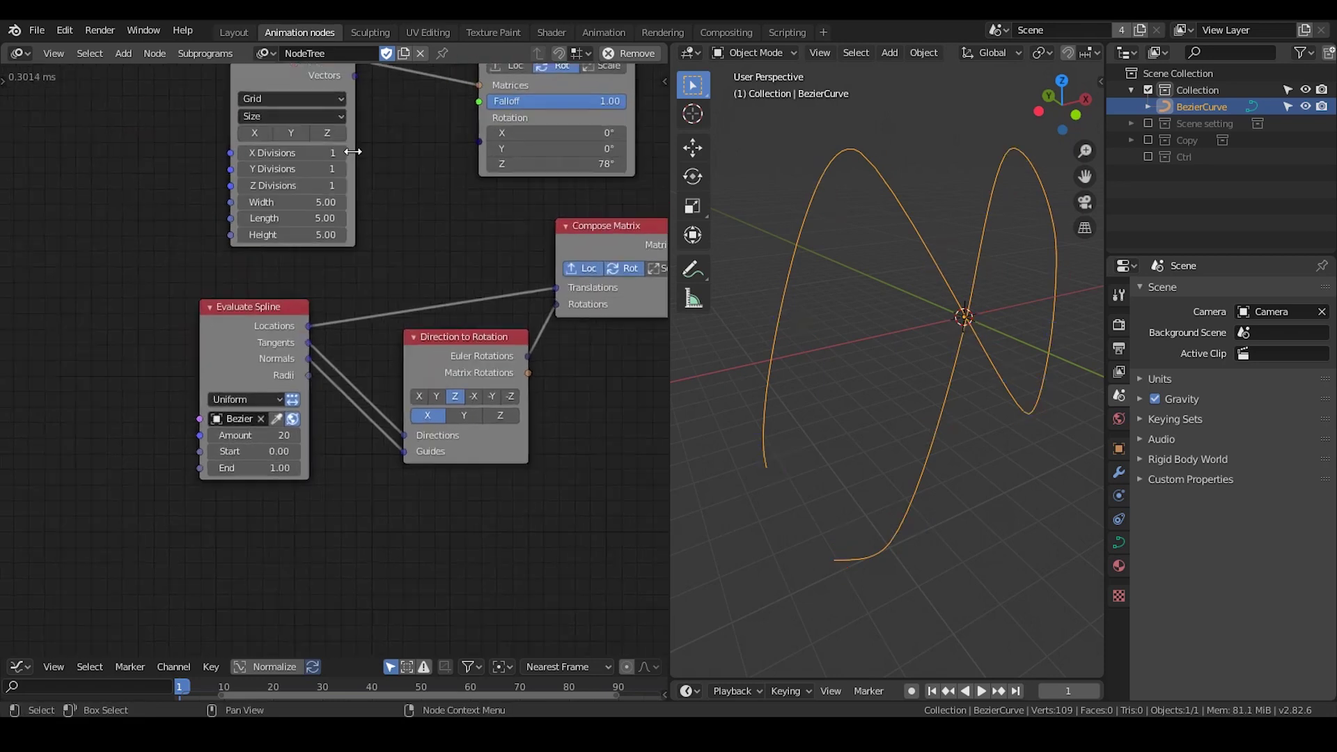
{"action": "middle_click_drag", "start_coordinate": [356, 151], "coordinate": [354, 197]}
{"action": "left_click_drag", "start_coordinate": [299, 230], "coordinate": [328, 232]}
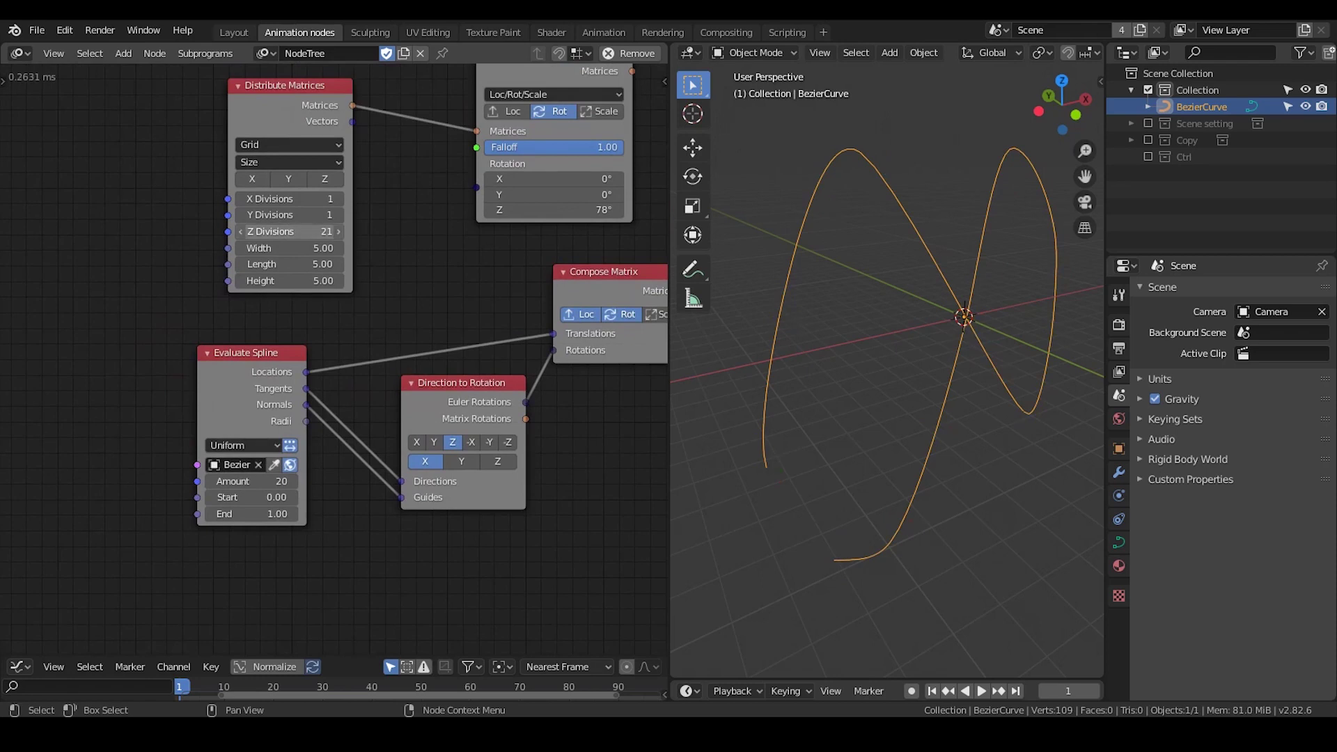
{"action": "left_click", "coordinate": [299, 231]}
{"action": "type", "text": "20"}
{"action": "key", "text": "Return"}
Add an Integer Input node in the free space before the Distribute Matrices and Evaluate Spline nodes
{"action": "middle_click_drag", "start_coordinate": [164, 227], "coordinate": [274, 191]}
{"action": "middle_click_drag", "start_coordinate": [341, 334], "coordinate": [359, 395]}
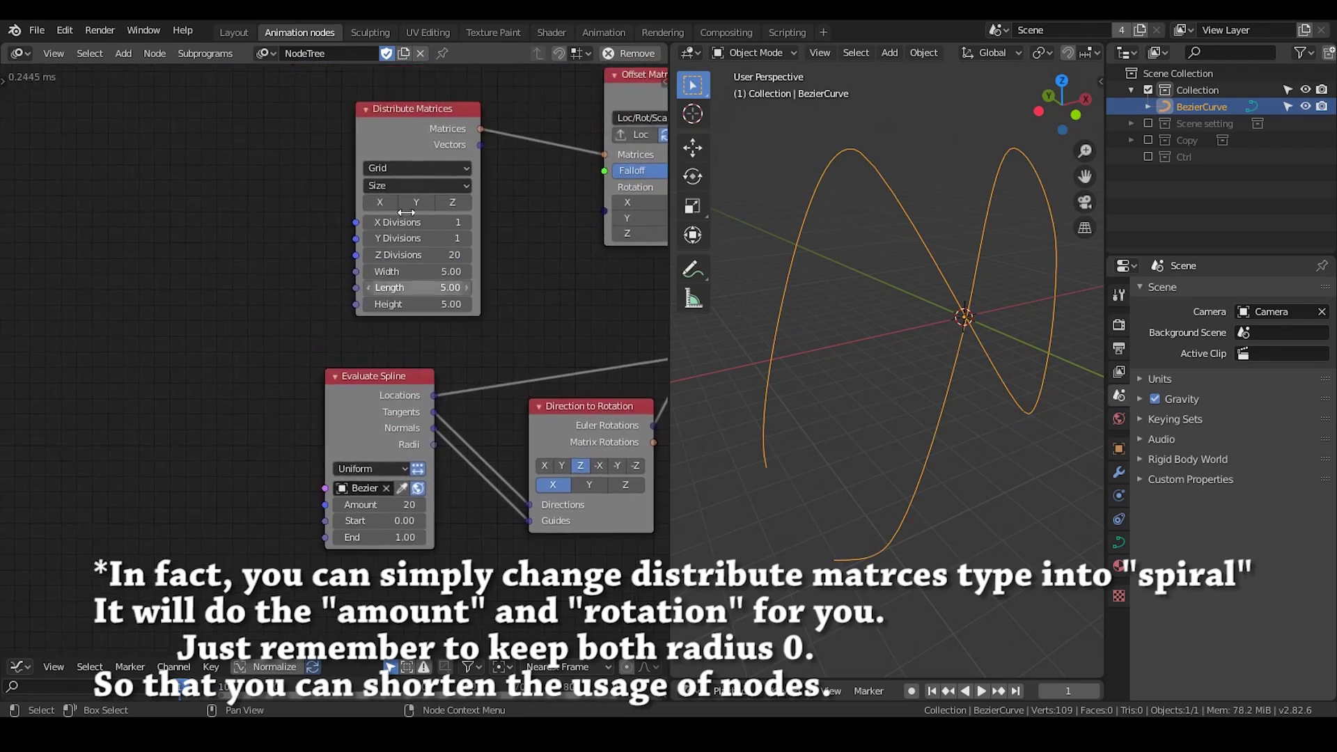
{"action": "scroll", "coordinate": [348, 209], "scroll_direction": "down", "scroll_amount": 1}
{"action": "middle_click_drag", "start_coordinate": [348, 209], "coordinate": [410, 187]}
{"action": "key", "text": "ctrl+a"}
{"action": "type", "text": "integer"}
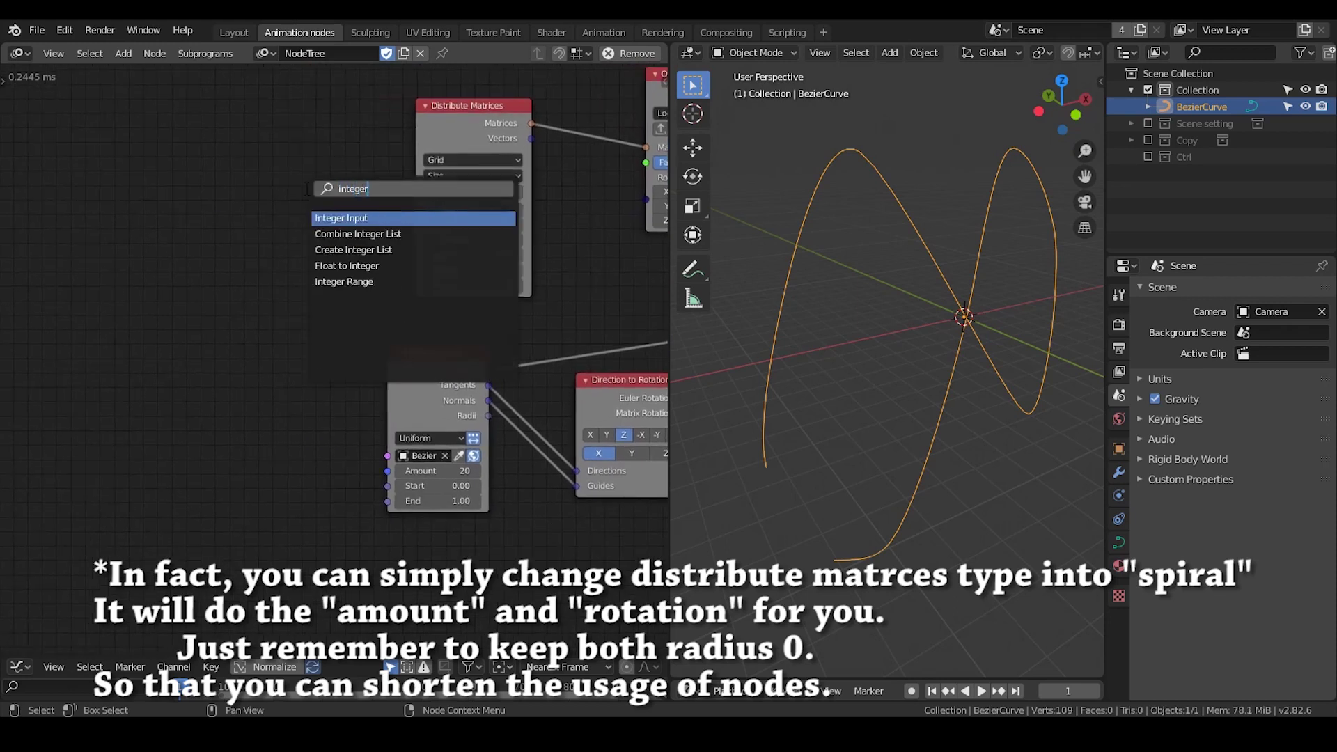
{"action": "key", "text": "Return"}
{"action": "left_click", "coordinate": [161, 240]}
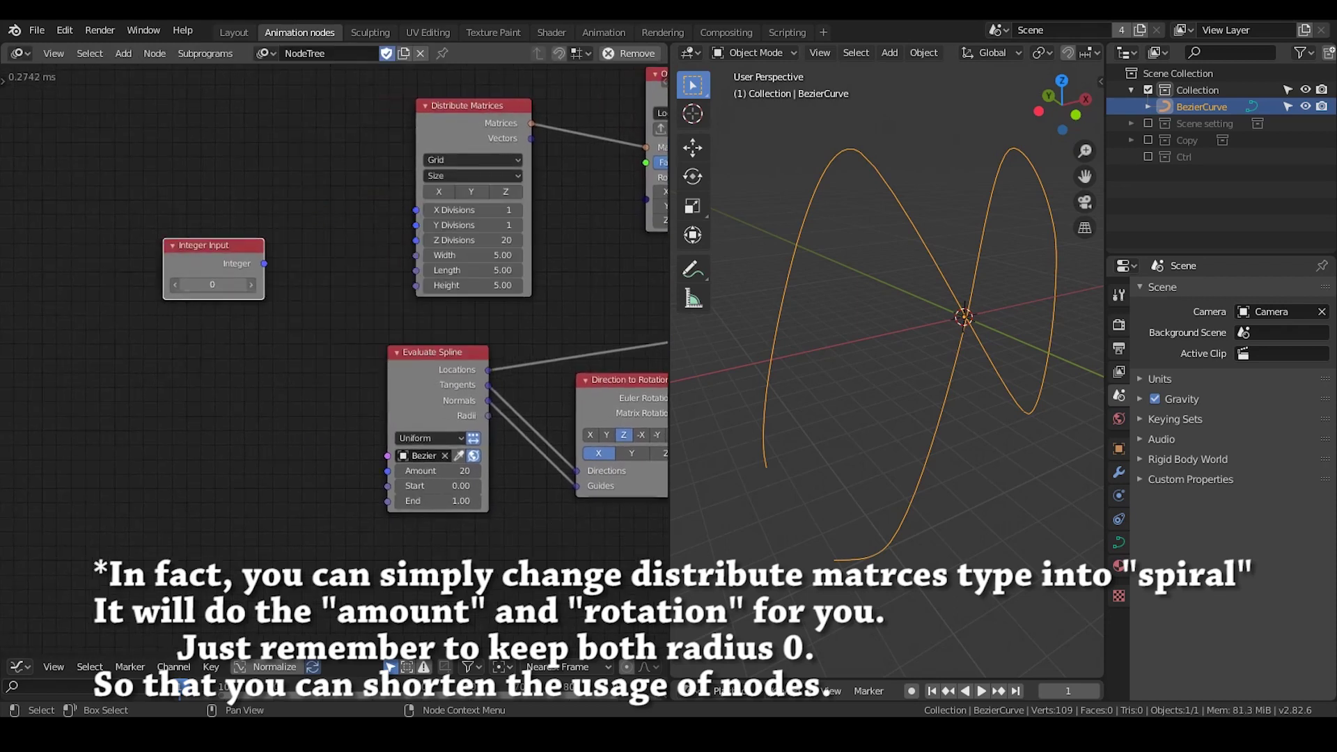
Set the Integer Input to 20 and connect it to Z Divisions of Distribute Matrices and Amount of Evaluate Spline
{"action": "left_click", "coordinate": [197, 290]}
{"action": "type", "text": "20"}
{"action": "key", "text": "Return"}
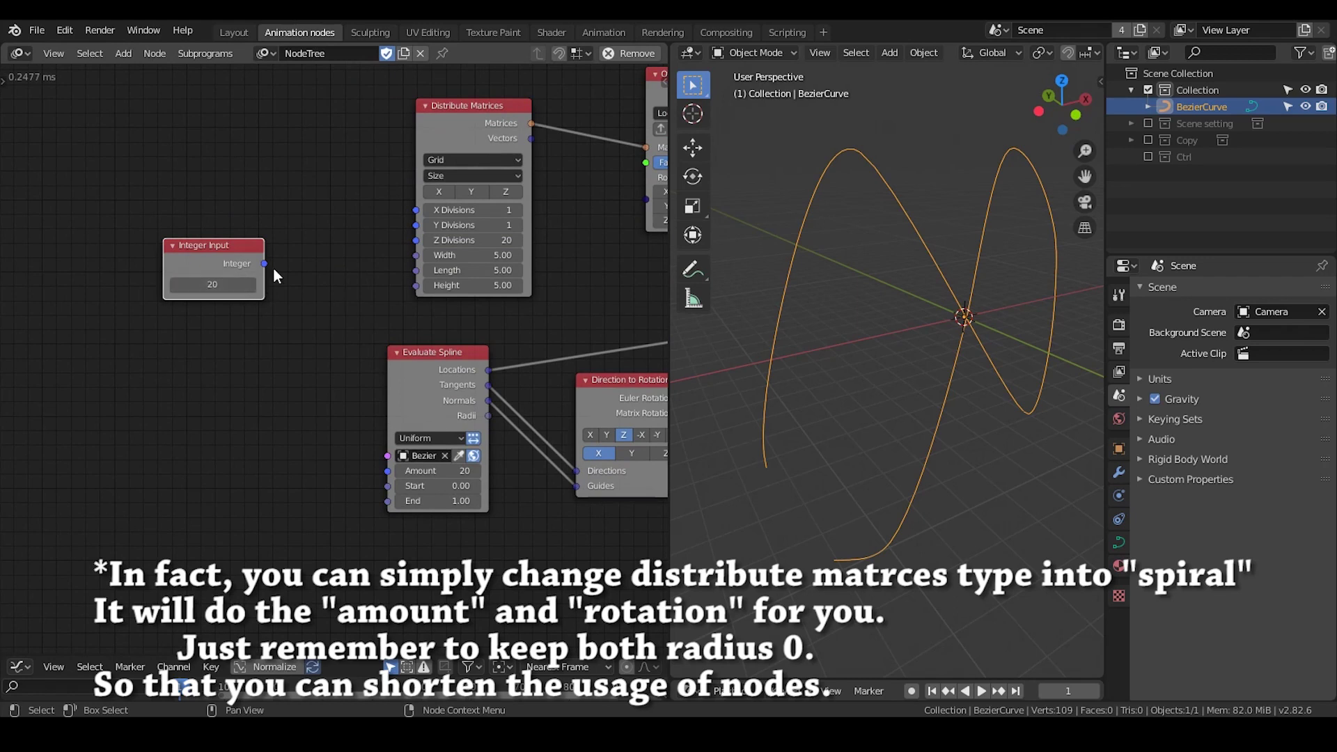
{"action": "left_click_drag", "start_coordinate": [265, 264], "coordinate": [416, 240]}
Set the Height of the Distribute Matrices node to 0
{"action": "double_click", "coordinate": [474, 285]}
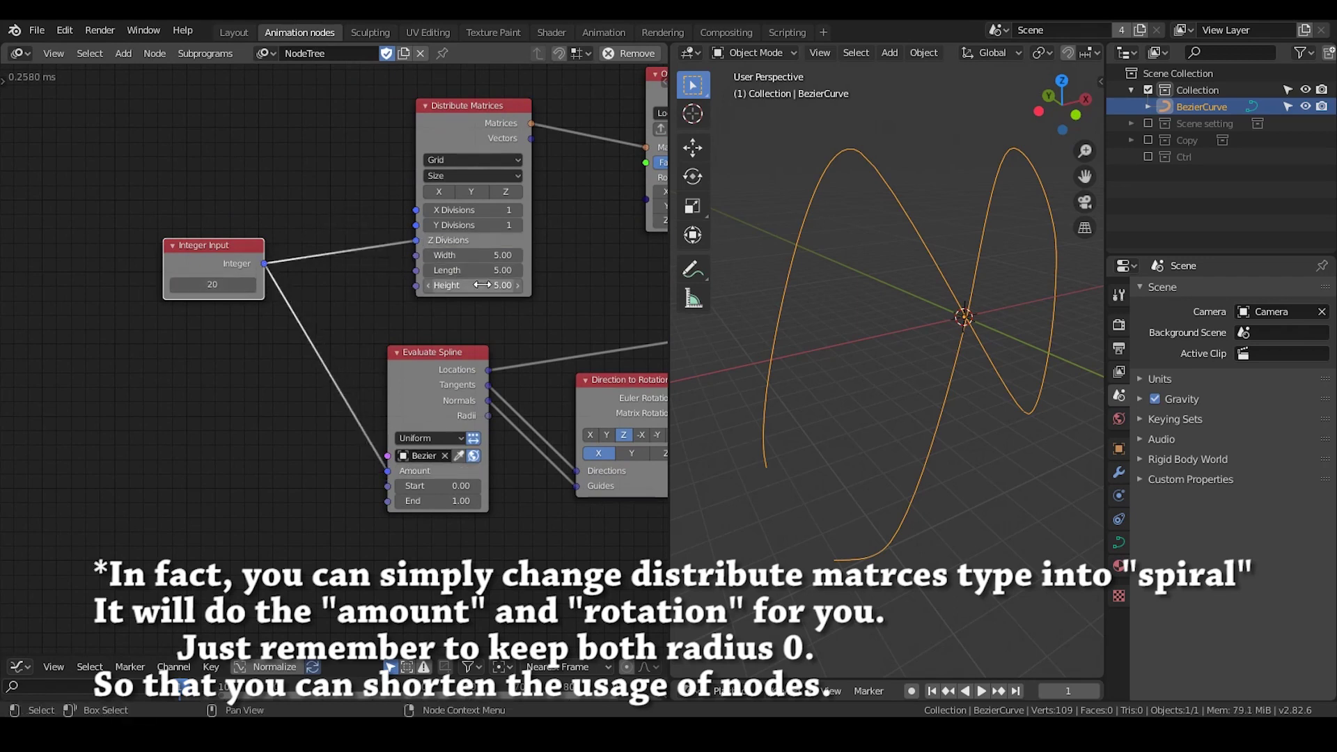
{"action": "type", "text": "1"}
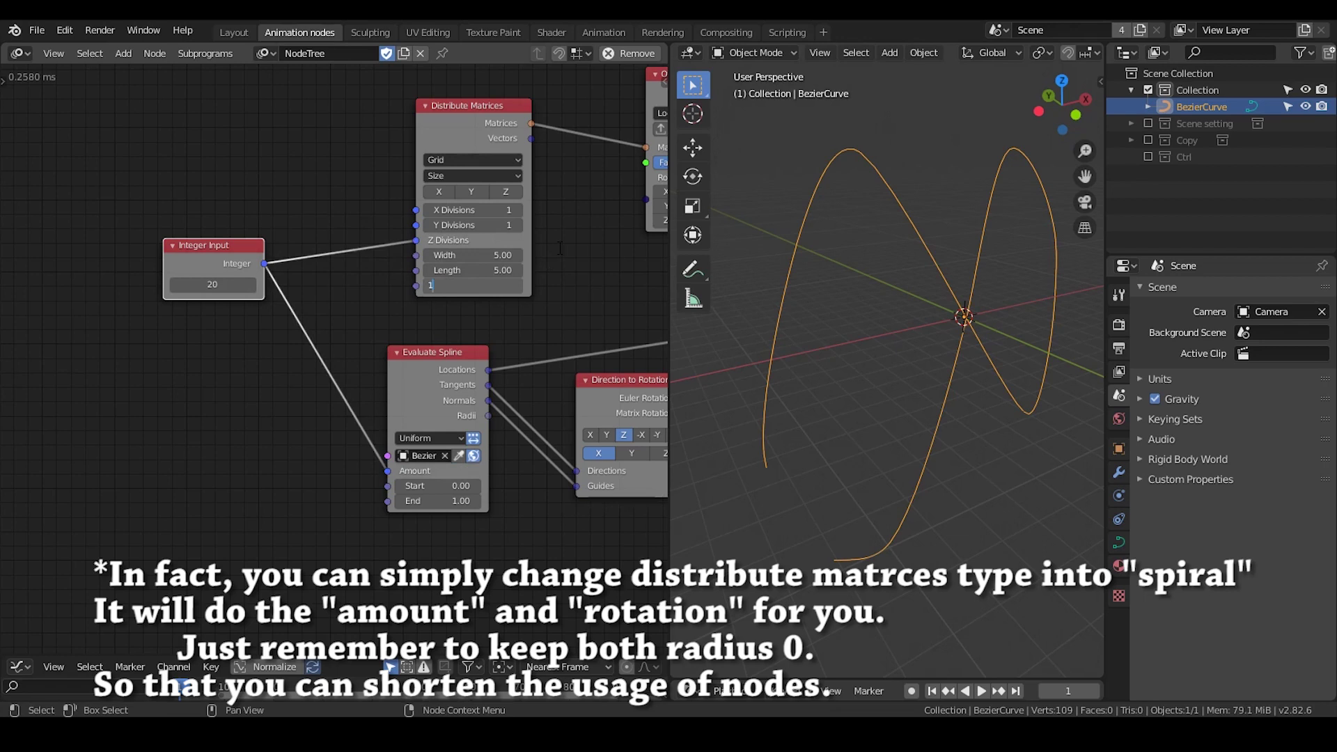
{"action": "type", "text": ".00"}
{"action": "key", "text": "Return"}
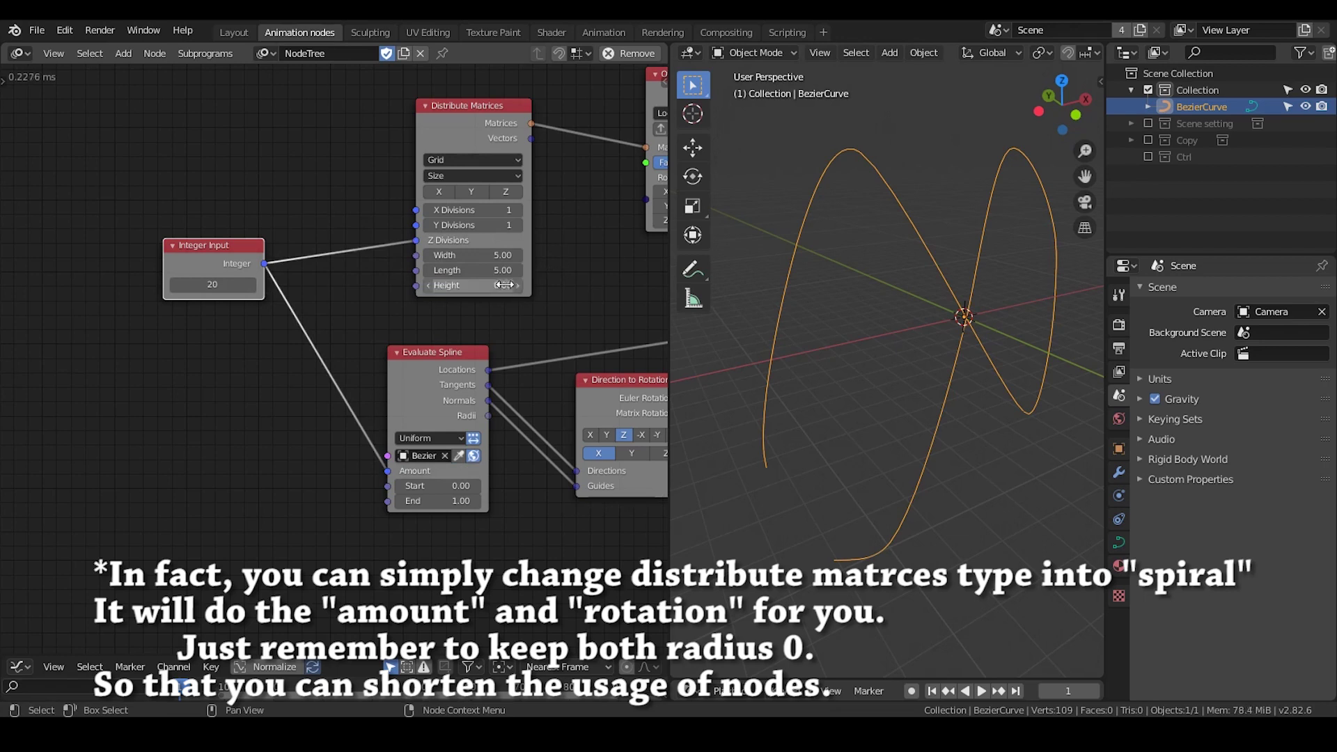
Add a second 3D Viewer node and connect the Matrices output of Distribute Matrices to its Data input
{"action": "left_click_drag", "start_coordinate": [491, 125], "coordinate": [527, 199]}
{"action": "key", "text": "ctrl+a"}
{"action": "type", "text": "3d"}
{"action": "key", "text": "Return"}
{"action": "left_click", "coordinate": [528, 171]}
{"action": "middle_click_drag", "start_coordinate": [1018, 314], "coordinate": [917, 306]}
{"action": "scroll", "coordinate": [874, 321], "scroll_direction": "up", "scroll_amount": 4}
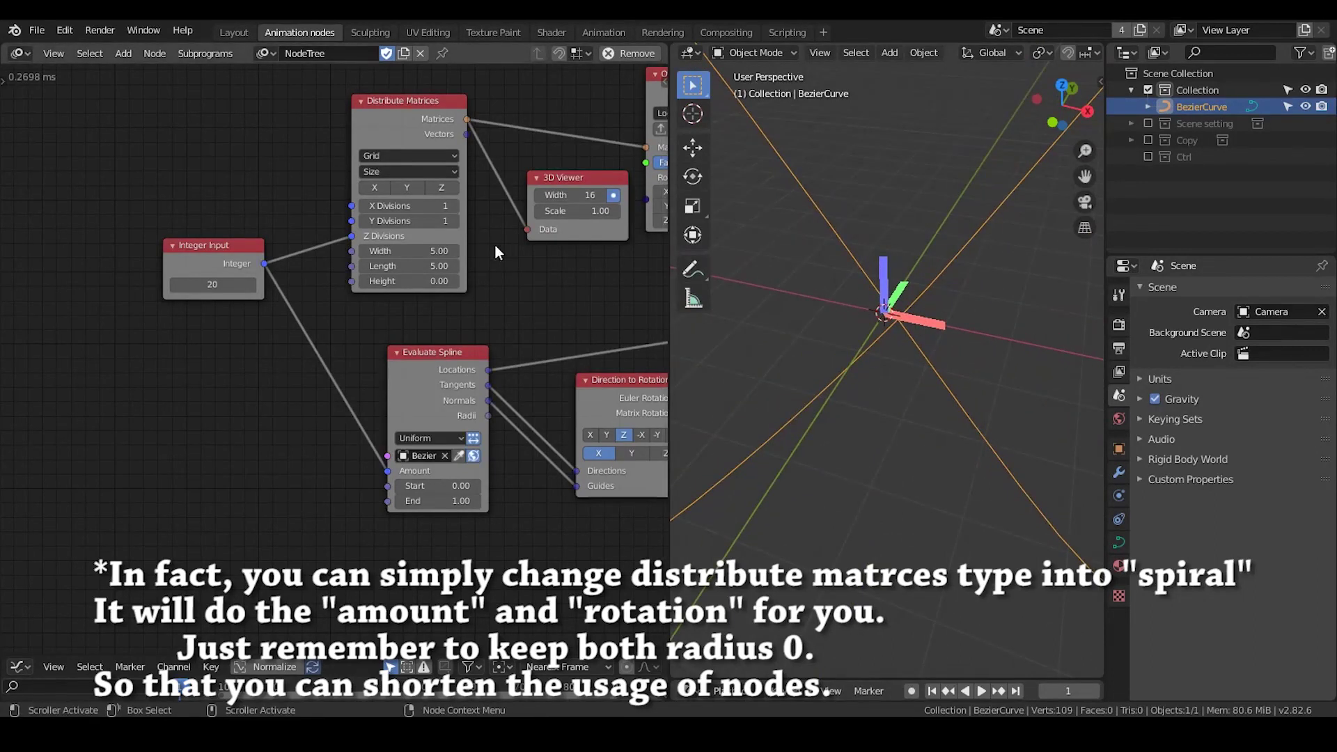
Move the Integer Input, Distribute Matrices and Evaluate Spline nodes together away from the 3D Viewer to free up space
{"action": "left_click_drag", "start_coordinate": [498, 85], "coordinate": [148, 550]}
{"action": "key", "text": "g"}
{"action": "left_click", "coordinate": [461, 325]}
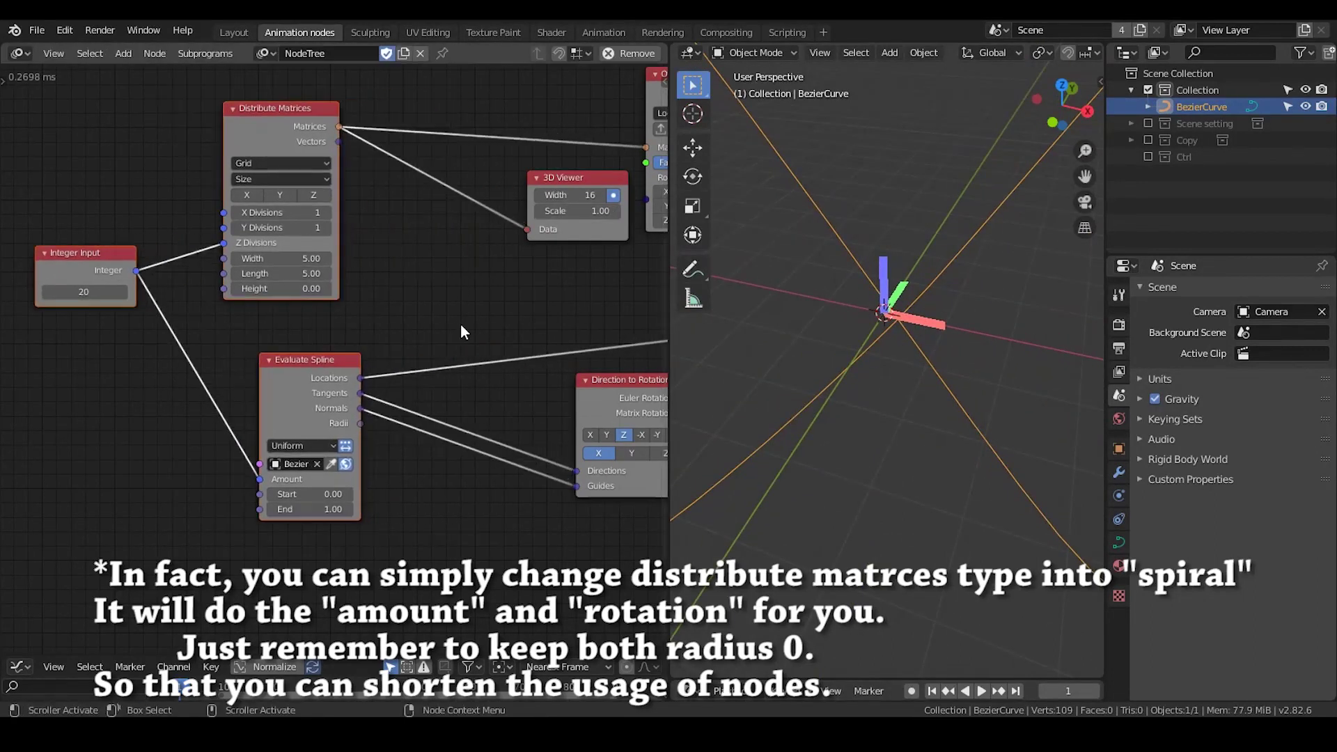
Move the 3D Viewer node up above the link between Distribute Matrices and Offset Matrix to clear space
{"action": "left_click_drag", "start_coordinate": [582, 183], "coordinate": [550, 167]}
{"action": "middle_click_drag", "start_coordinate": [551, 167], "coordinate": [424, 192]}
{"action": "left_click_drag", "start_coordinate": [424, 193], "coordinate": [434, 82]}
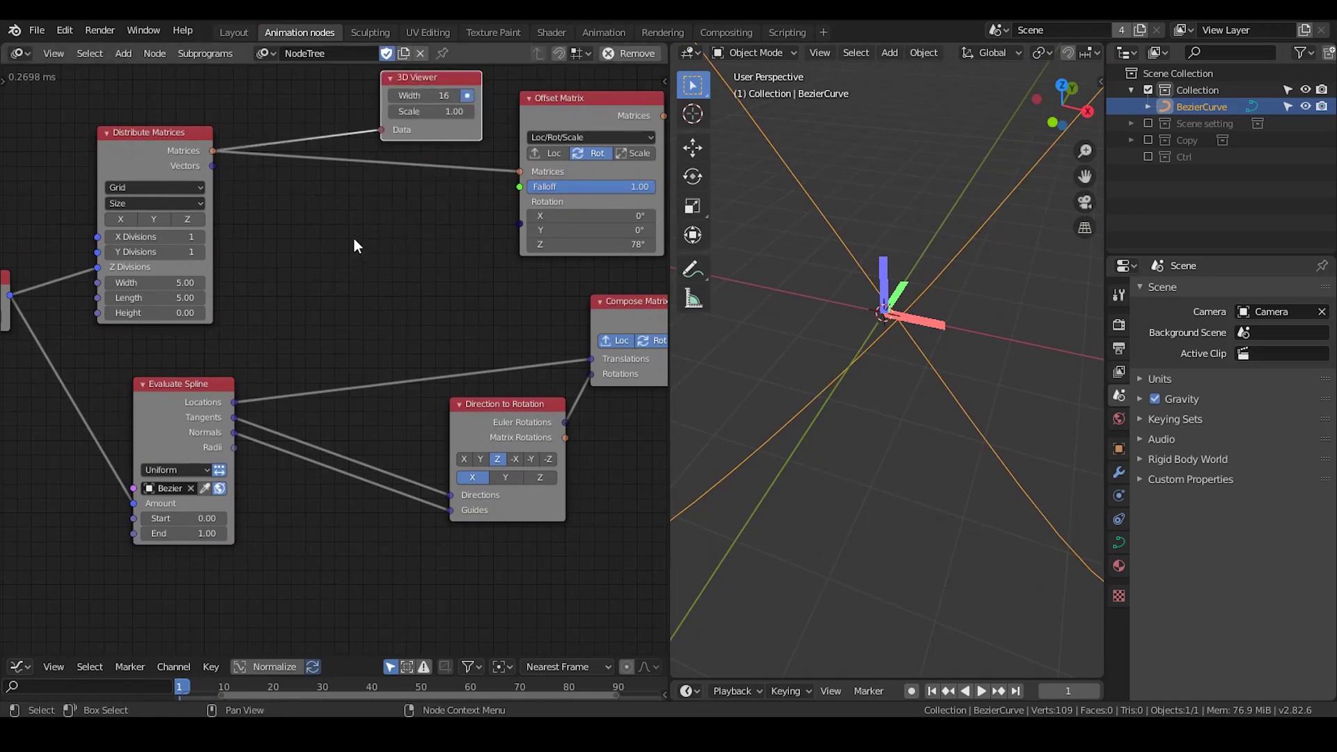
Add a Float Range node beside Distribute Matrices and set its step type to Start / Stop
{"action": "key", "text": "ctrl+a"}
{"action": "type", "text": "floa"}
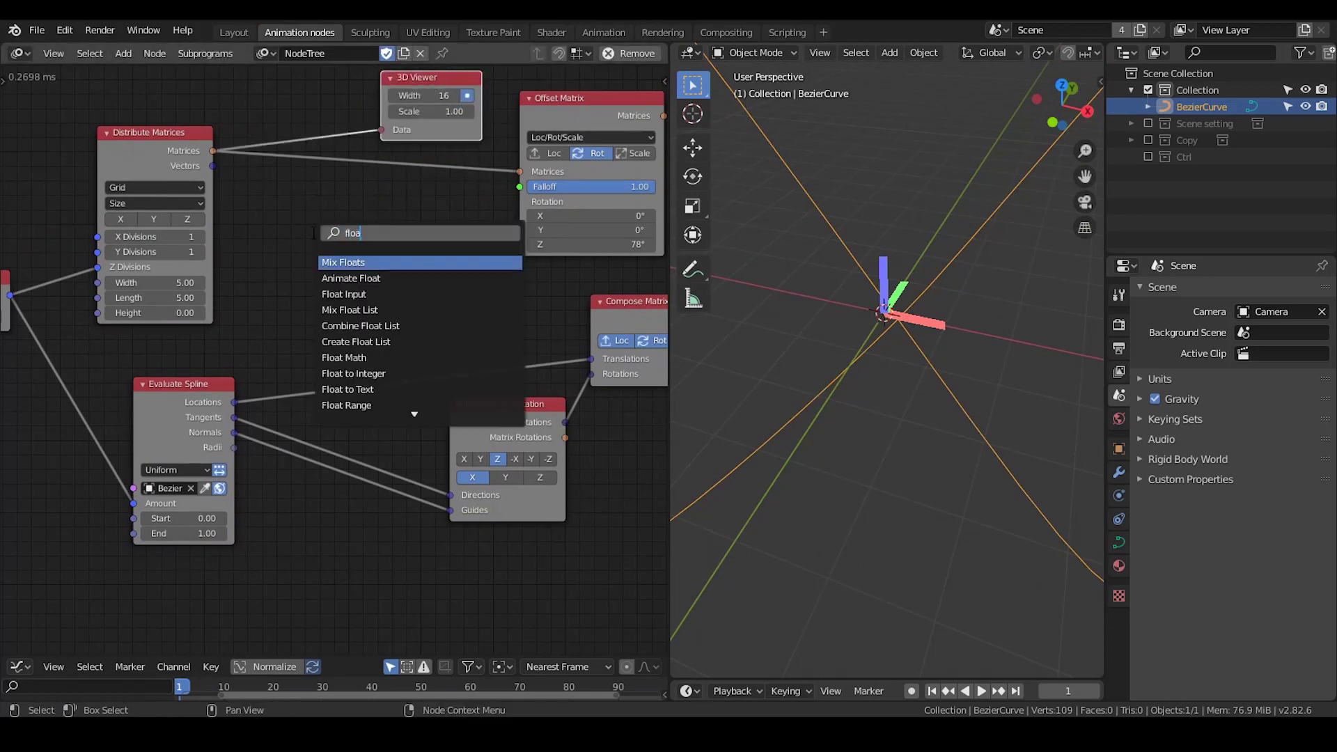
{"action": "type", "text": "t range"}
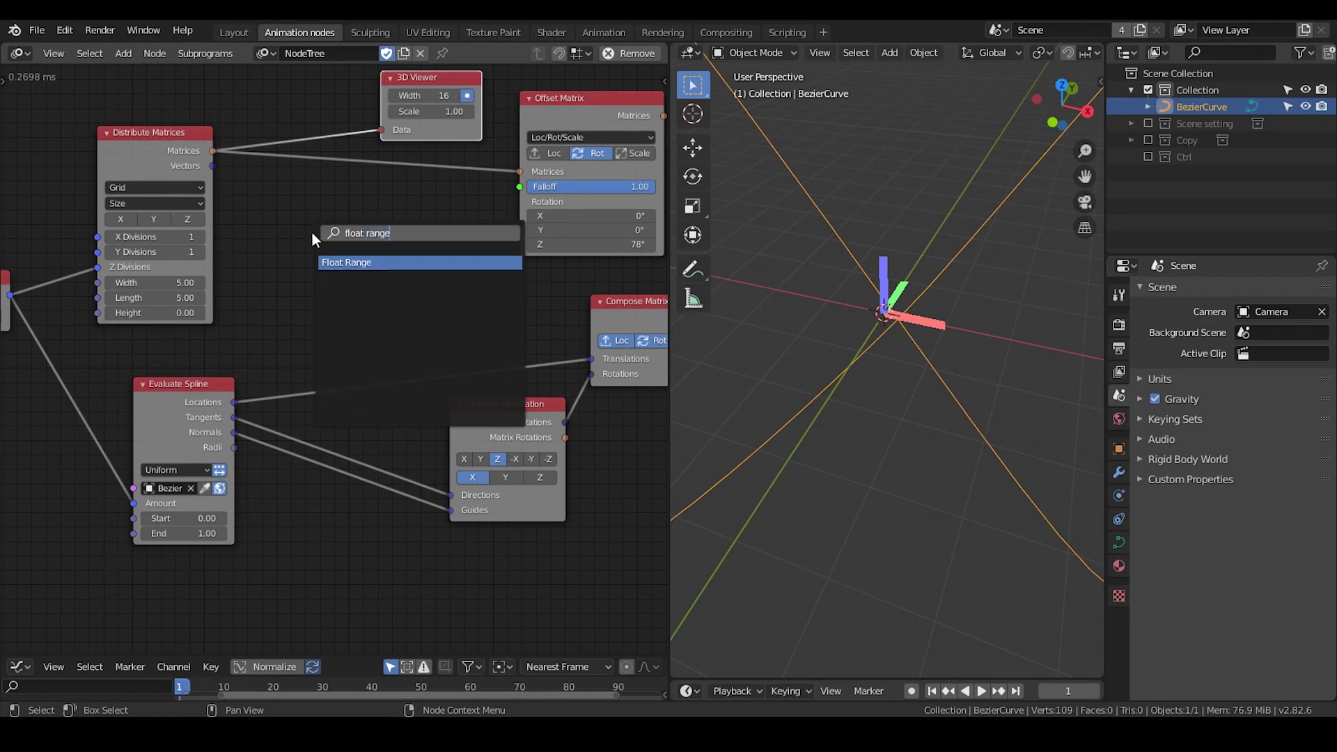
{"action": "key", "text": "Return"}
{"action": "left_click", "coordinate": [279, 242]}
{"action": "middle_click_drag", "start_coordinate": [281, 245], "coordinate": [414, 192]}
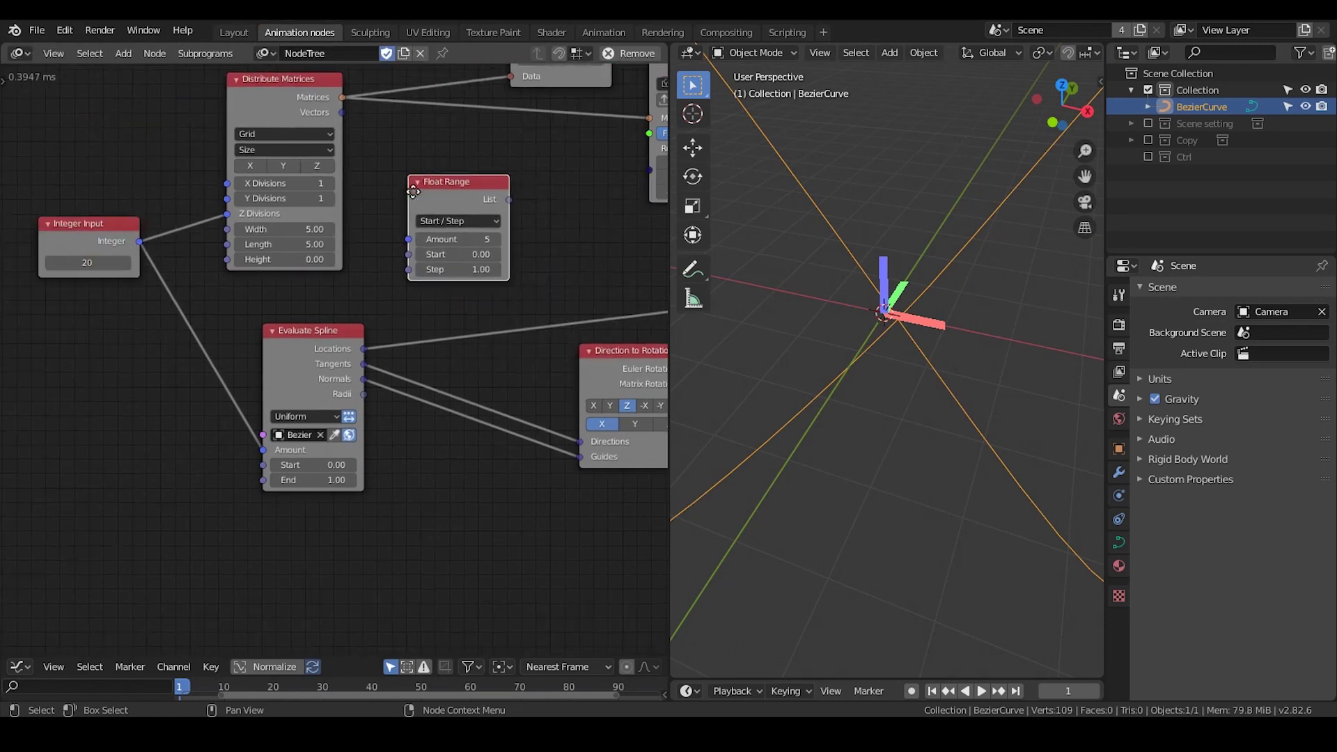
{"action": "left_click", "coordinate": [457, 221]}
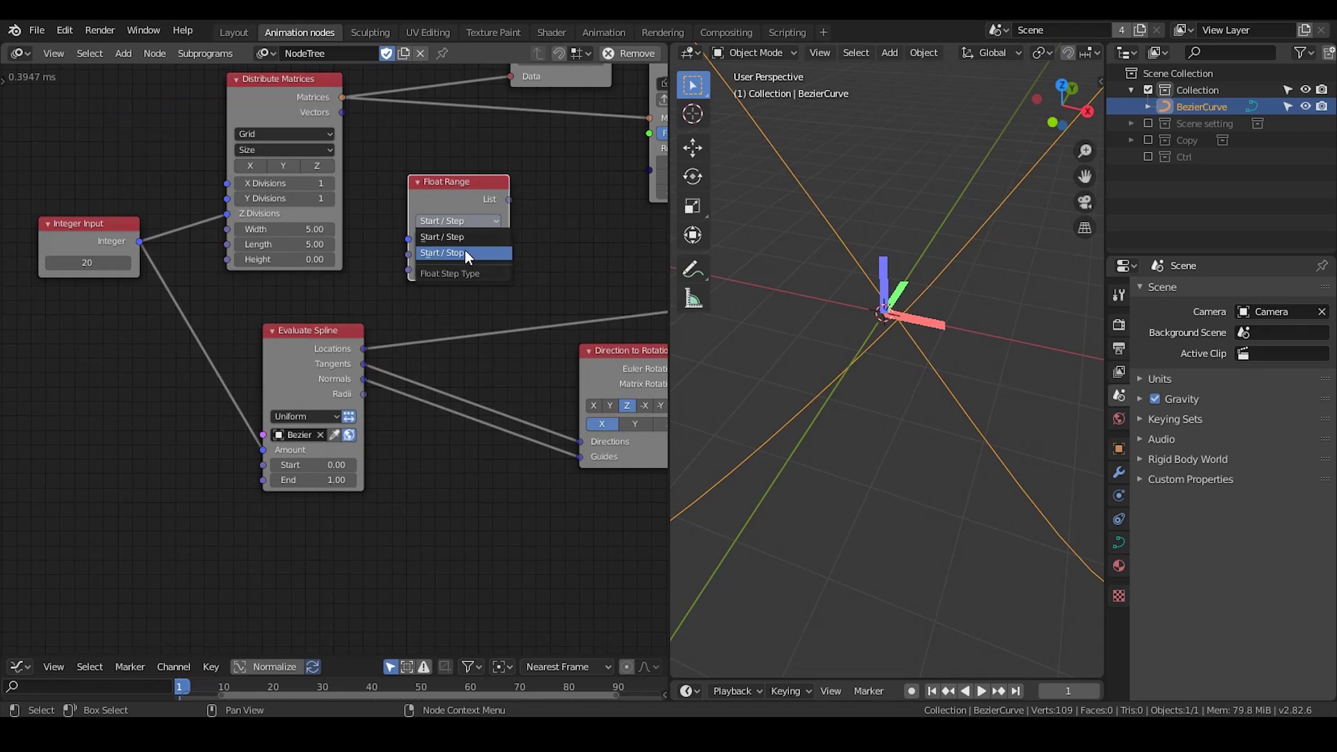
{"action": "left_click", "coordinate": [465, 249]}
Connect the Integer Input to the Amount of Float Range and place the node between Distribute Matrices and Offset Matrix
{"action": "left_click_drag", "start_coordinate": [448, 192], "coordinate": [456, 191]}
{"action": "left_click_drag", "start_coordinate": [140, 241], "coordinate": [416, 255]}
{"action": "middle_click_drag", "start_coordinate": [517, 221], "coordinate": [439, 237]}
{"action": "left_click_drag", "start_coordinate": [391, 207], "coordinate": [347, 213]}
Add a Combine Euler node between the Float Range and Offset Matrix nodes
{"action": "key", "text": "ctrl+a"}
{"action": "type", "text": "combine euler"}
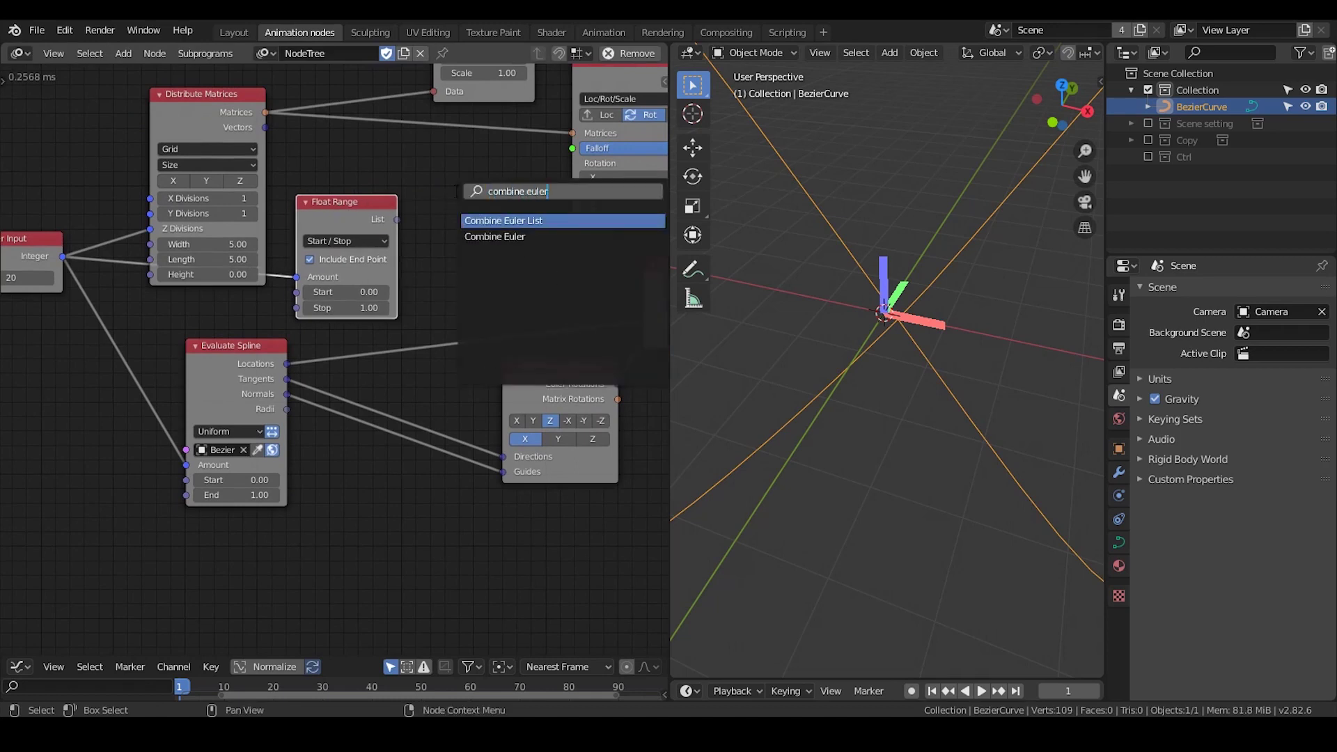
{"action": "key", "text": "Down"}
{"action": "key", "text": "Return"}
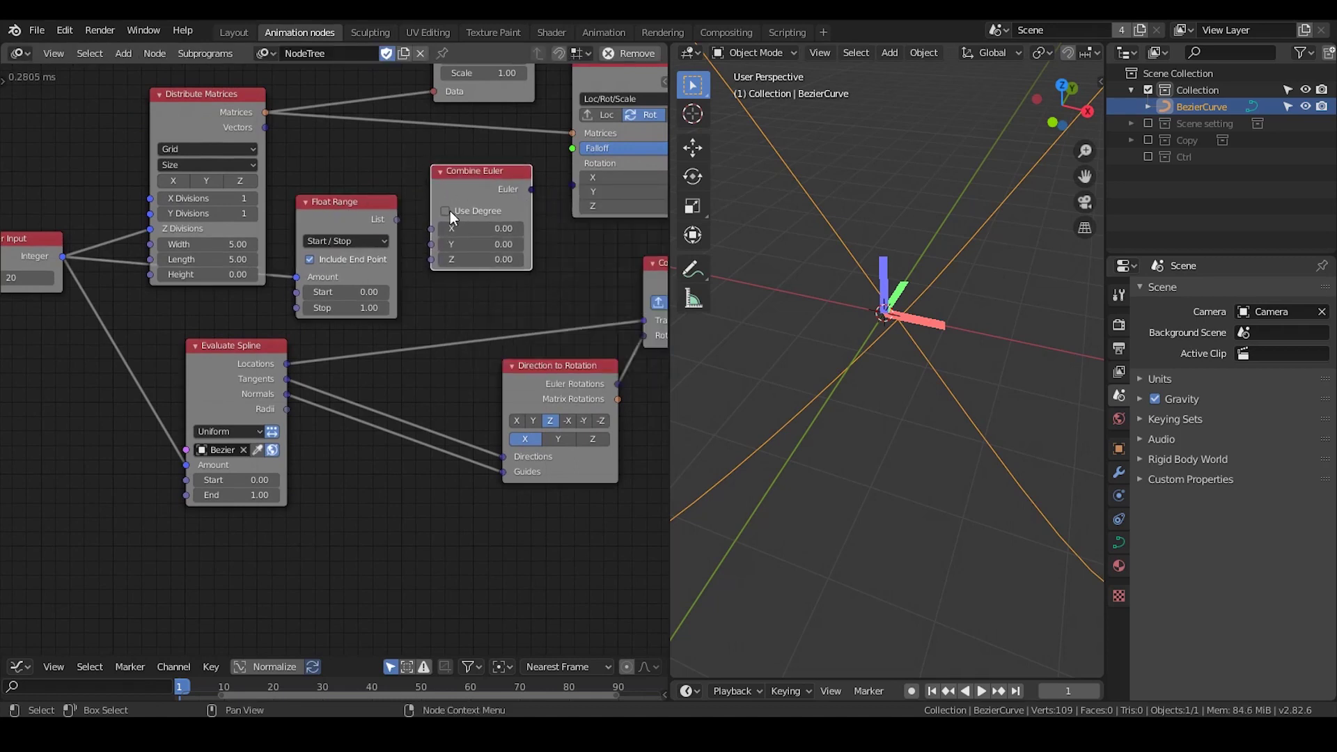
Connect Combine Euler's output to the Rotation of Offset Matrix and the Float Range List to Combine Euler's Z
{"action": "left_click_drag", "start_coordinate": [536, 187], "coordinate": [573, 164]}
{"action": "left_click_drag", "start_coordinate": [395, 226], "coordinate": [384, 229]}
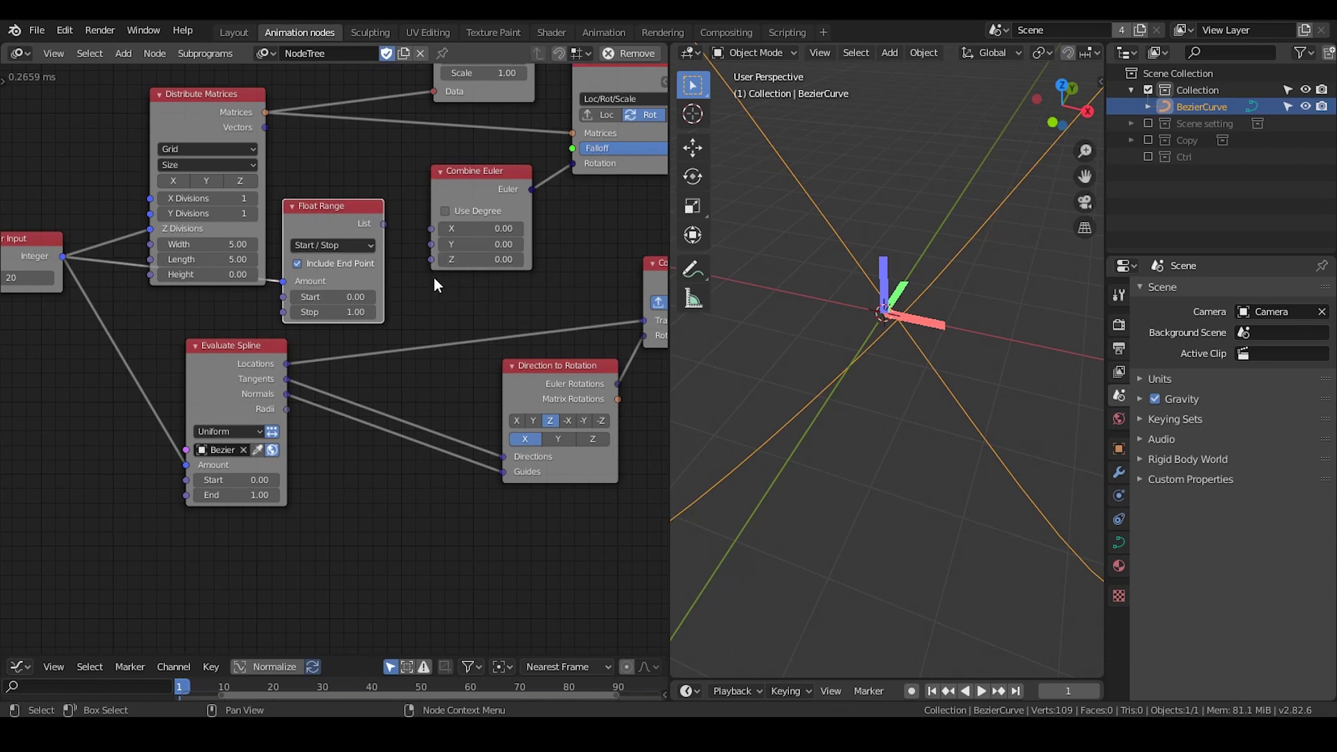
{"action": "left_click_drag", "start_coordinate": [383, 223], "coordinate": [430, 258]}
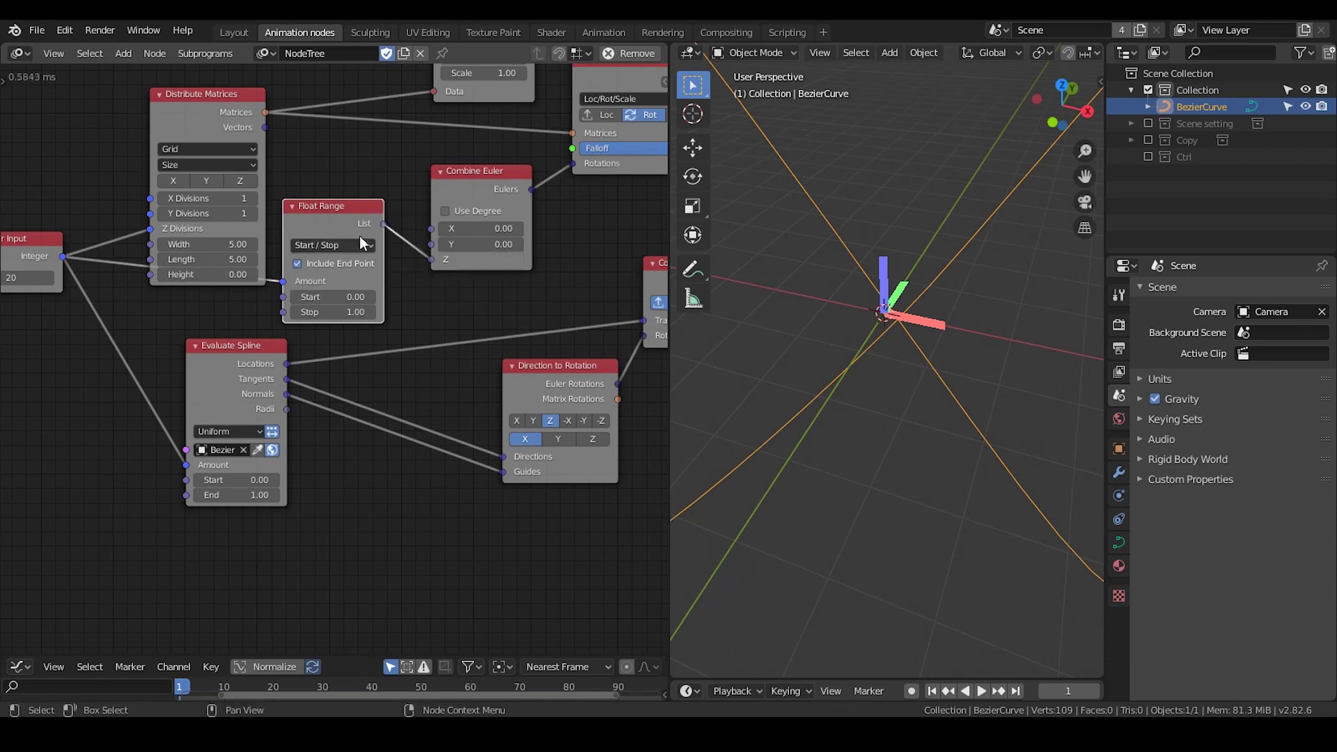
{"action": "left_click_drag", "start_coordinate": [340, 207], "coordinate": [339, 209]}
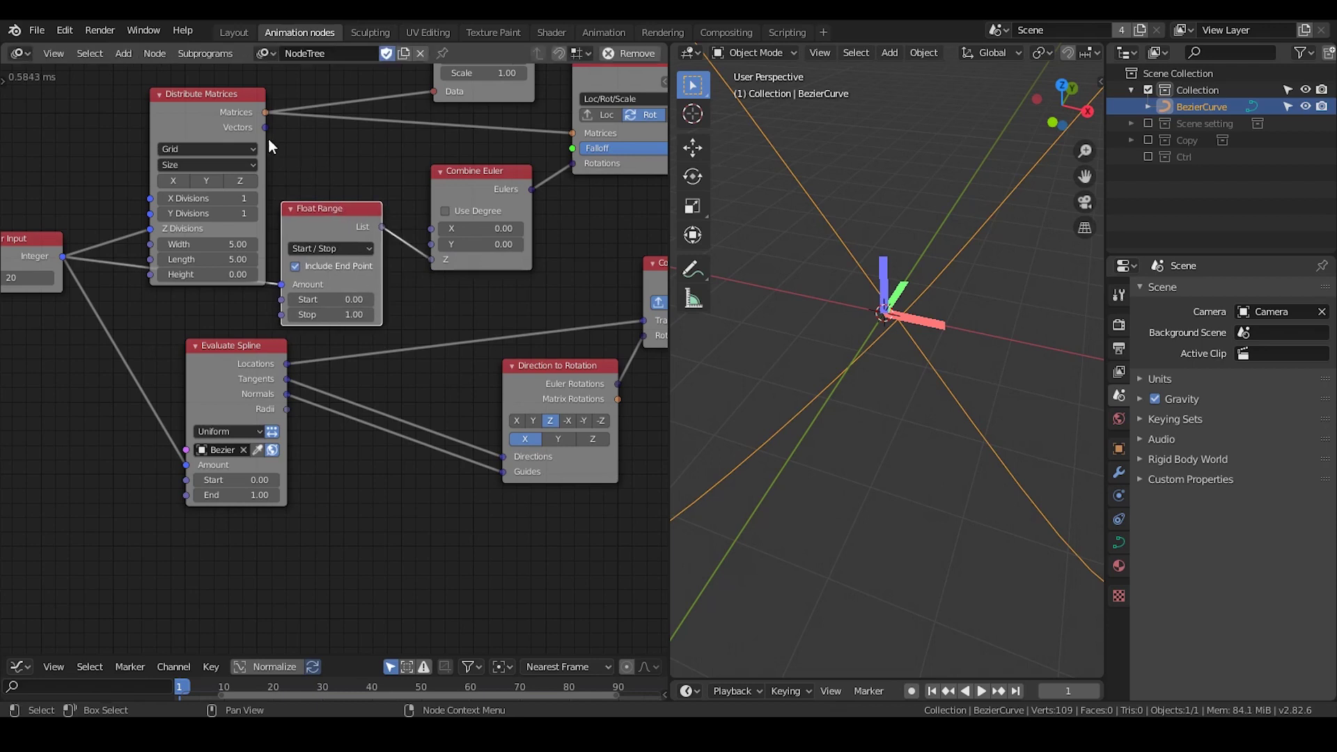
Feed the Matrices output of Offset Matrix into the 3D Viewer and place the viewer beyond Offset Matrix
{"action": "middle_click_drag", "start_coordinate": [515, 199], "coordinate": [361, 241]}
{"action": "scroll", "coordinate": [361, 241], "scroll_direction": "down", "scroll_amount": 1}
{"action": "middle_click_drag", "start_coordinate": [525, 237], "coordinate": [483, 249]}
{"action": "left_click_drag", "start_coordinate": [499, 146], "coordinate": [238, 160]}
{"action": "left_click_drag", "start_coordinate": [266, 117], "coordinate": [736, 138]}
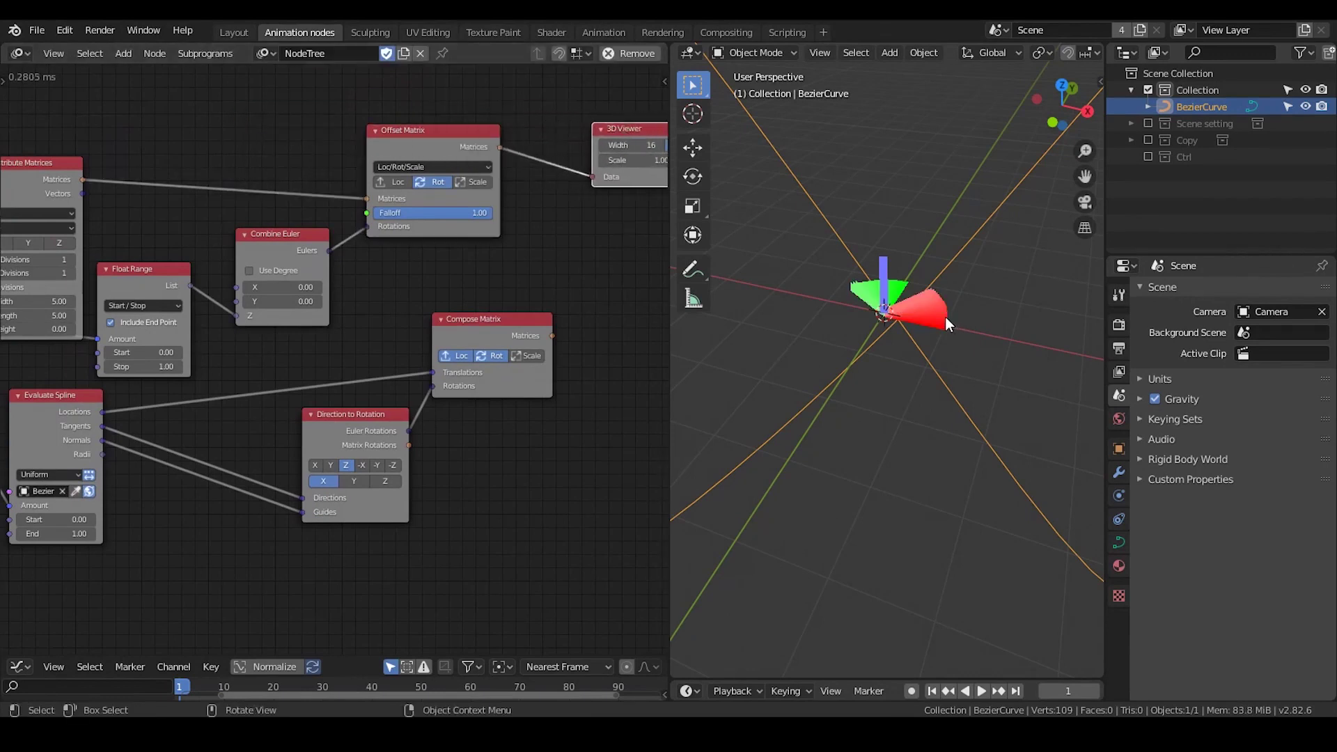
{"action": "mouse_move", "coordinate": [945, 316]}
{"action": "middle_mouse_down"}
{"action": "mouse_move", "coordinate": [943, 375]}
{"action": "mouse_move", "coordinate": [926, 334]}
{"action": "middle_mouse_up"}
{"action": "scroll", "coordinate": [279, 278], "scroll_direction": "up", "scroll_amount": 3}
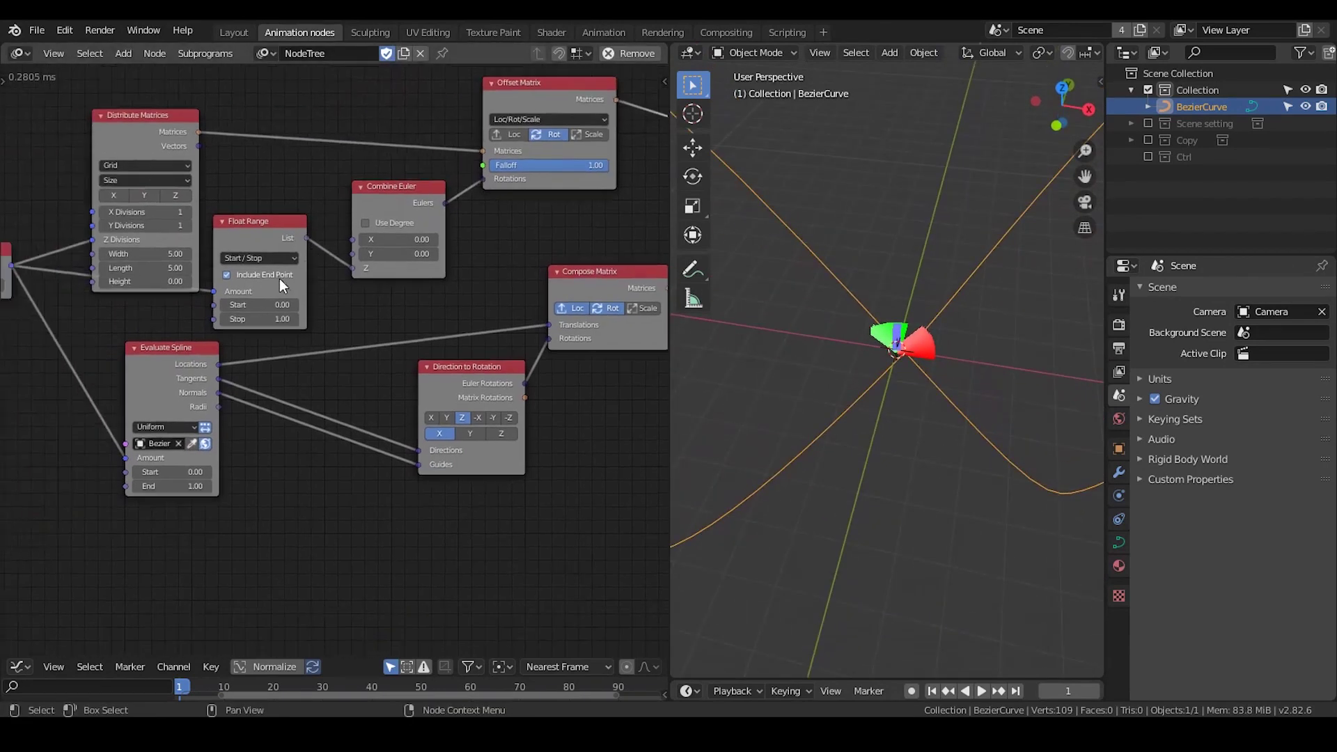
Set the Stop value of the Float Range node to 2*pi
{"action": "left_click_drag", "start_coordinate": [230, 305], "coordinate": [345, 305]}
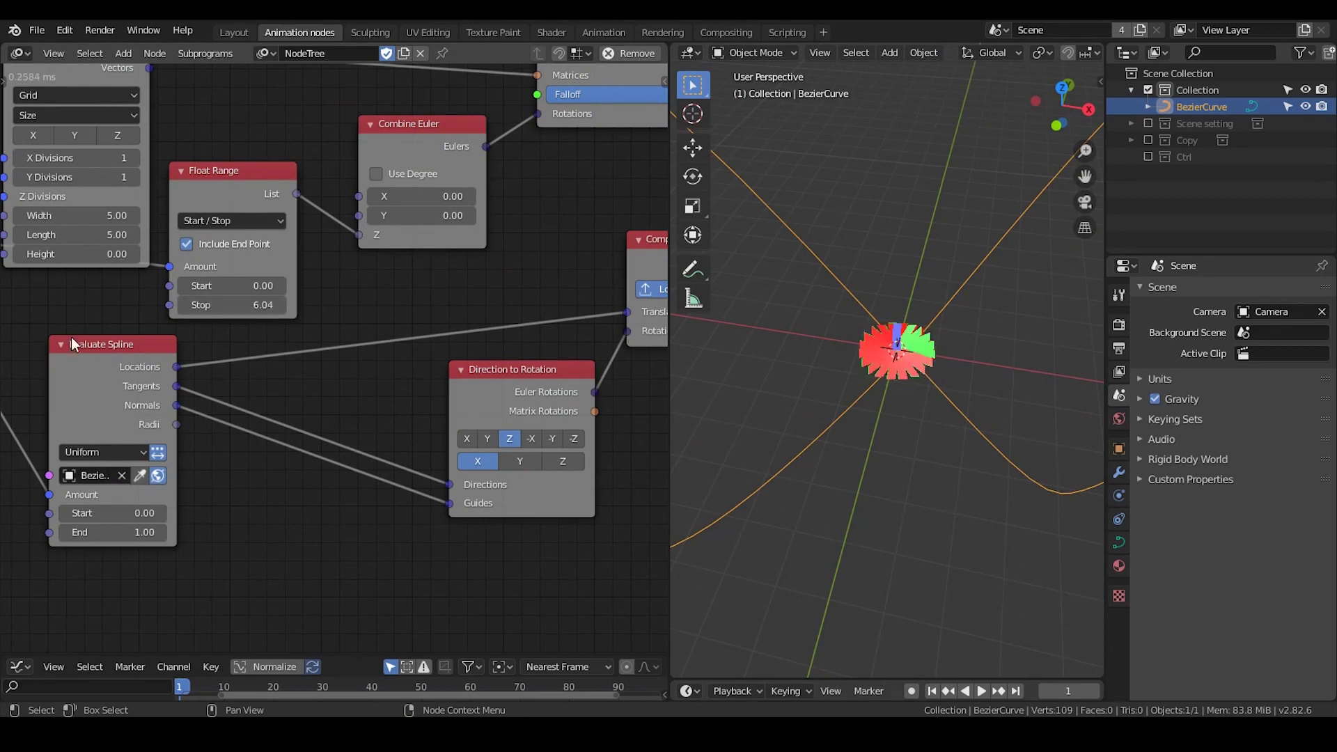
{"action": "left_click", "coordinate": [229, 305]}
{"action": "type", "text": "2*pi"}
{"action": "key", "text": "Return"}
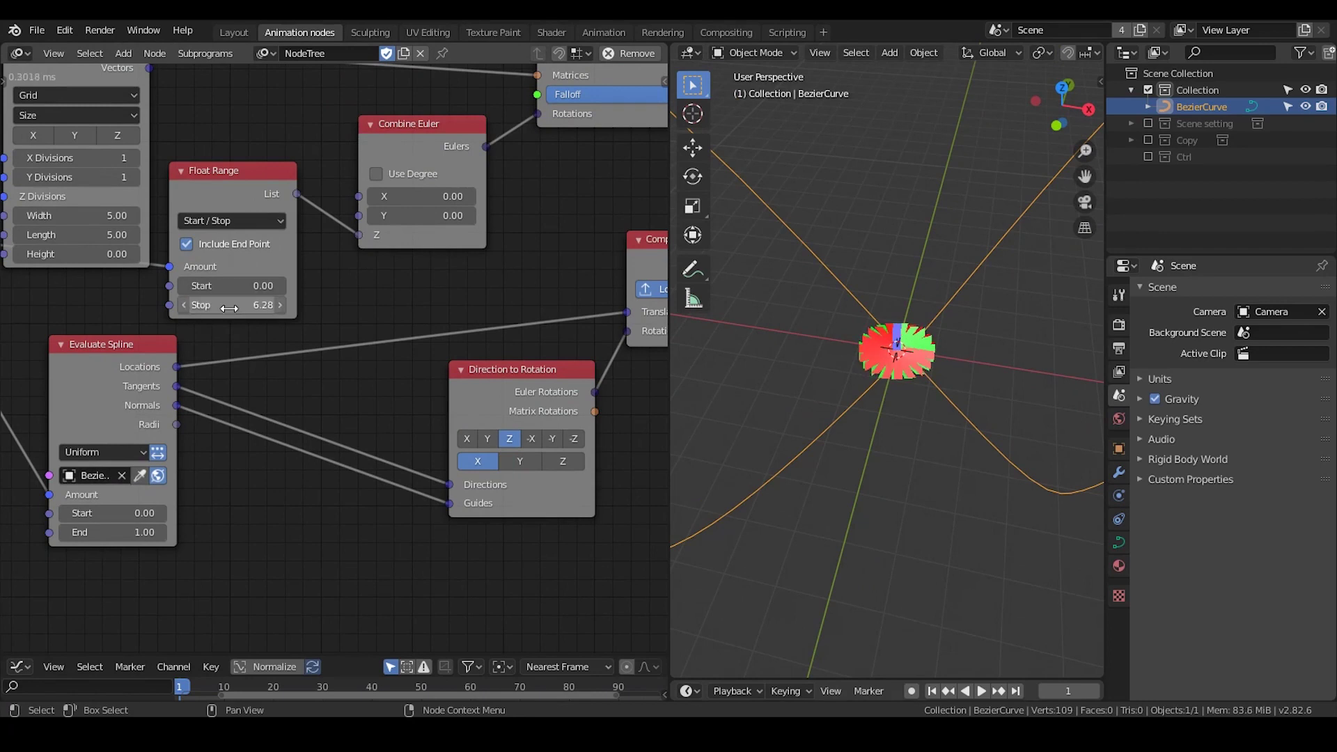
{"action": "scroll", "coordinate": [350, 280], "scroll_direction": "down", "scroll_amount": 4}
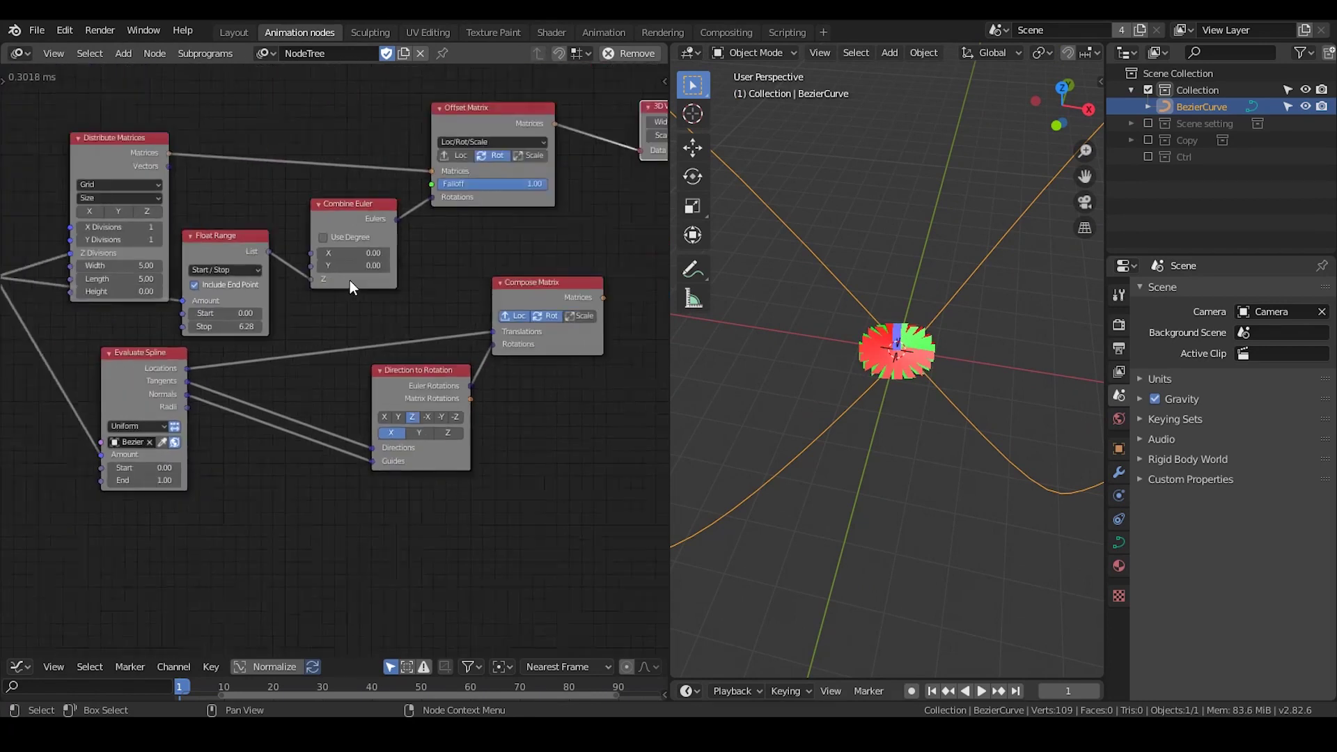
Attach a Viewer node to the Matrices output of Offset Matrix to inspect its matrix list
{"action": "scroll", "coordinate": [399, 274], "scroll_direction": "up", "scroll_amount": 1}
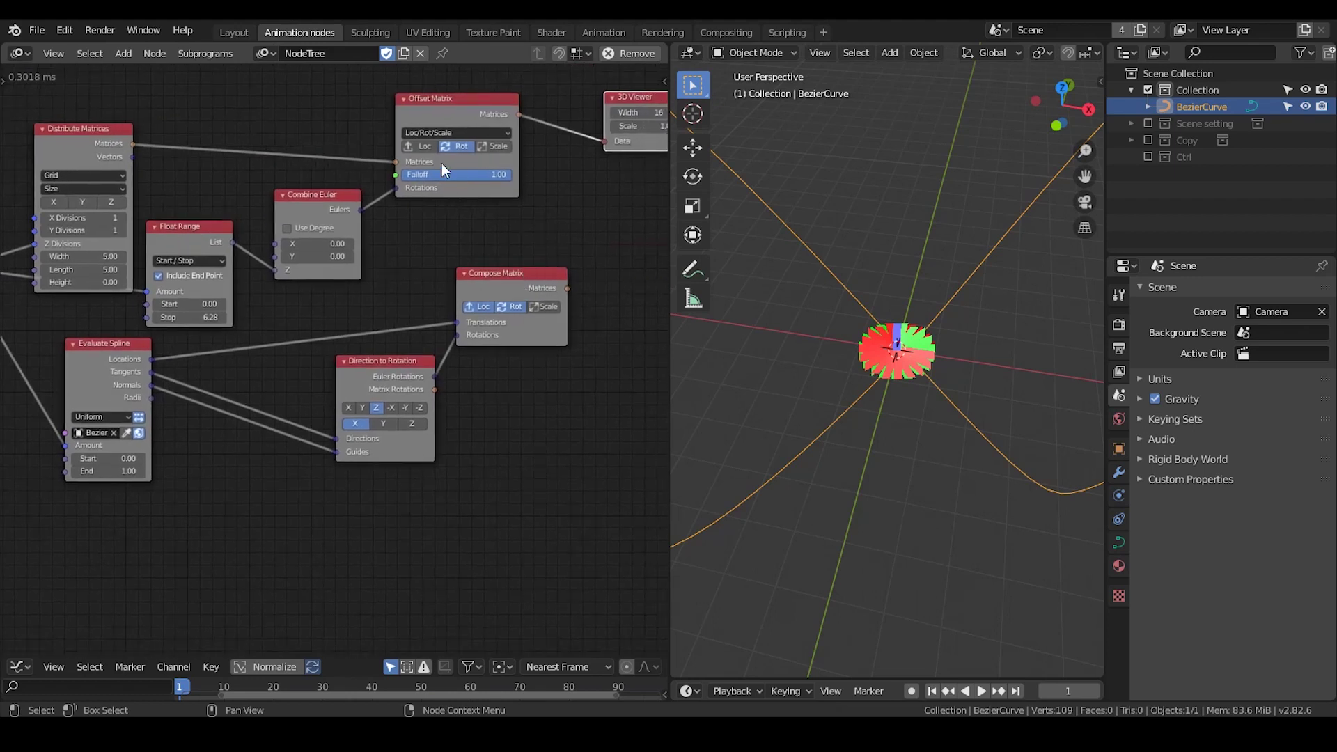
{"action": "middle_click_drag", "start_coordinate": [545, 117], "coordinate": [464, 126]}
{"action": "key", "text": "w"}
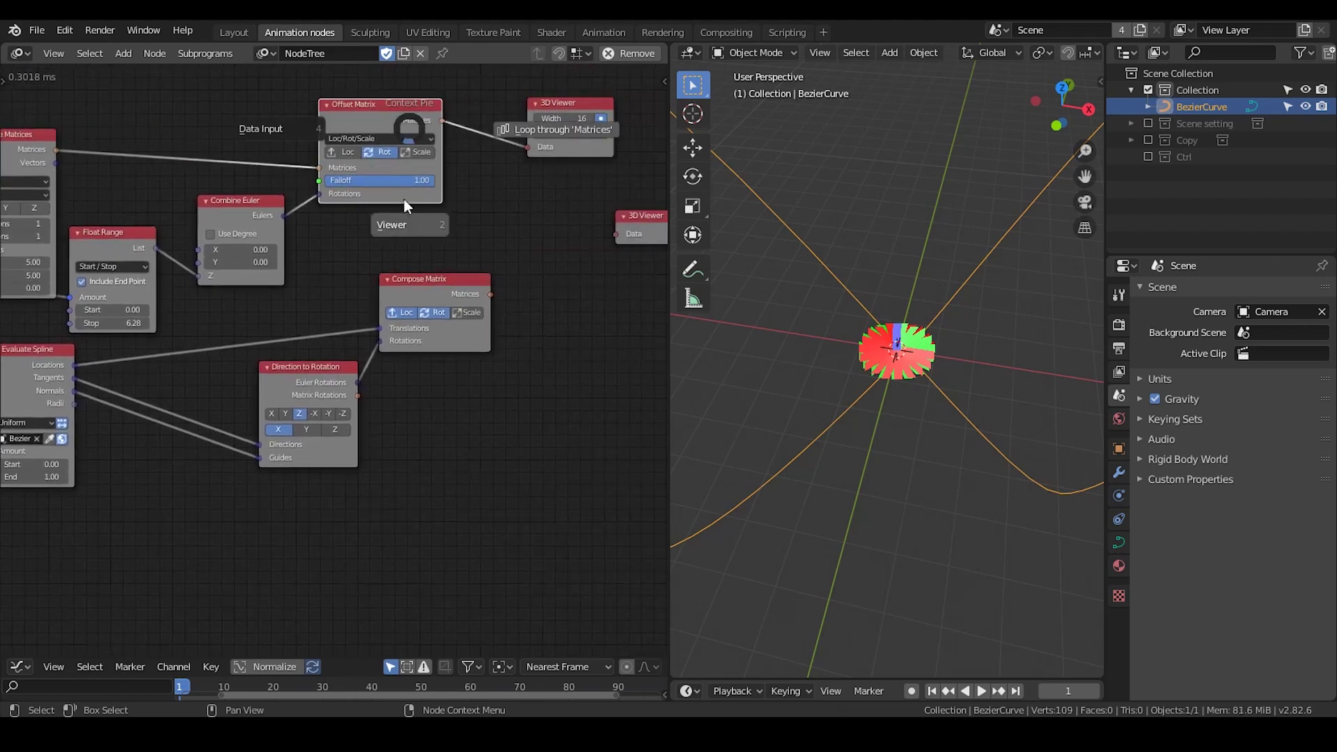
{"action": "left_click", "coordinate": [413, 220]}
{"action": "middle_click_drag", "start_coordinate": [500, 213], "coordinate": [427, 183]}
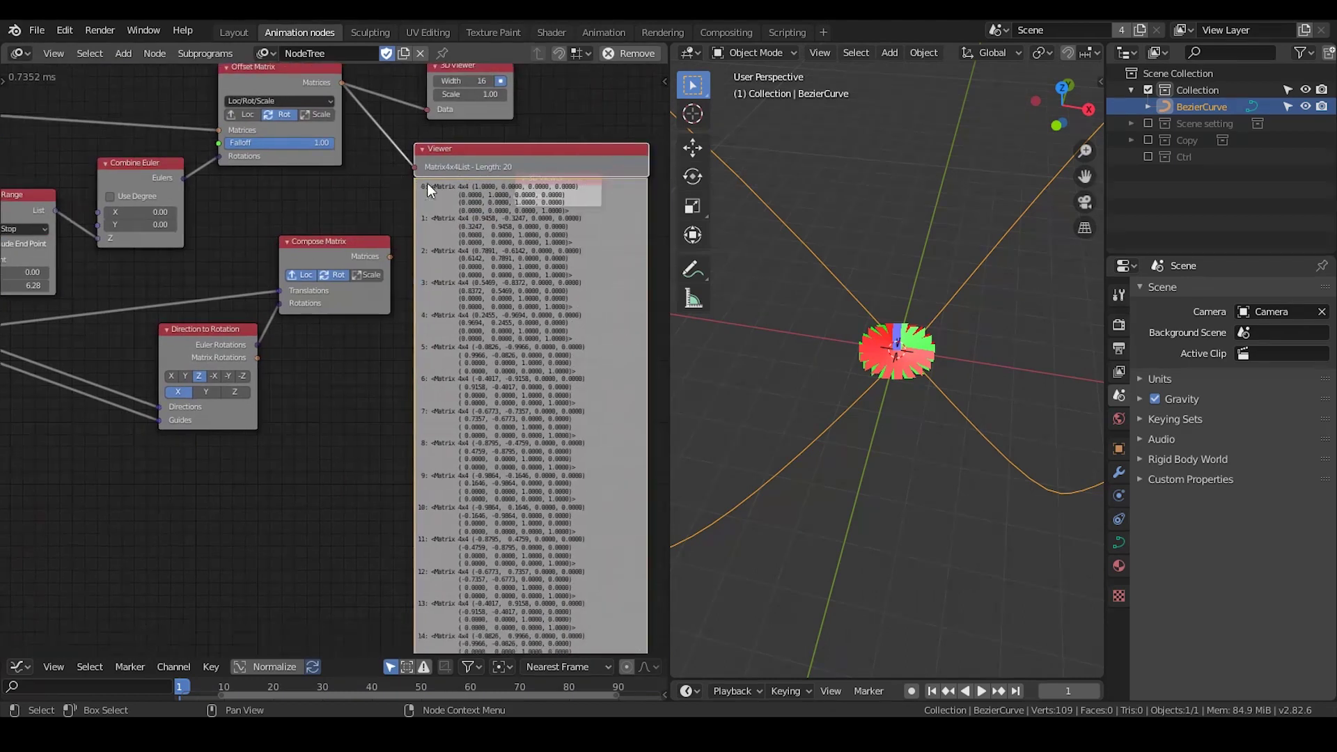
{"action": "scroll", "coordinate": [486, 173], "scroll_direction": "up", "scroll_amount": 1}
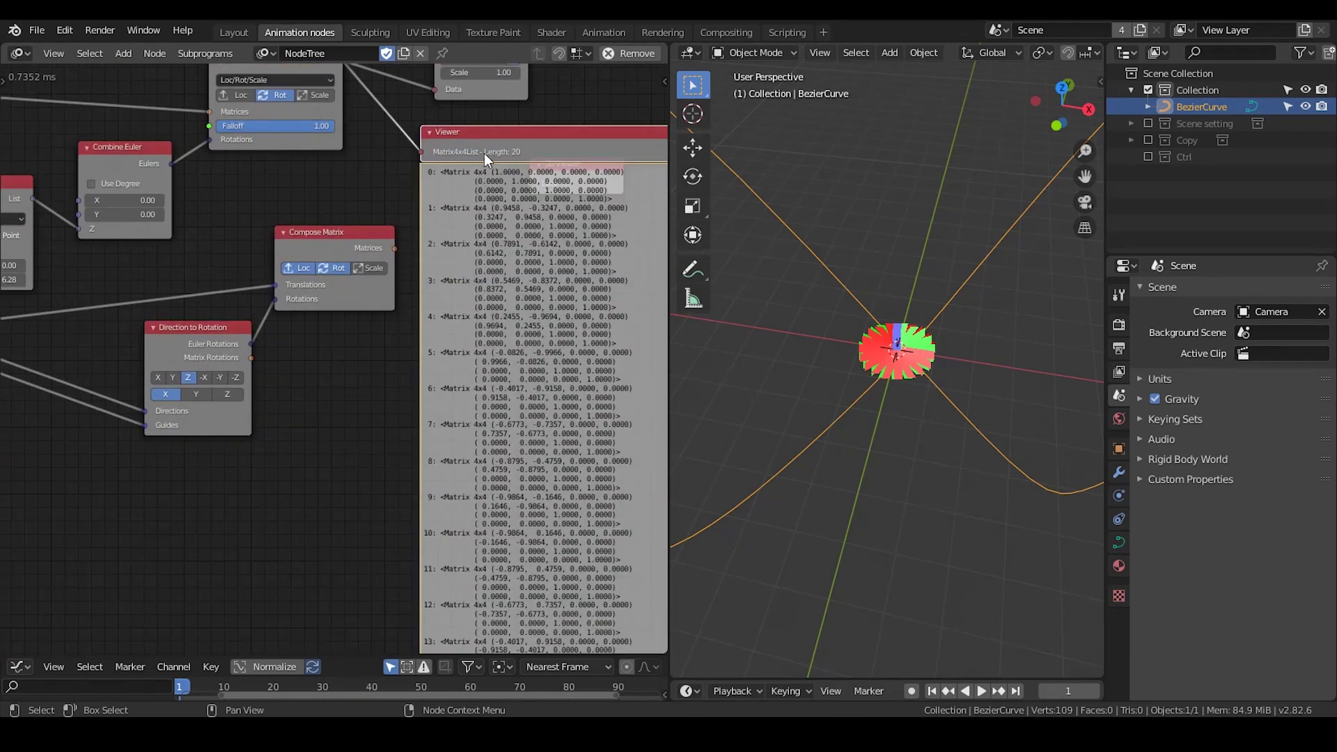
Connect the Matrices output of Compose Matrix to the Viewer node to compare its matrix list
{"action": "left_click_drag", "start_coordinate": [483, 153], "coordinate": [497, 140]}
{"action": "middle_click_drag", "start_coordinate": [430, 241], "coordinate": [383, 254]}
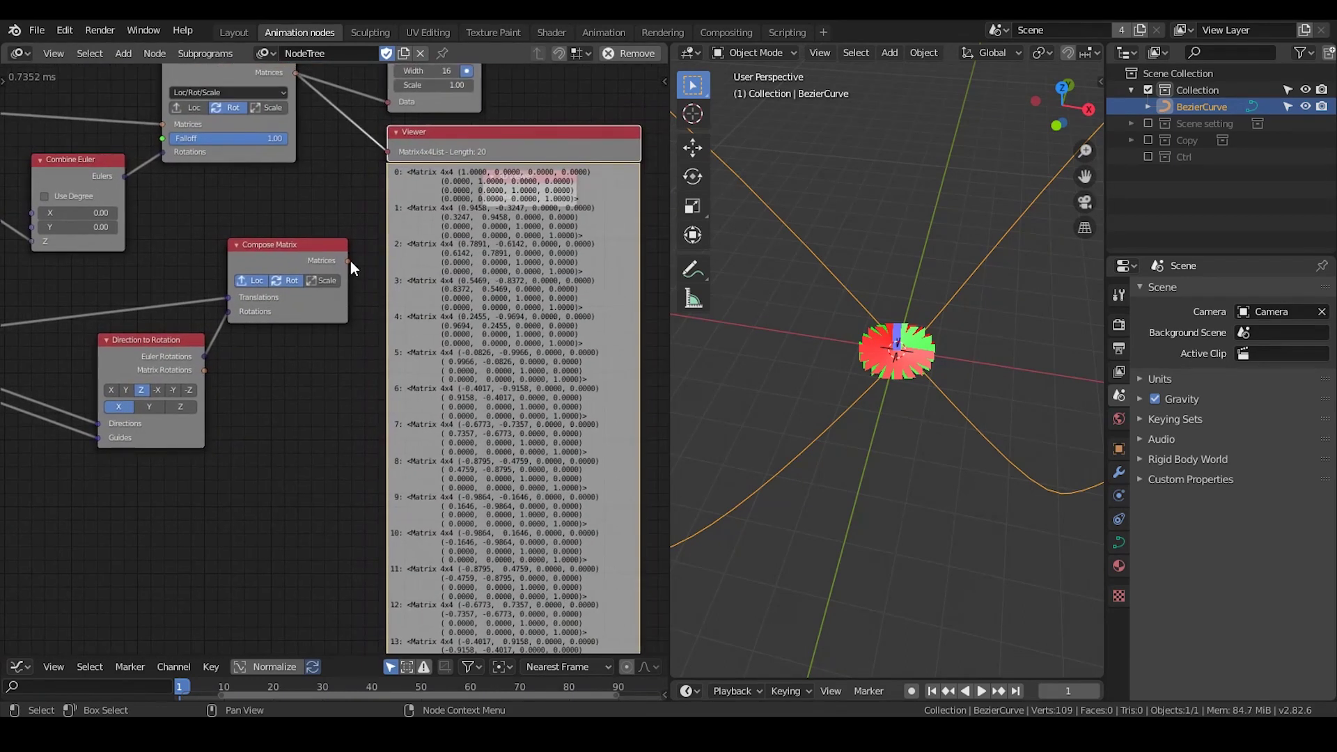
{"action": "left_click_drag", "start_coordinate": [348, 260], "coordinate": [387, 151]}
{"action": "scroll", "coordinate": [873, 404], "scroll_direction": "down", "scroll_amount": 5}
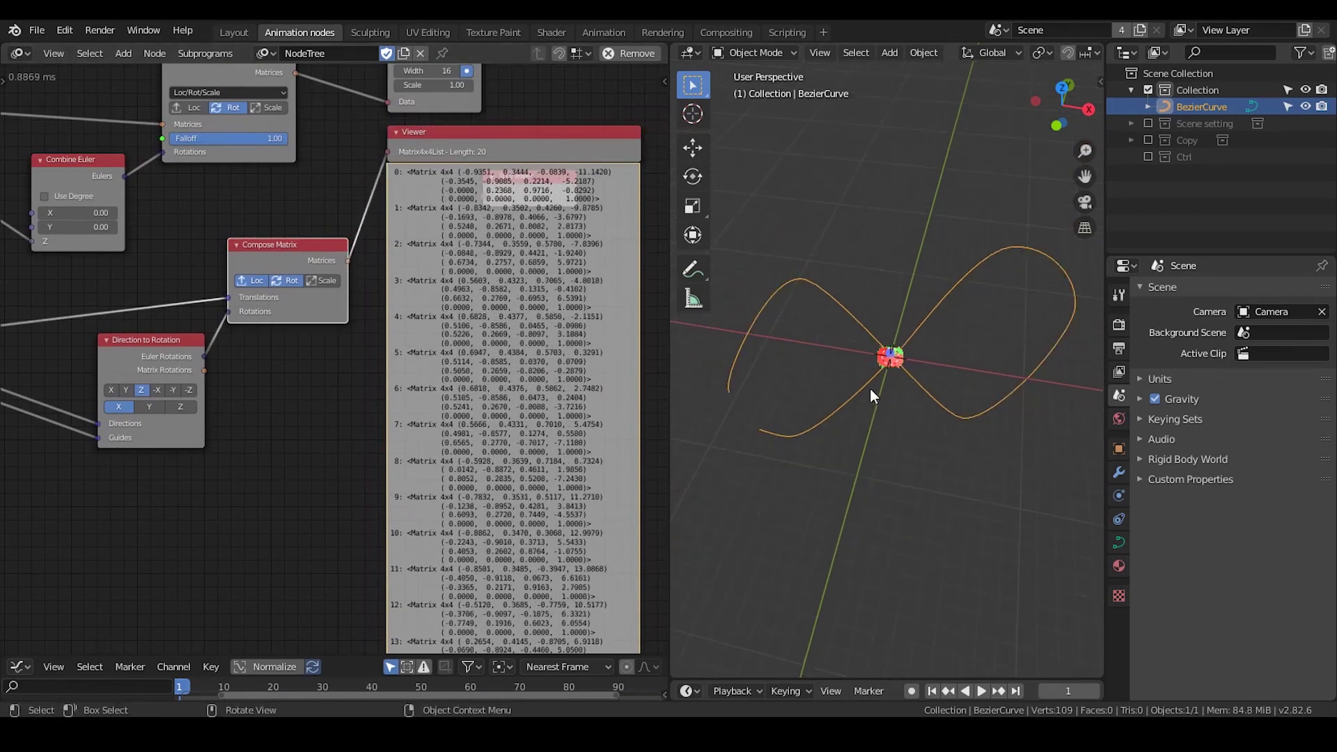
Delete the Viewer node and the unconnected 3D Viewer node
{"action": "left_click", "coordinate": [487, 156]}
{"action": "key", "text": "x"}
{"action": "middle_click_drag", "start_coordinate": [477, 198], "coordinate": [450, 254]}
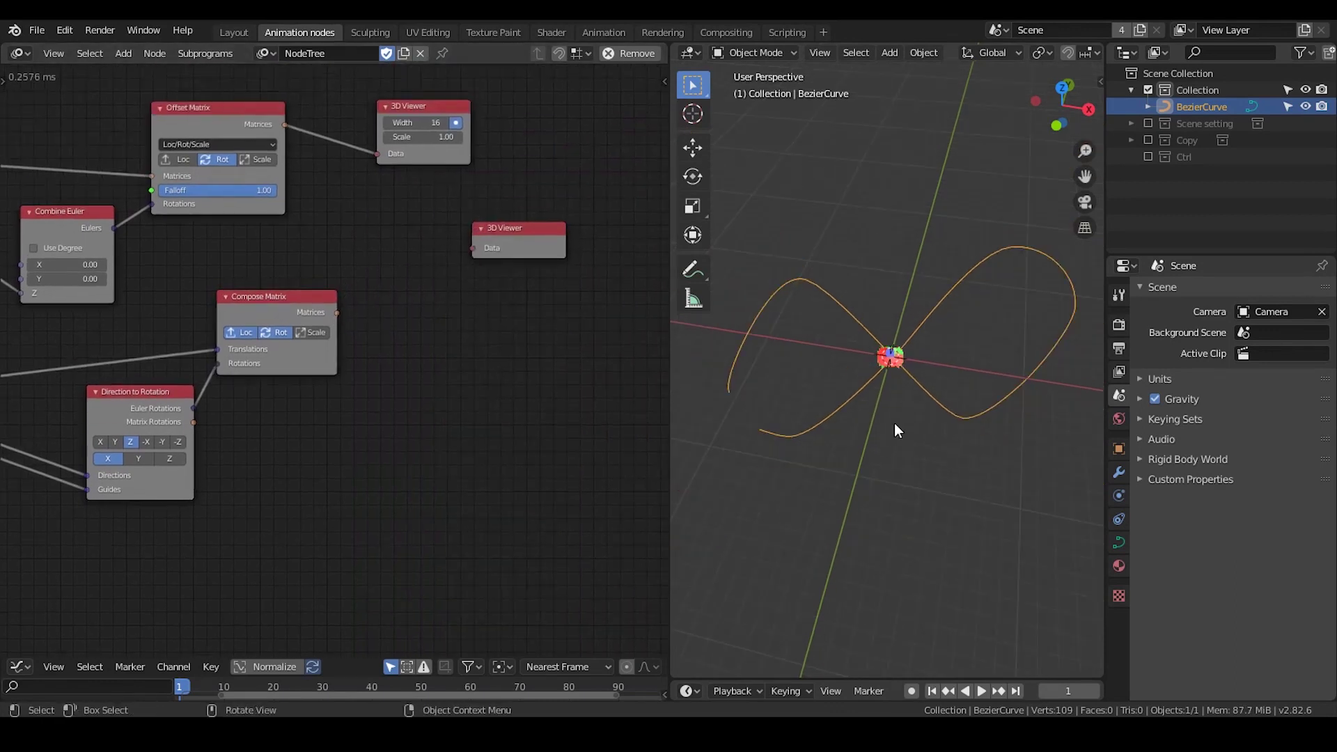
{"action": "scroll", "coordinate": [889, 410], "scroll_direction": "up", "scroll_amount": 5}
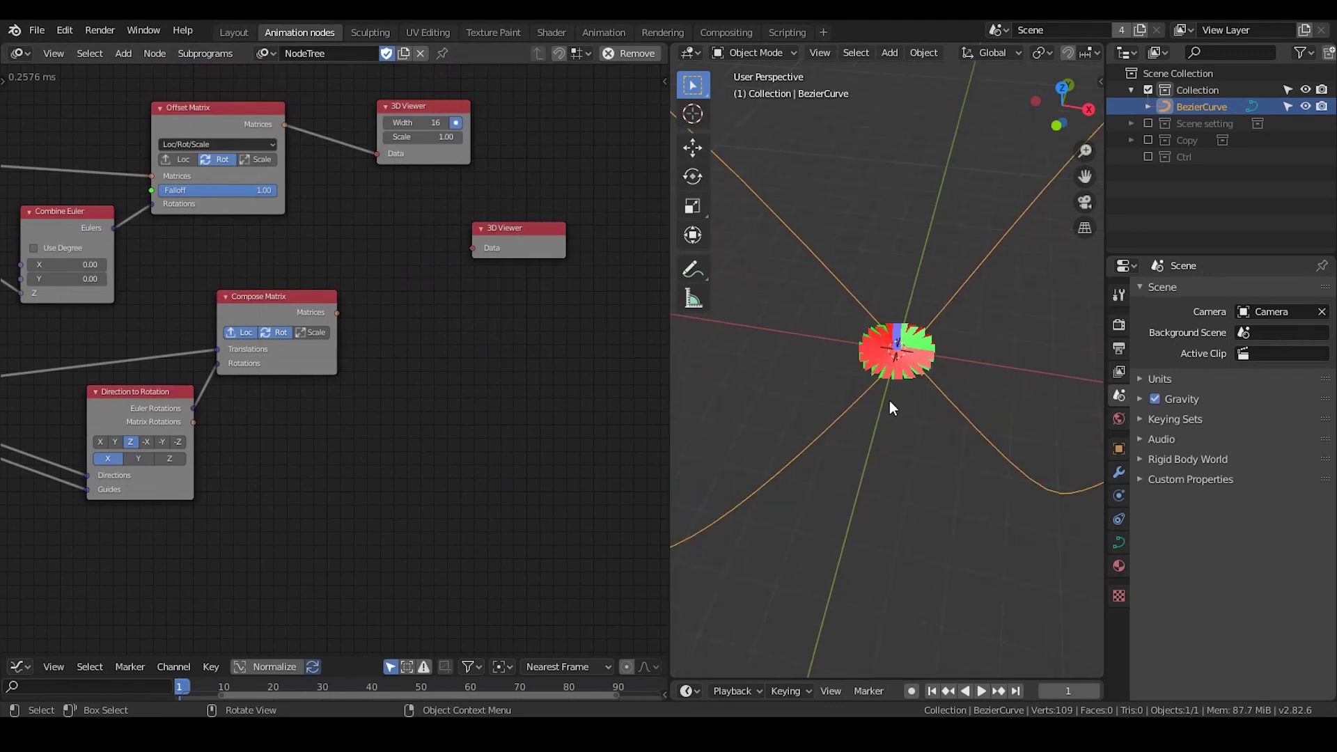
{"action": "scroll", "coordinate": [887, 411], "scroll_direction": "up", "scroll_amount": 2}
{"action": "scroll", "coordinate": [888, 404], "scroll_direction": "down", "scroll_amount": 6}
{"action": "left_click_drag", "start_coordinate": [517, 231], "coordinate": [534, 193]}
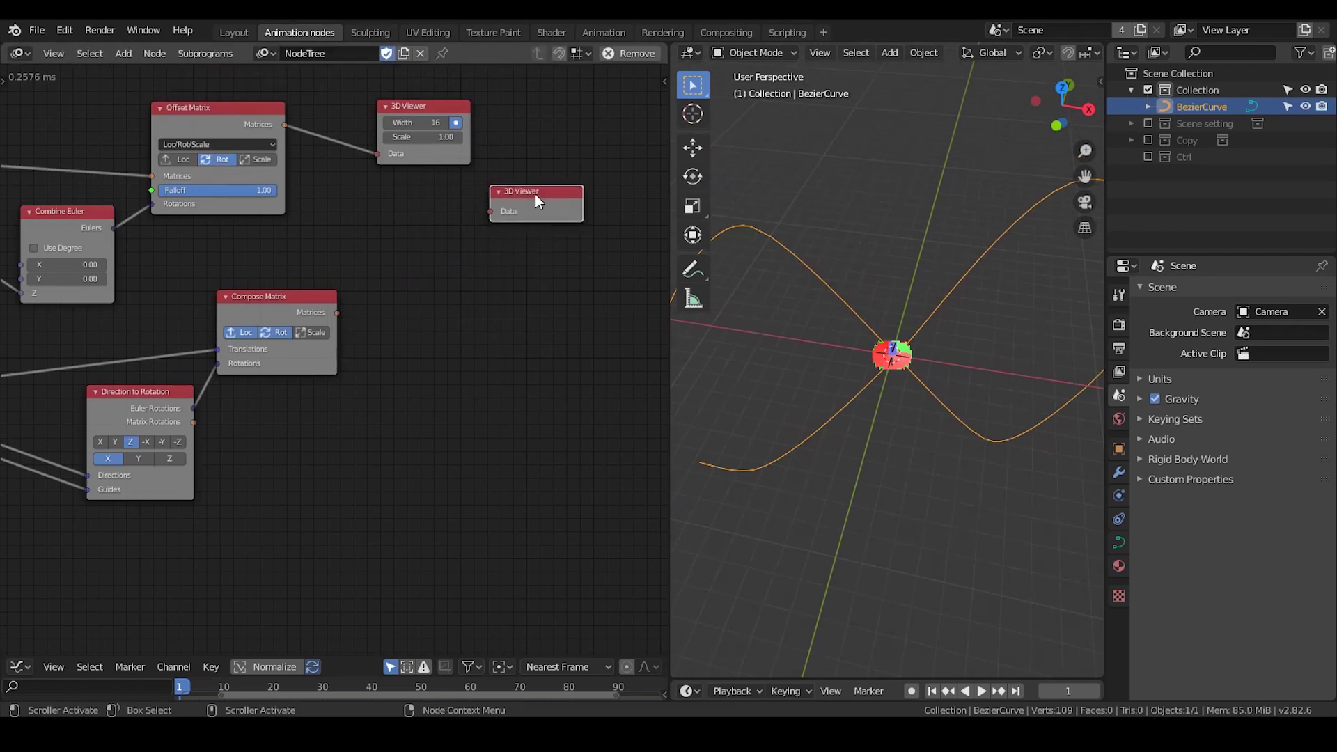
{"action": "key", "text": "ctrl+x"}
Add a Transform Matrix node past the Offset Matrix and Compose Matrix nodes
{"action": "key", "text": "ctrl+a"}
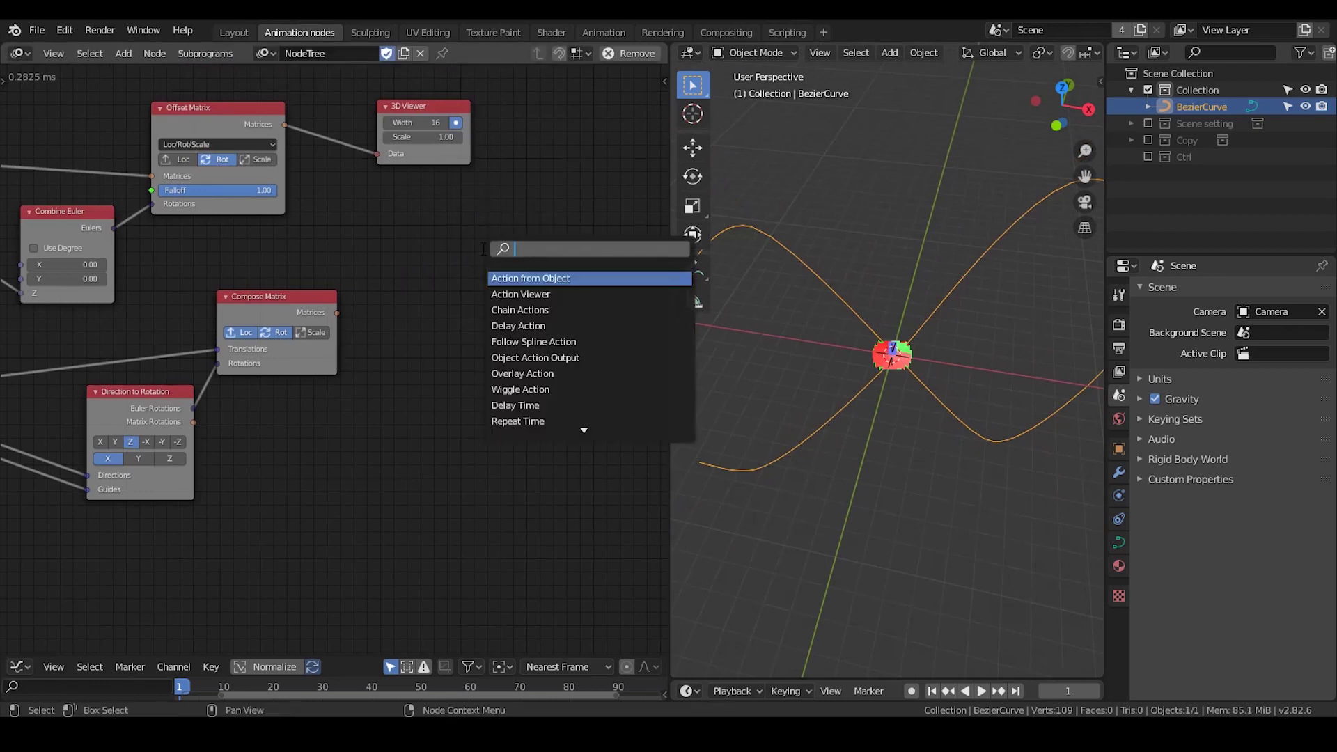
{"action": "type", "text": "transform"}
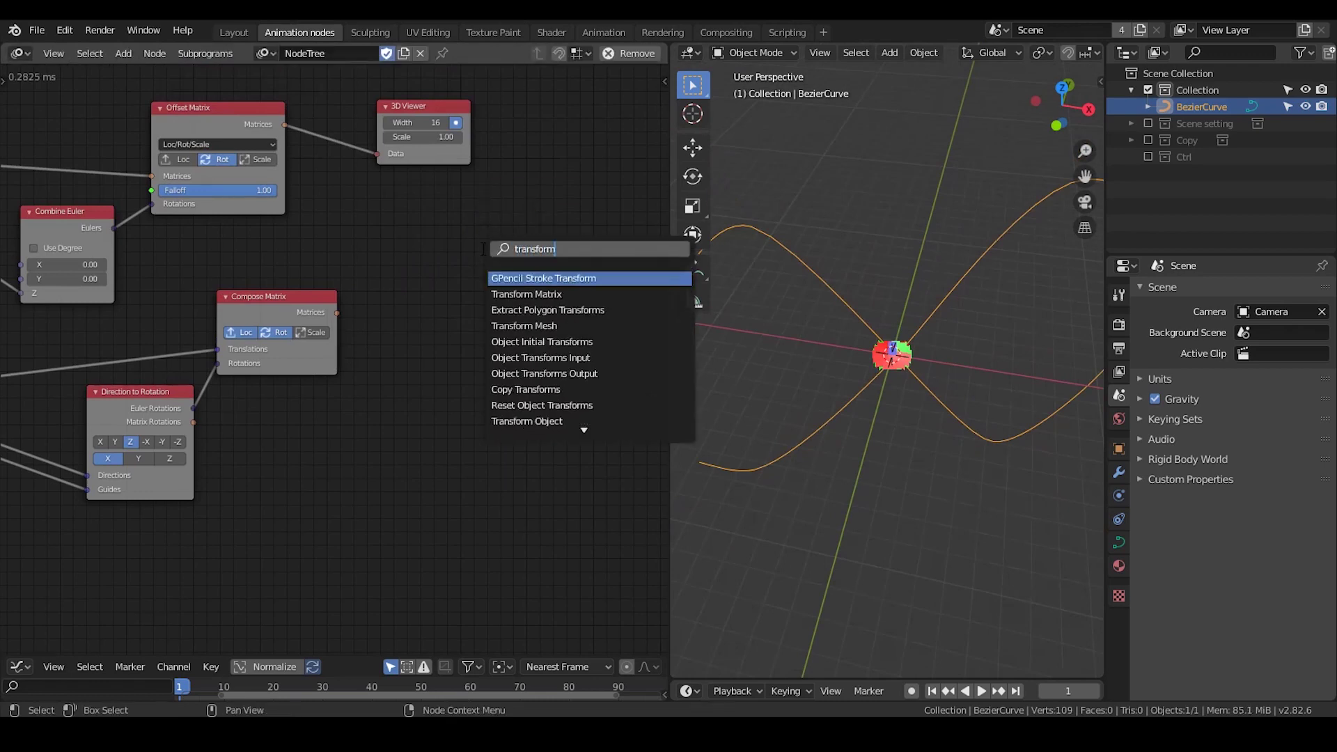
{"action": "key", "text": "Down"}
{"action": "key", "text": "Return"}
{"action": "left_click", "coordinate": [421, 191]}
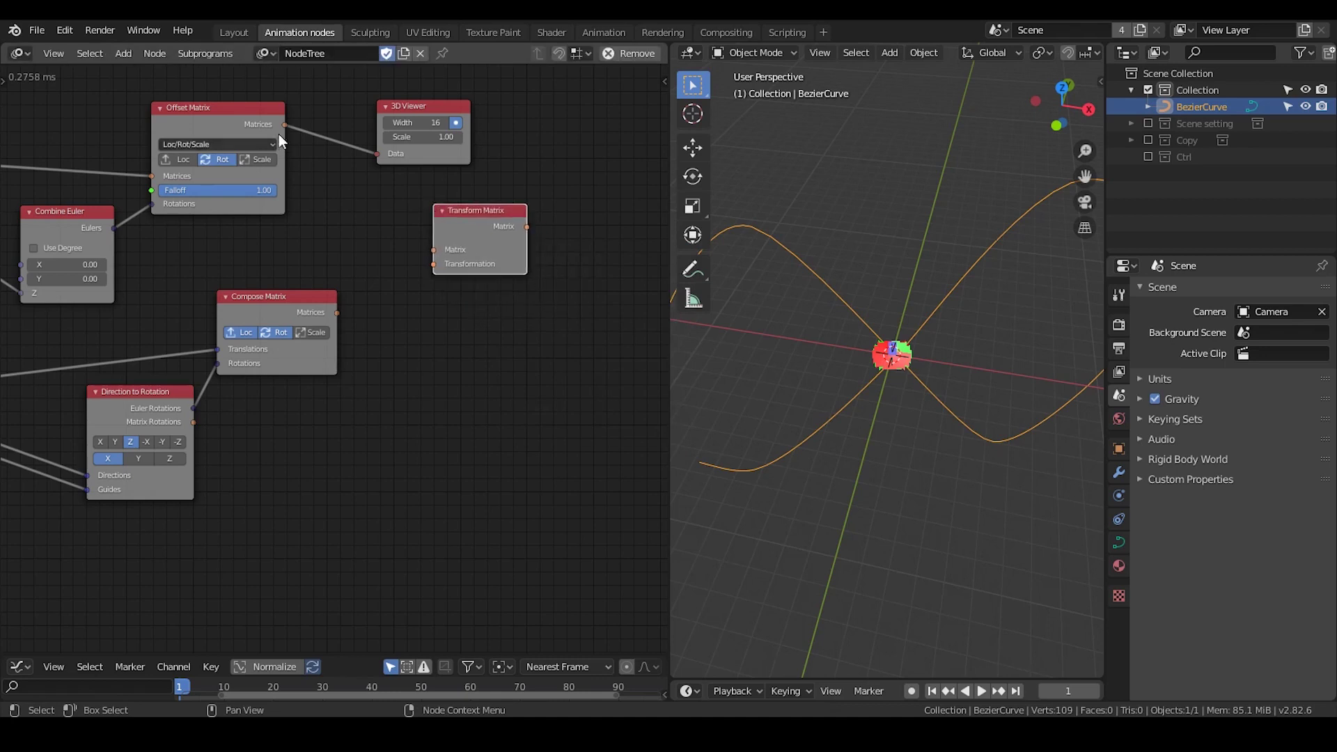
Route Offset Matrix's Matrices through Transform Matrix into the 3D Viewer, and move the viewer beyond Transform Matrix
{"action": "left_click_drag", "start_coordinate": [285, 125], "coordinate": [433, 249]}
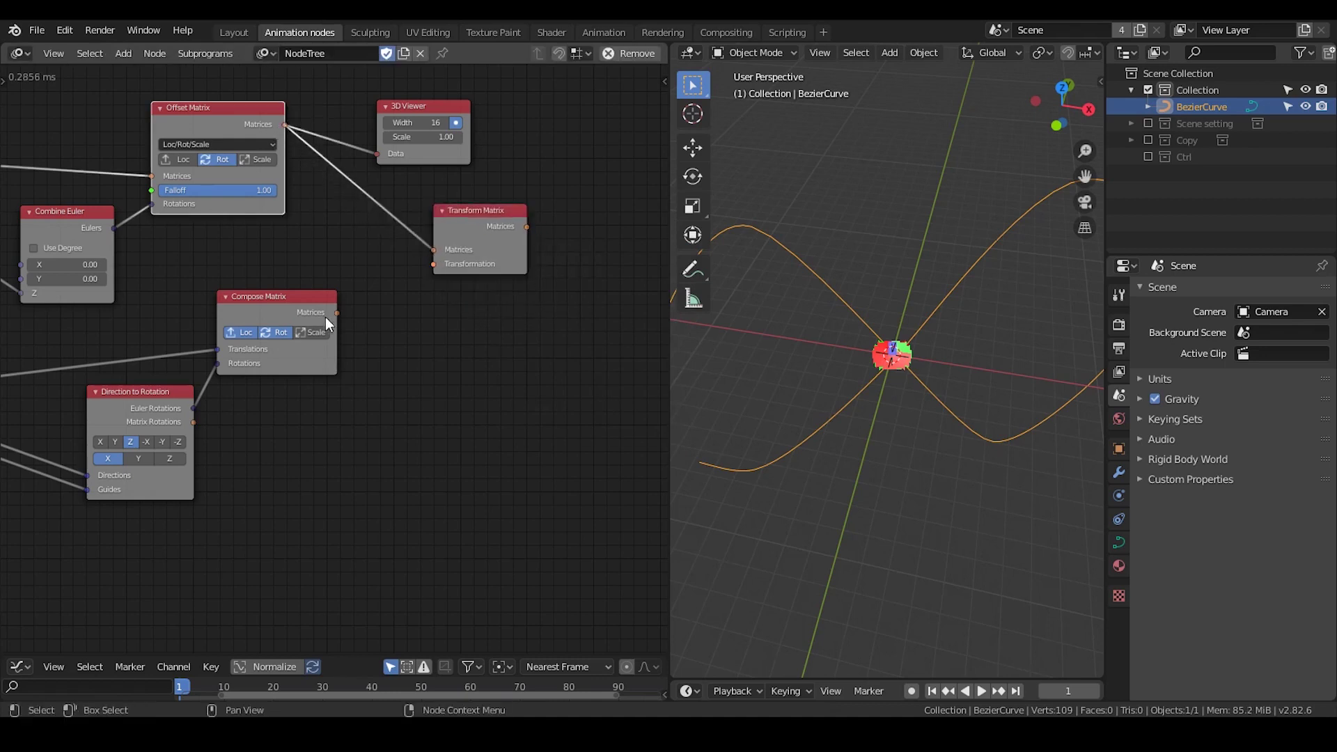
{"action": "left_click_drag", "start_coordinate": [526, 227], "coordinate": [377, 153]}
{"action": "left_click_drag", "start_coordinate": [404, 107], "coordinate": [644, 205]}
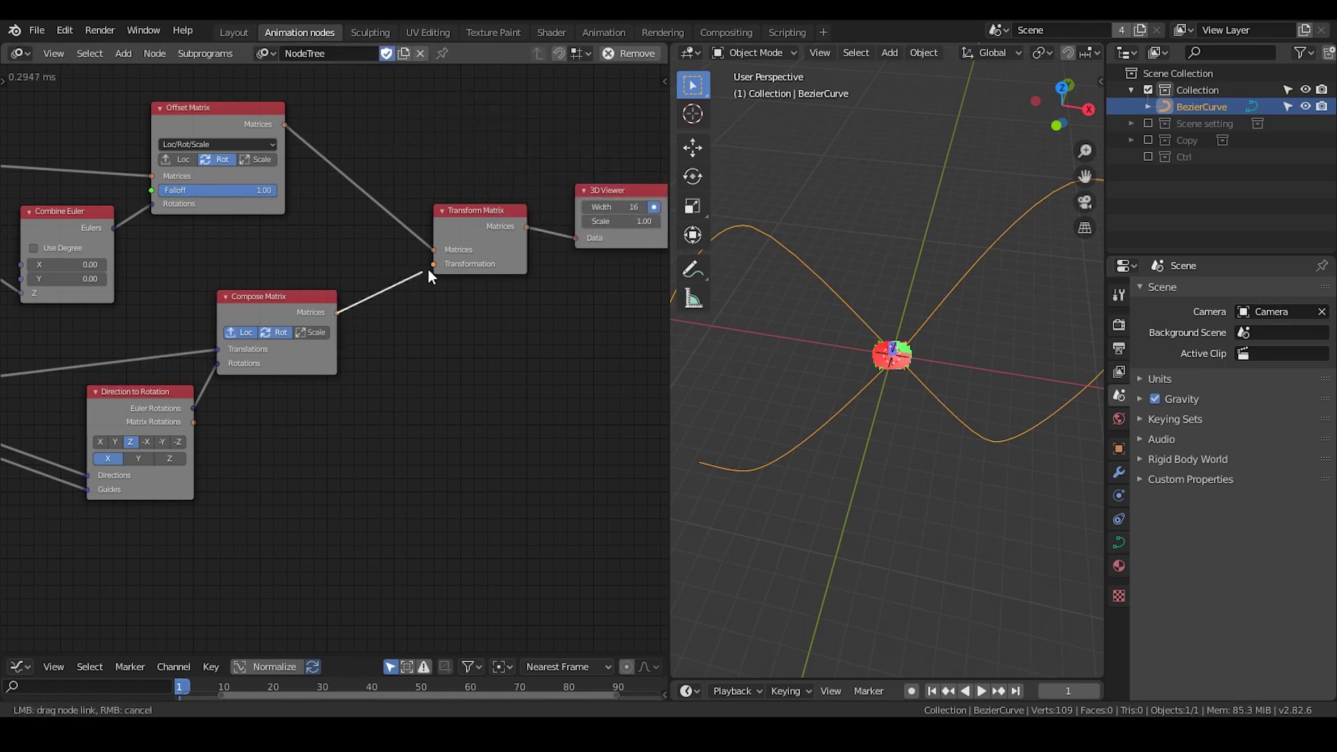
Try to connect the Matrices output of Compose Matrix to the Transformation input of Transform Matrix
{"action": "scroll", "coordinate": [456, 286], "scroll_direction": "up", "scroll_amount": 1}
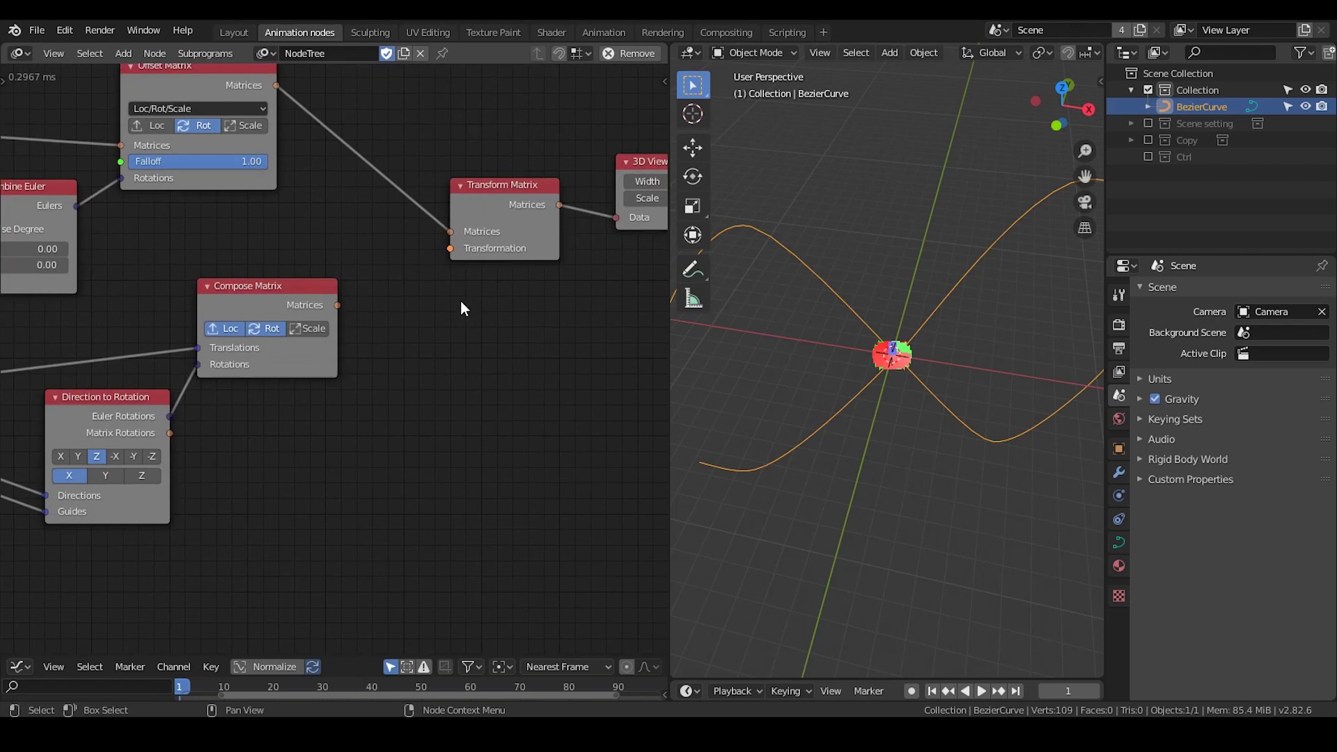
{"action": "scroll", "coordinate": [459, 299], "scroll_direction": "up", "scroll_amount": 1}
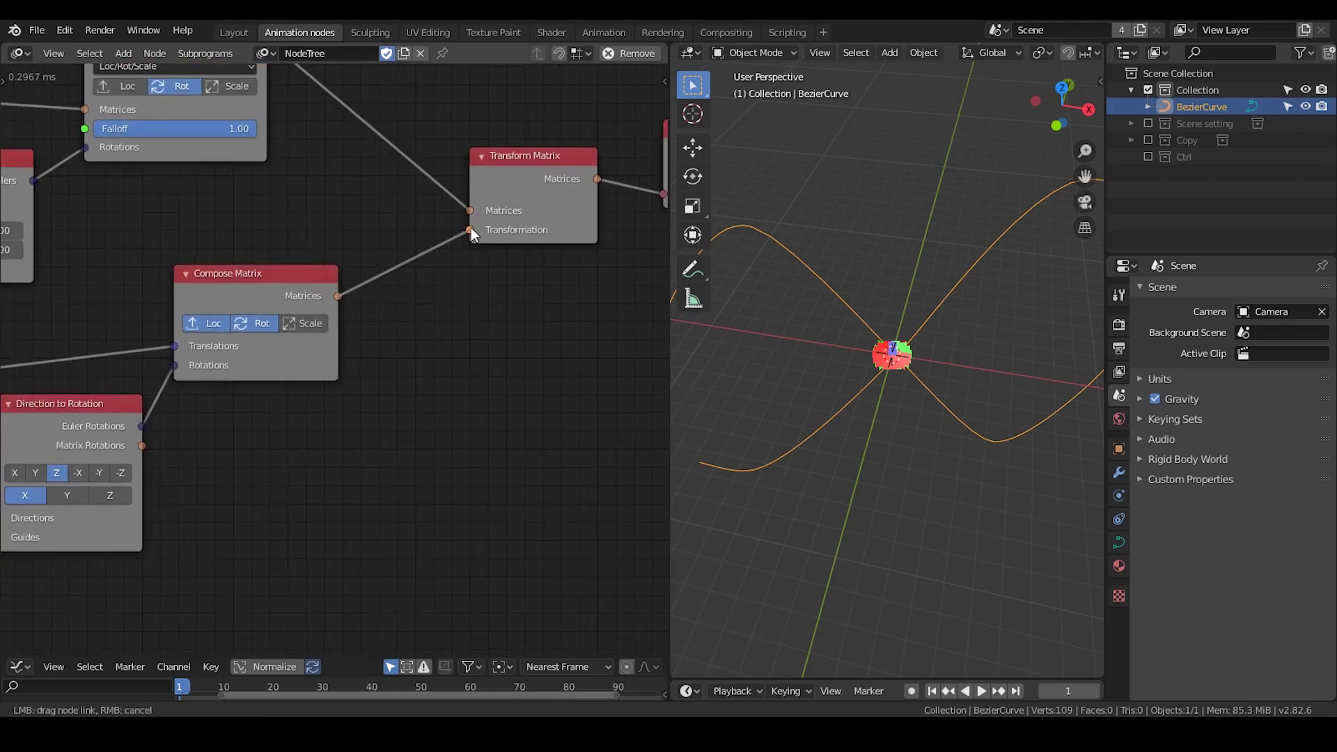
{"action": "left_click_drag", "start_coordinate": [334, 296], "coordinate": [468, 231]}
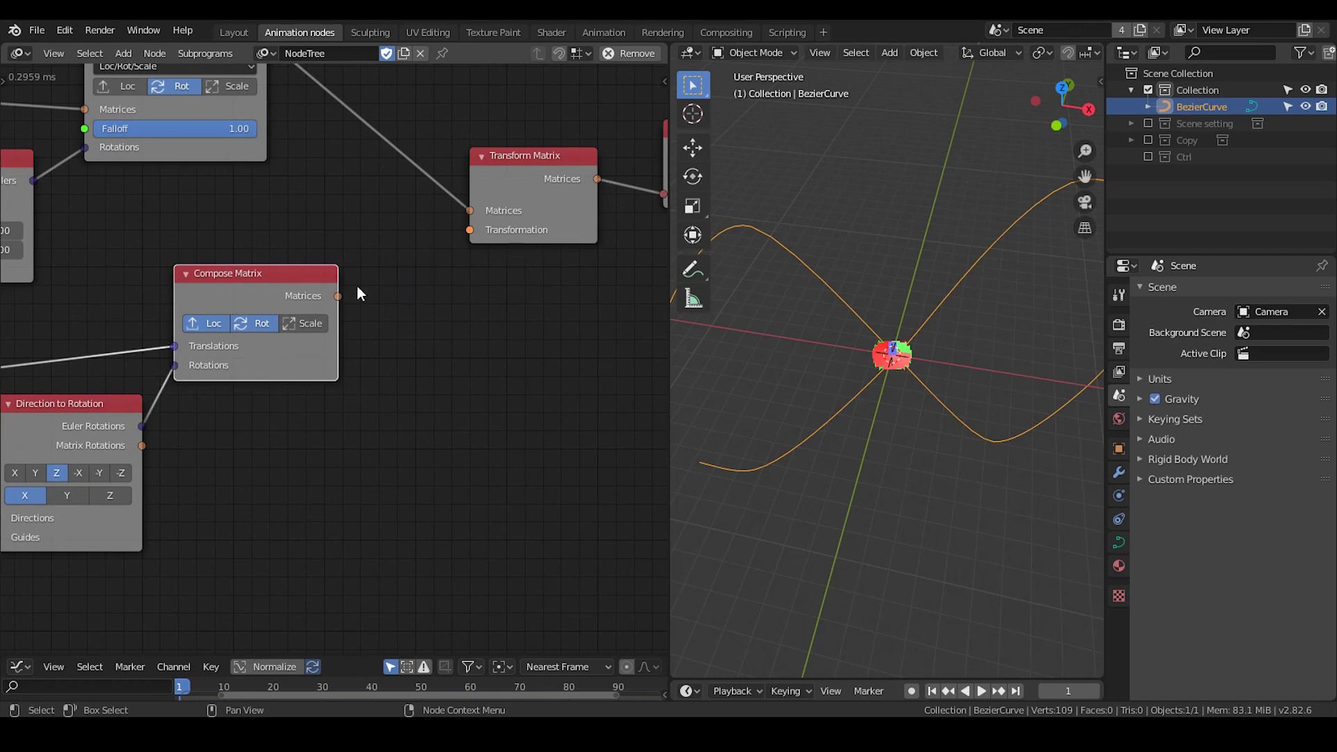
{"action": "left_click_drag", "start_coordinate": [336, 298], "coordinate": [434, 254]}
Create a loop from Offset Matrix's Matrices output and place its Loop Input node below the existing nodes
{"action": "middle_click_drag", "start_coordinate": [505, 220], "coordinate": [499, 293]}
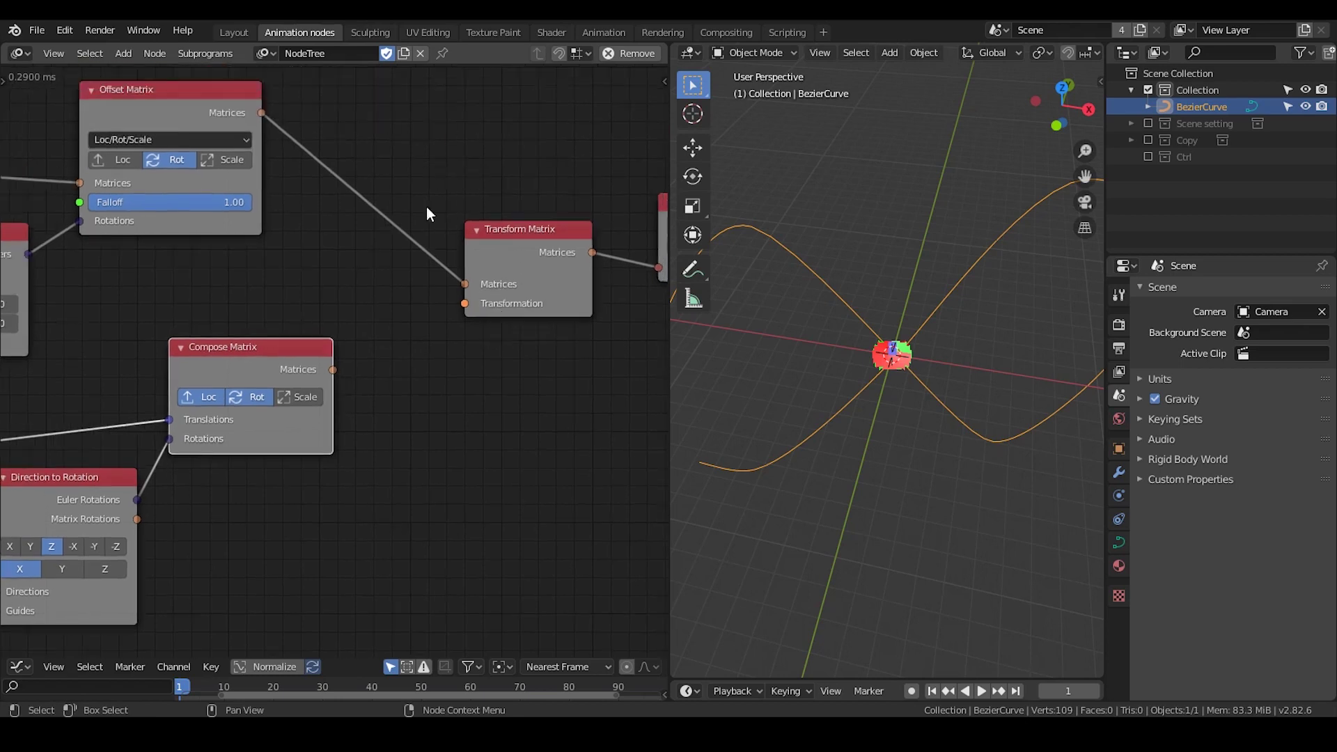
{"action": "left_click", "coordinate": [202, 100]}
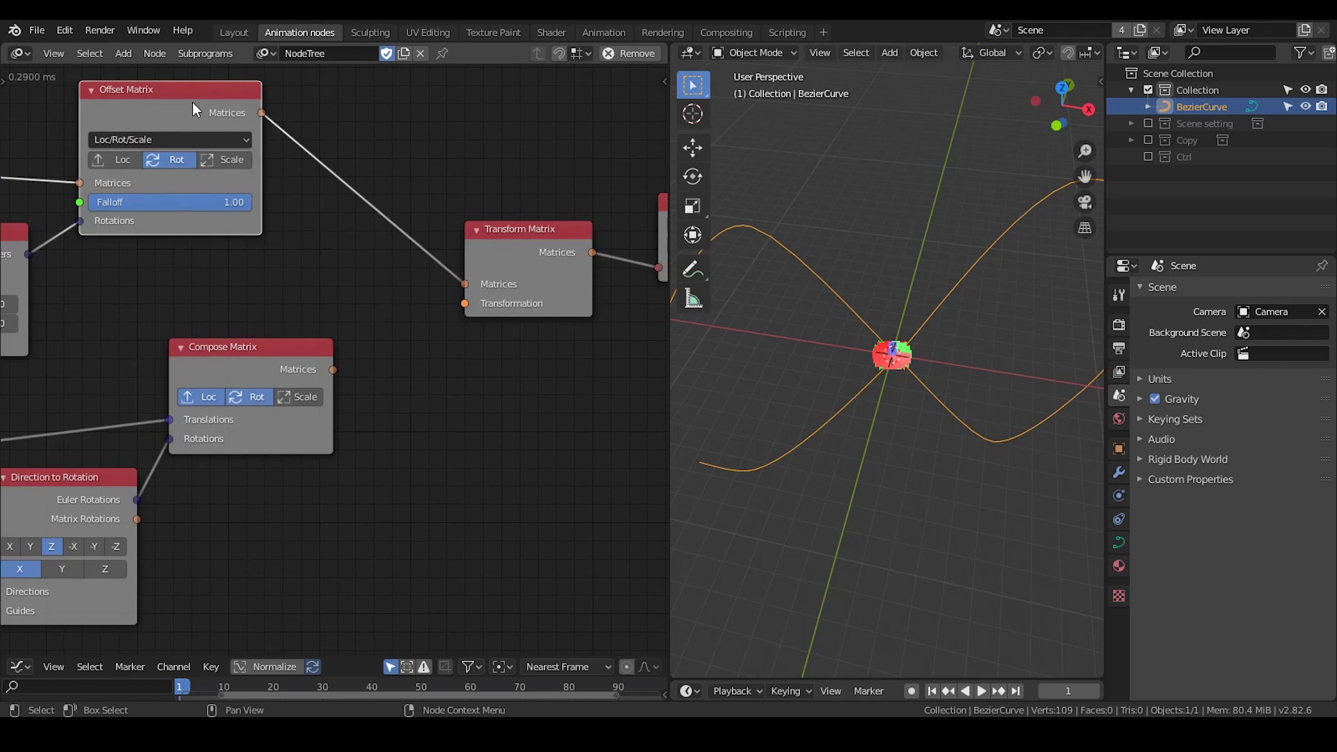
{"action": "key", "text": "w"}
{"action": "left_click", "coordinate": [351, 127]}
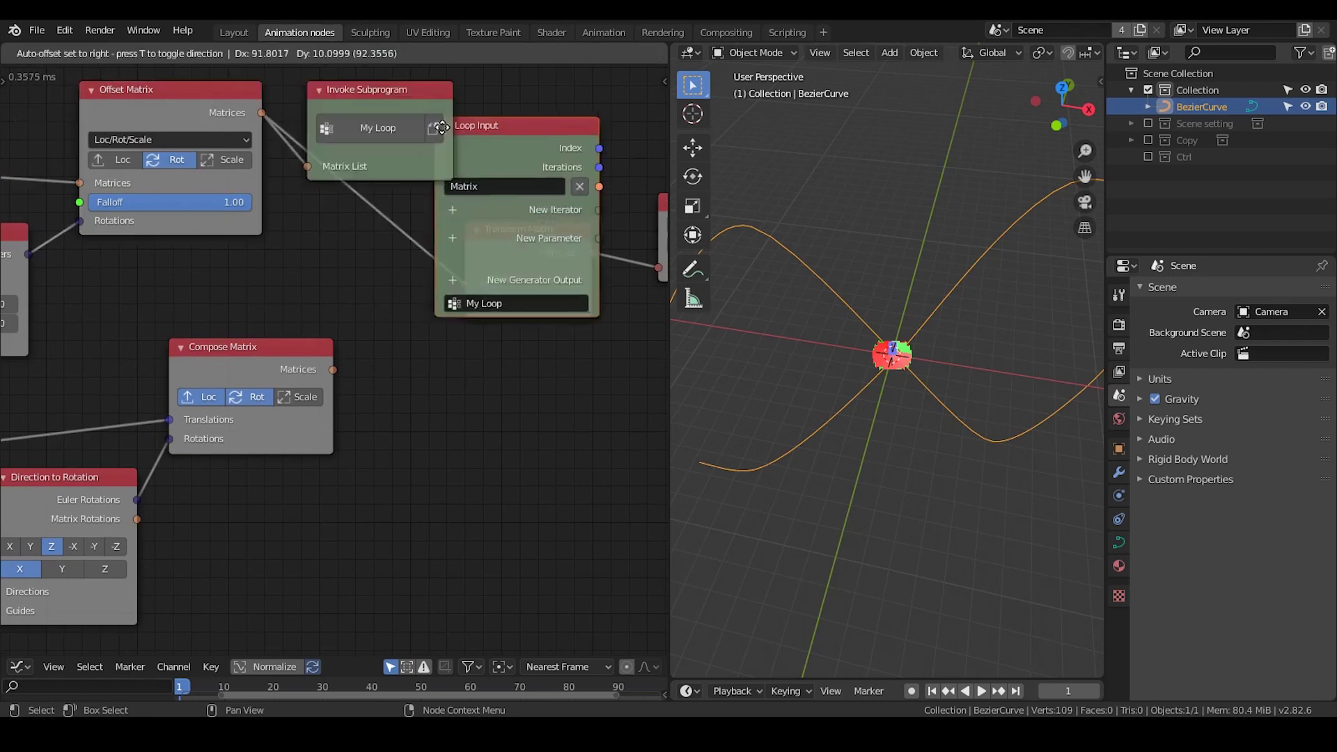
{"action": "left_click", "coordinate": [432, 436]}
{"action": "middle_click_drag", "start_coordinate": [431, 436], "coordinate": [334, 325]}
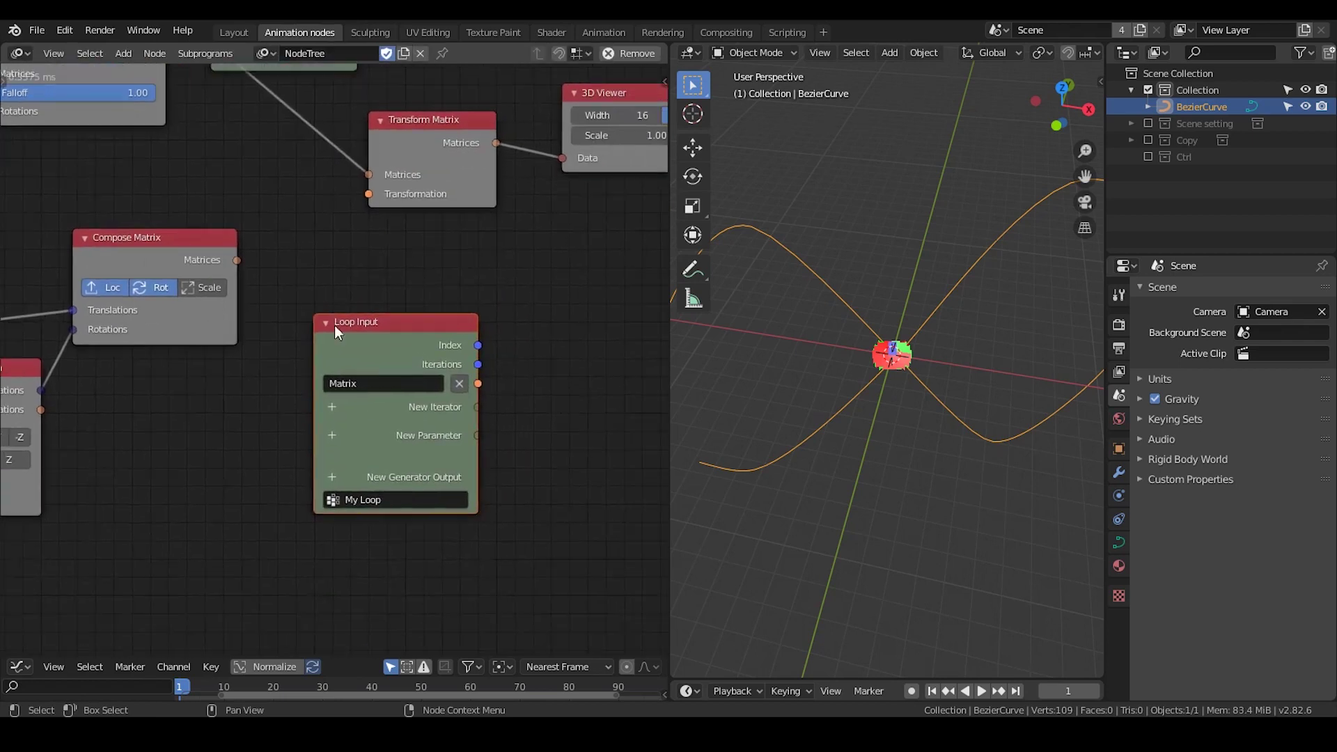
Add a second Matrix List iterator to the Loop Input node
{"action": "left_click", "coordinate": [331, 408]}
{"action": "left_click", "coordinate": [417, 337]}
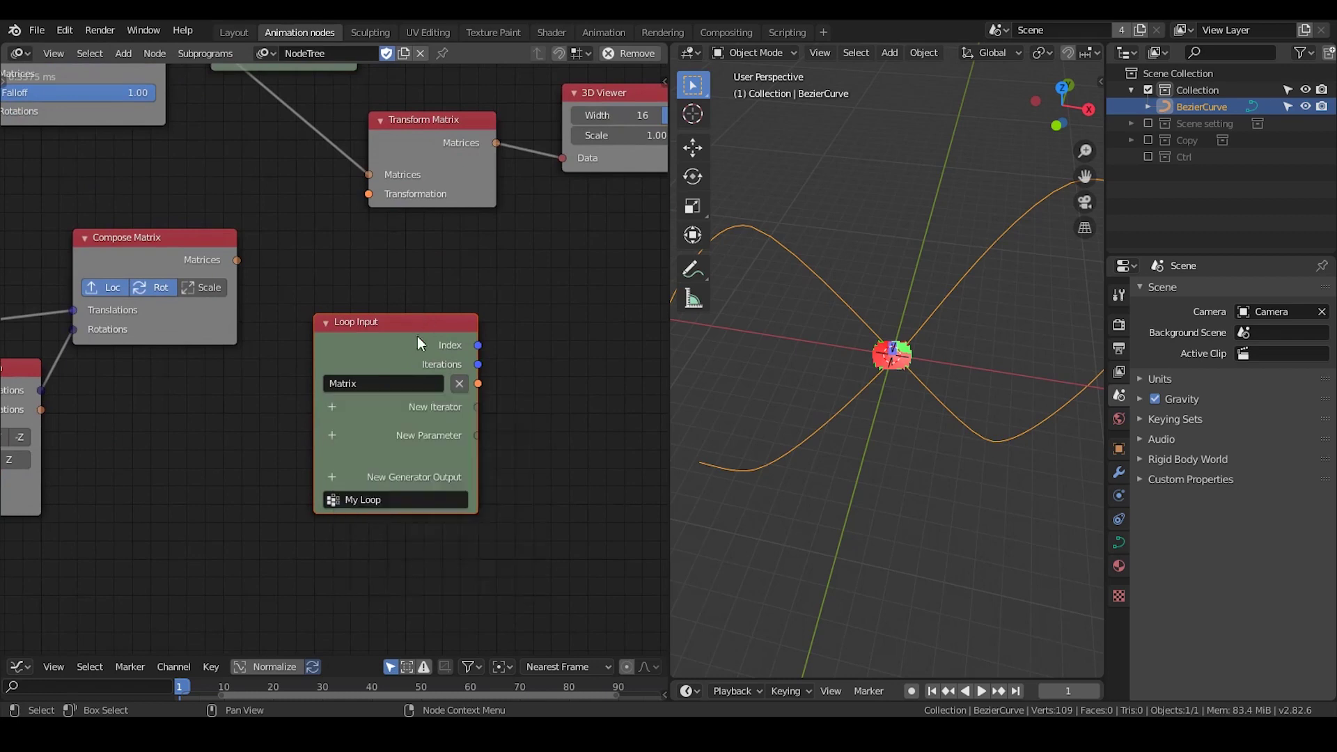
{"action": "left_click", "coordinate": [332, 407]}
{"action": "type", "text": "matrix"}
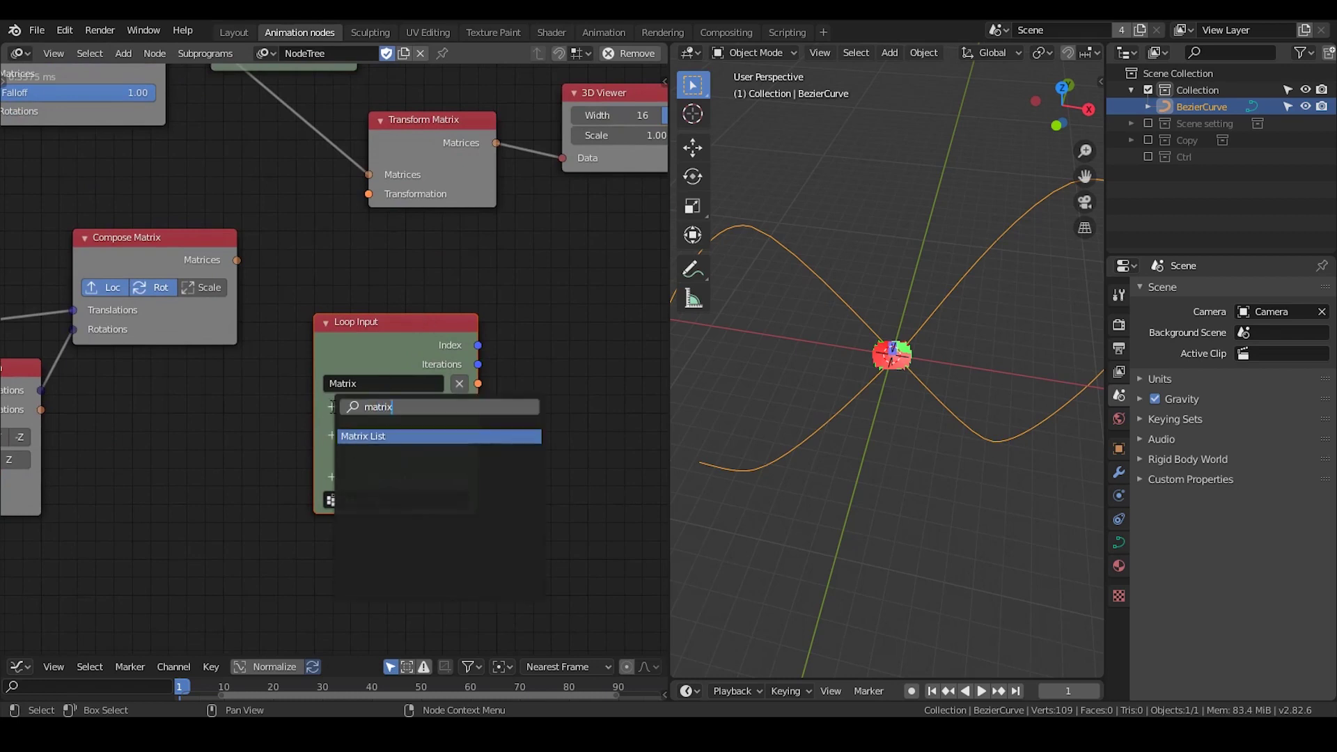
{"action": "key", "text": "Return"}
Move Invoke Subprogram away from Offset Matrix and feed Compose Matrix's Matrices into its second Matrix List input
{"action": "middle_click_drag", "start_coordinate": [346, 277], "coordinate": [362, 433]}
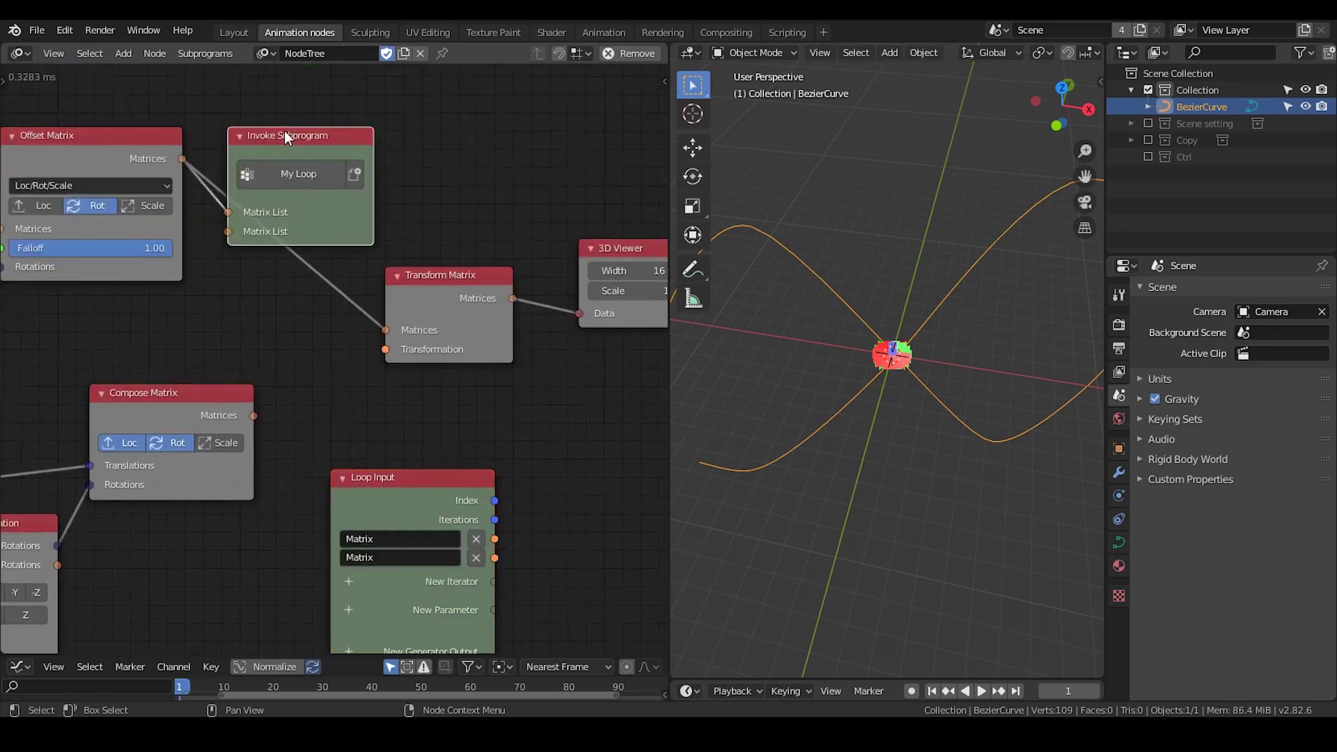
{"action": "left_click_drag", "start_coordinate": [284, 131], "coordinate": [467, 122]}
{"action": "left_click_drag", "start_coordinate": [252, 419], "coordinate": [410, 218]}
Bring Transform Matrix into the loop by wiring the two Matrix iterators to its Matrix and Transformation inputs
{"action": "middle_click_drag", "start_coordinate": [487, 500], "coordinate": [374, 491]}
{"action": "middle_click_drag", "start_coordinate": [359, 444], "coordinate": [322, 343]}
{"action": "left_click_drag", "start_coordinate": [289, 209], "coordinate": [470, 419]}
{"action": "left_click_drag", "start_coordinate": [345, 428], "coordinate": [416, 448]}
{"action": "middle_click_drag", "start_coordinate": [521, 362], "coordinate": [476, 247]}
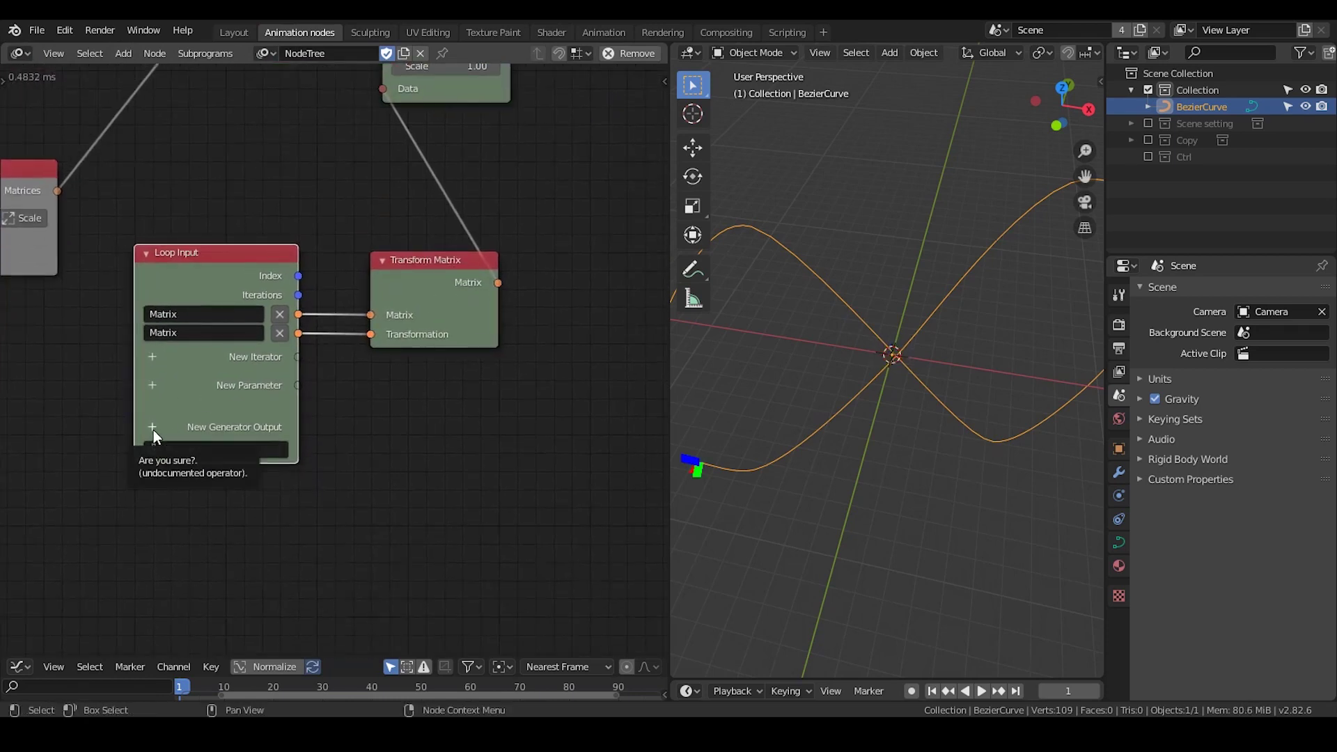
Add a Matrix List generator output to the loop and connect Transform Matrix's Matrix output to it
{"action": "left_click", "coordinate": [153, 428]}
{"action": "type", "text": "matrix"}
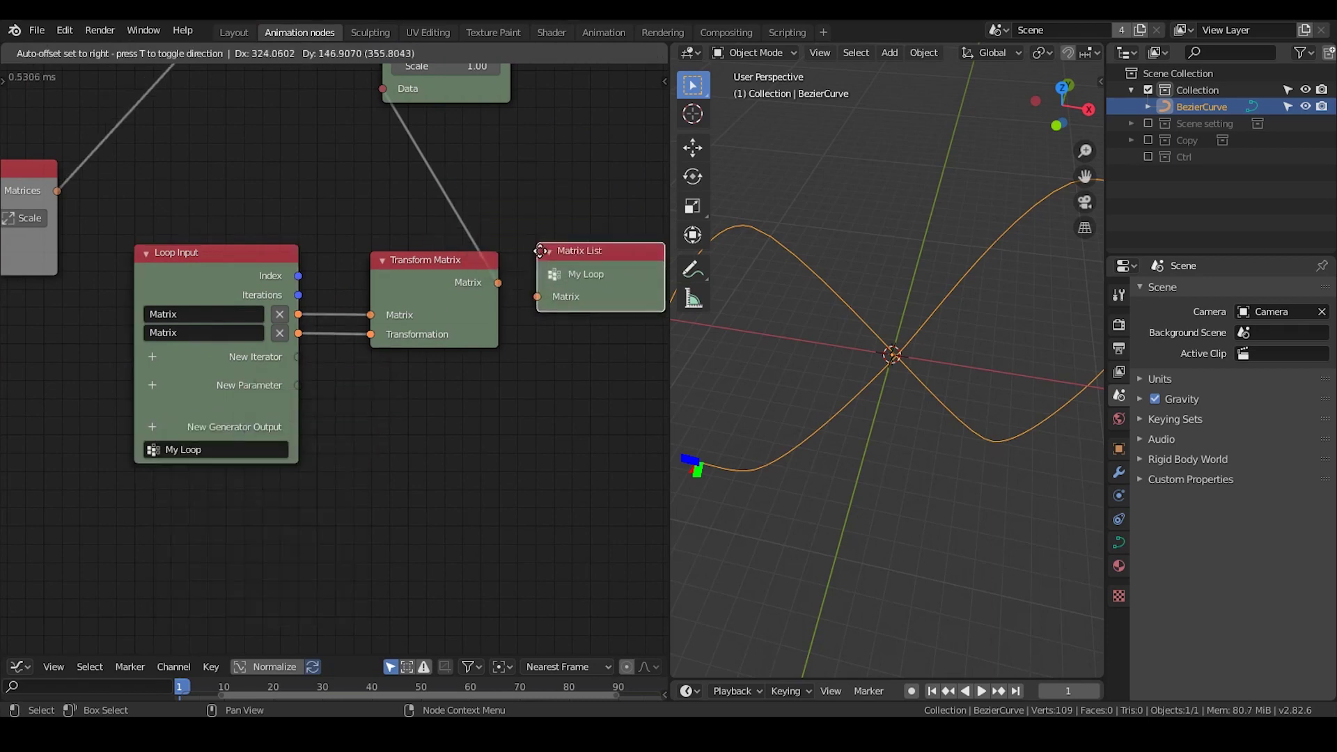
{"action": "left_click", "coordinate": [555, 238]}
{"action": "middle_click_drag", "start_coordinate": [505, 283], "coordinate": [464, 265]}
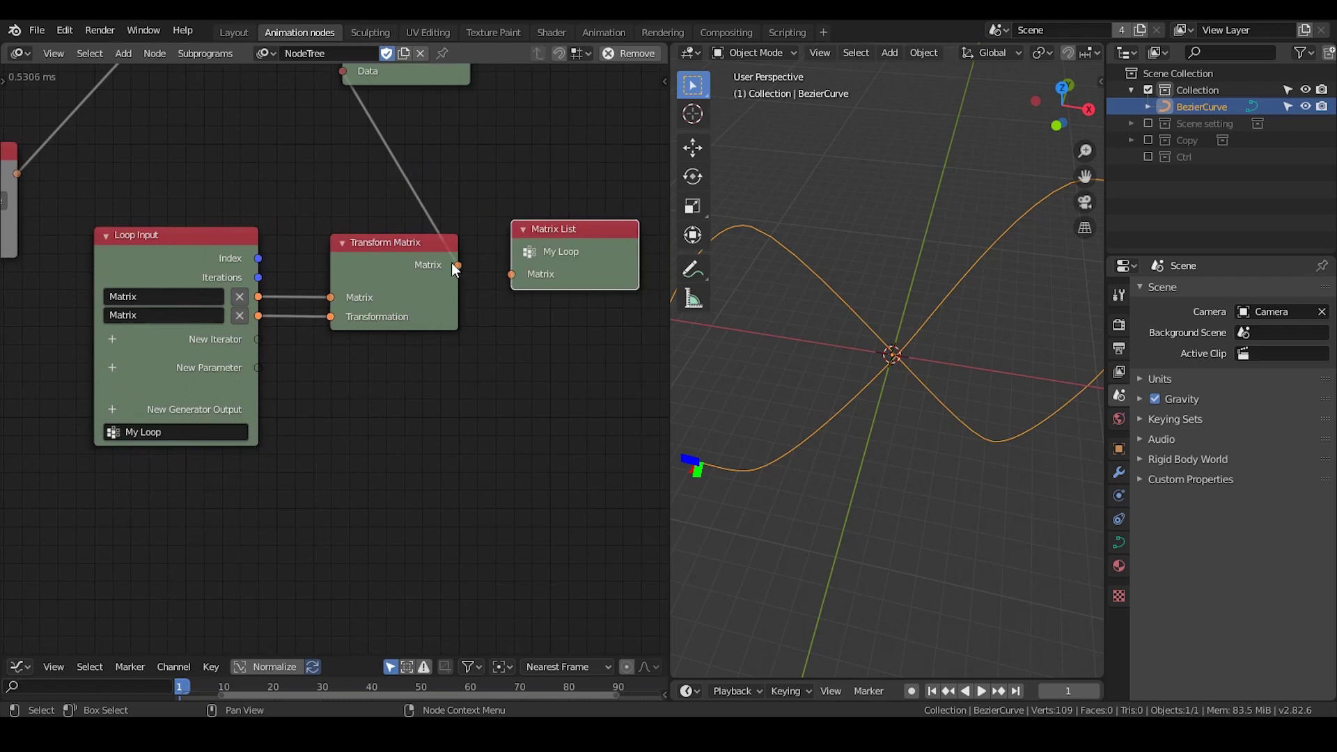
{"action": "left_click_drag", "start_coordinate": [456, 265], "coordinate": [515, 274]}
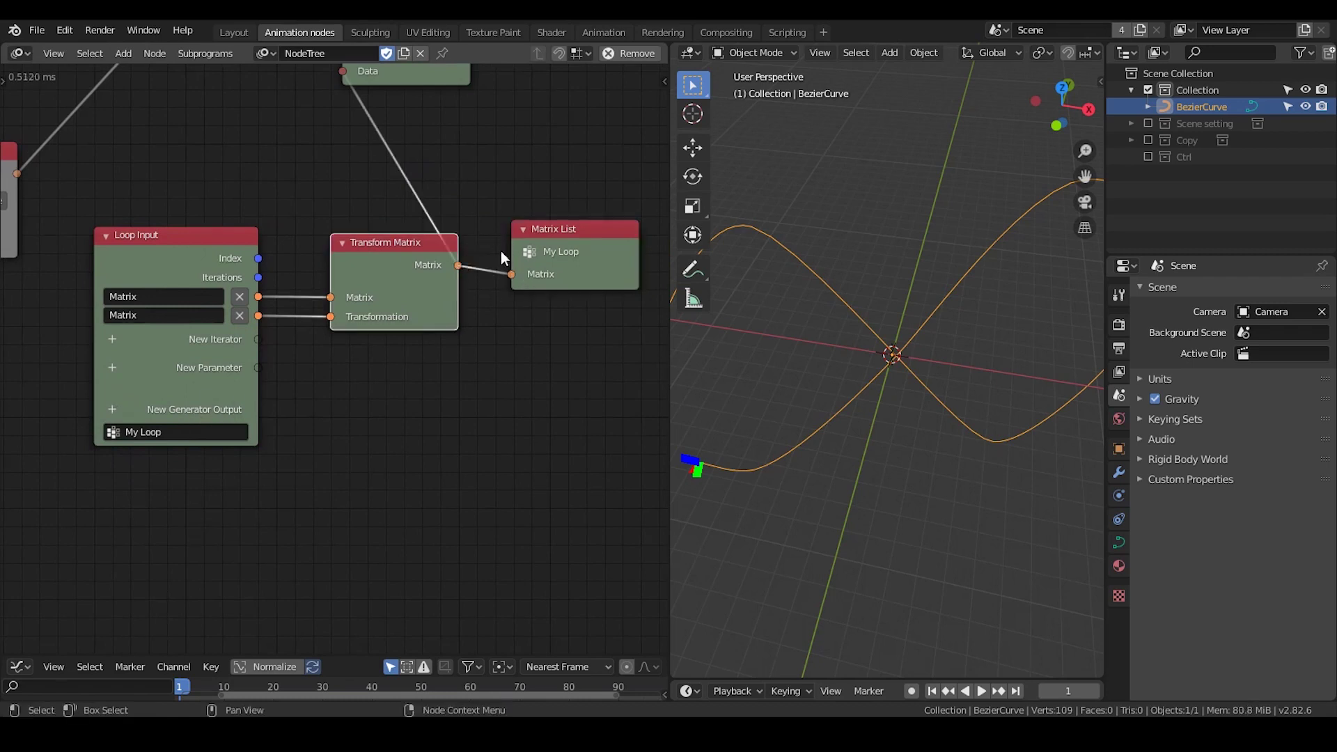
Connect Invoke Subprogram's Matrix List output to the 3D Viewer and place the viewer beside it
{"action": "middle_click_drag", "start_coordinate": [437, 201], "coordinate": [484, 383]}
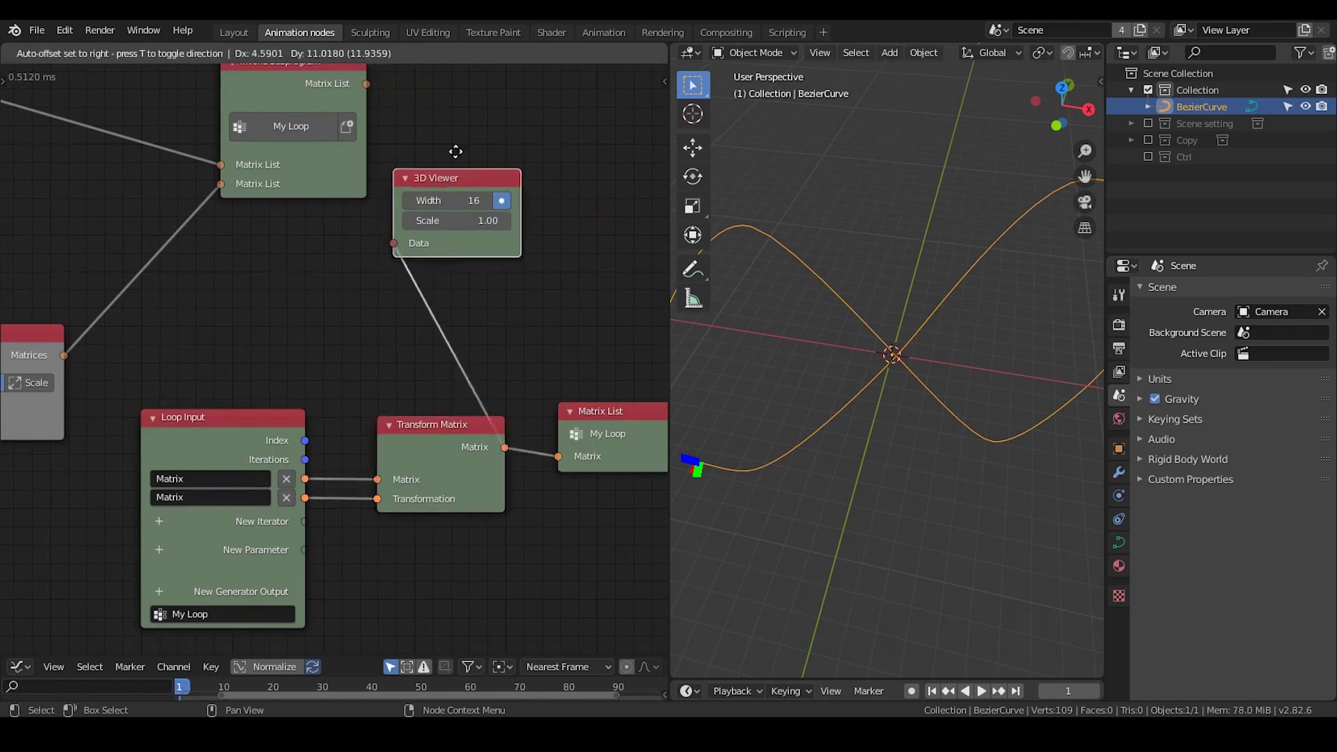
{"action": "left_click_drag", "start_coordinate": [366, 84], "coordinate": [433, 182]}
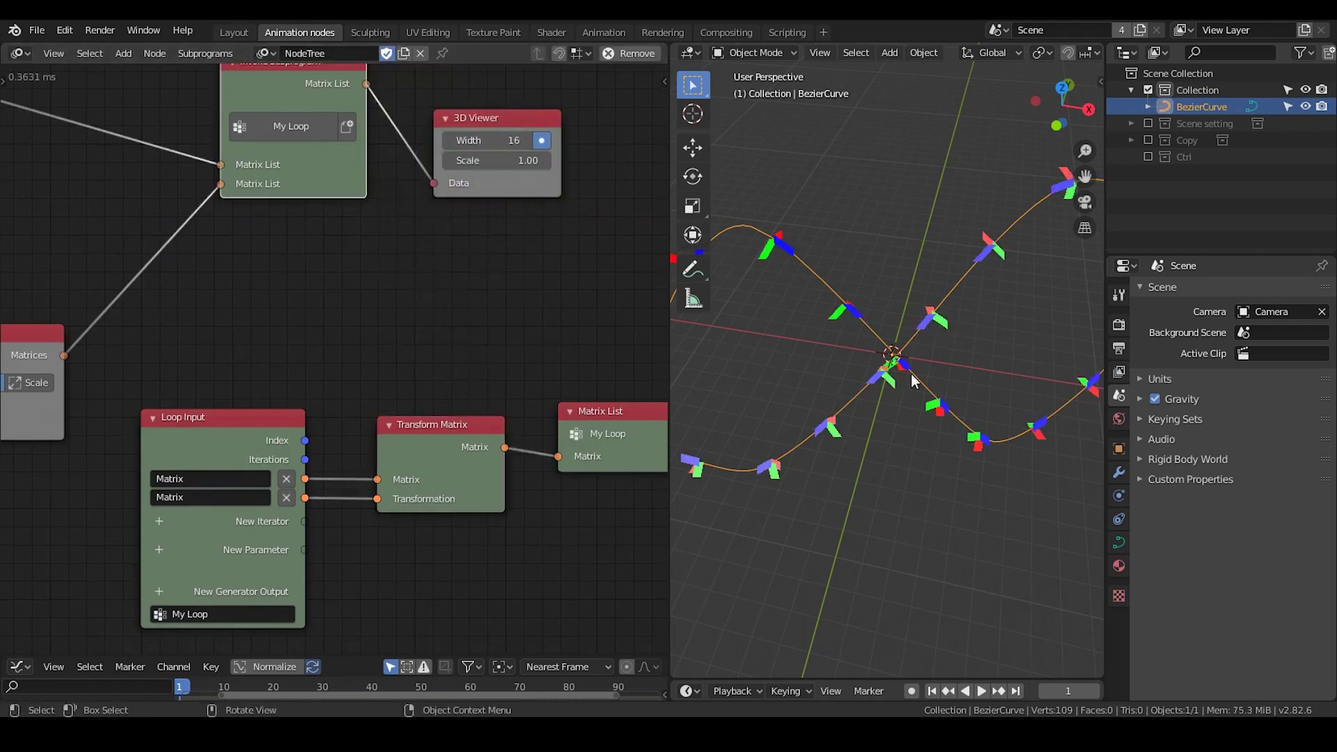
{"action": "middle_click_drag", "start_coordinate": [922, 374], "coordinate": [939, 339]}
{"action": "scroll", "coordinate": [593, 423], "scroll_direction": "down", "scroll_amount": 1}
{"action": "scroll", "coordinate": [593, 423], "scroll_direction": "down", "scroll_amount": 1}
Collapse the Loop Input, Transform Matrix and Matrix List nodes and move them above the main node chain
{"action": "left_click_drag", "start_coordinate": [601, 327], "coordinate": [220, 590]}
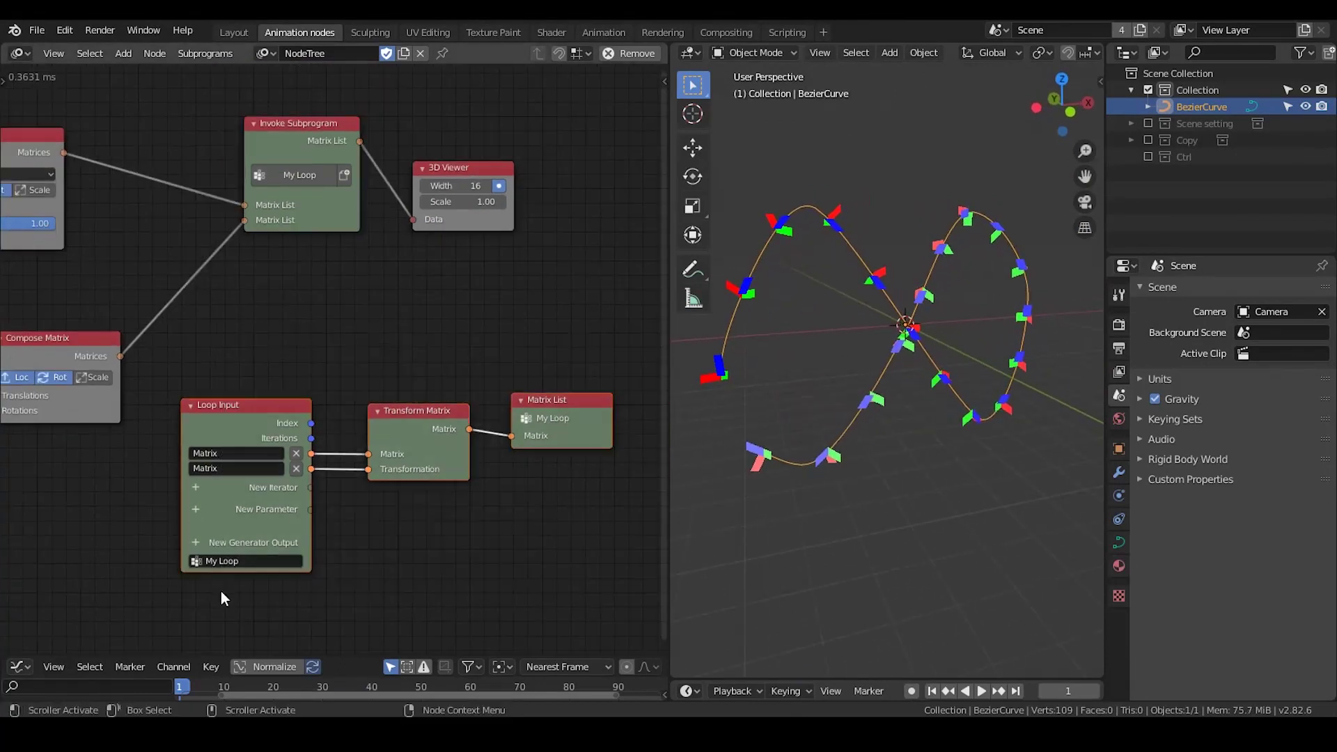
{"action": "key", "text": "h"}
{"action": "key", "text": "g"}
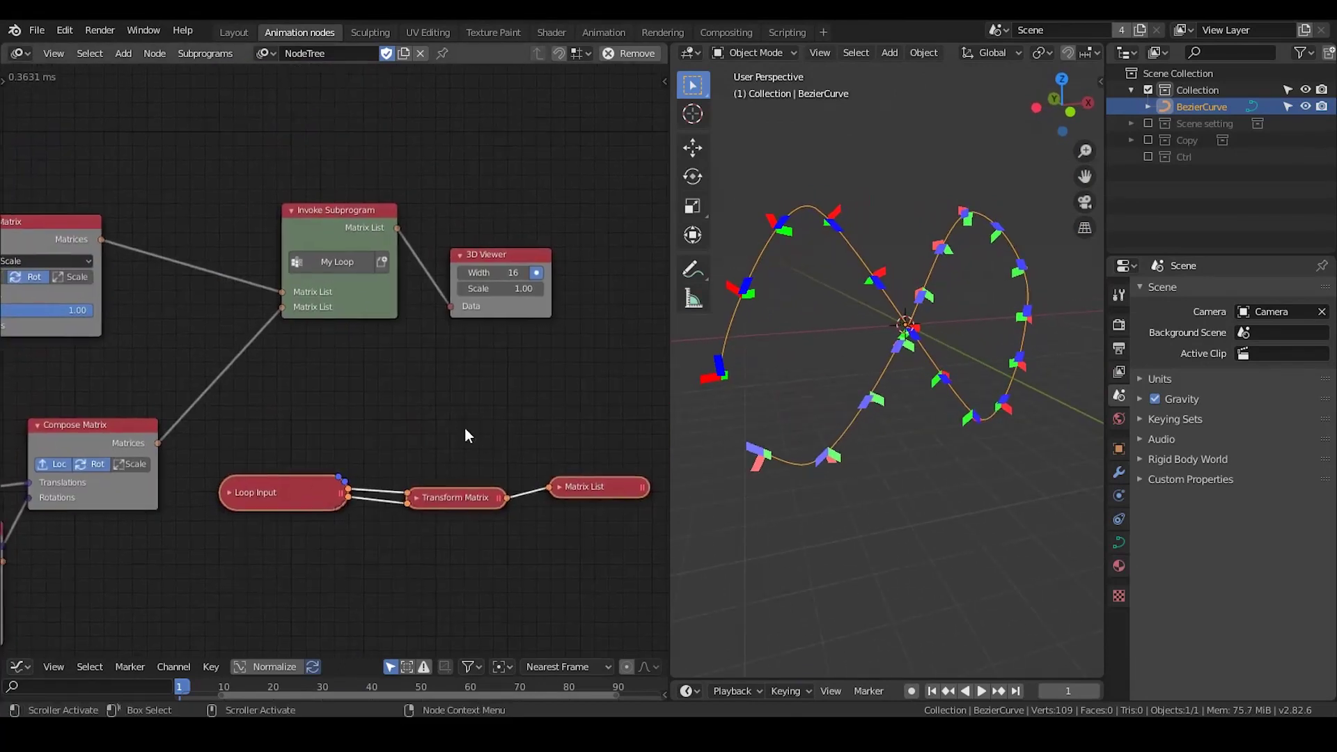
{"action": "left_click", "coordinate": [269, 77]}
Examine the node chain and the orientation of the transformed matrices along the Bezier curve
{"action": "middle_click_drag", "start_coordinate": [378, 264], "coordinate": [474, 224]}
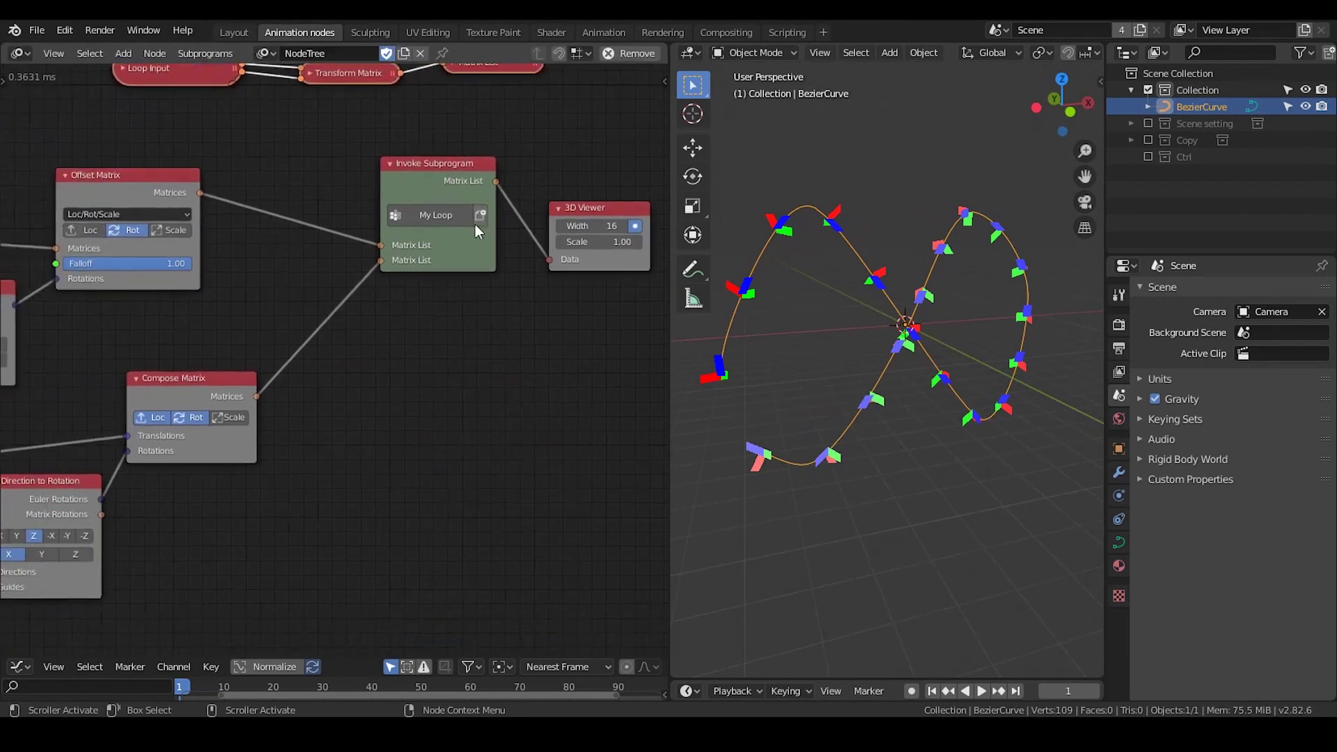
{"action": "scroll", "coordinate": [387, 300], "scroll_direction": "down", "scroll_amount": 3}
{"action": "middle_click_drag", "start_coordinate": [388, 300], "coordinate": [470, 265]}
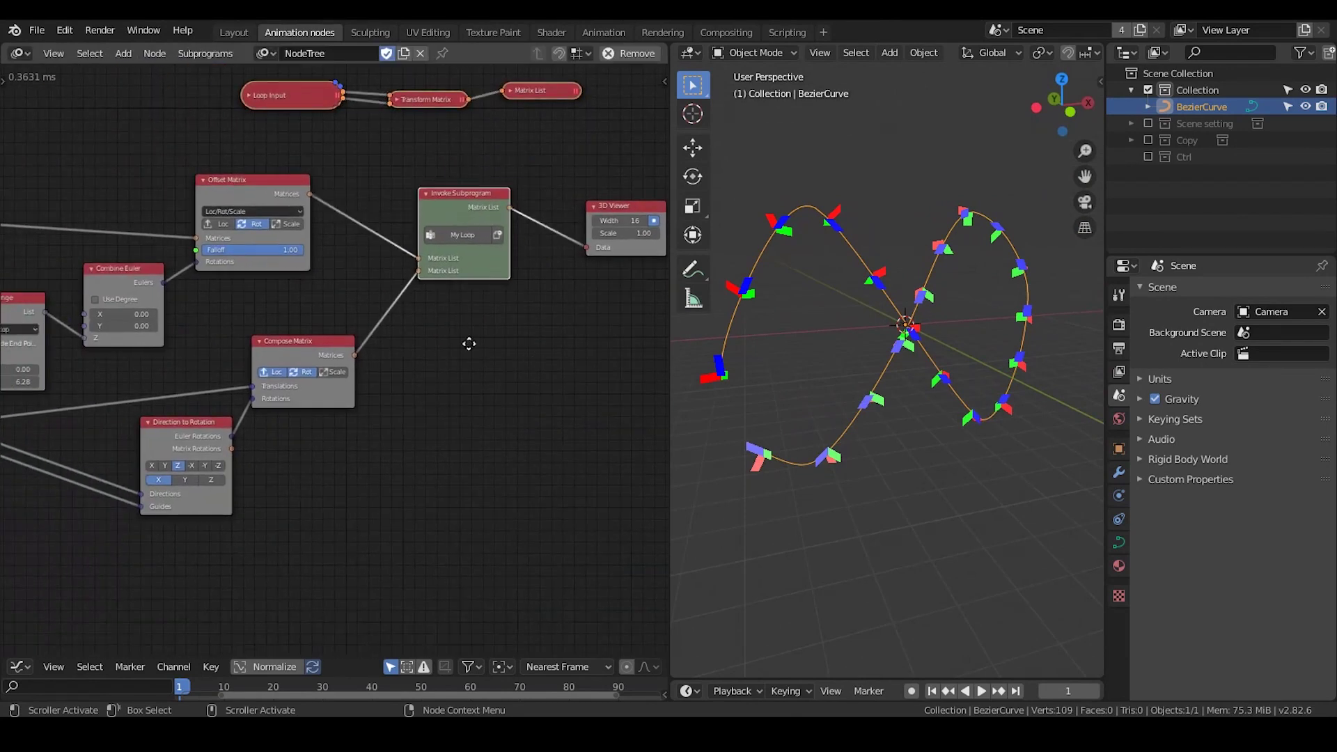
{"action": "middle_click_drag", "start_coordinate": [465, 343], "coordinate": [303, 329]}
{"action": "middle_click_drag", "start_coordinate": [861, 369], "coordinate": [897, 346]}
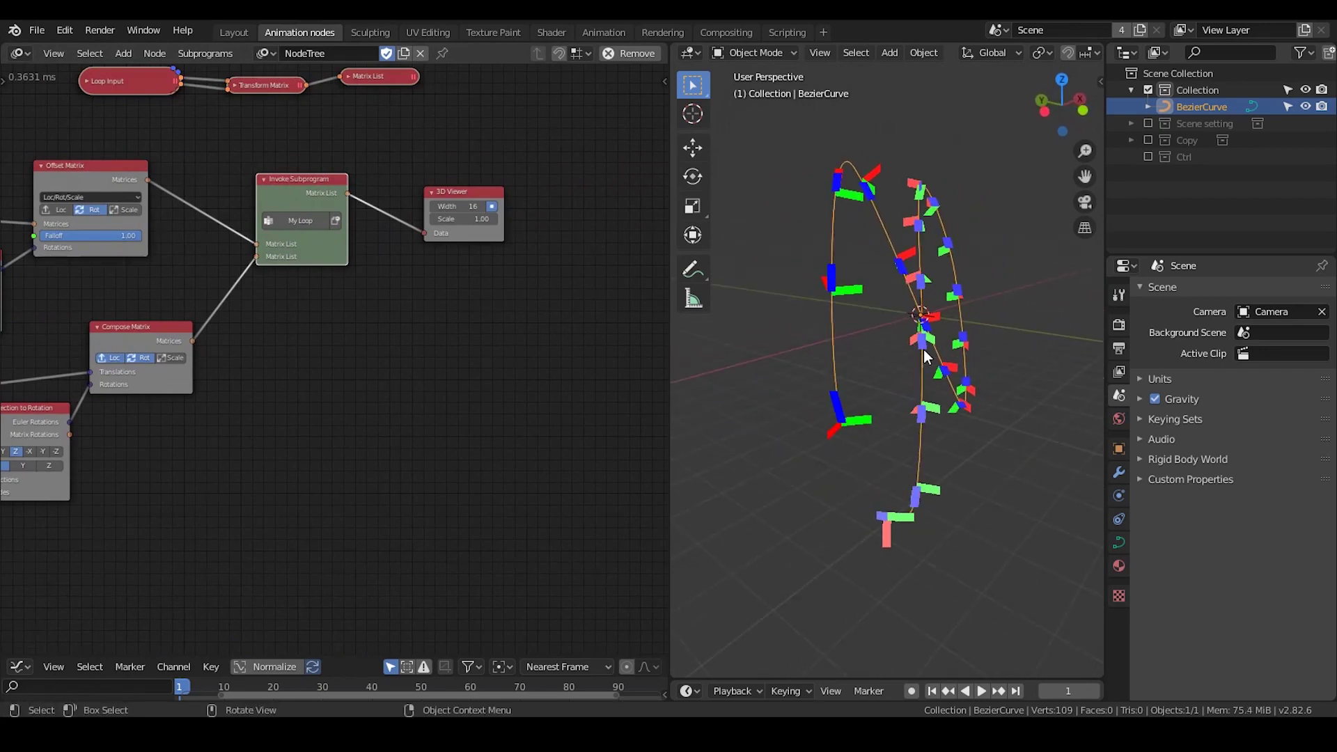
{"action": "scroll", "coordinate": [438, 373], "scroll_direction": "down", "scroll_amount": 1}
{"action": "scroll", "coordinate": [428, 330], "scroll_direction": "up", "scroll_amount": 3}
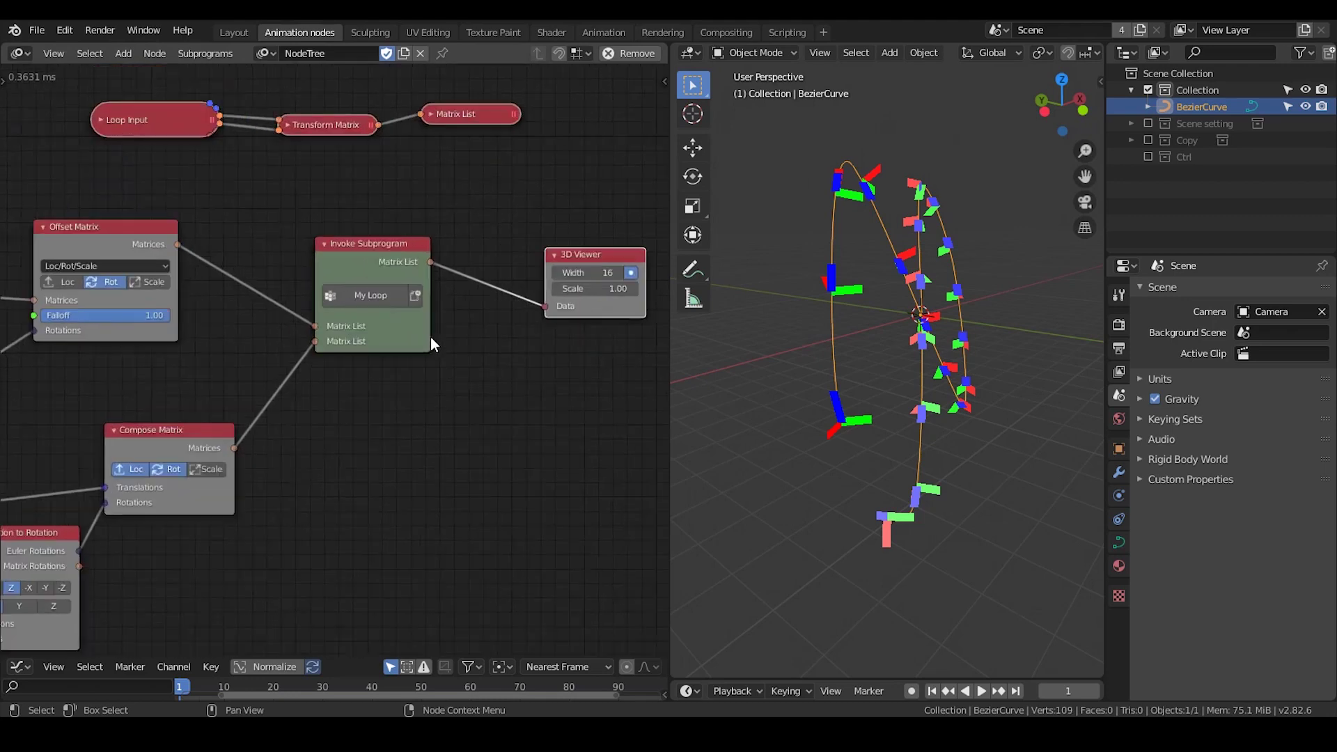
{"action": "middle_click_drag", "start_coordinate": [430, 342], "coordinate": [370, 292]}
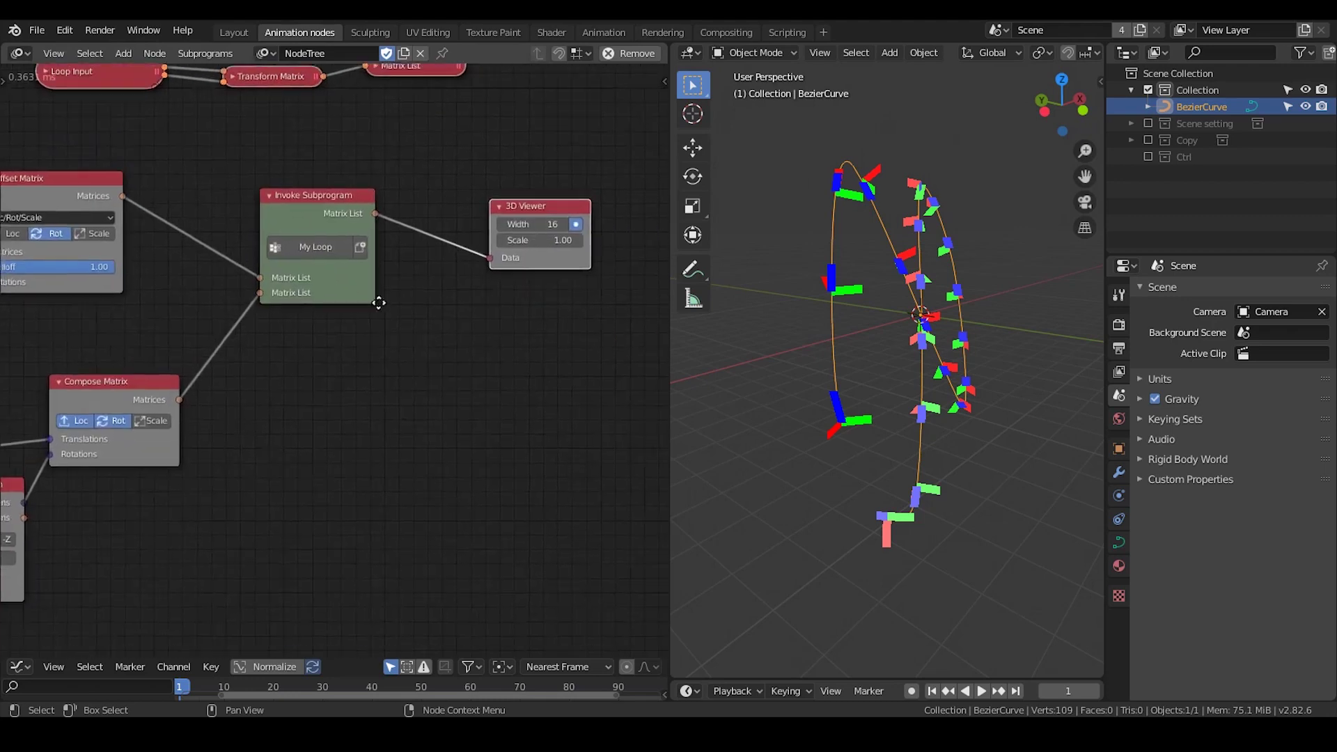
Turn off the 3D Viewer's display and add a Distribute Matrices node below Invoke Subprogram
{"action": "left_click", "coordinate": [571, 221]}
{"action": "middle_click_drag", "start_coordinate": [474, 351], "coordinate": [399, 300]}
{"action": "key", "text": "ctrl+a"}
{"action": "type", "text": "dist"}
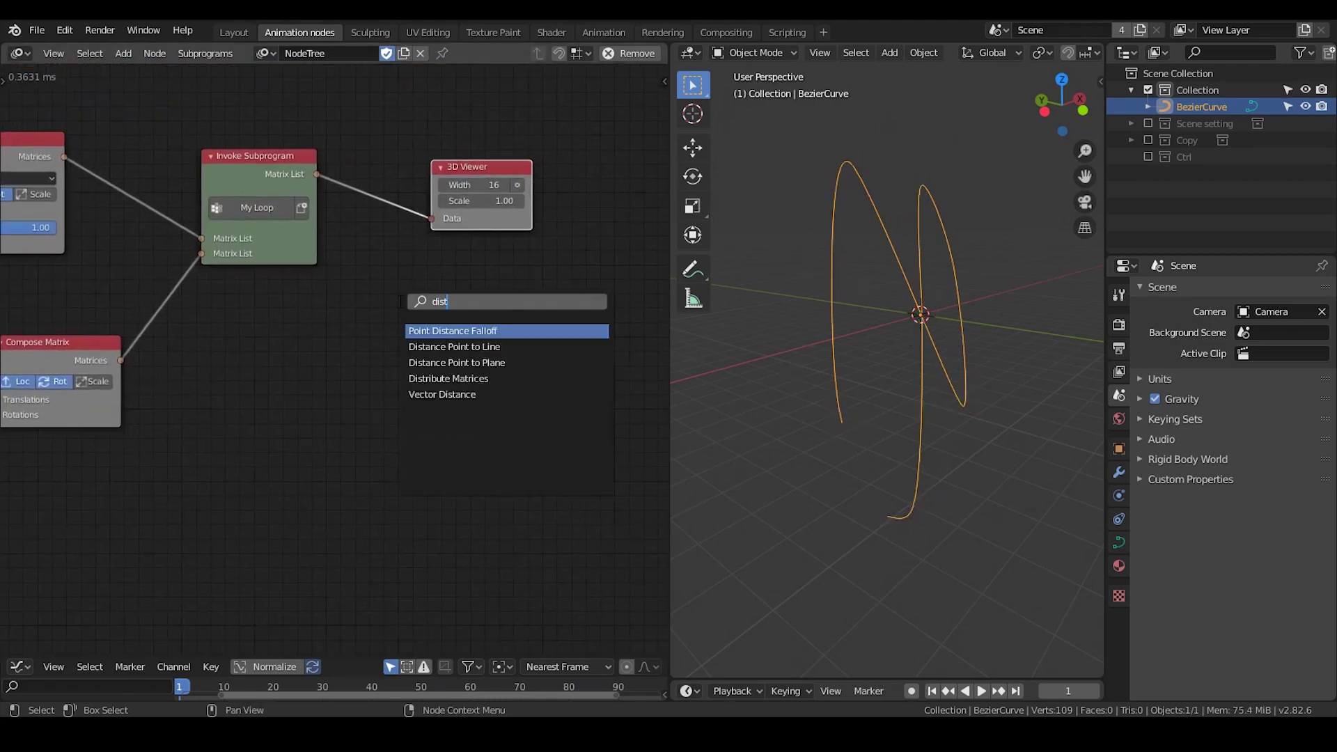
{"action": "type", "text": "ribute"}
{"action": "key", "text": "Return"}
{"action": "left_click", "coordinate": [246, 318]}
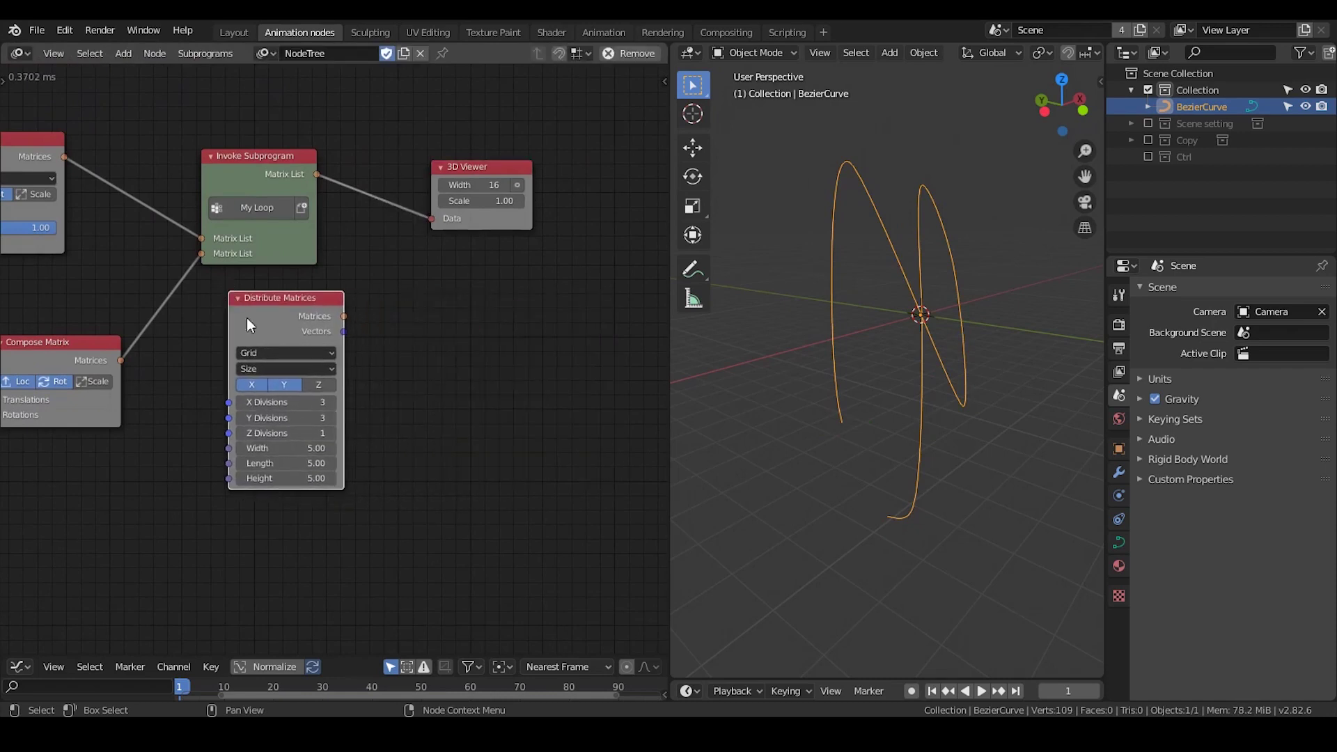
Set Distribute Matrices to Circle mode and display its Matrices output in the re-enabled 3D Viewer
{"action": "left_click", "coordinate": [253, 352]}
{"action": "left_click", "coordinate": [273, 401]}
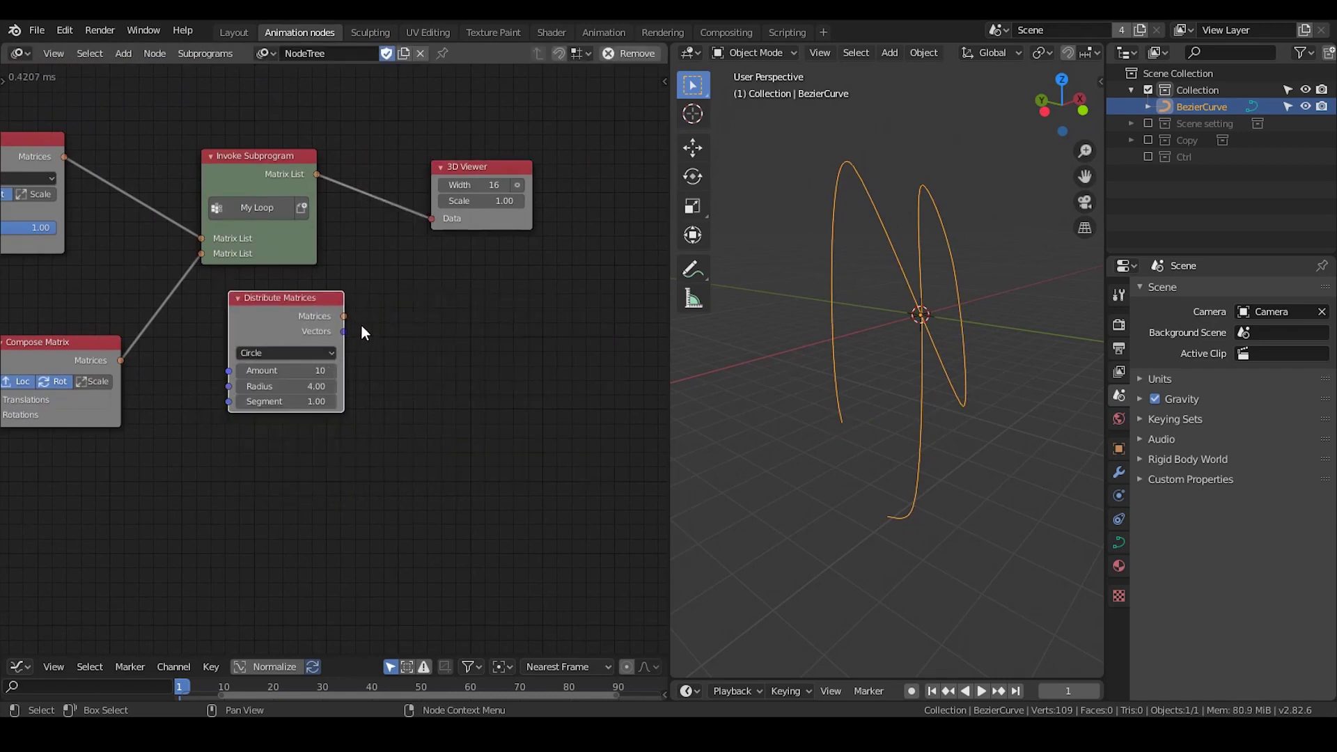
{"action": "left_click_drag", "start_coordinate": [345, 317], "coordinate": [432, 219]}
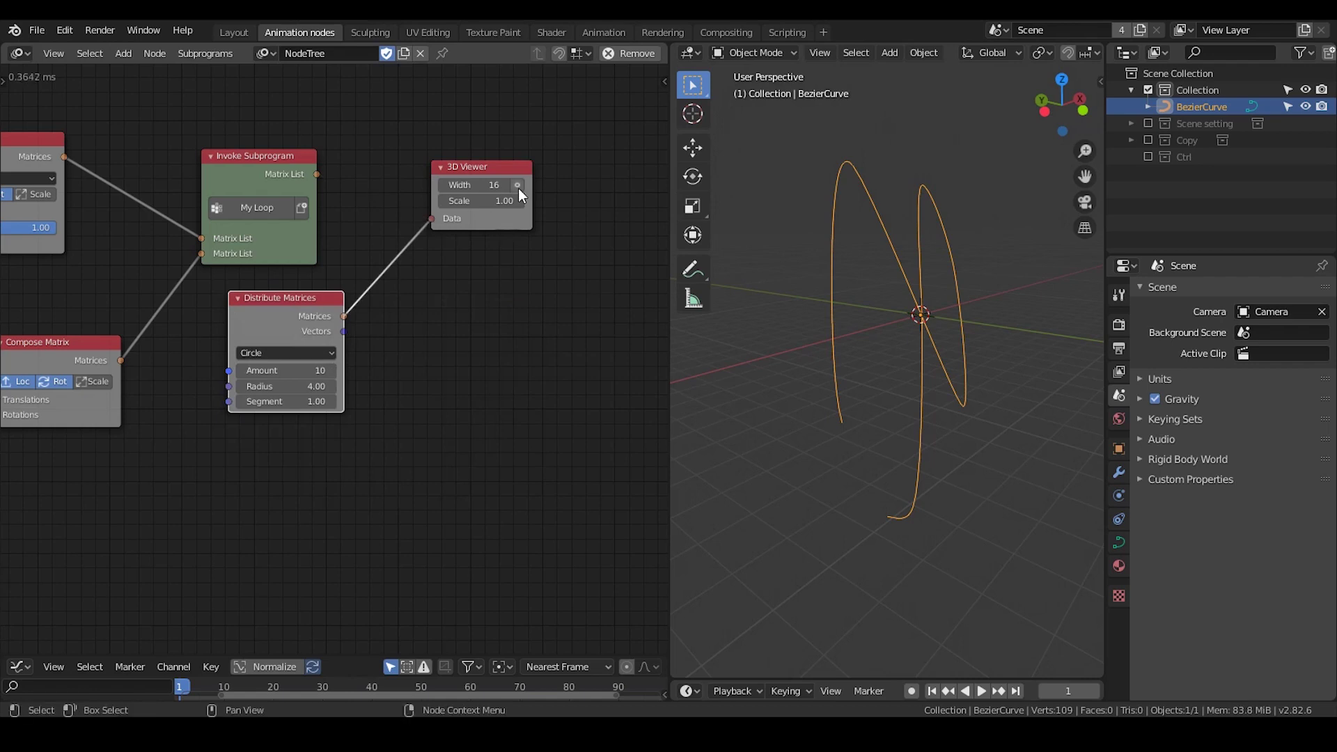
{"action": "left_click", "coordinate": [516, 184]}
{"action": "left_click_drag", "start_coordinate": [507, 169], "coordinate": [526, 220]}
{"action": "middle_click_drag", "start_coordinate": [941, 363], "coordinate": [891, 402]}
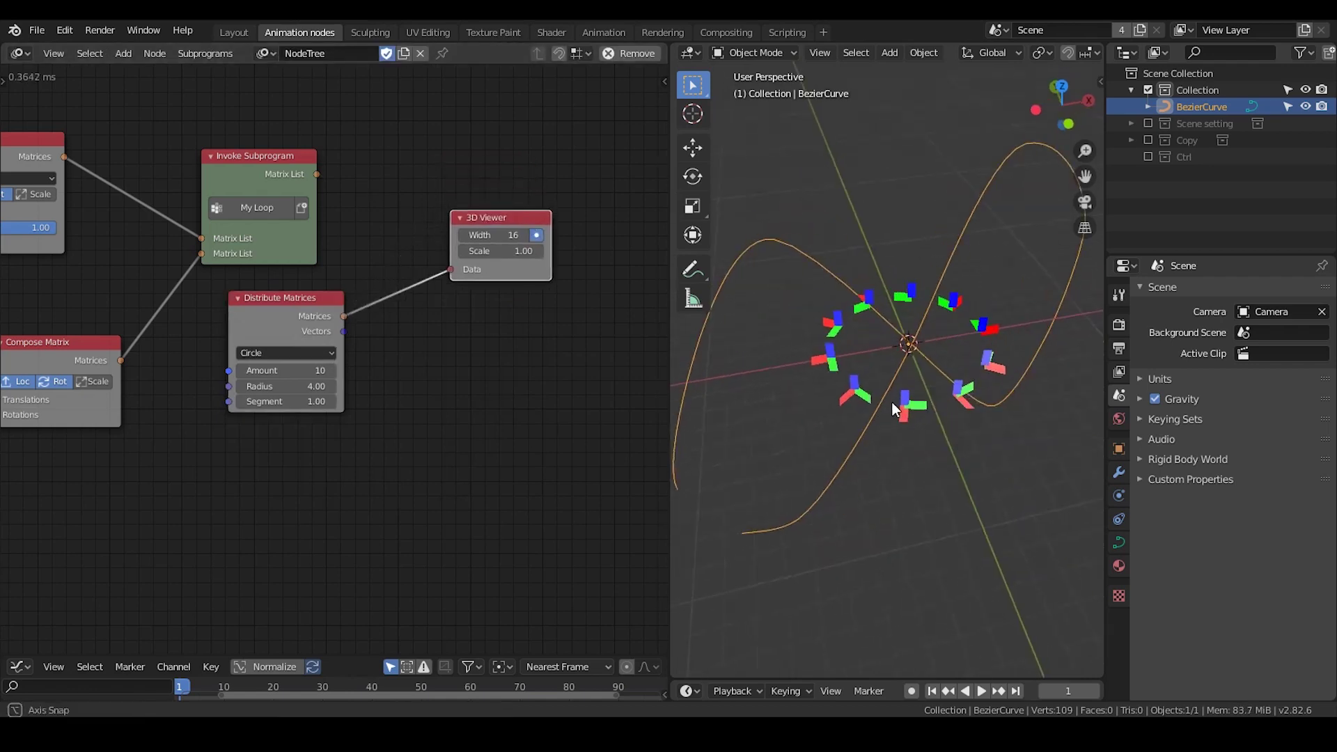
{"action": "scroll", "coordinate": [989, 386], "scroll_direction": "up", "scroll_amount": 3}
{"action": "middle_click_drag", "start_coordinate": [999, 400], "coordinate": [954, 403], "text": "shift"}
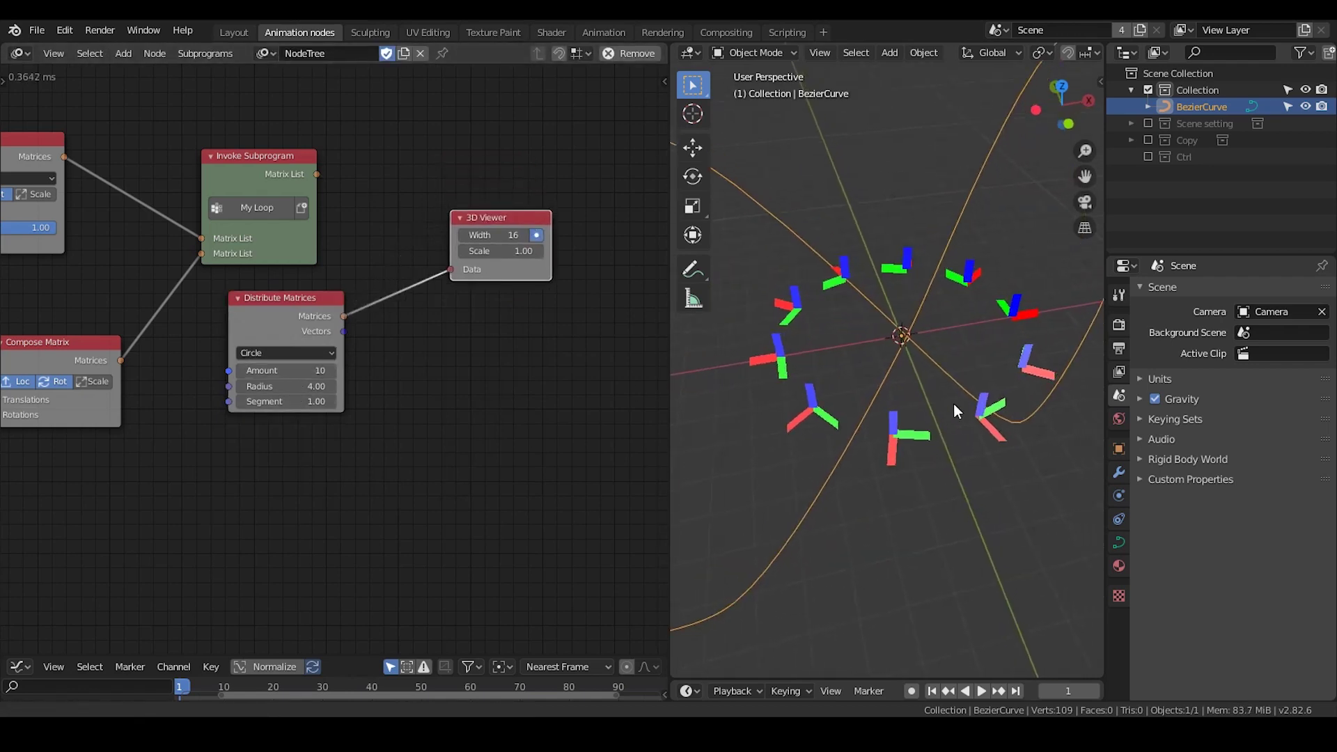
Set the circle distribution's Amount to 3 and Radius to about 0.79, and align its node beneath Invoke Subprogram
{"action": "left_click", "coordinate": [285, 374]}
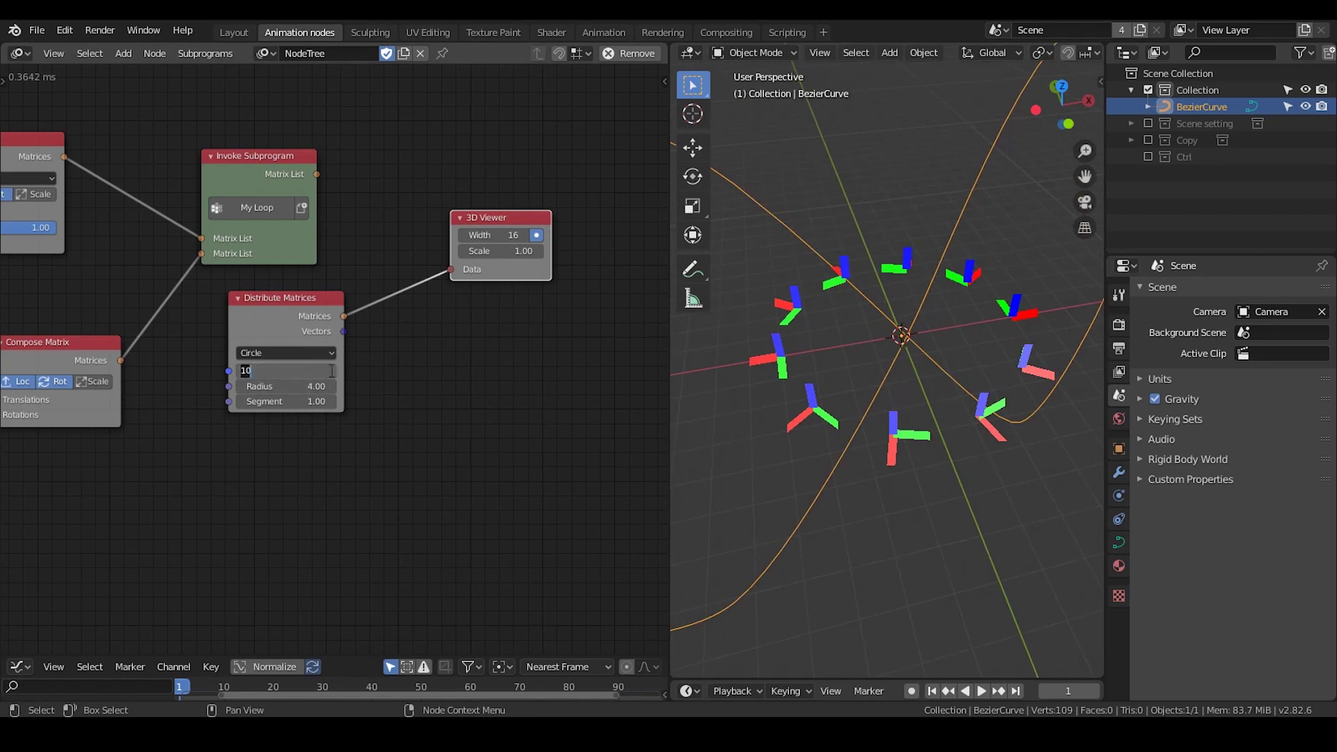
{"action": "type", "text": "3"}
{"action": "key", "text": "Return"}
{"action": "left_click_drag", "start_coordinate": [293, 387], "coordinate": [219, 387]}
{"action": "scroll", "coordinate": [1034, 414], "scroll_direction": "up", "scroll_amount": 1}
{"action": "middle_click_drag", "start_coordinate": [1019, 423], "coordinate": [855, 338]}
{"action": "scroll", "coordinate": [511, 300], "scroll_direction": "up", "scroll_amount": 1}
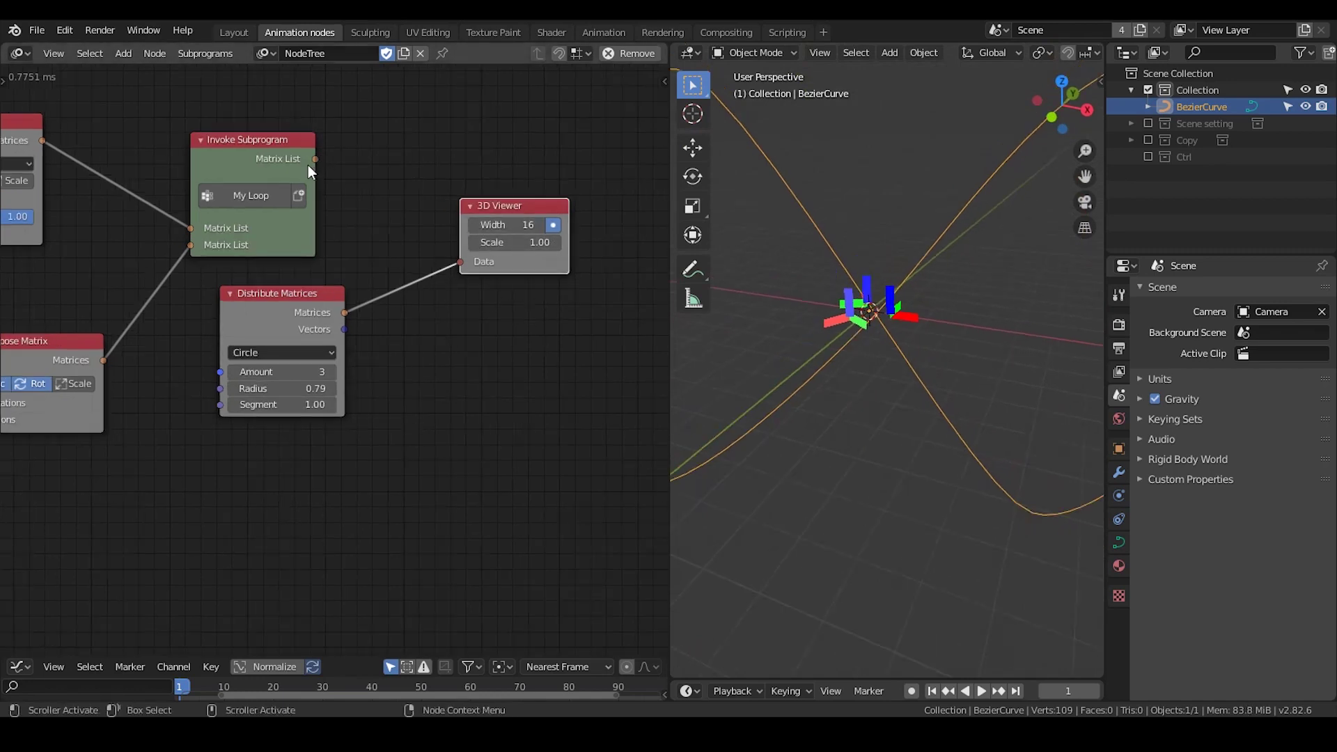
{"action": "left_click_drag", "start_coordinate": [325, 316], "coordinate": [296, 317]}
{"action": "middle_click_drag", "start_coordinate": [989, 341], "coordinate": [903, 342]}
{"action": "scroll", "coordinate": [903, 341], "scroll_direction": "up", "scroll_amount": 1}
{"action": "scroll", "coordinate": [902, 338], "scroll_direction": "down", "scroll_amount": 2}
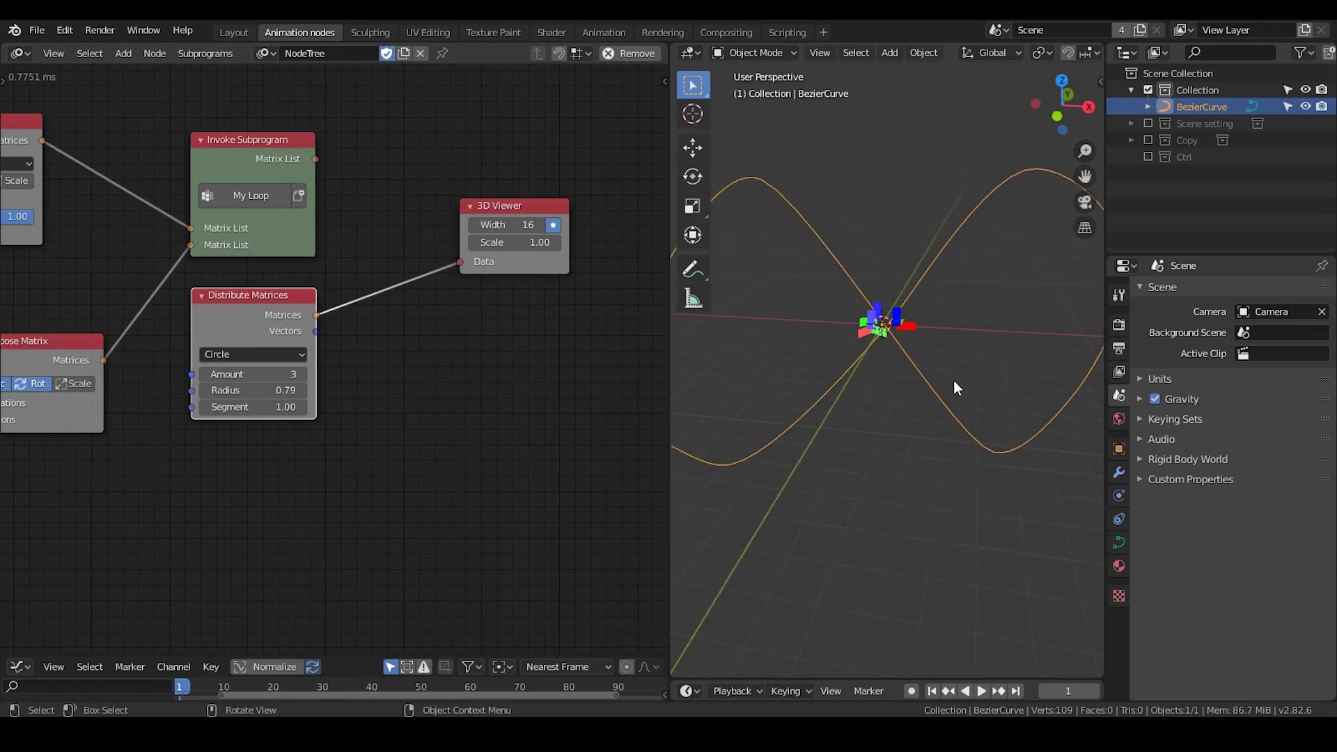
Add a Replicate Matrix node near the 3D Viewer
{"action": "key", "text": "ctrl+a"}
{"action": "type", "text": "rep"}
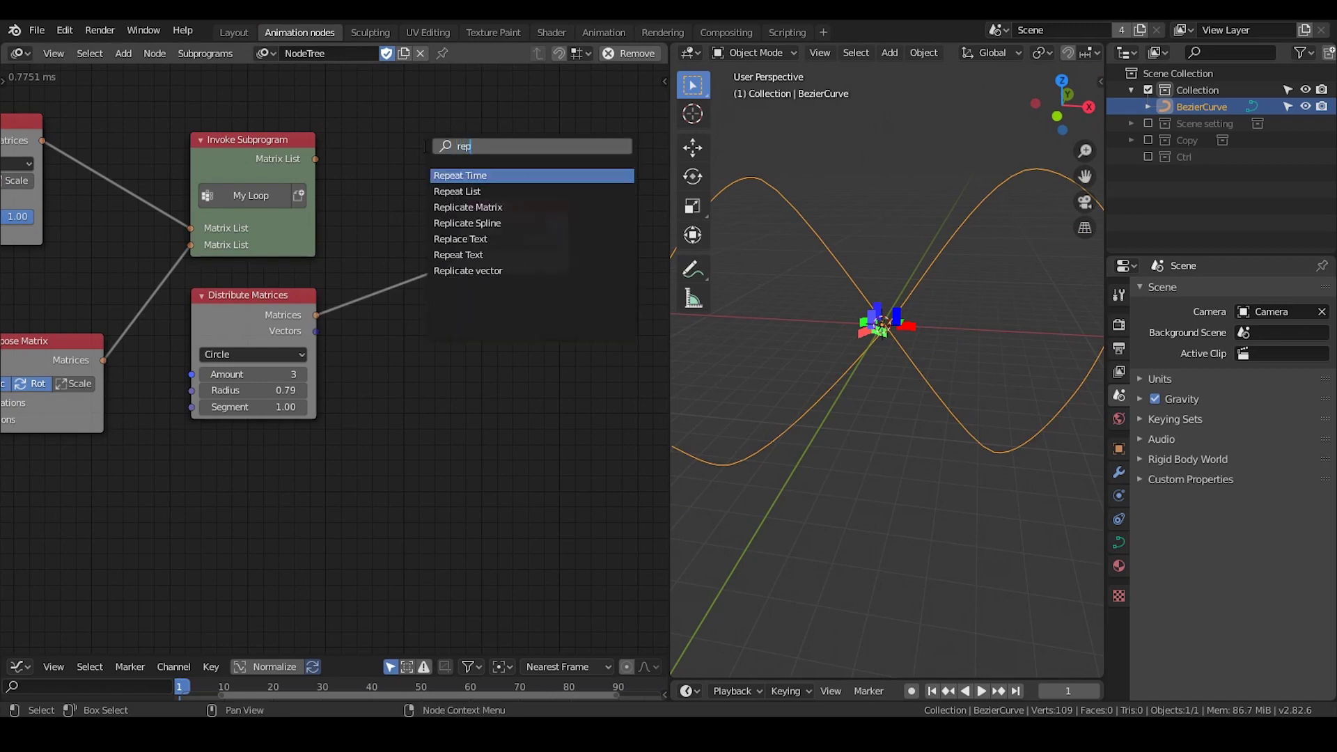
{"action": "type", "text": "lica"}
{"action": "key", "text": "Return"}
{"action": "left_click", "coordinate": [438, 119]}
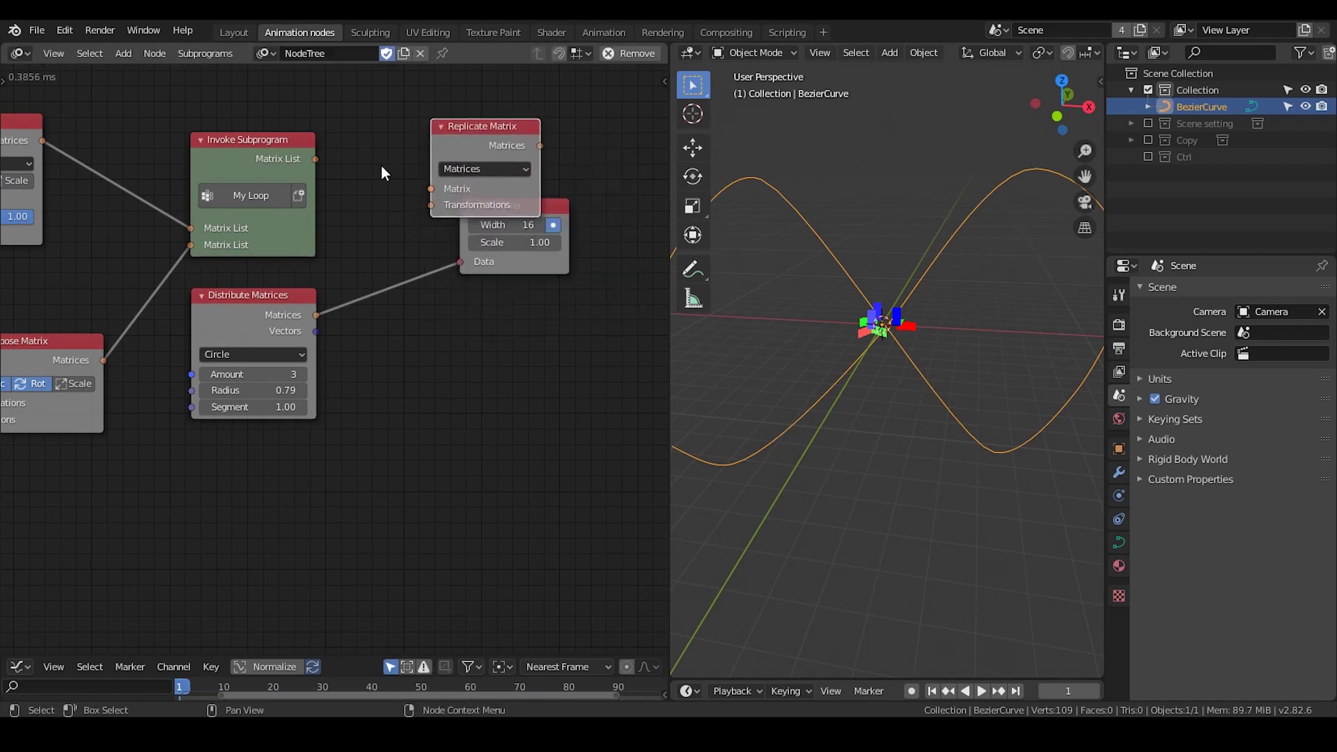
Rearrange the nodes so Distribute Matrices sits above Invoke Subprogram and the 3D Viewer sits above Replicate Matrix
{"action": "middle_click_drag", "start_coordinate": [382, 172], "coordinate": [422, 298]}
{"action": "left_click_drag", "start_coordinate": [301, 419], "coordinate": [301, 197]}
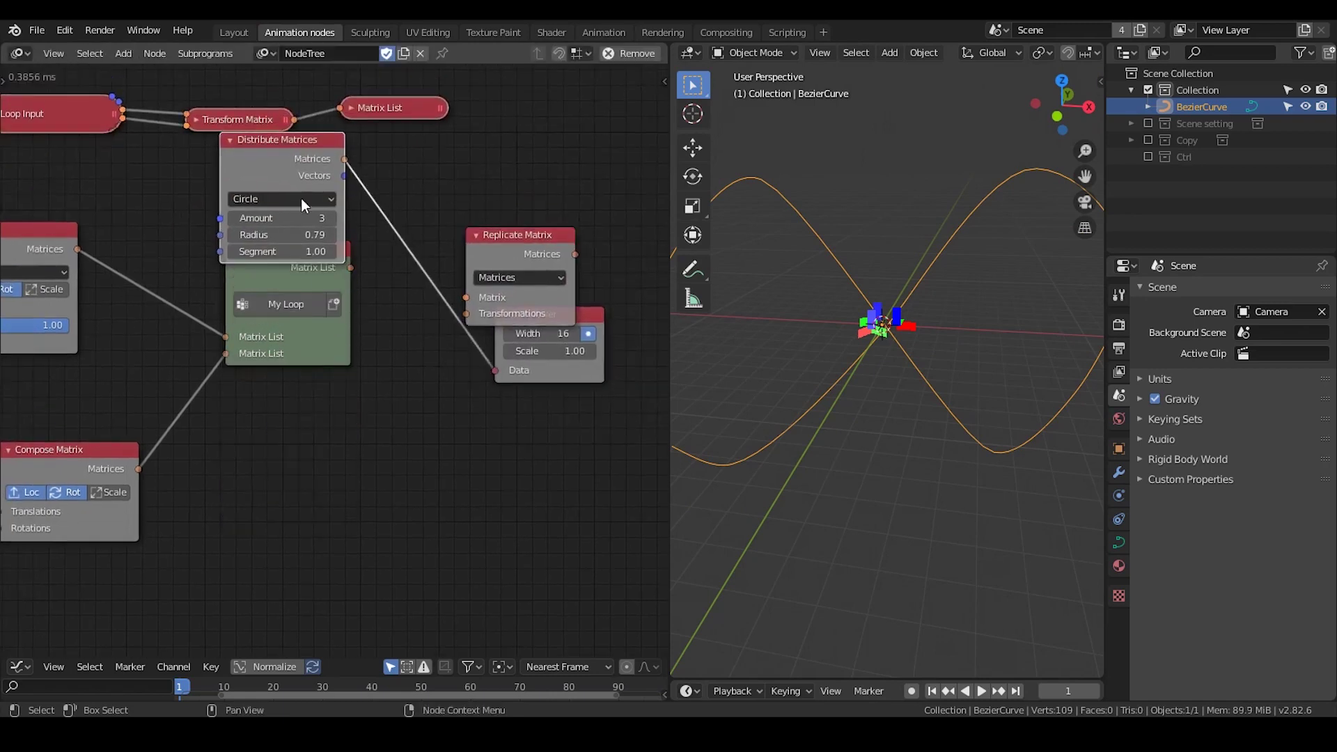
{"action": "left_click_drag", "start_coordinate": [307, 278], "coordinate": [291, 392]}
{"action": "left_click_drag", "start_coordinate": [594, 316], "coordinate": [590, 143]}
Connect Distribute Matrices to Replicate Matrix's Matrices input and Invoke Subprogram's Matrix List to its Transformations input
{"action": "left_click_drag", "start_coordinate": [321, 150], "coordinate": [467, 298]}
{"action": "scroll", "coordinate": [453, 335], "scroll_direction": "up", "scroll_amount": 2}
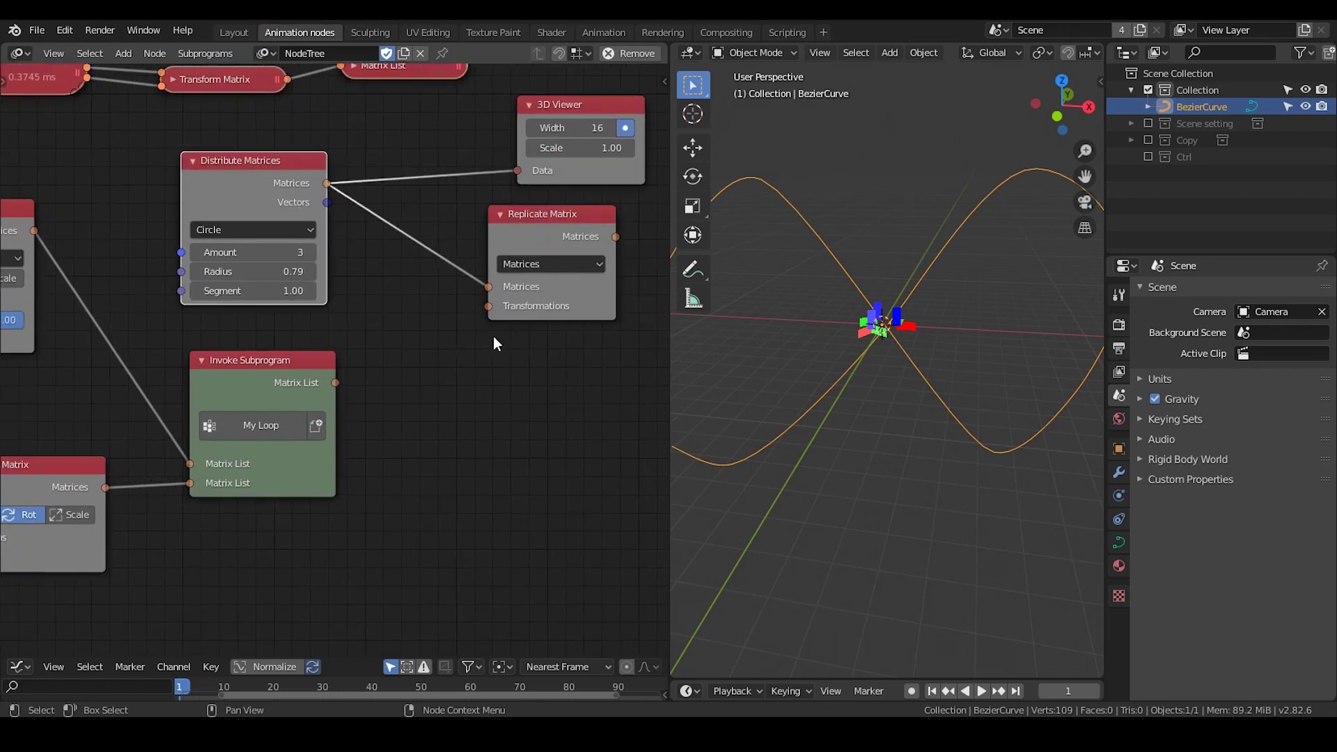
{"action": "middle_click_drag", "start_coordinate": [493, 336], "coordinate": [486, 303]}
{"action": "left_click", "coordinate": [320, 355]}
{"action": "left_click_drag", "start_coordinate": [319, 354], "coordinate": [480, 273]}
Connect Replicate Matrix's Matrices output to the 3D Viewer and move the viewer past Replicate Matrix
{"action": "middle_click_drag", "start_coordinate": [443, 238], "coordinate": [256, 276]}
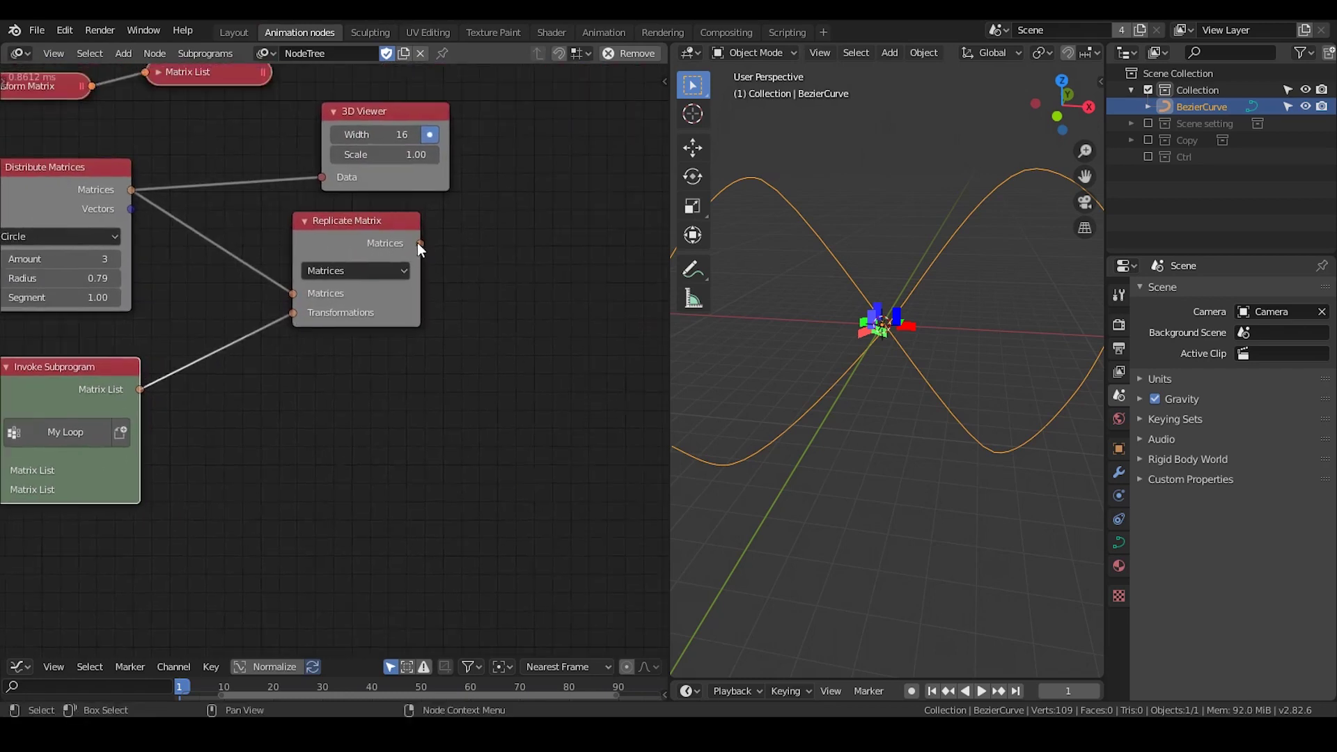
{"action": "left_click_drag", "start_coordinate": [418, 243], "coordinate": [322, 176]}
{"action": "left_click_drag", "start_coordinate": [362, 115], "coordinate": [488, 184]}
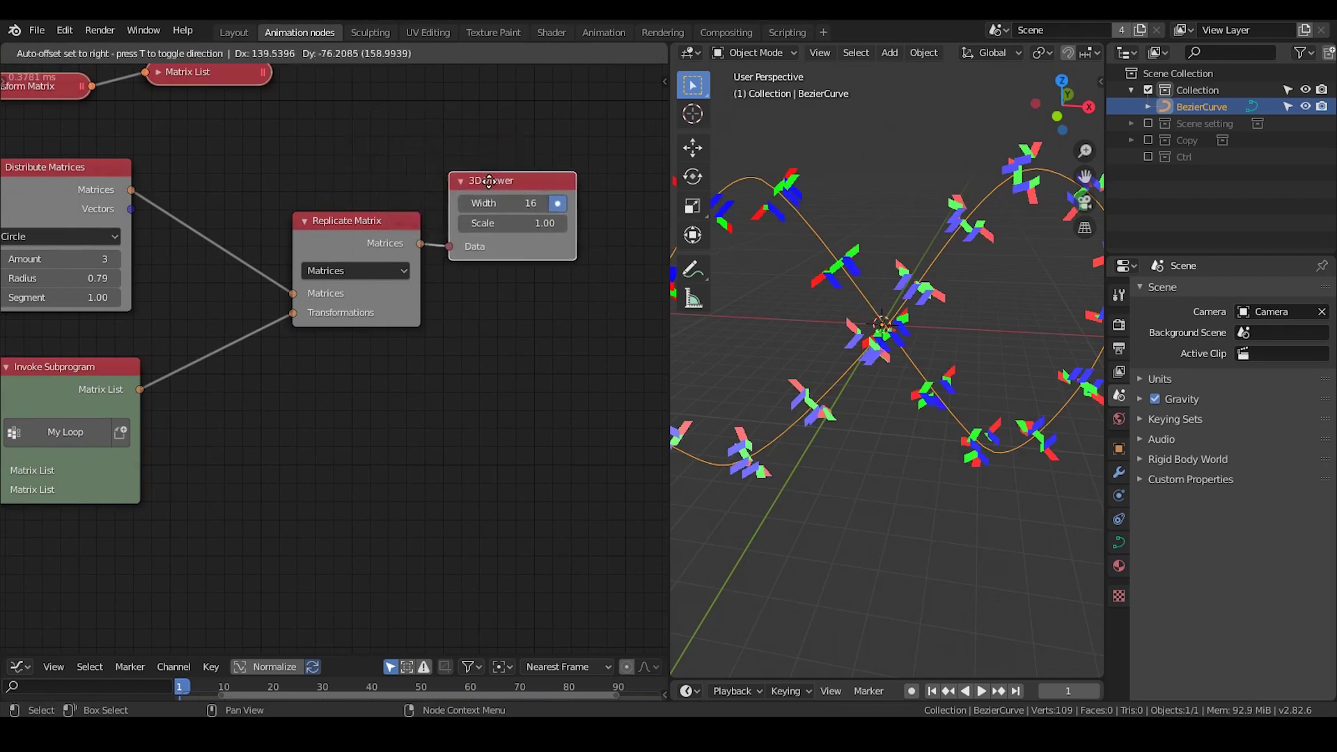
Reposition the 3D Viewer and Replicate Matrix nodes to leave a wider gap between them
{"action": "middle_click_drag", "start_coordinate": [780, 223], "coordinate": [909, 334]}
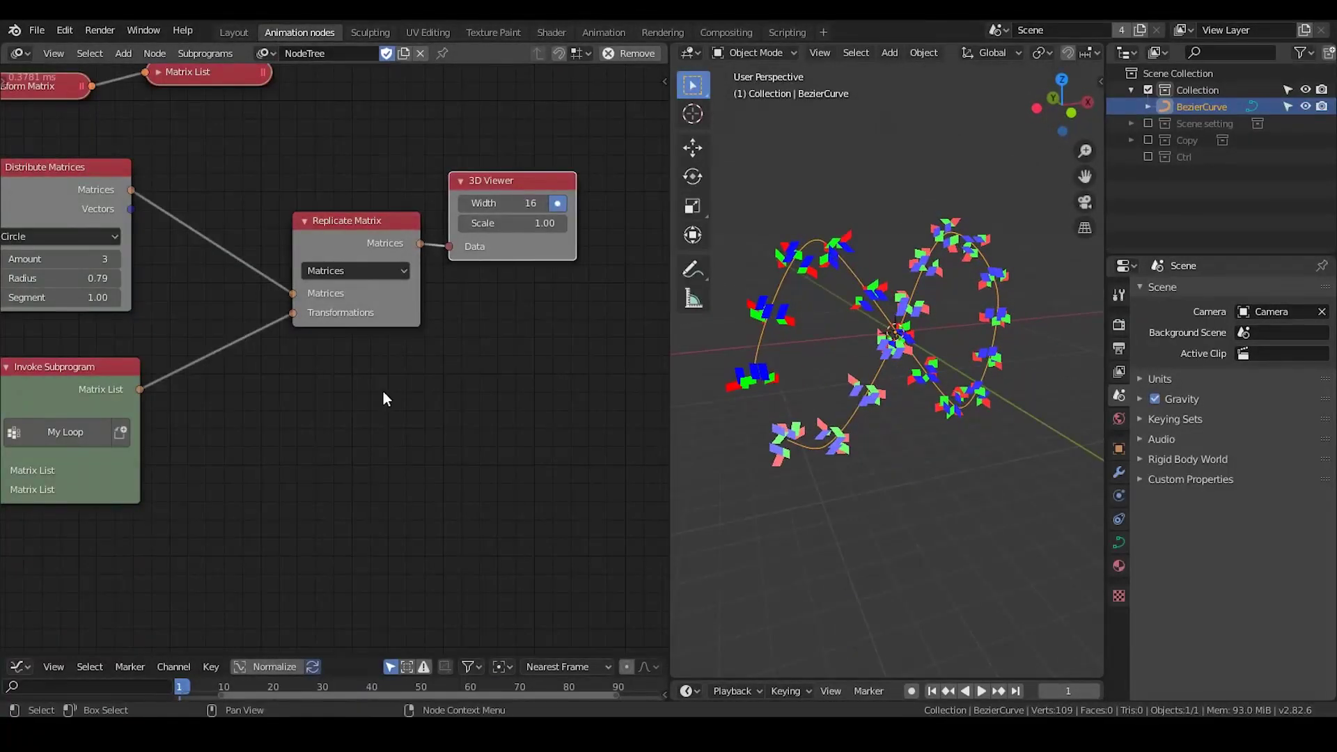
{"action": "middle_click_drag", "start_coordinate": [813, 364], "coordinate": [788, 254]}
{"action": "scroll", "coordinate": [880, 346], "scroll_direction": "up", "scroll_amount": 3}
{"action": "left_click_drag", "start_coordinate": [492, 183], "coordinate": [552, 170]}
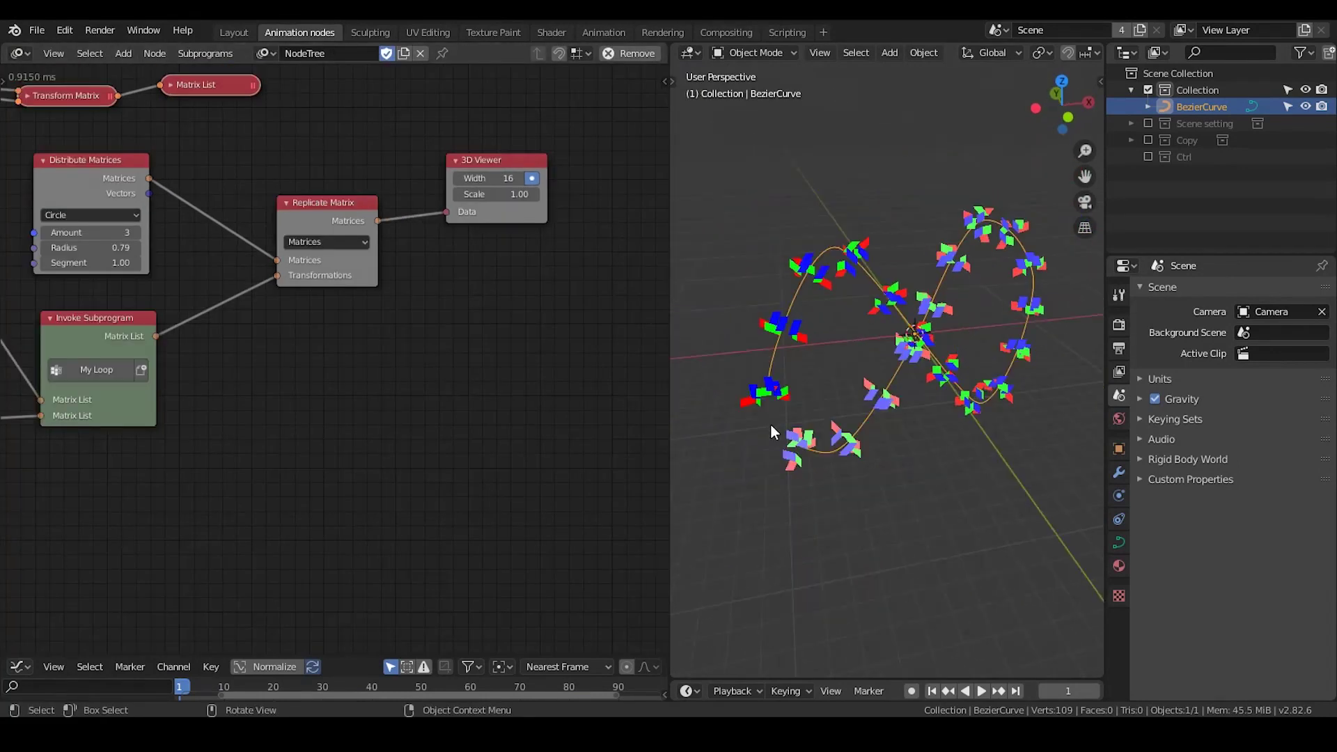
{"action": "scroll", "coordinate": [771, 425], "scroll_direction": "up", "scroll_amount": 3}
{"action": "middle_click_drag", "start_coordinate": [764, 424], "coordinate": [858, 141]}
{"action": "middle_click_drag", "start_coordinate": [856, 308], "coordinate": [828, 199]}
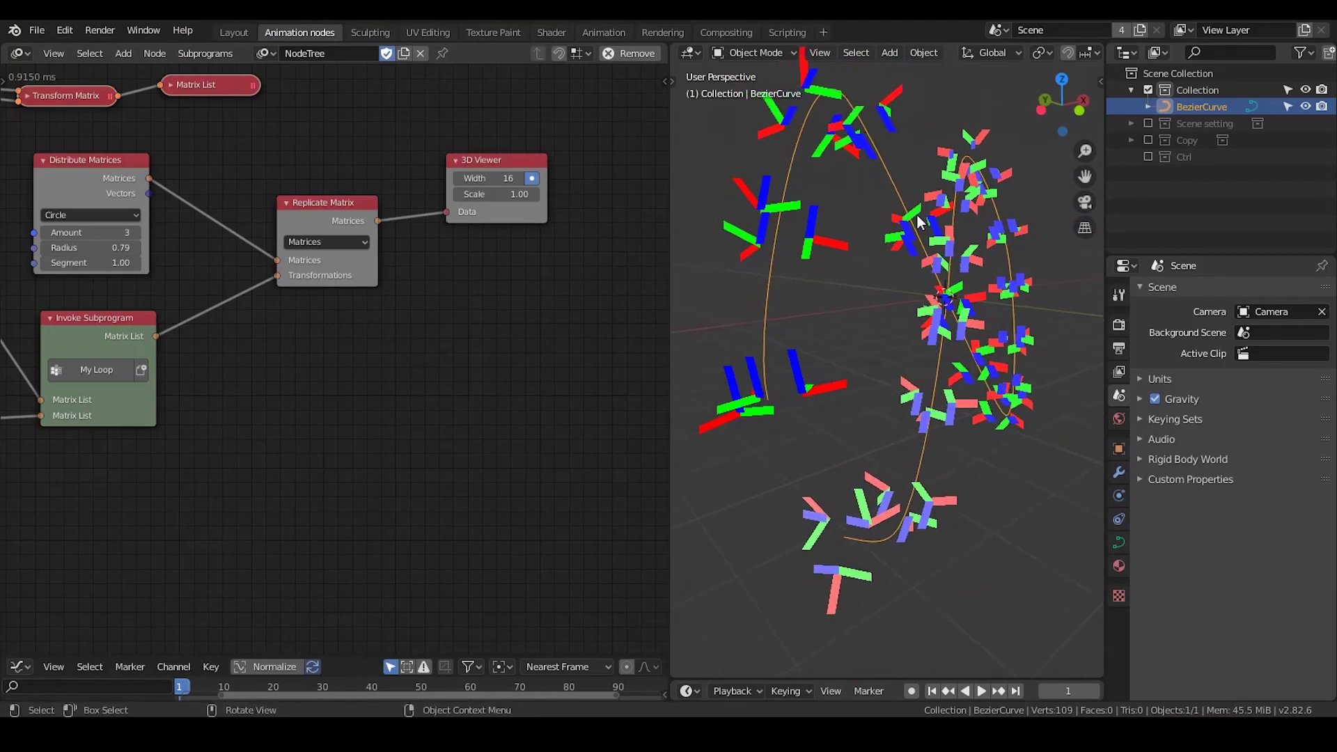
{"action": "left_click_drag", "start_coordinate": [343, 203], "coordinate": [295, 201]}
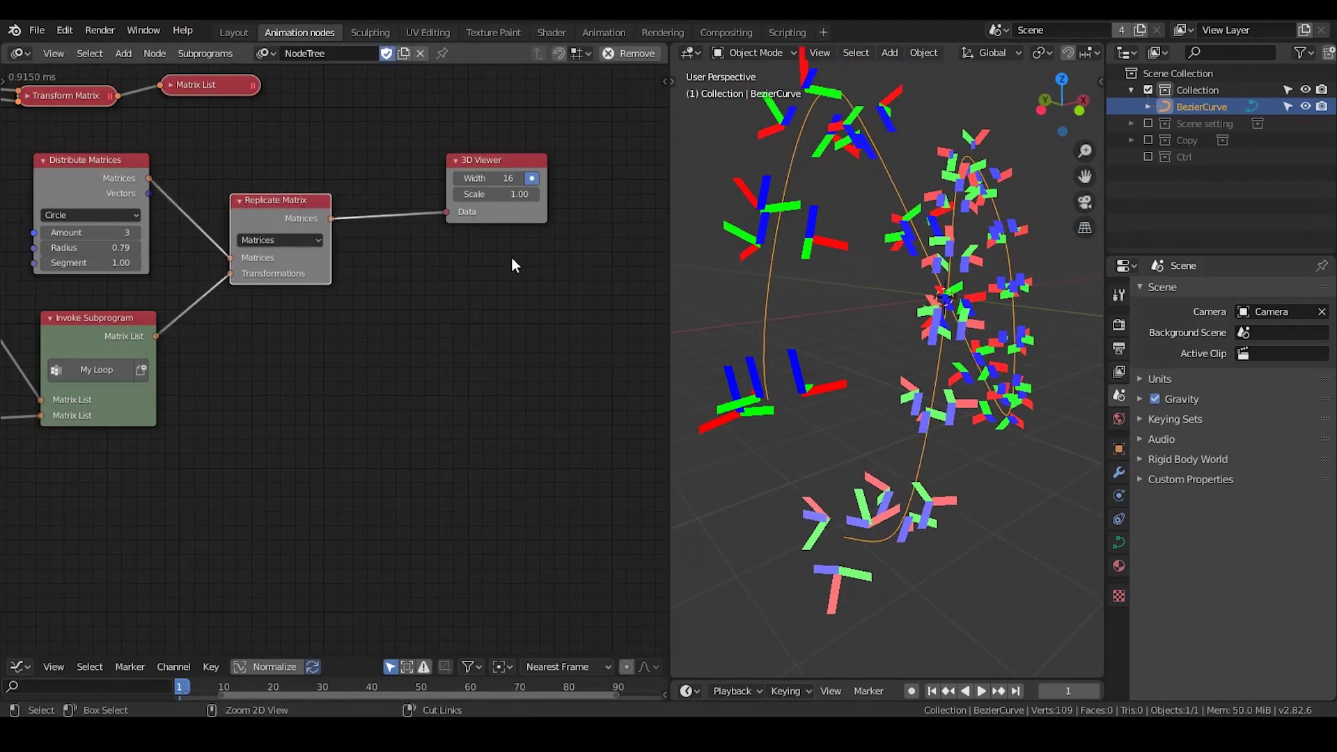
Add a Spline from Points node below the 3D Viewer
{"action": "key", "text": "ctrl+a"}
{"action": "type", "text": "spline from"}
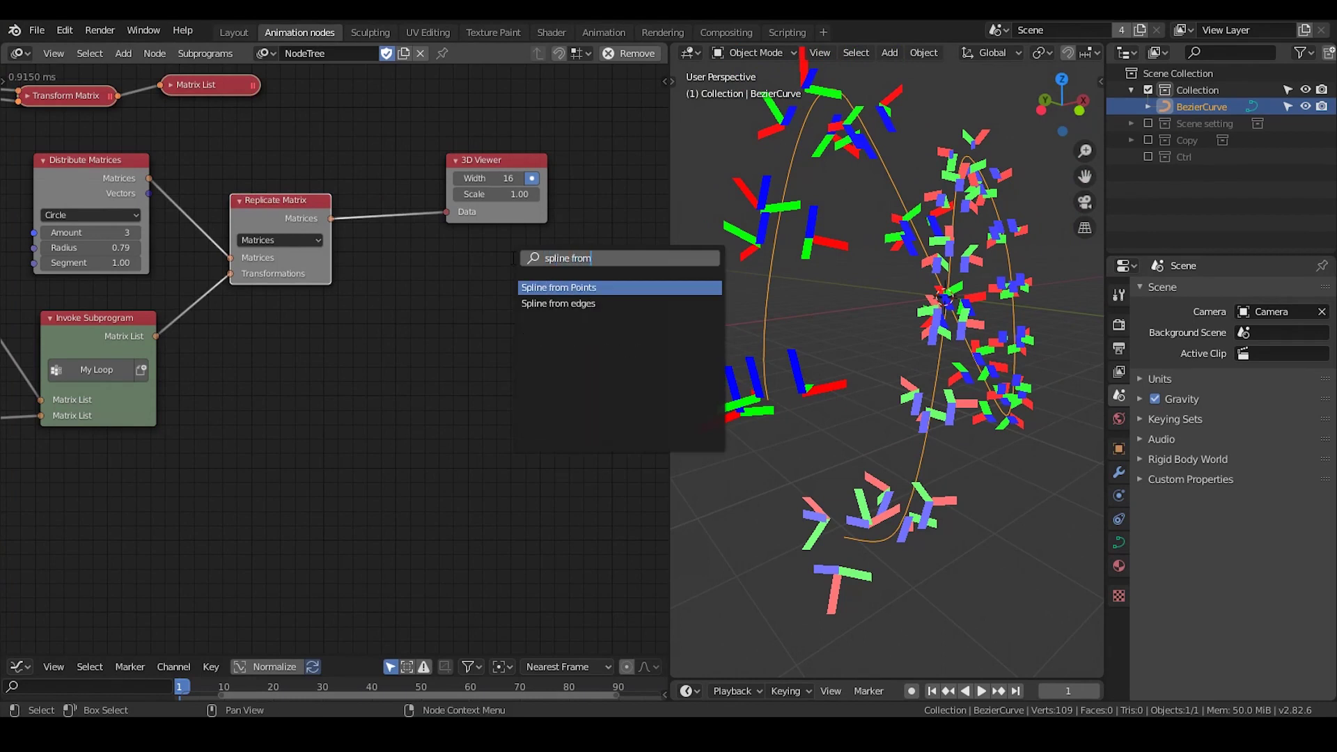
{"action": "key", "text": "Return"}
{"action": "left_click", "coordinate": [519, 256]}
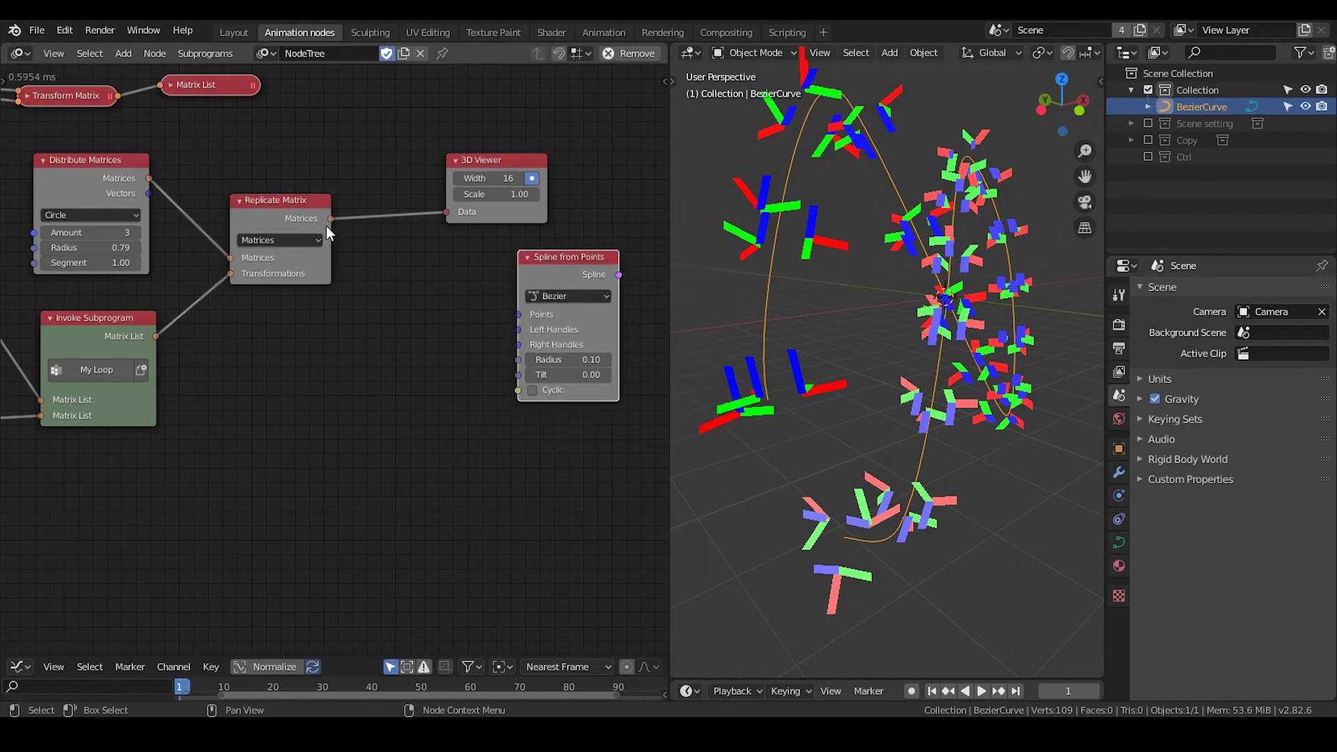
Connect Replicate Matrix's Matrices output to Spline from Points' Points input and move the inserted Decompose Matrix node lower
{"action": "left_click_drag", "start_coordinate": [330, 218], "coordinate": [512, 320]}
{"action": "middle_click_drag", "start_coordinate": [541, 365], "coordinate": [434, 347]}
{"action": "left_click_drag", "start_coordinate": [311, 235], "coordinate": [310, 271]}
Add a Curve Object Output node and connect Spline from Points' Spline output to its Spline input
{"action": "middle_click_drag", "start_coordinate": [590, 243], "coordinate": [497, 241]}
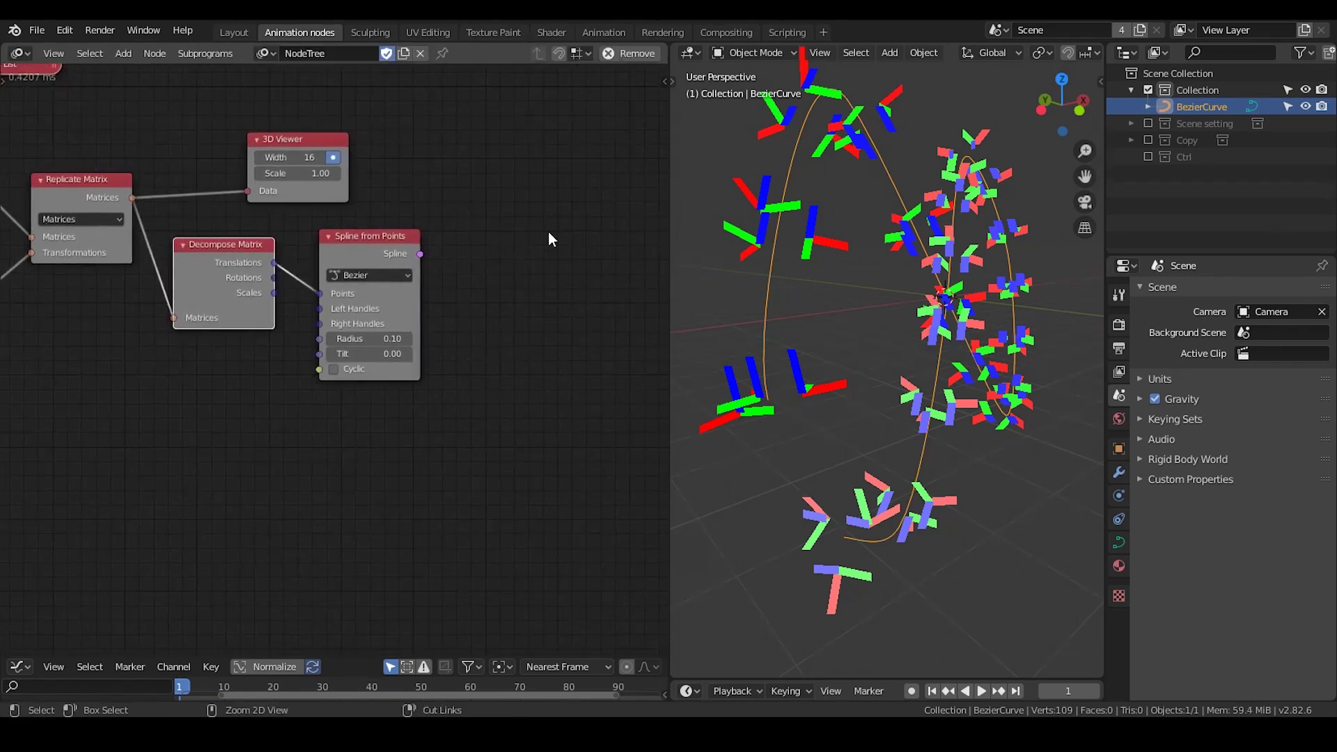
{"action": "key", "text": "ctrl+a"}
{"action": "type", "text": "curve obj"}
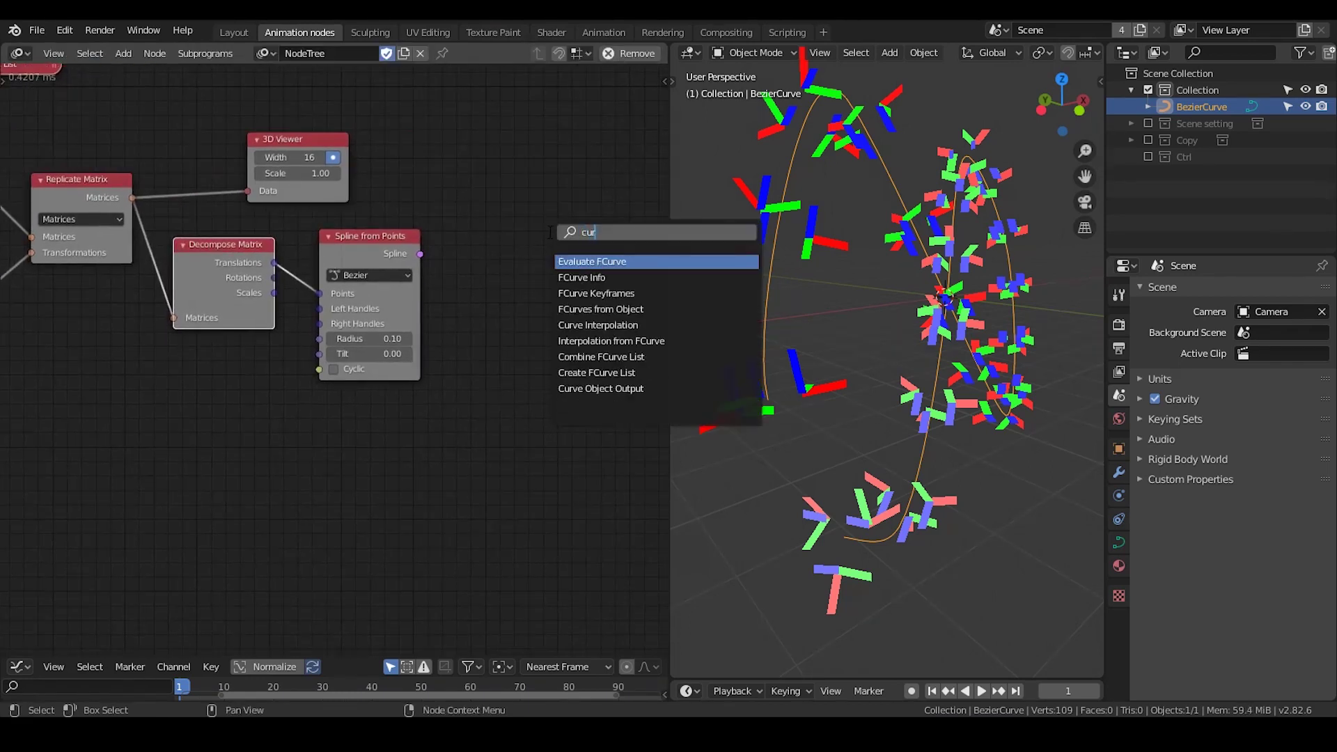
{"action": "key", "text": "Return"}
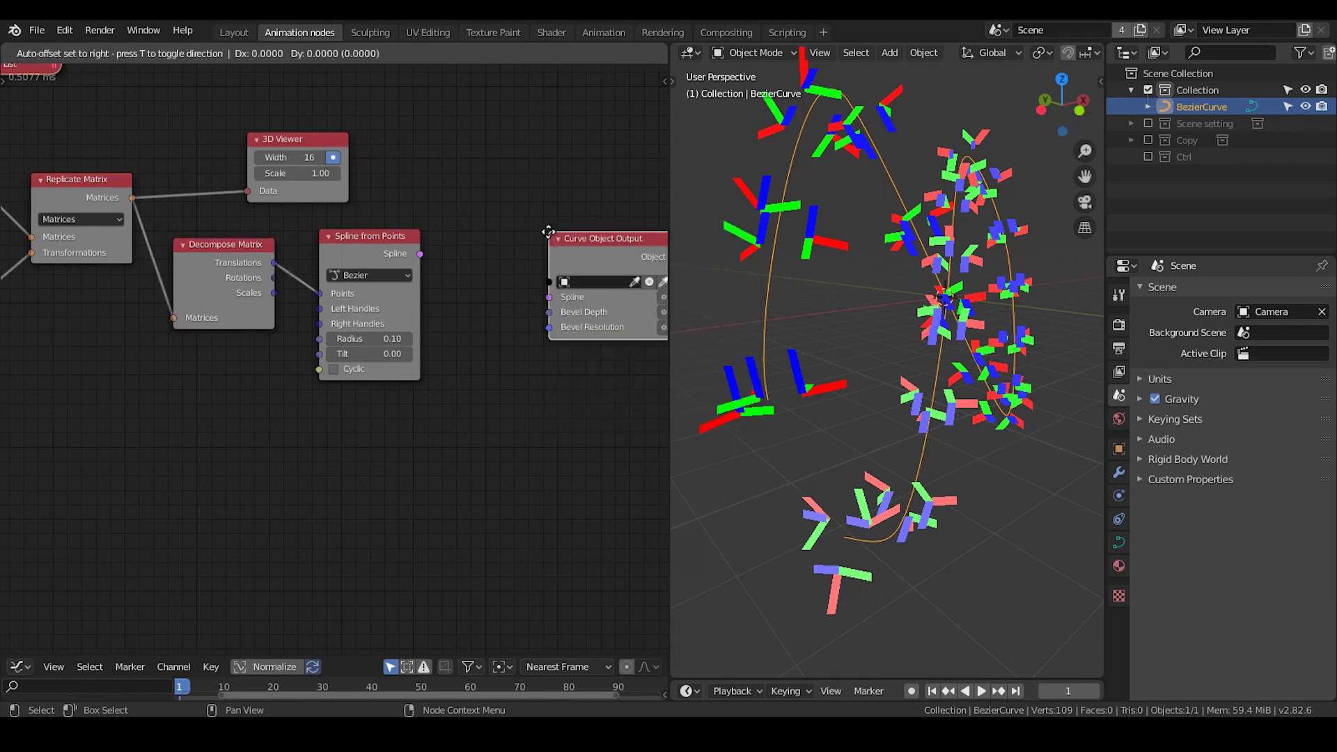
{"action": "left_click", "coordinate": [523, 209]}
{"action": "left_click_drag", "start_coordinate": [420, 253], "coordinate": [519, 266]}
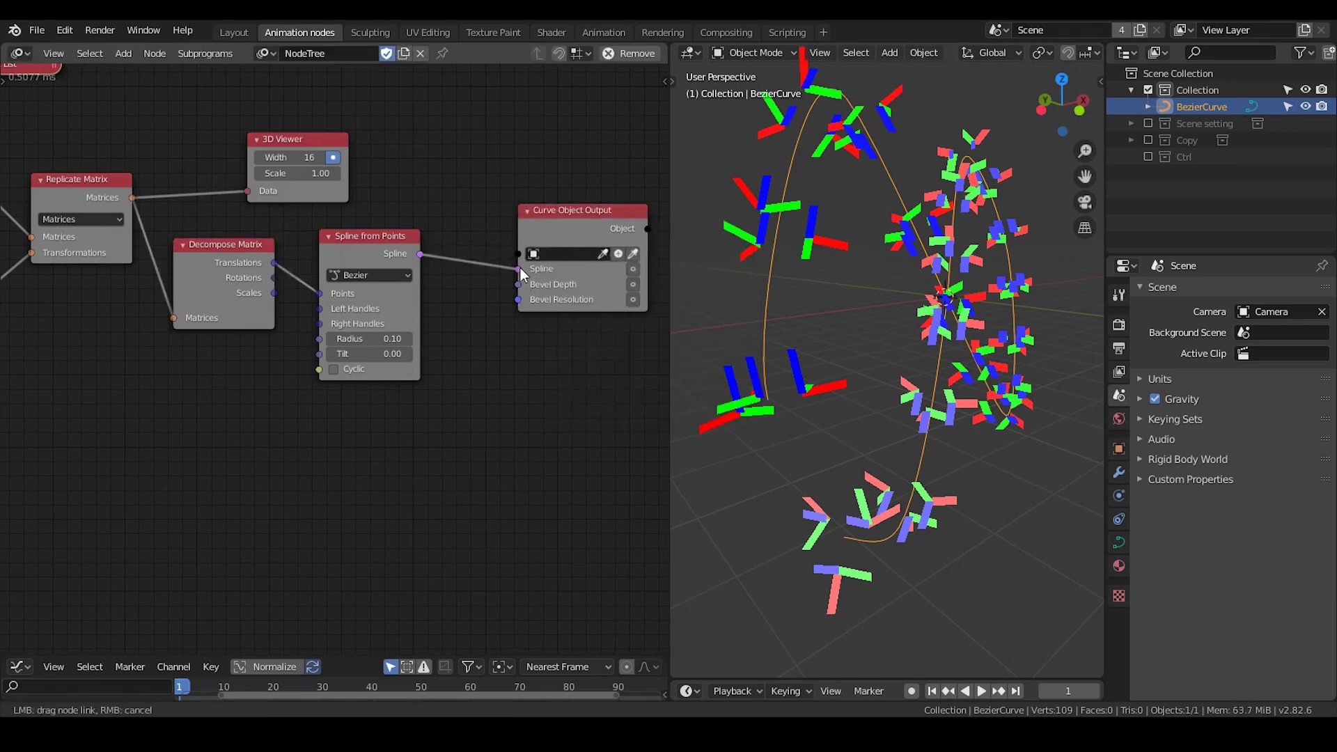
Give Curve Object Output a new target object and an enabled Bevel Depth of 0.66, and turn off the 3D Viewer's display
{"action": "left_click", "coordinate": [634, 283]}
{"action": "middle_click_drag", "start_coordinate": [580, 252], "coordinate": [511, 221]}
{"action": "scroll", "coordinate": [511, 221], "scroll_direction": "up", "scroll_amount": 1}
{"action": "left_click_drag", "start_coordinate": [533, 182], "coordinate": [552, 183]}
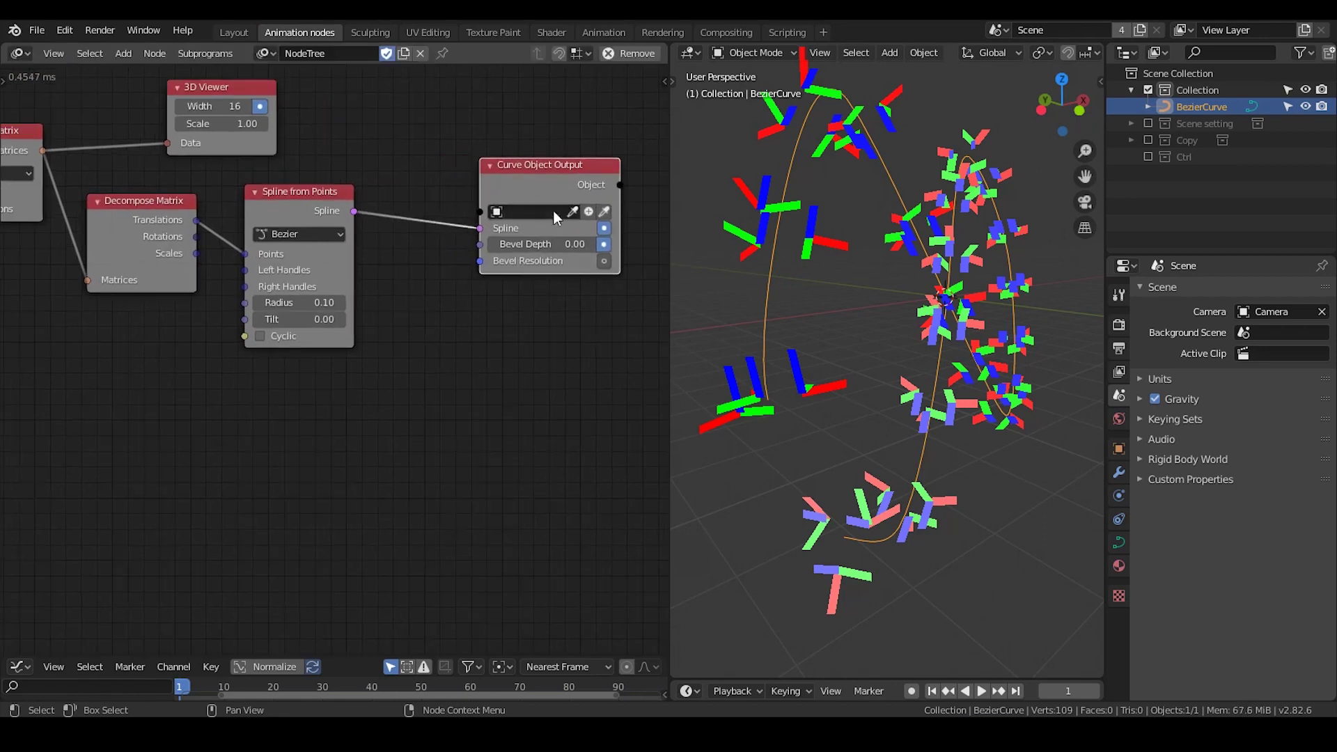
{"action": "left_click", "coordinate": [587, 212]}
{"action": "left_click_drag", "start_coordinate": [544, 245], "coordinate": [590, 244]}
{"action": "left_click", "coordinate": [259, 105]}
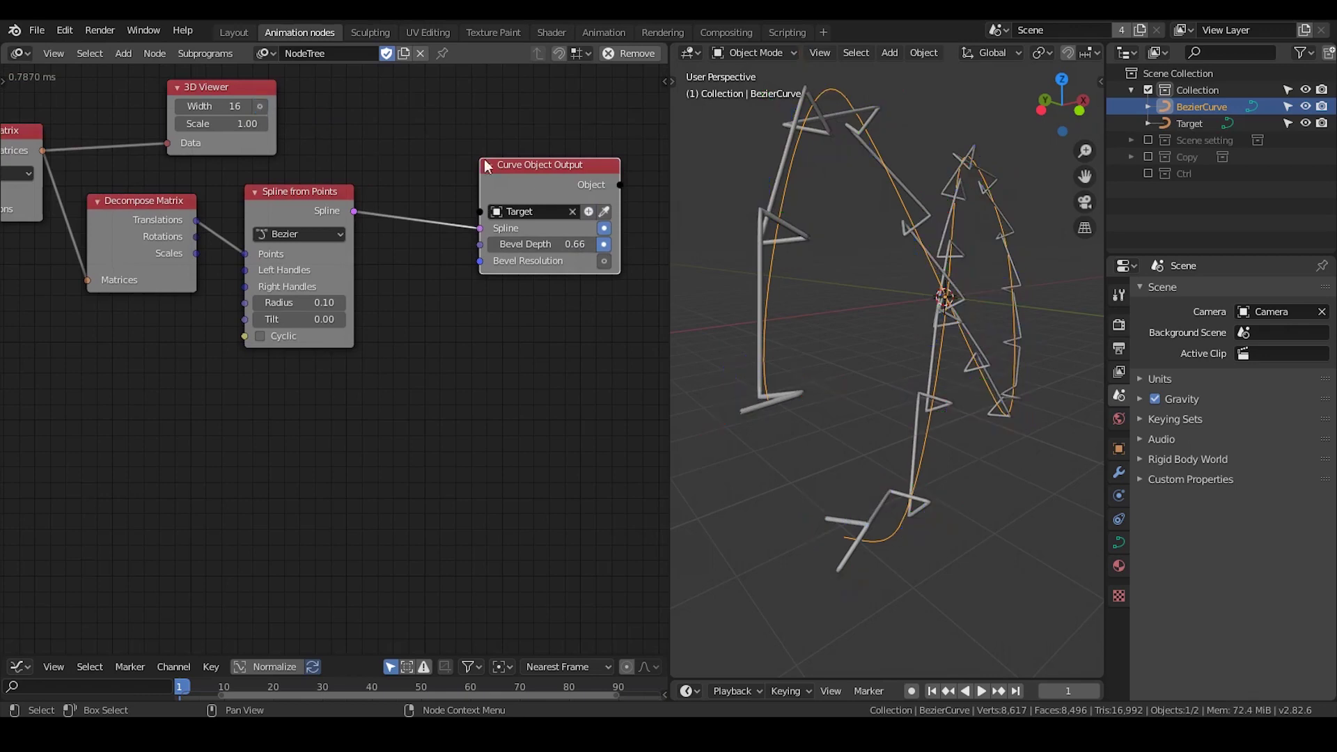
Move Curve Object Output farther away and insert a Smooth Bezier Spline node between it and Spline from Points
{"action": "left_click_drag", "start_coordinate": [483, 160], "coordinate": [556, 152]}
{"action": "key", "text": "ctrl+a"}
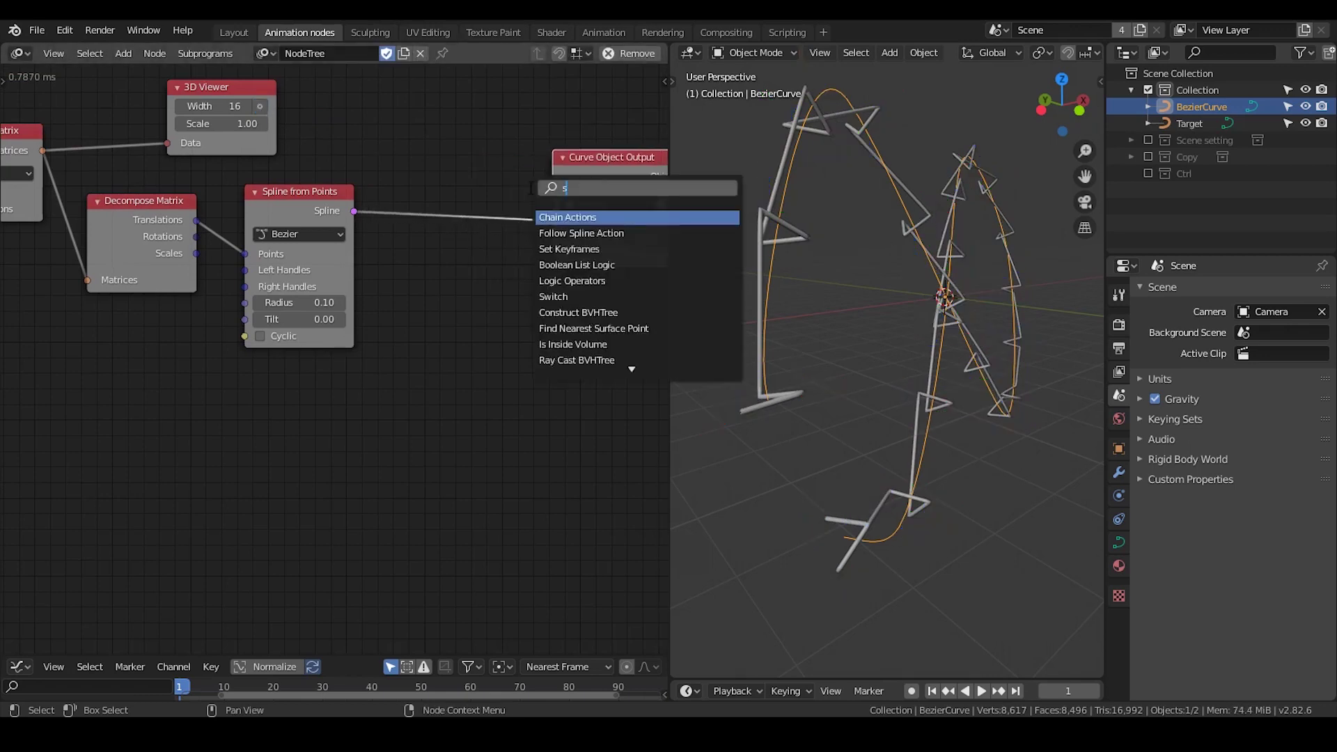
{"action": "type", "text": "smooth"}
{"action": "key", "text": "Return"}
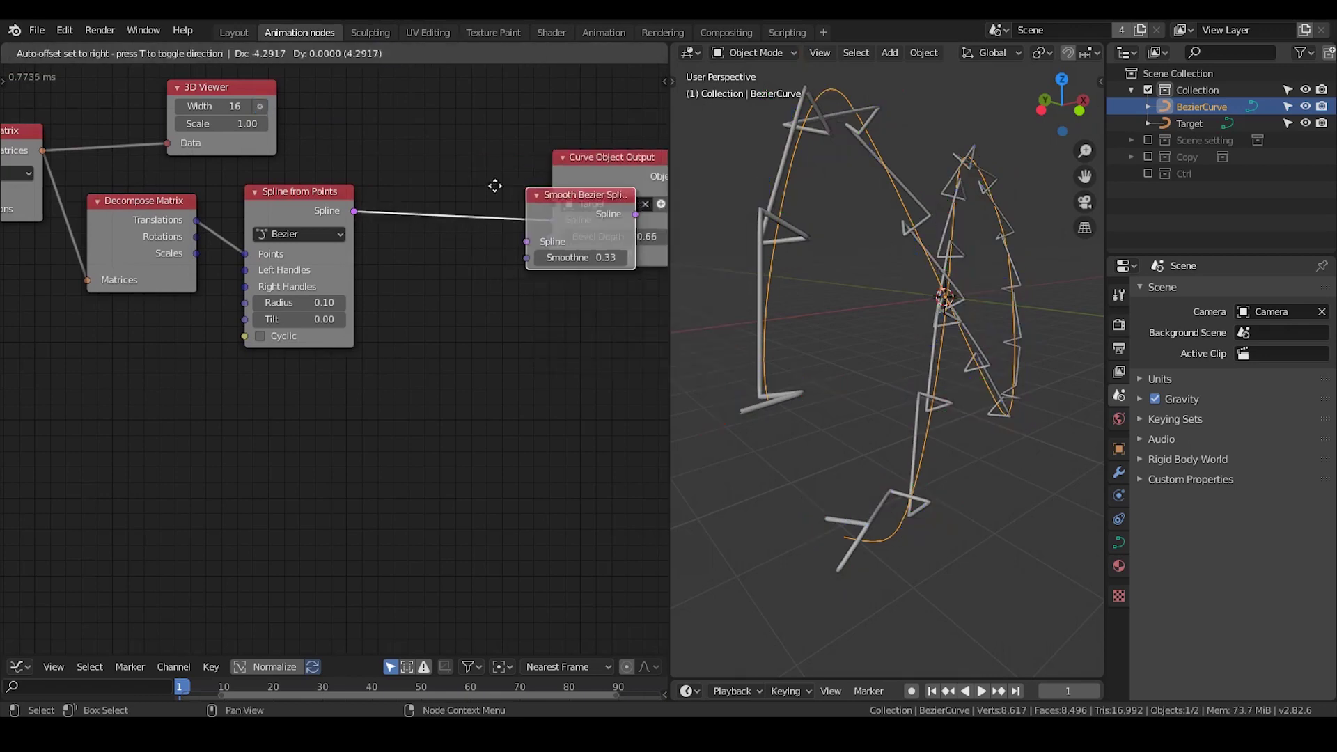
{"action": "left_click", "coordinate": [495, 186]}
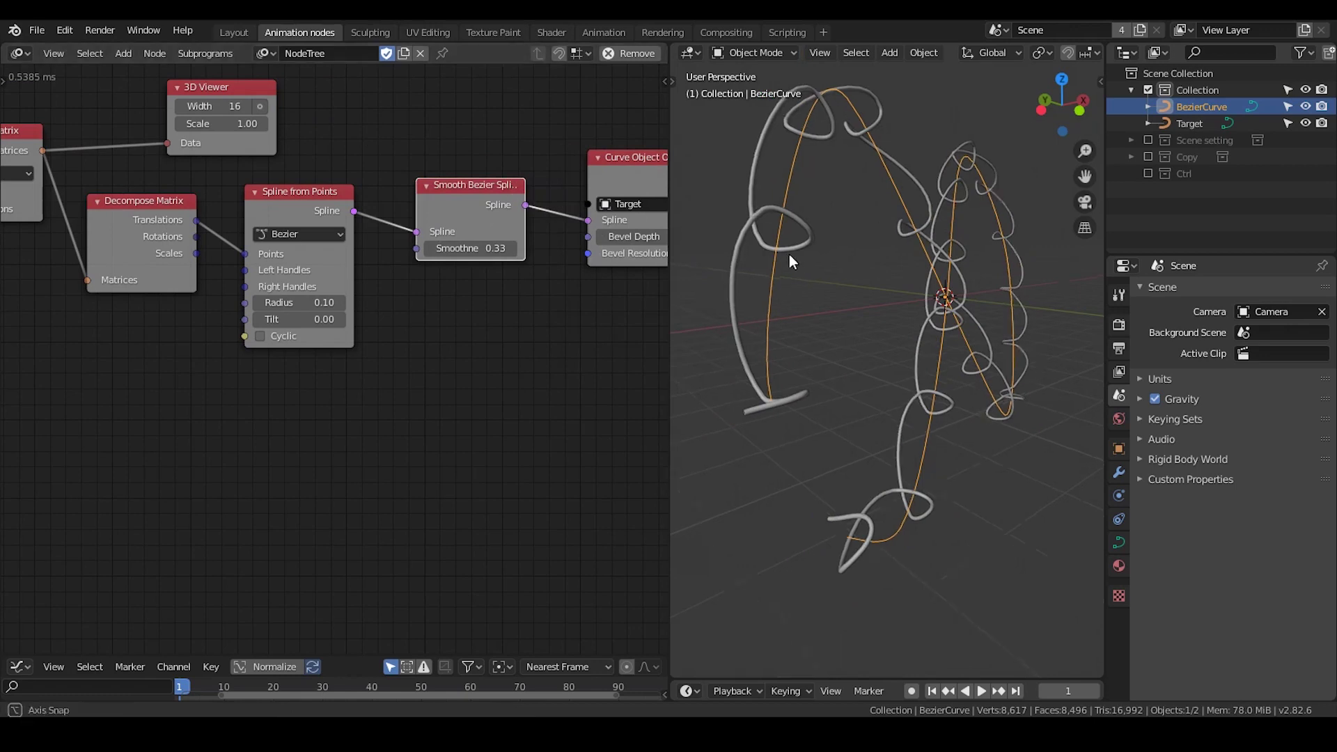
Examine from several angles how the smoothed curve runs through the replicated matrices, showing the 3D Viewer's matrices only for the inspection
{"action": "middle_click_drag", "start_coordinate": [788, 253], "coordinate": [831, 265]}
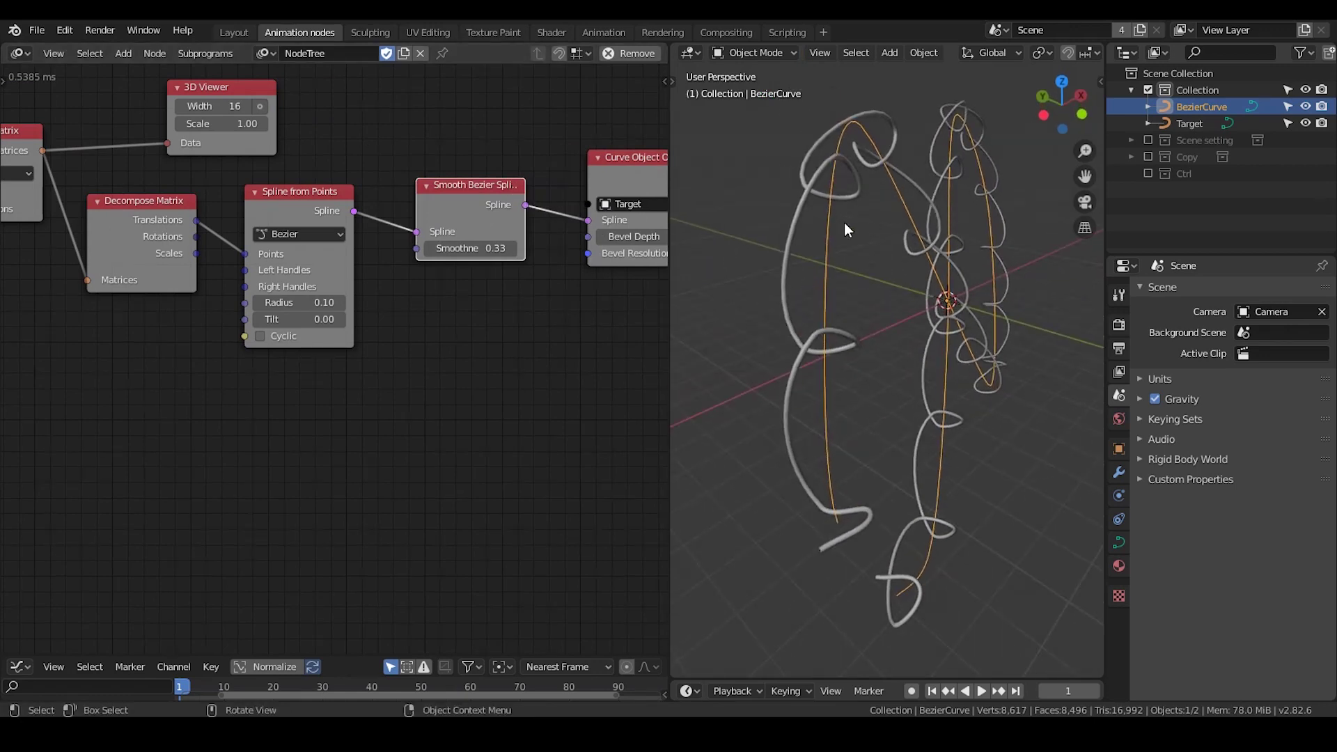
{"action": "middle_click_drag", "start_coordinate": [840, 294], "coordinate": [836, 272]}
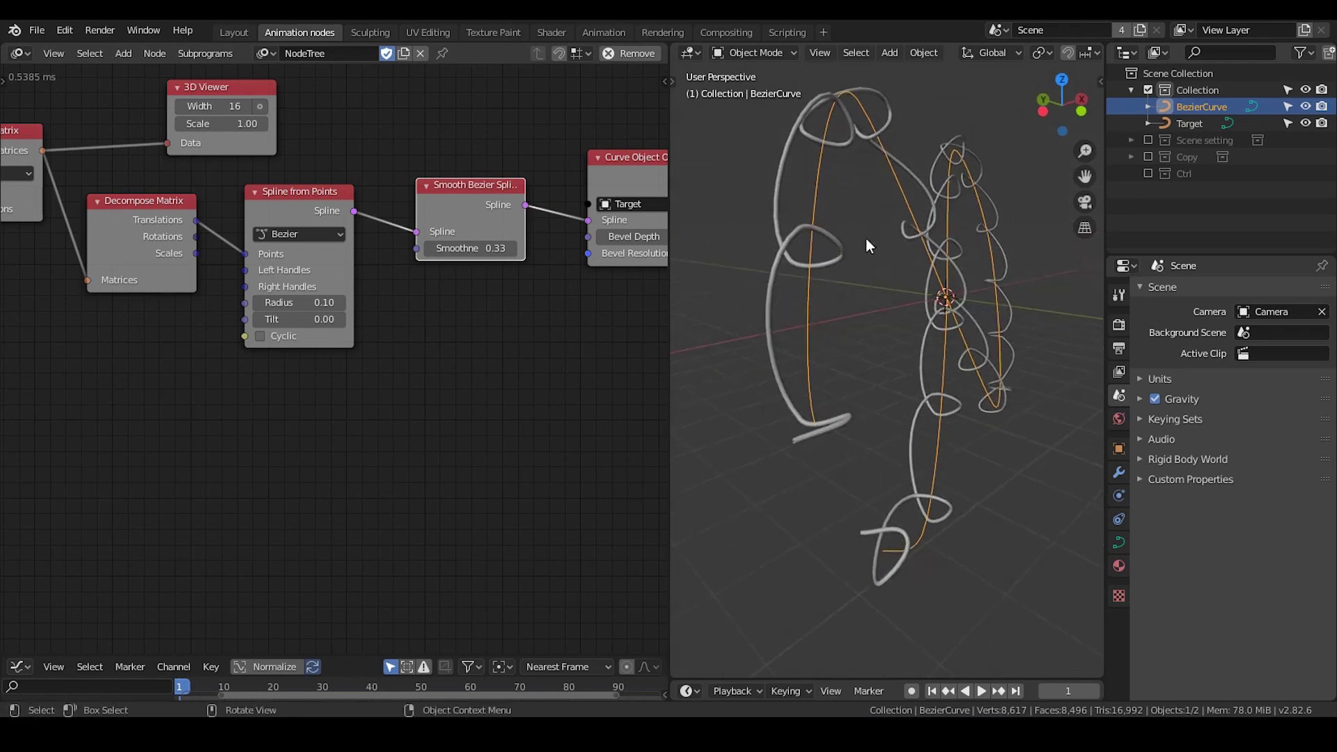
{"action": "left_click", "coordinate": [260, 106]}
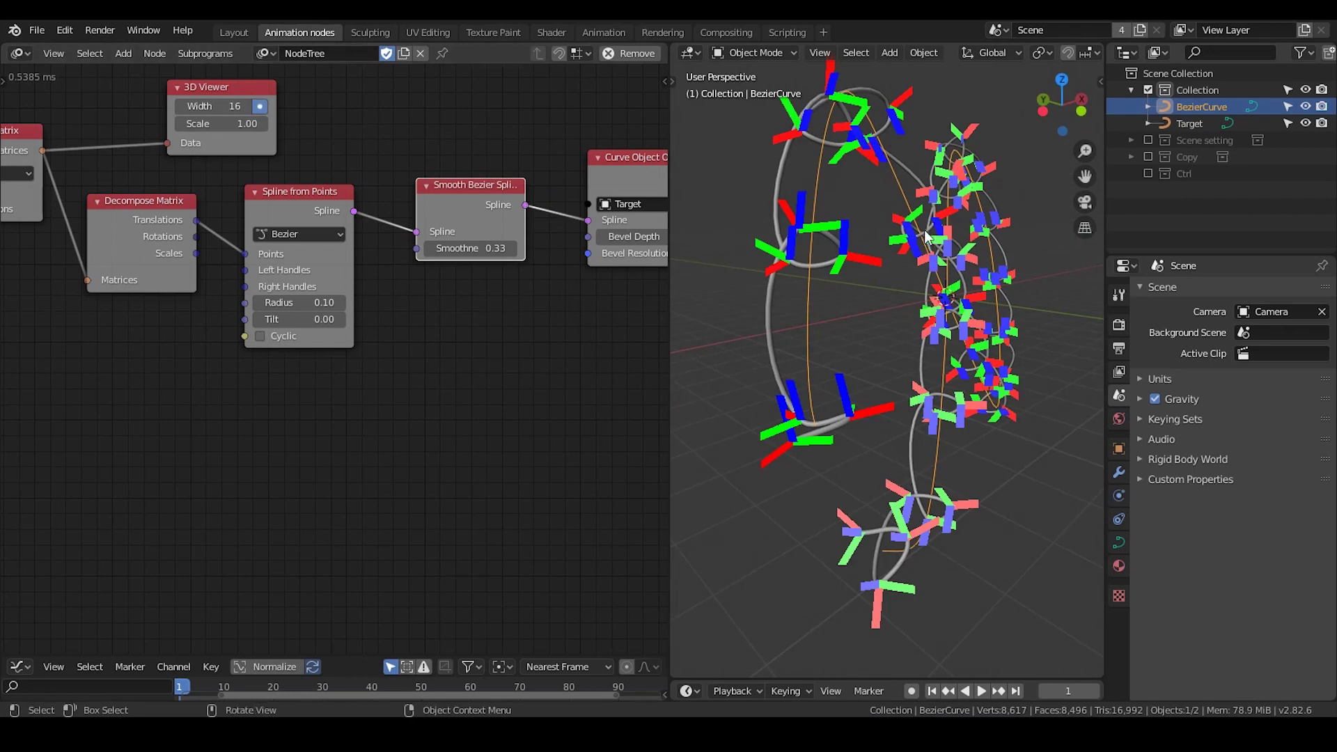
{"action": "middle_click_drag", "start_coordinate": [855, 259], "coordinate": [867, 242]}
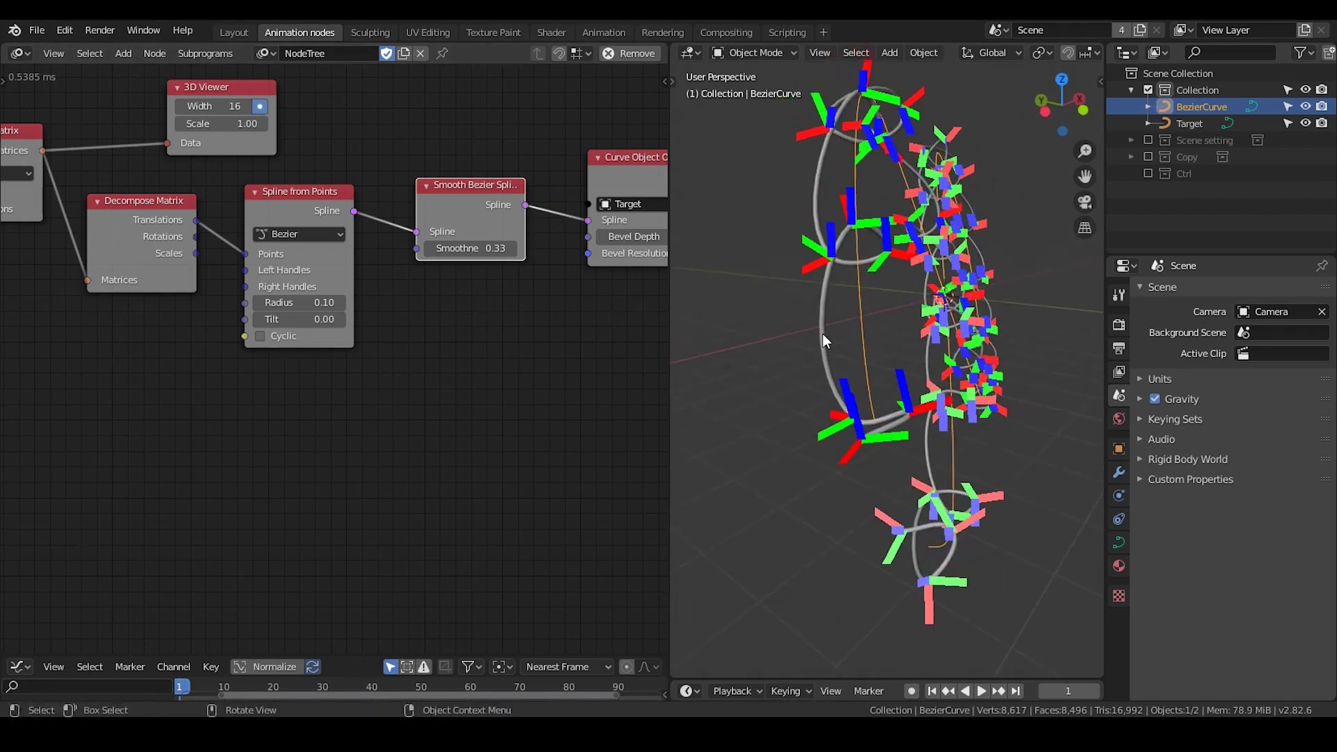
{"action": "scroll", "coordinate": [800, 390], "scroll_direction": "up", "scroll_amount": 2}
{"action": "middle_click_drag", "start_coordinate": [930, 441], "coordinate": [892, 412]}
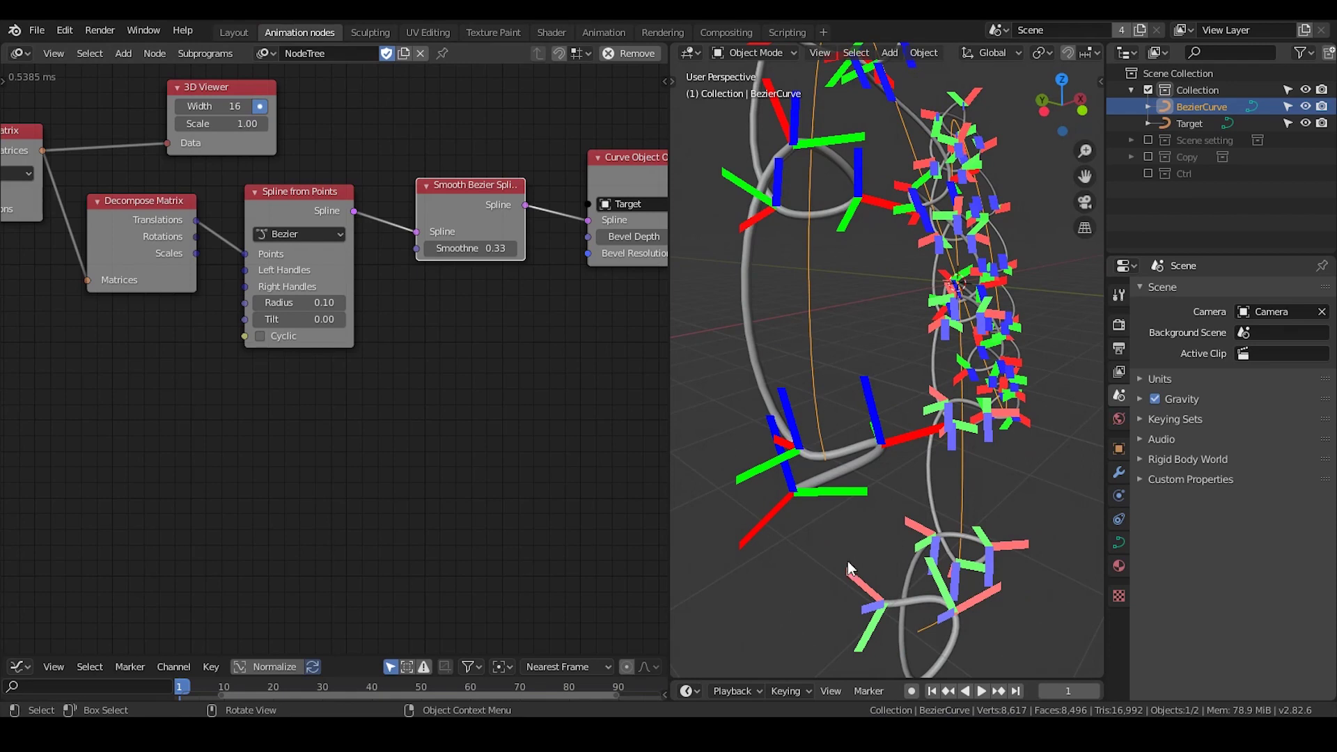
{"action": "middle_click_drag", "start_coordinate": [827, 426], "coordinate": [848, 419]}
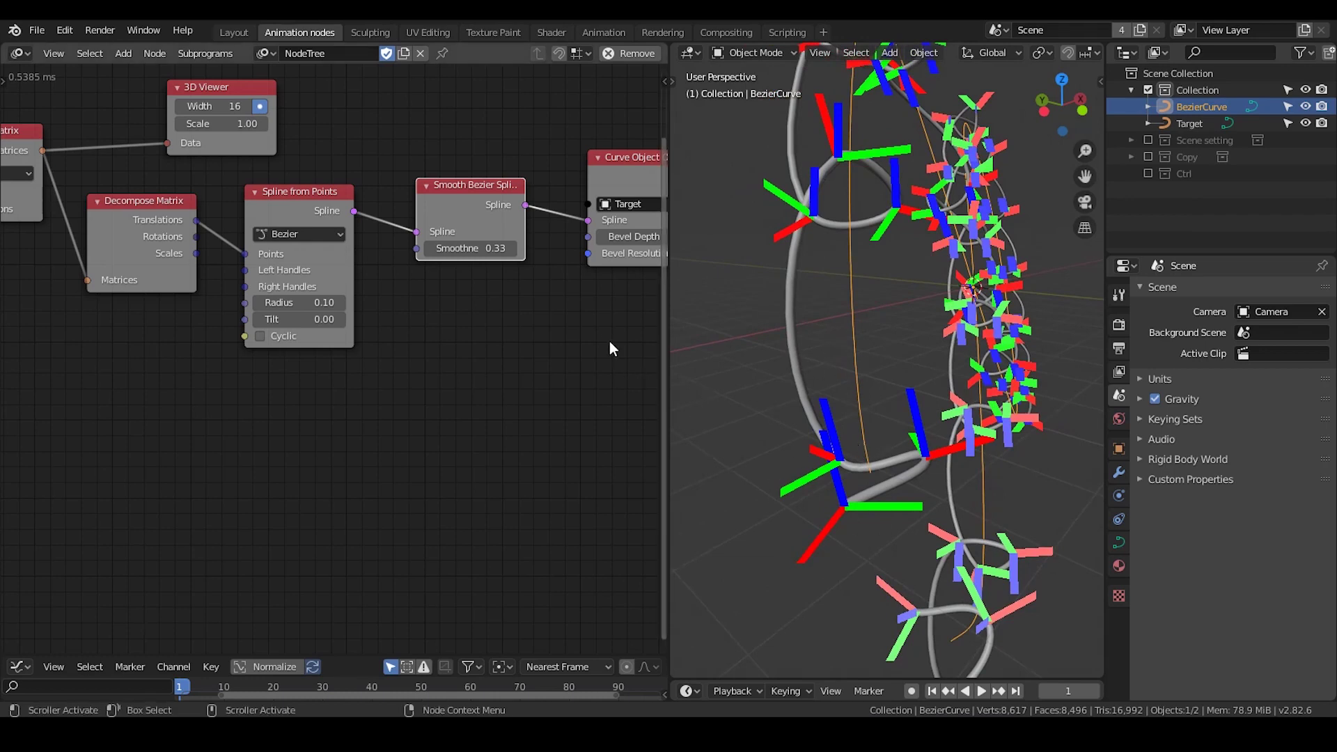
{"action": "left_click", "coordinate": [262, 105]}
Add an Object Instancer node above the 3D Viewer
{"action": "middle_click_drag", "start_coordinate": [410, 287], "coordinate": [586, 510]}
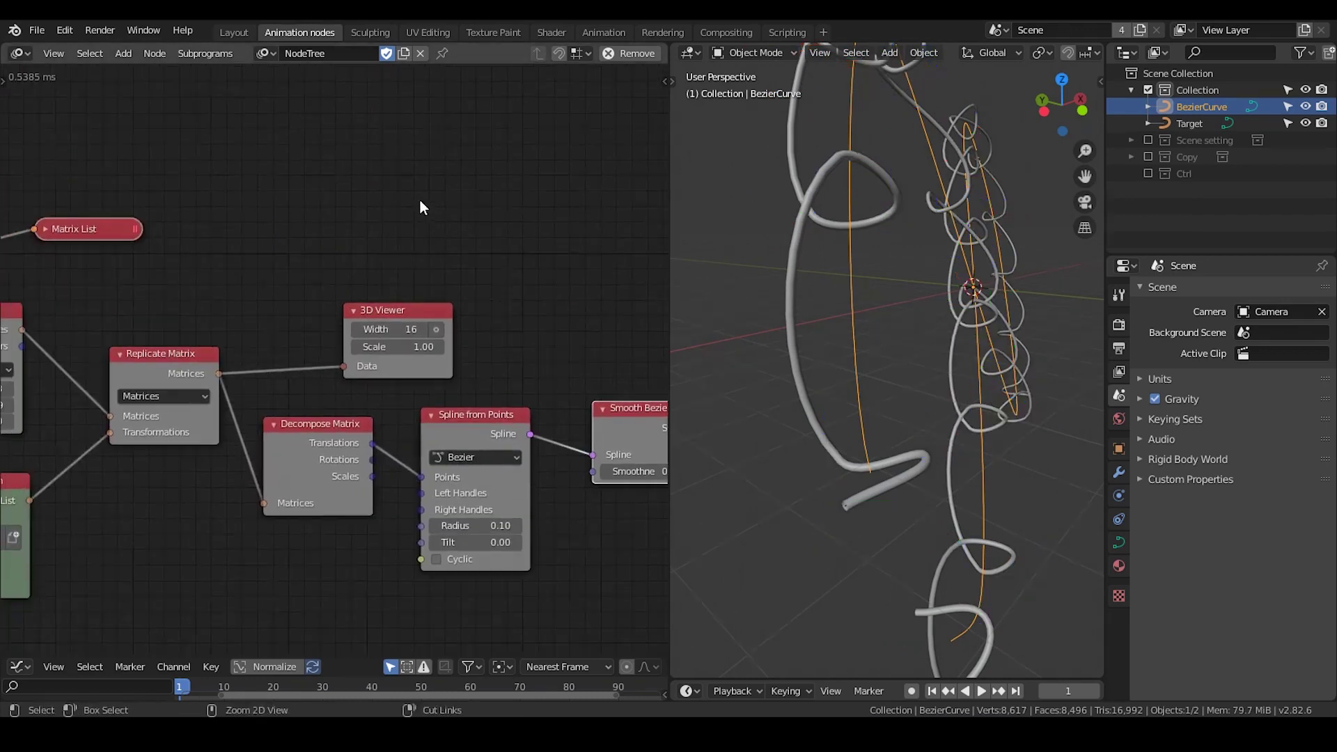
{"action": "key", "text": "ctrl+a"}
{"action": "type", "text": "object insta"}
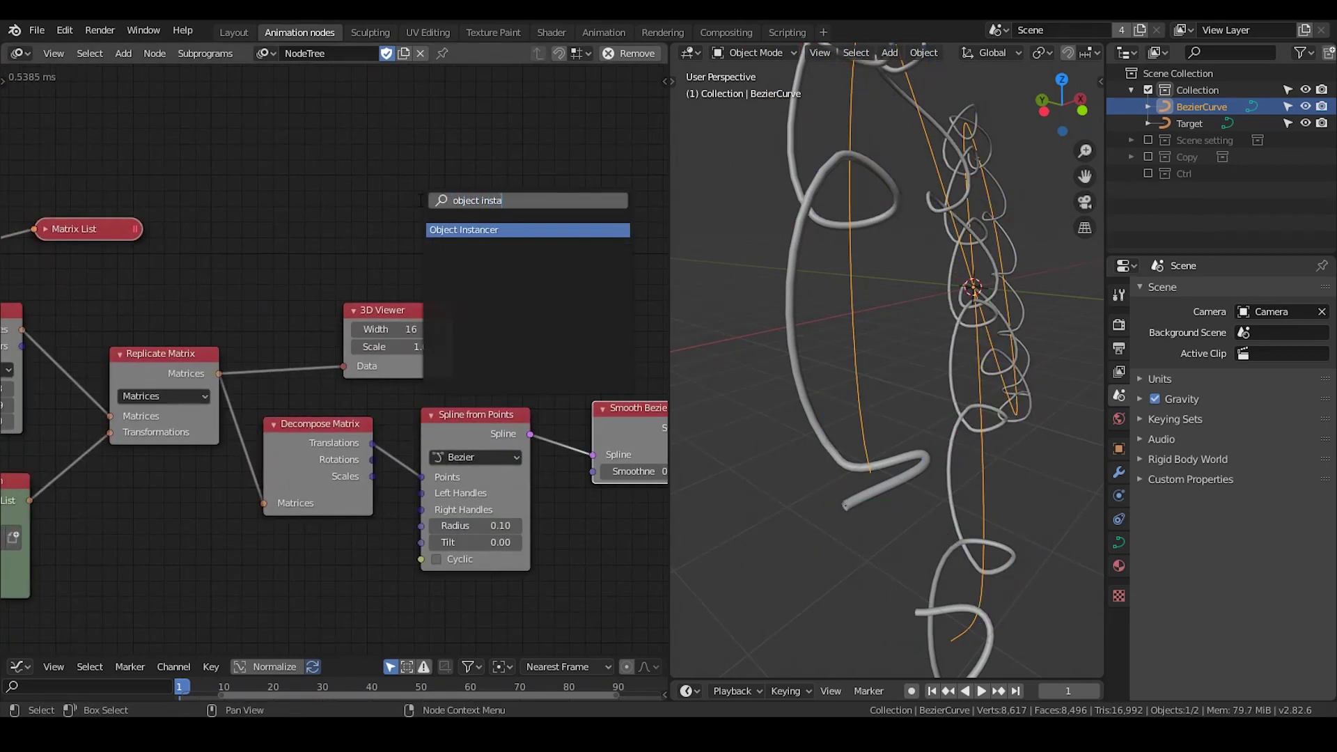
{"action": "key", "text": "Return"}
{"action": "left_click", "coordinate": [337, 139]}
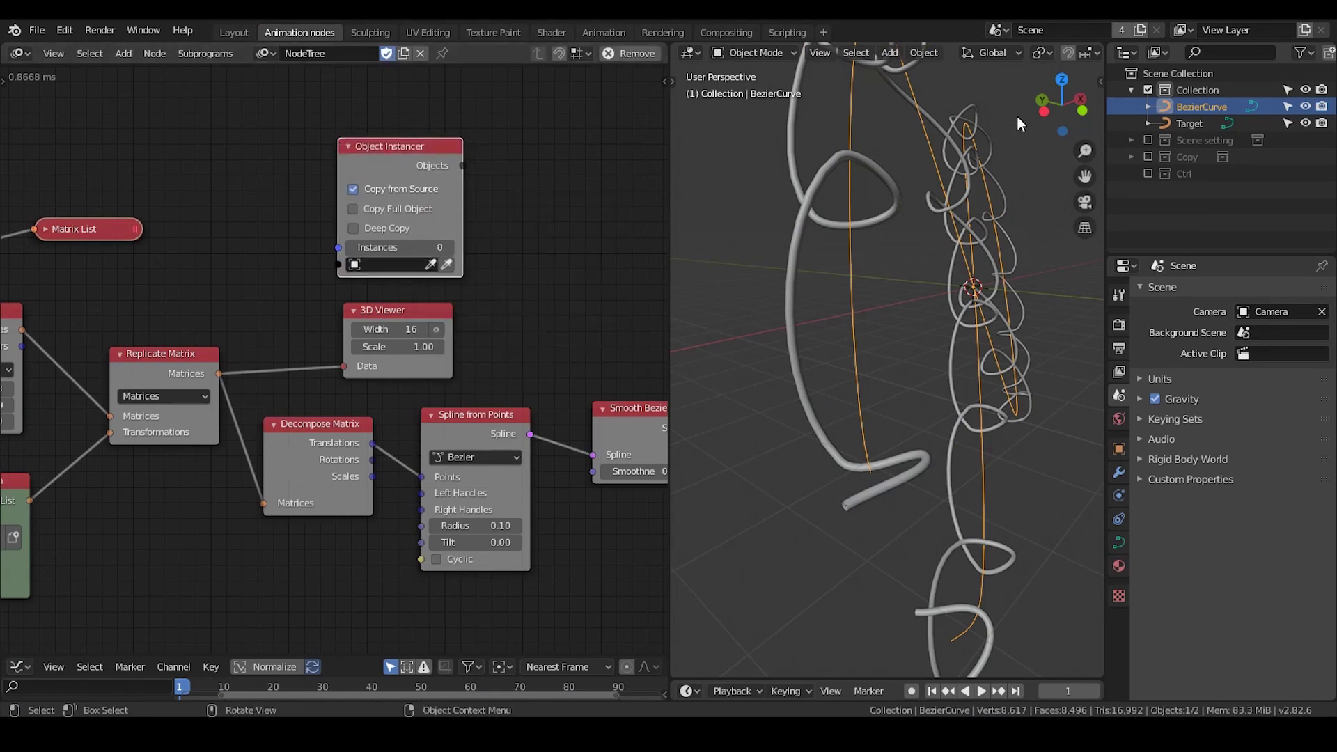
Assign Target as the Object Instancer's source with Copy Full Object and Deep Copy enabled, and set Instances to 3
{"action": "left_click", "coordinate": [1192, 123]}
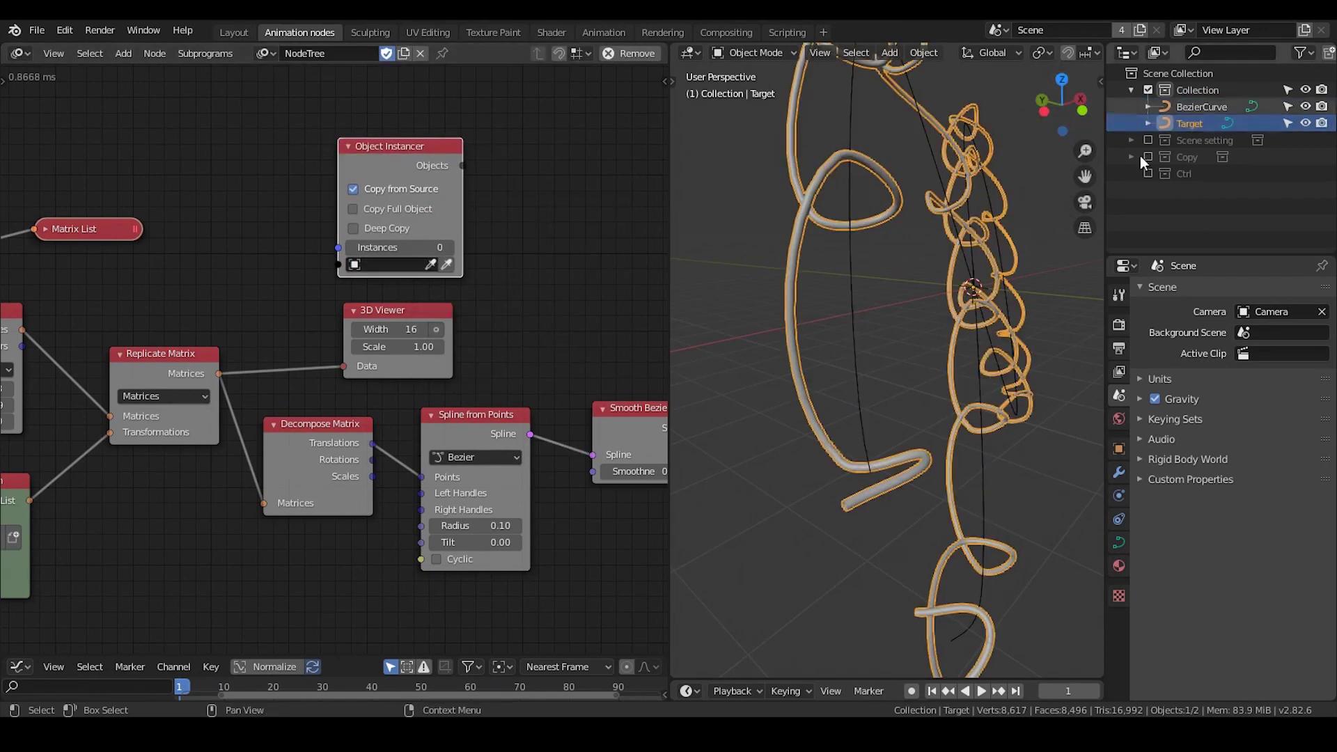
{"action": "left_click", "coordinate": [446, 265]}
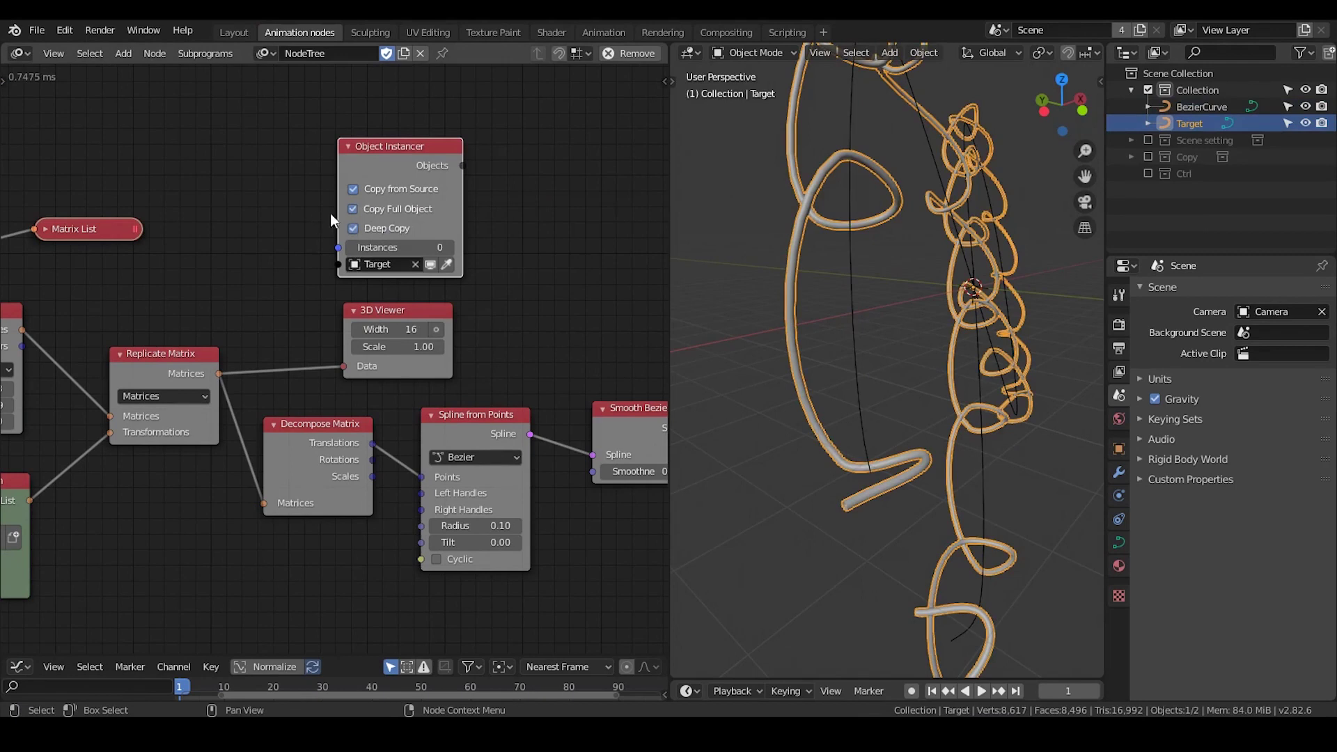
{"action": "middle_click_drag", "start_coordinate": [260, 240], "coordinate": [328, 224]}
{"action": "scroll", "coordinate": [293, 244], "scroll_direction": "down", "scroll_amount": 1}
{"action": "middle_click_drag", "start_coordinate": [230, 270], "coordinate": [284, 258]}
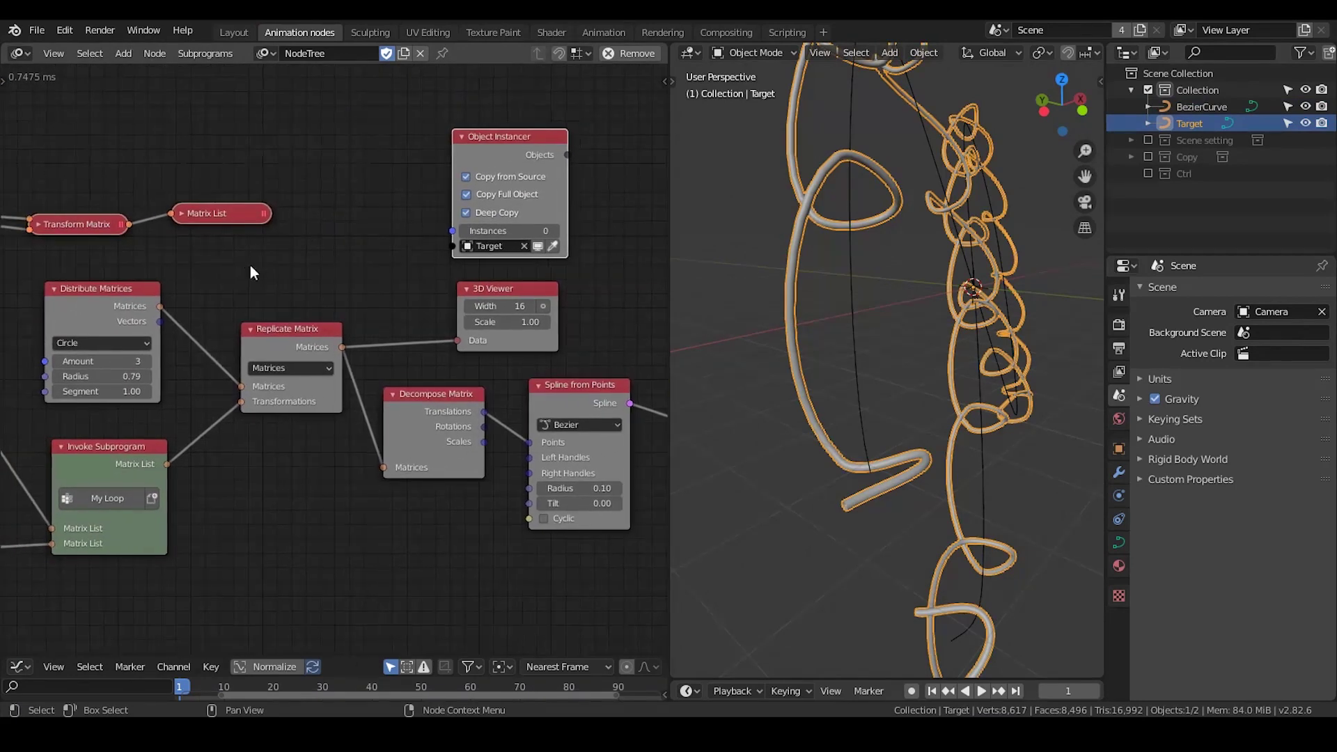
{"action": "left_click", "coordinate": [554, 231]}
{"action": "left_click", "coordinate": [554, 230]}
{"action": "left_click", "coordinate": [554, 231]}
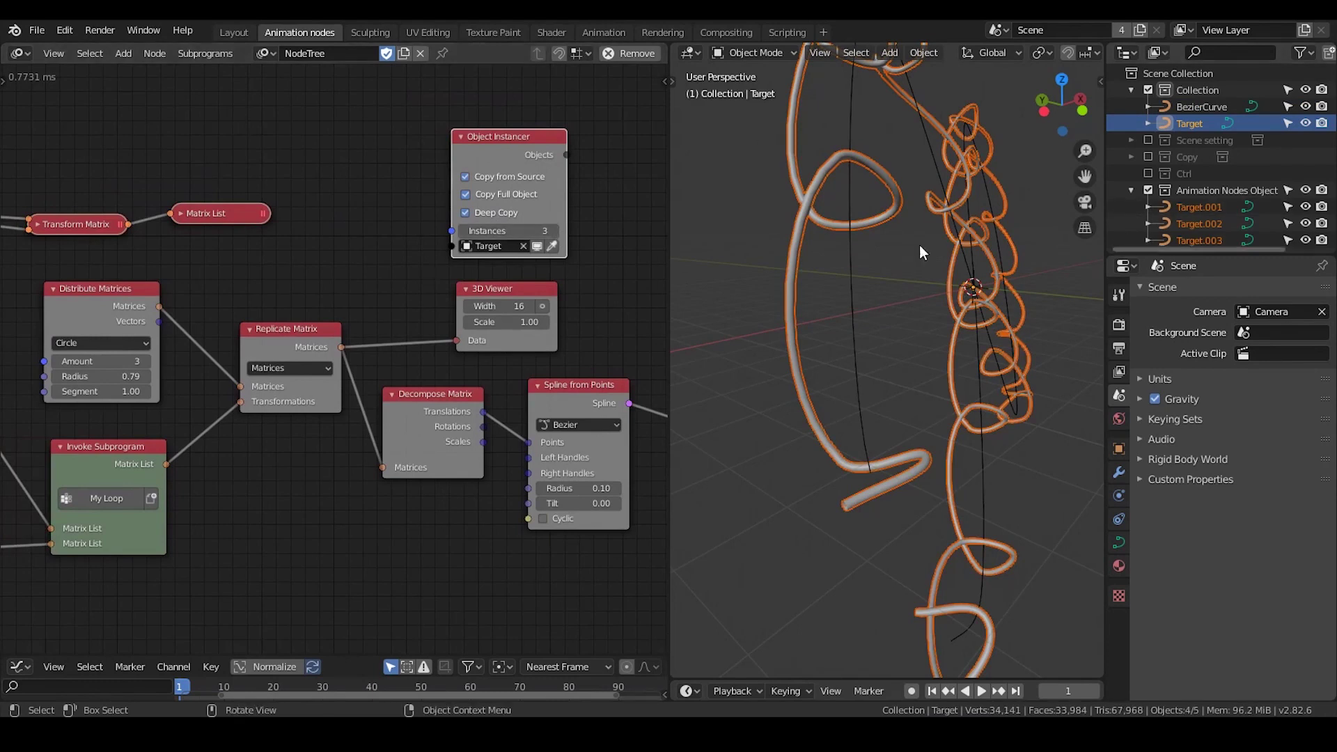
Shift Distribute Matrices slightly and add an Integer Input node beside it
{"action": "middle_click_drag", "start_coordinate": [55, 266], "coordinate": [148, 240]}
{"action": "left_click_drag", "start_coordinate": [193, 277], "coordinate": [223, 272]}
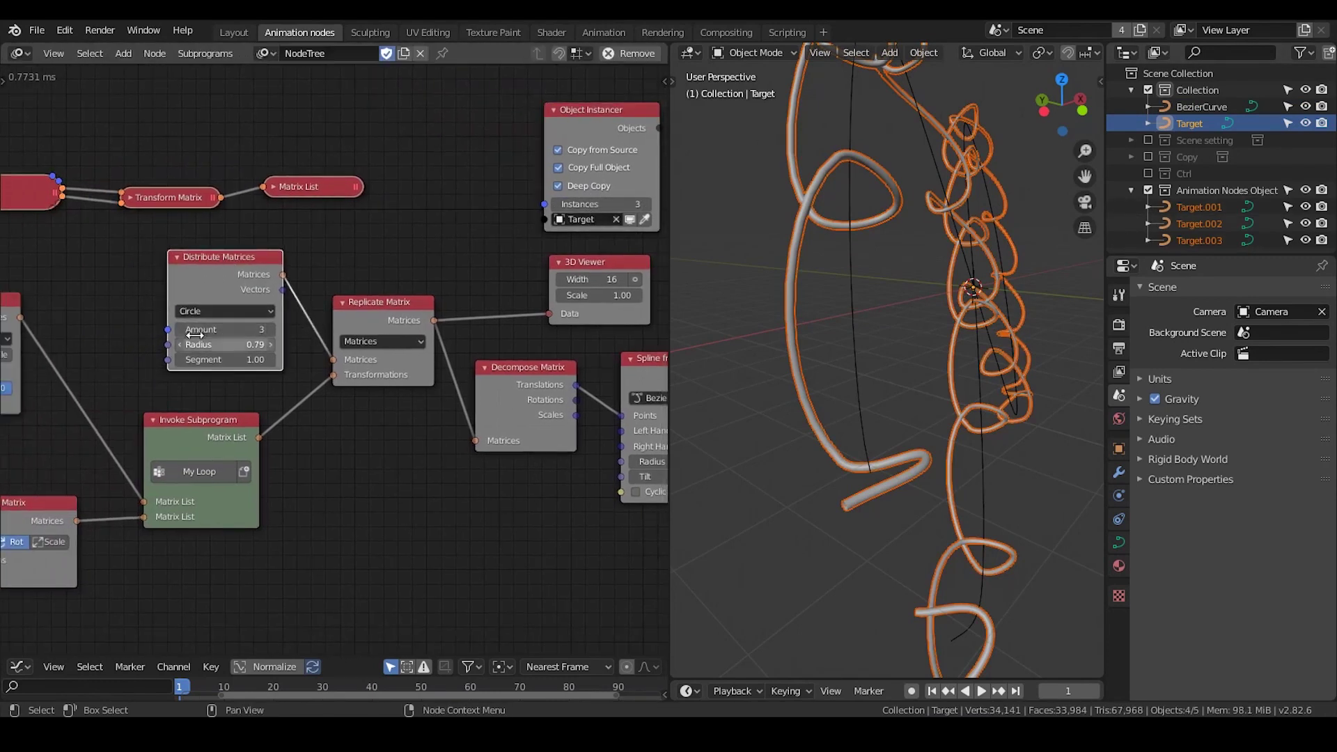
{"action": "key", "text": "ctrl+a"}
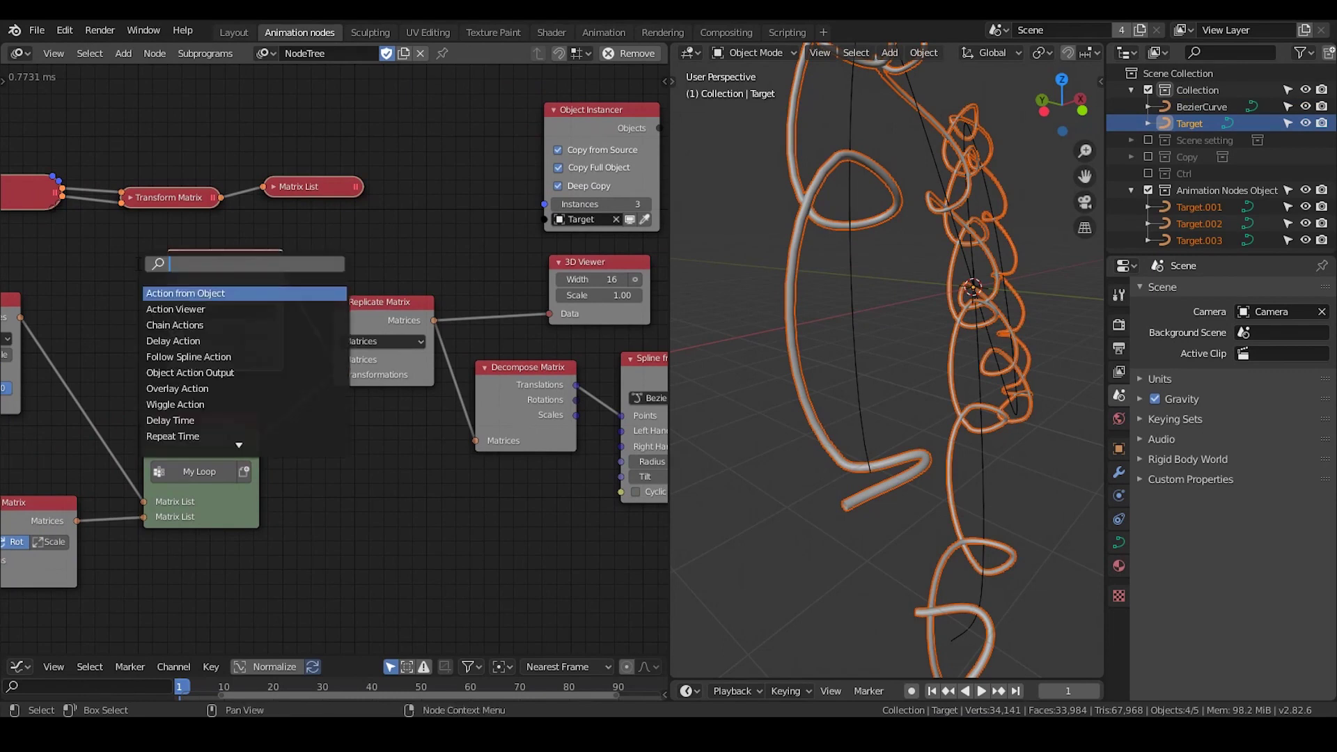
{"action": "type", "text": "integer"}
{"action": "key", "text": "Return"}
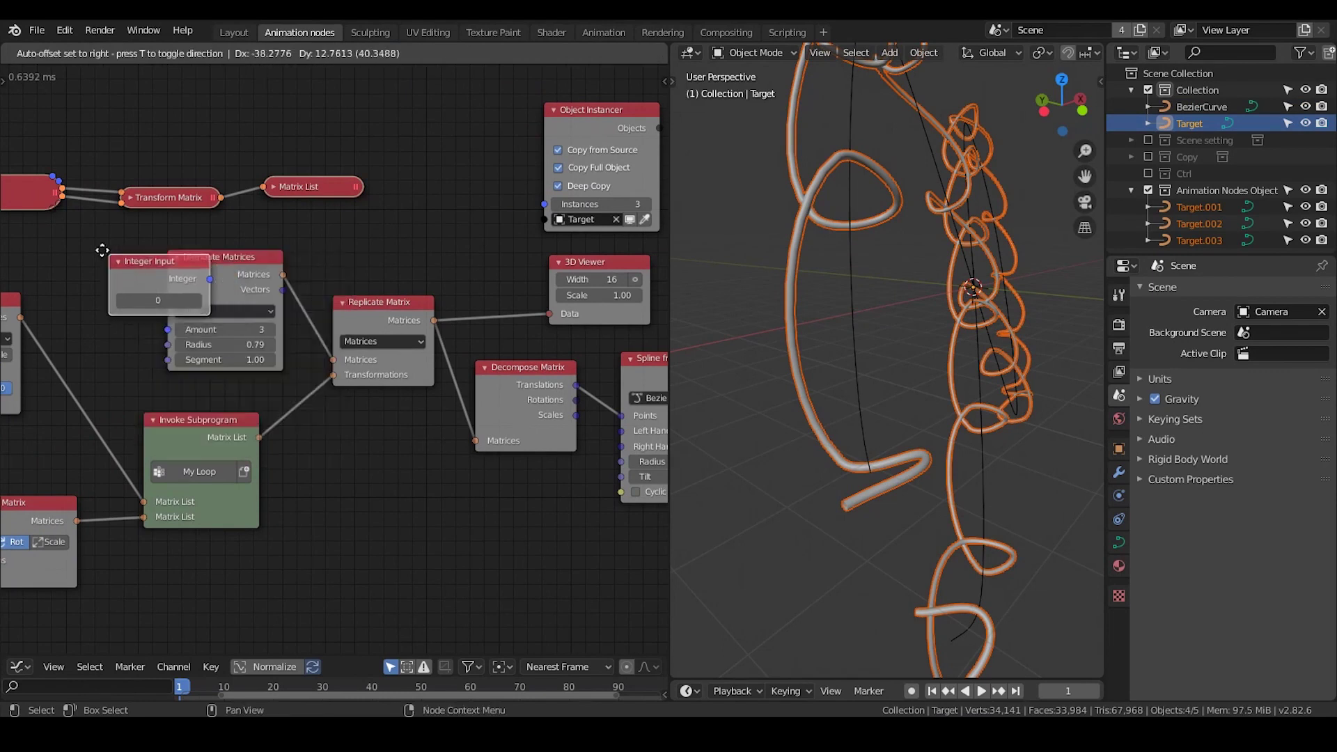
{"action": "left_click", "coordinate": [26, 223]}
Connect Integer Input to the Object Instancer's Instances and Distribute Matrices' Amount inputs, and set the integer to 3
{"action": "left_click_drag", "start_coordinate": [134, 253], "coordinate": [544, 204]}
{"action": "left_click", "coordinate": [60, 274]}
{"action": "type", "text": "3"}
{"action": "key", "text": "Return"}
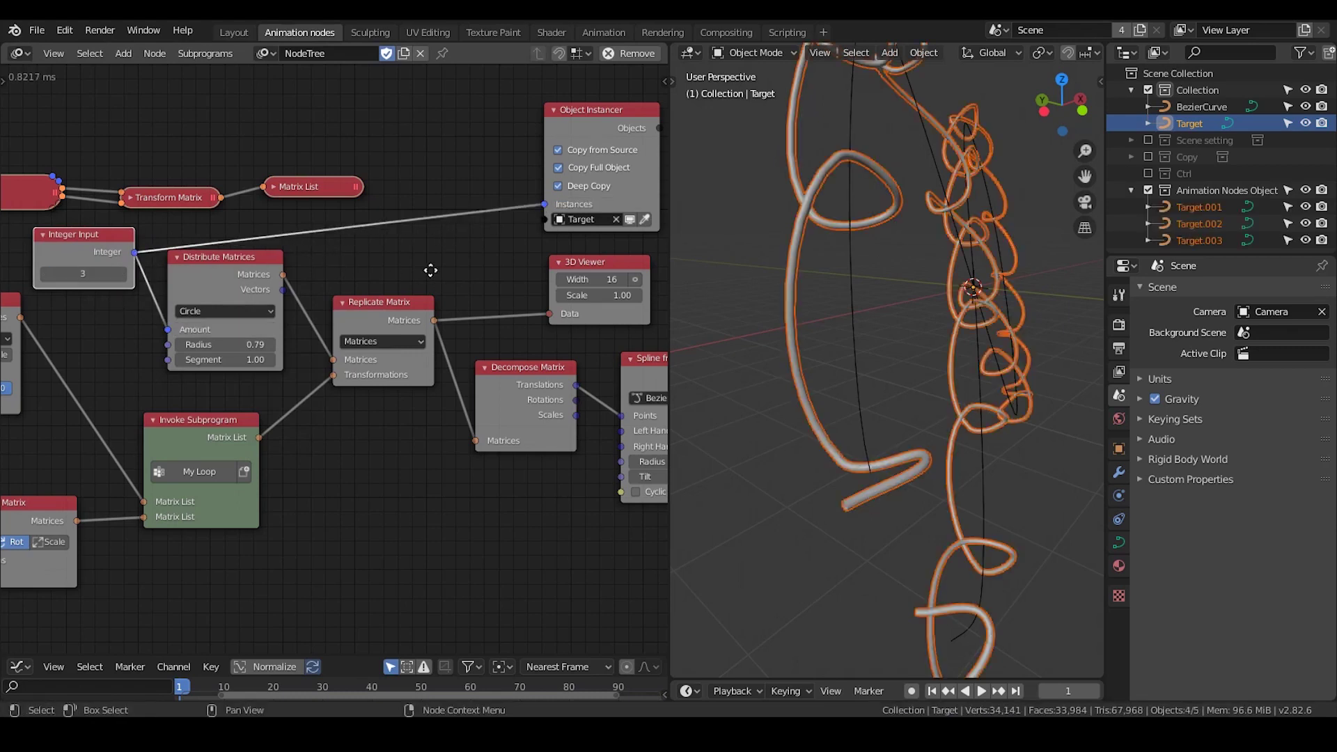
Move the Object Instancer closer to Replicate Matrix, create a loop through its Objects, and place the Loop Input below the node network
{"action": "middle_click_drag", "start_coordinate": [430, 270], "coordinate": [366, 256]}
{"action": "left_click_drag", "start_coordinate": [186, 254], "coordinate": [199, 265]}
{"action": "middle_click_drag", "start_coordinate": [497, 244], "coordinate": [372, 236]}
{"action": "left_click_drag", "start_coordinate": [409, 110], "coordinate": [312, 131]}
{"action": "key", "text": "w"}
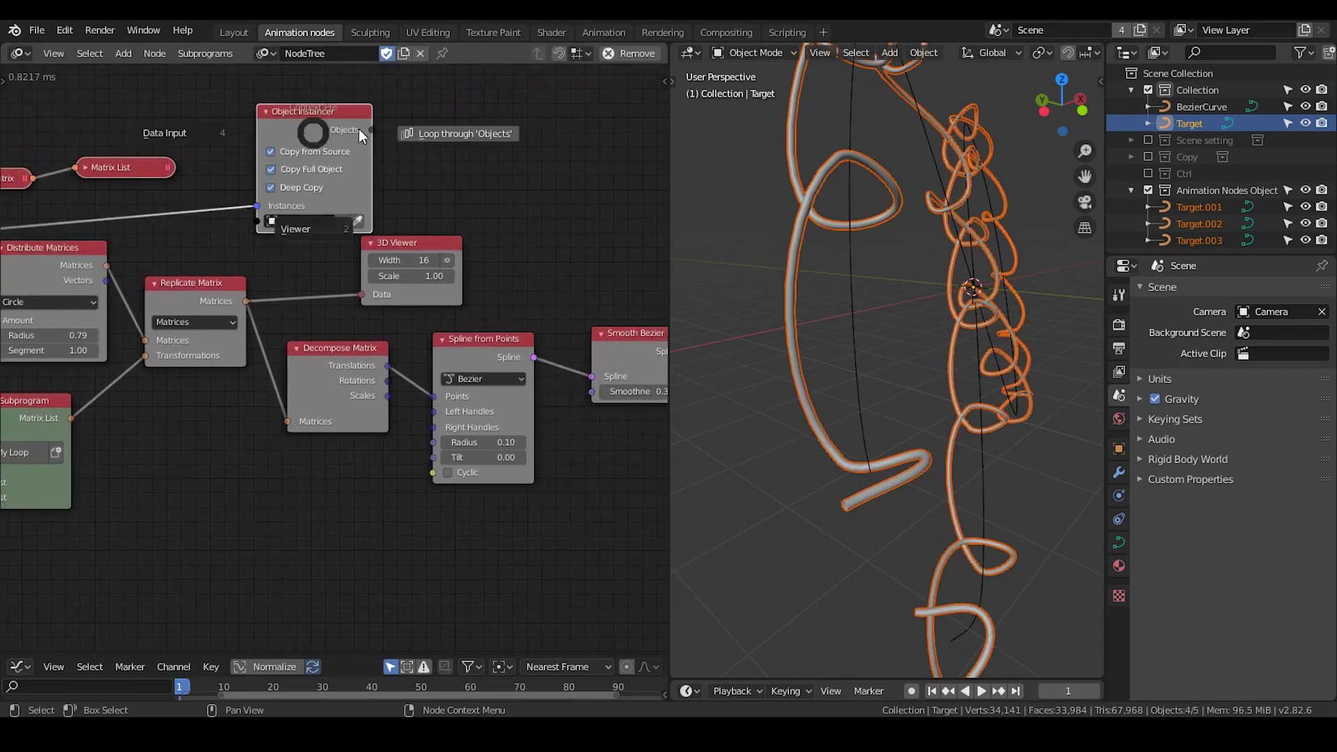
{"action": "left_click", "coordinate": [456, 135]}
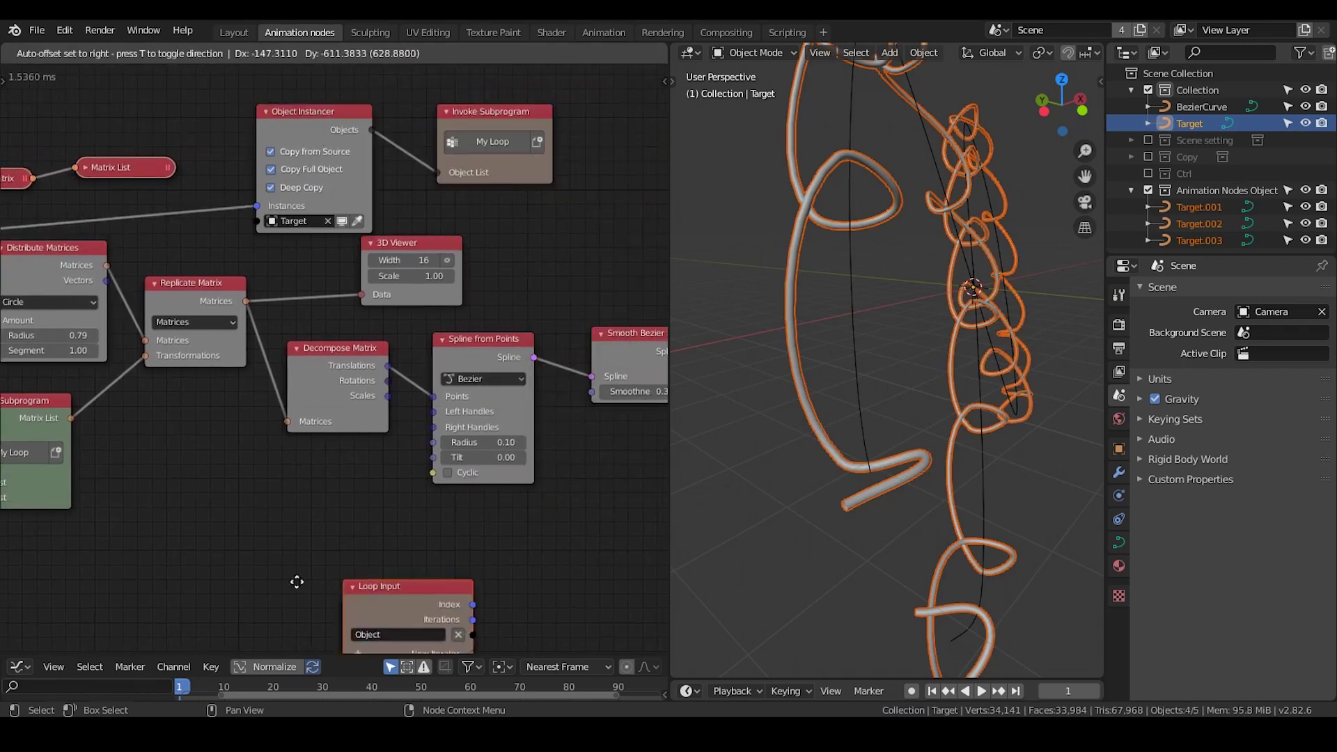
{"action": "left_click", "coordinate": [249, 535]}
{"action": "middle_click_drag", "start_coordinate": [295, 495], "coordinate": [238, 252]}
{"action": "scroll", "coordinate": [272, 355], "scroll_direction": "up", "scroll_amount": 2}
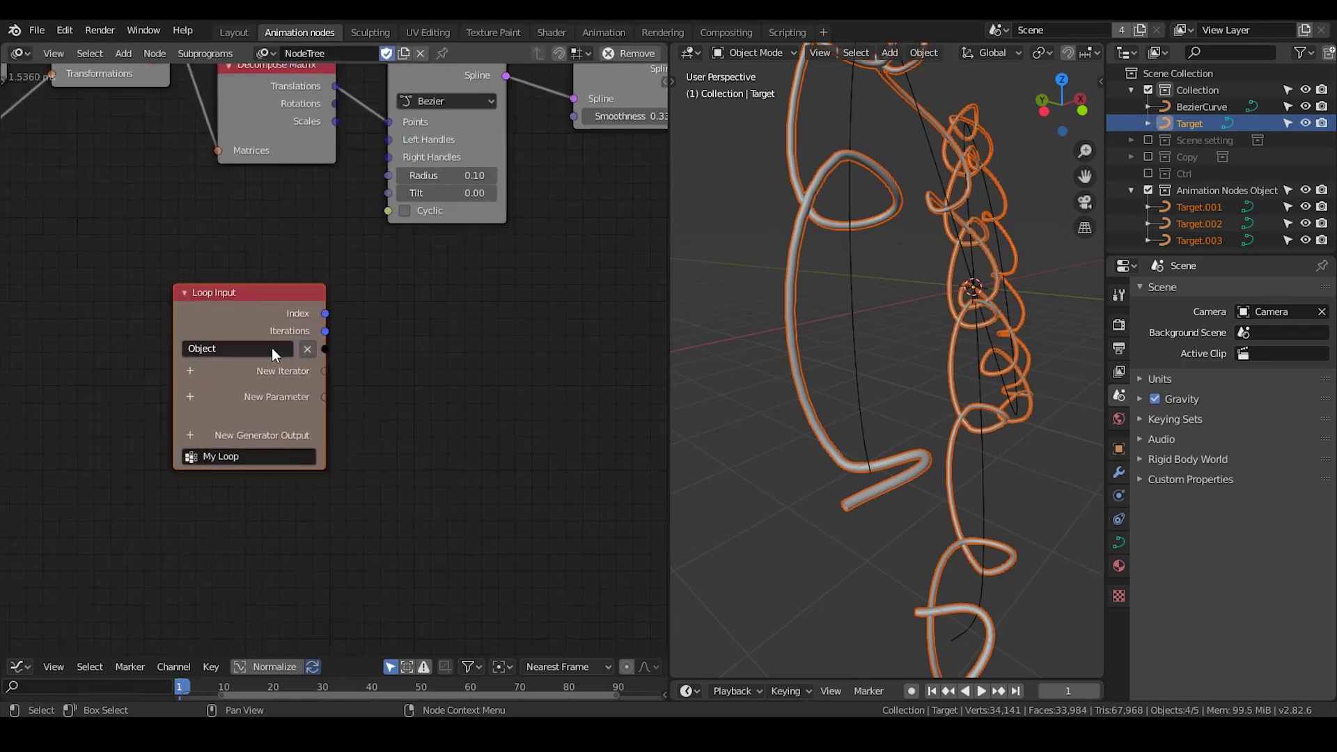
Add a Vector List parameter to the Loop Input node of My Loop
{"action": "left_click", "coordinate": [191, 398]}
{"action": "type", "text": "vectr"}
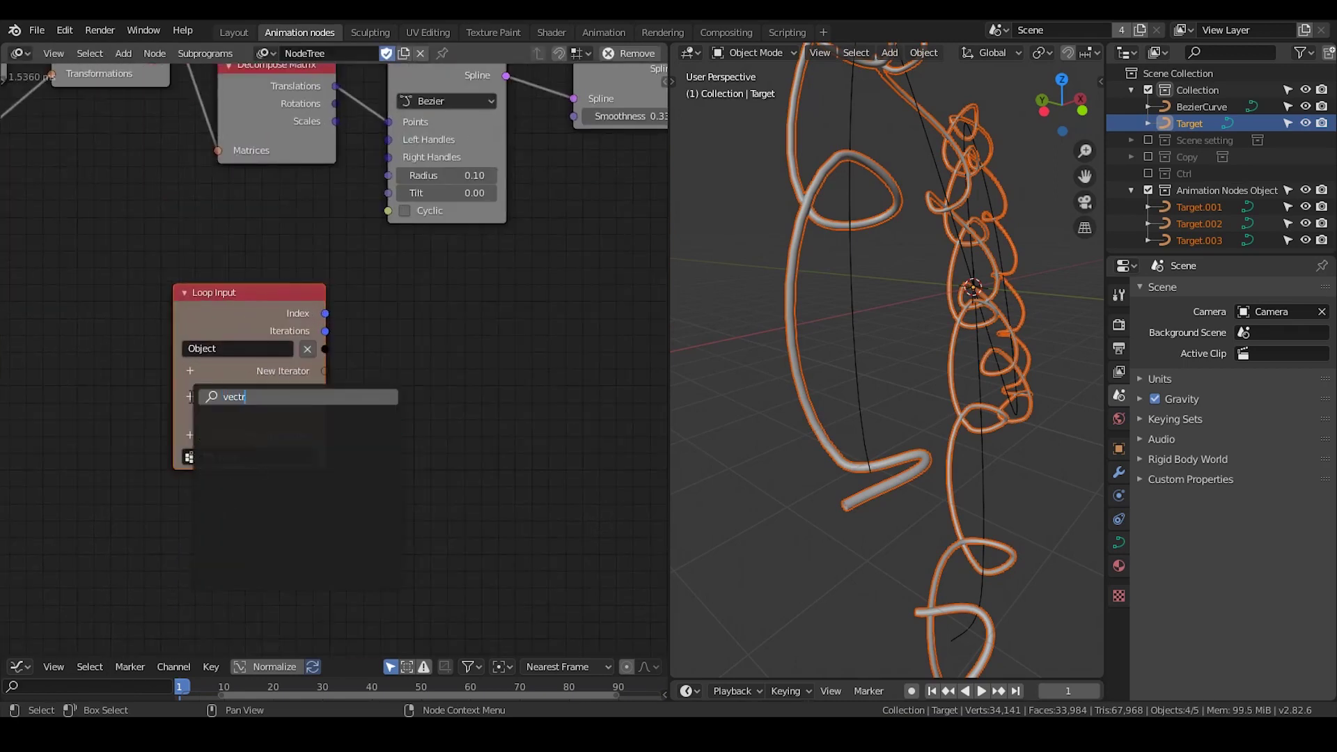
{"action": "key", "text": "BackSpace"}
{"action": "key", "text": "Return"}
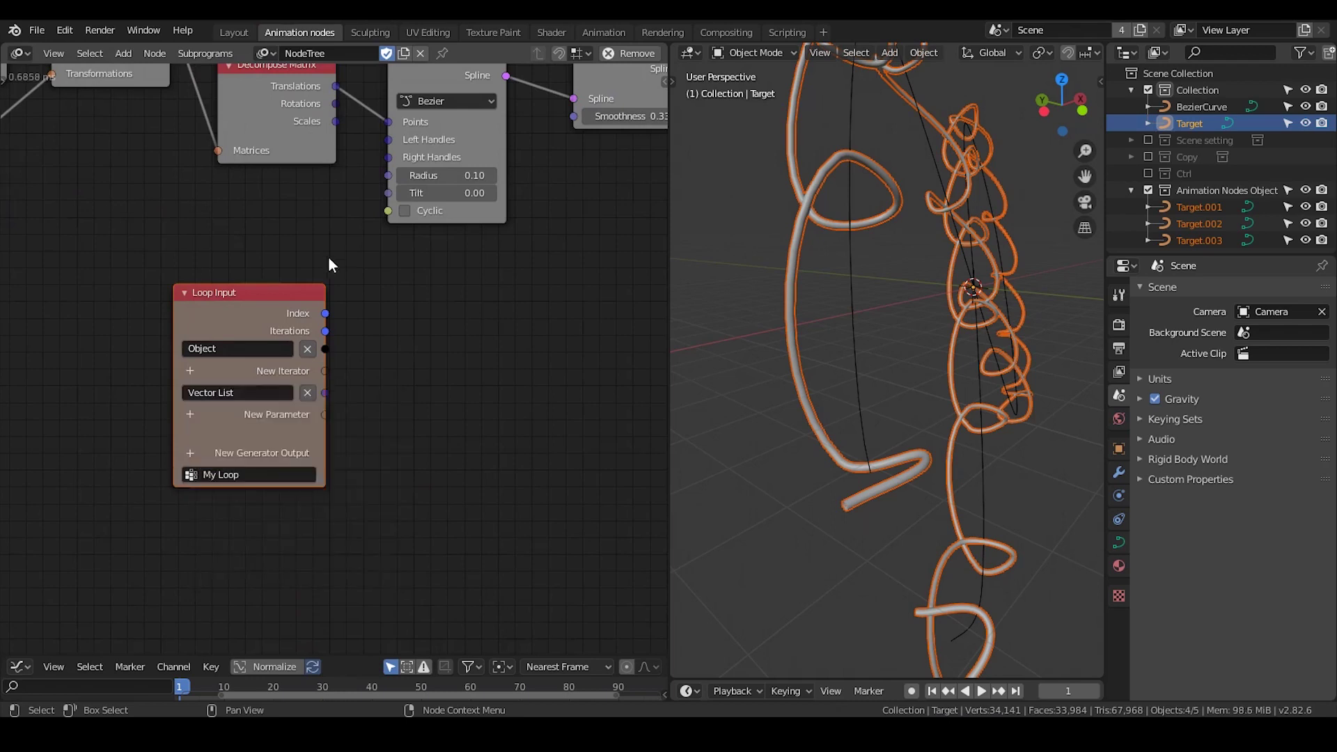
Connect Decompose Matrix's Translations output to the Vector List input of the Invoke Subprogram node beside the Object Instancer
{"action": "scroll", "coordinate": [321, 91], "scroll_direction": "up", "scroll_amount": 1}
{"action": "middle_click_drag", "start_coordinate": [316, 82], "coordinate": [228, 377]}
{"action": "left_click_drag", "start_coordinate": [249, 377], "coordinate": [311, 153]}
{"action": "middle_click_drag", "start_coordinate": [471, 442], "coordinate": [373, 293]}
{"action": "scroll", "coordinate": [401, 354], "scroll_direction": "down", "scroll_amount": 2}
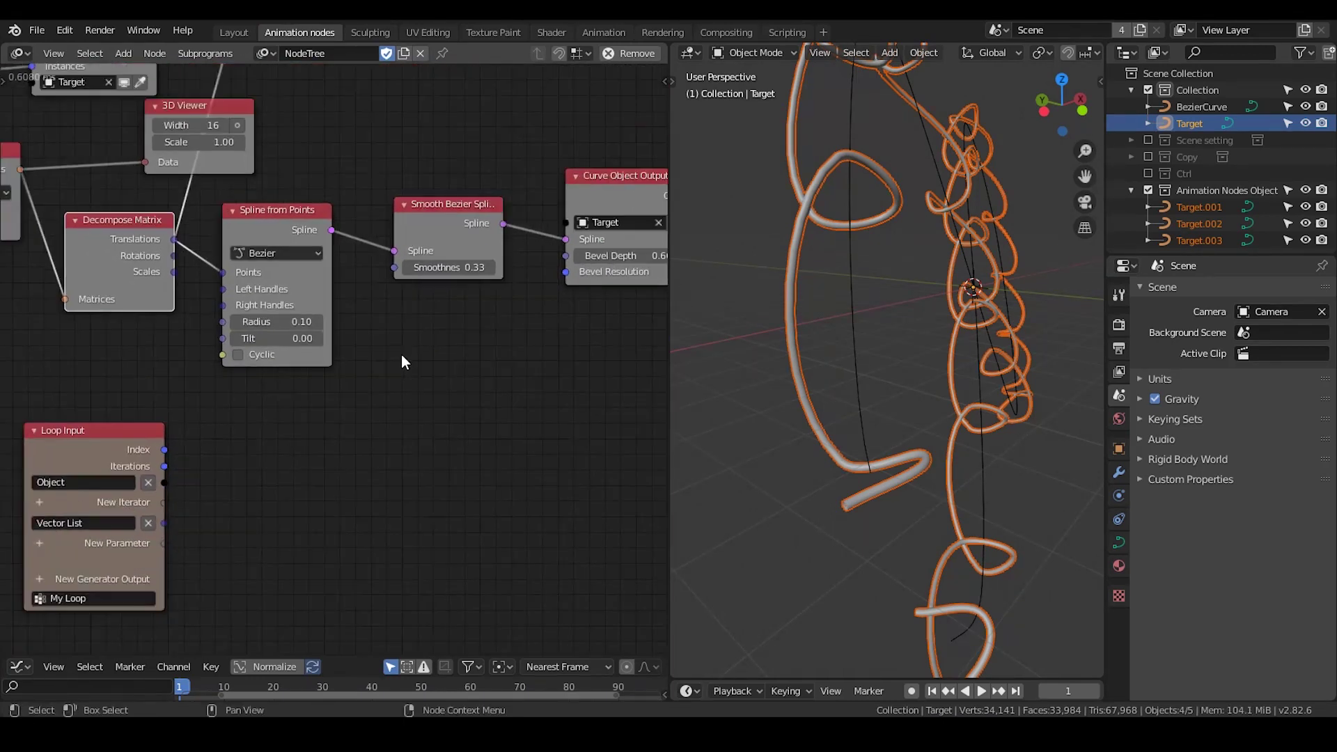
Detach the Spline from Points, Smooth Bezier Spline and Curve Object Output nodes from the main row by moving them down beside Loop Input
{"action": "middle_click_drag", "start_coordinate": [454, 379], "coordinate": [362, 339]}
{"action": "scroll", "coordinate": [362, 339], "scroll_direction": "down", "scroll_amount": 1}
{"action": "left_click_drag", "start_coordinate": [616, 170], "coordinate": [222, 341]}
{"action": "key", "text": "g"}
{"action": "left_click", "coordinate": [484, 624]}
{"action": "middle_click_drag", "start_coordinate": [420, 315], "coordinate": [467, 184]}
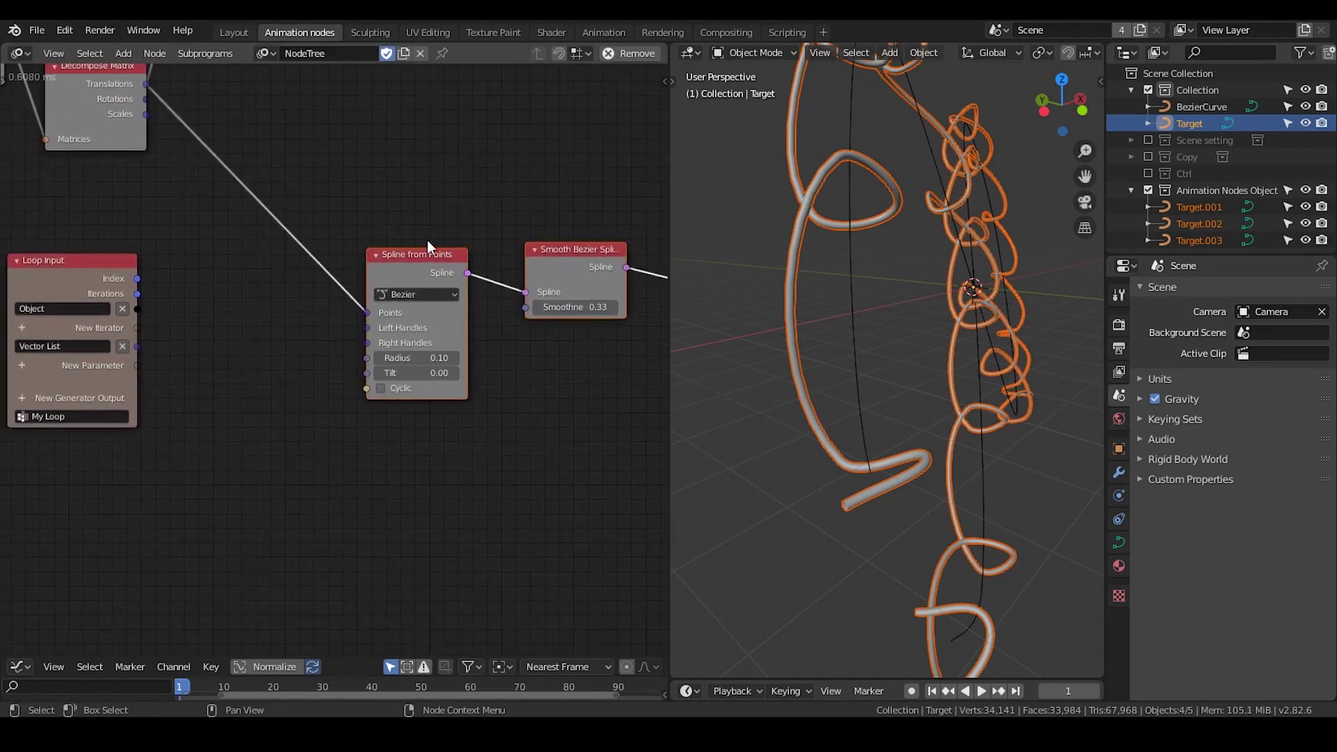
{"action": "left_click_drag", "start_coordinate": [423, 253], "coordinate": [395, 277]}
{"action": "left_click", "coordinate": [391, 281]}
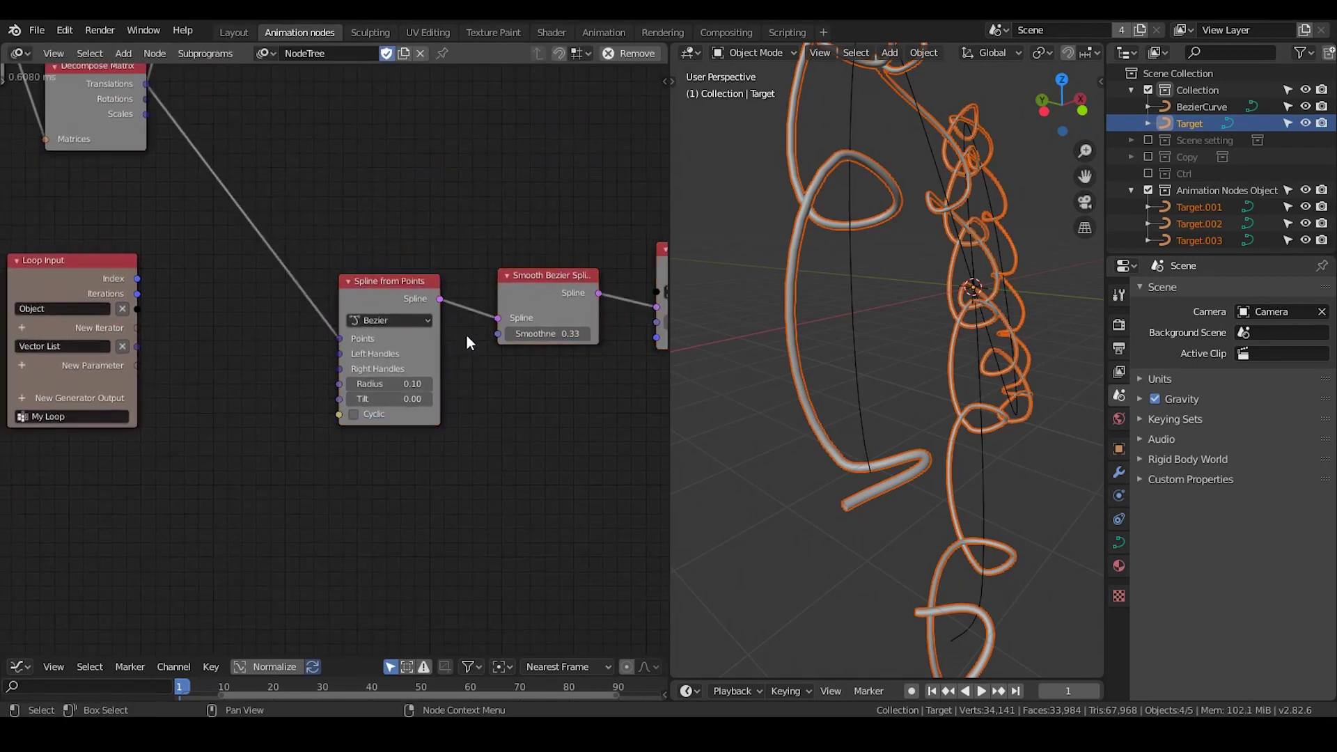
Connect Loop Input's Object to Curve Object Output's Object input and its Vector List to Spline from Points' Points
{"action": "middle_click_drag", "start_coordinate": [465, 333], "coordinate": [403, 330]}
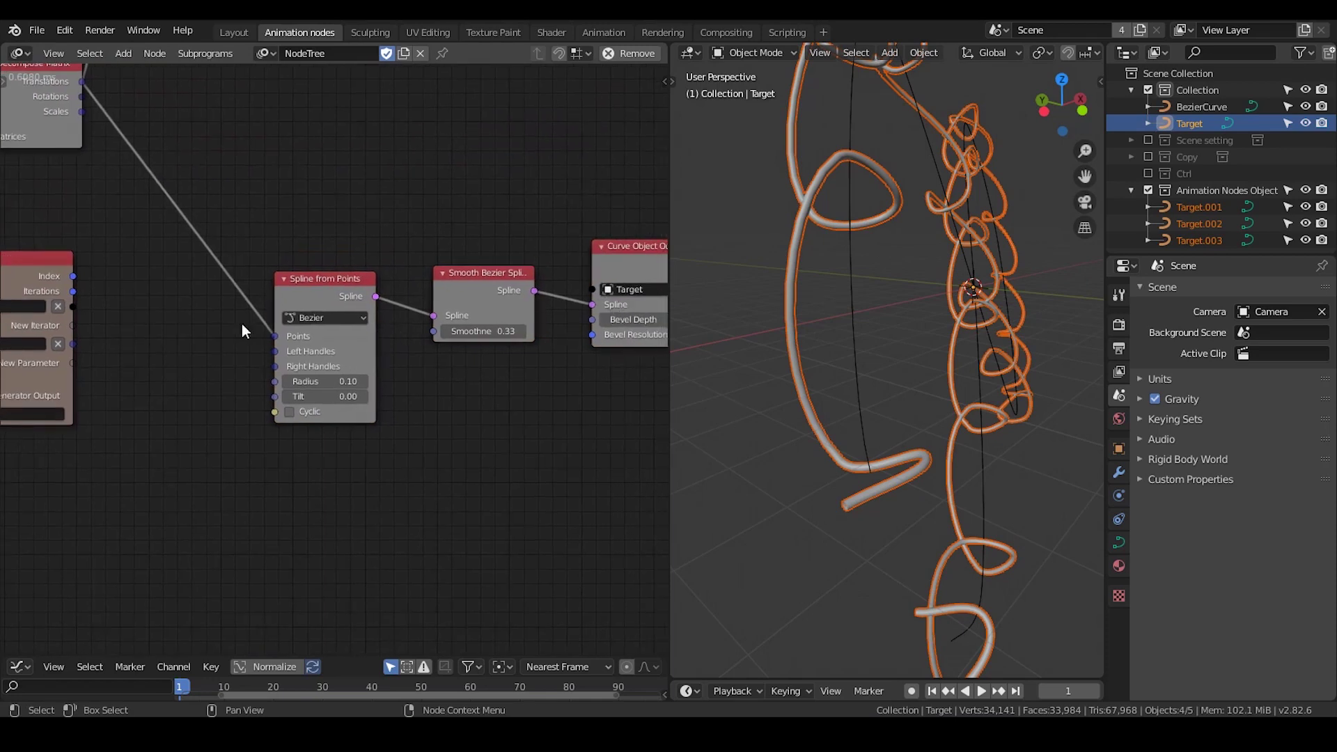
{"action": "left_click_drag", "start_coordinate": [71, 305], "coordinate": [610, 238]}
{"action": "middle_click_drag", "start_coordinate": [287, 267], "coordinate": [541, 207]}
{"action": "scroll", "coordinate": [422, 265], "scroll_direction": "up", "scroll_amount": 2}
{"action": "left_click_drag", "start_coordinate": [329, 271], "coordinate": [564, 284]}
{"action": "middle_click_drag", "start_coordinate": [550, 297], "coordinate": [340, 351]}
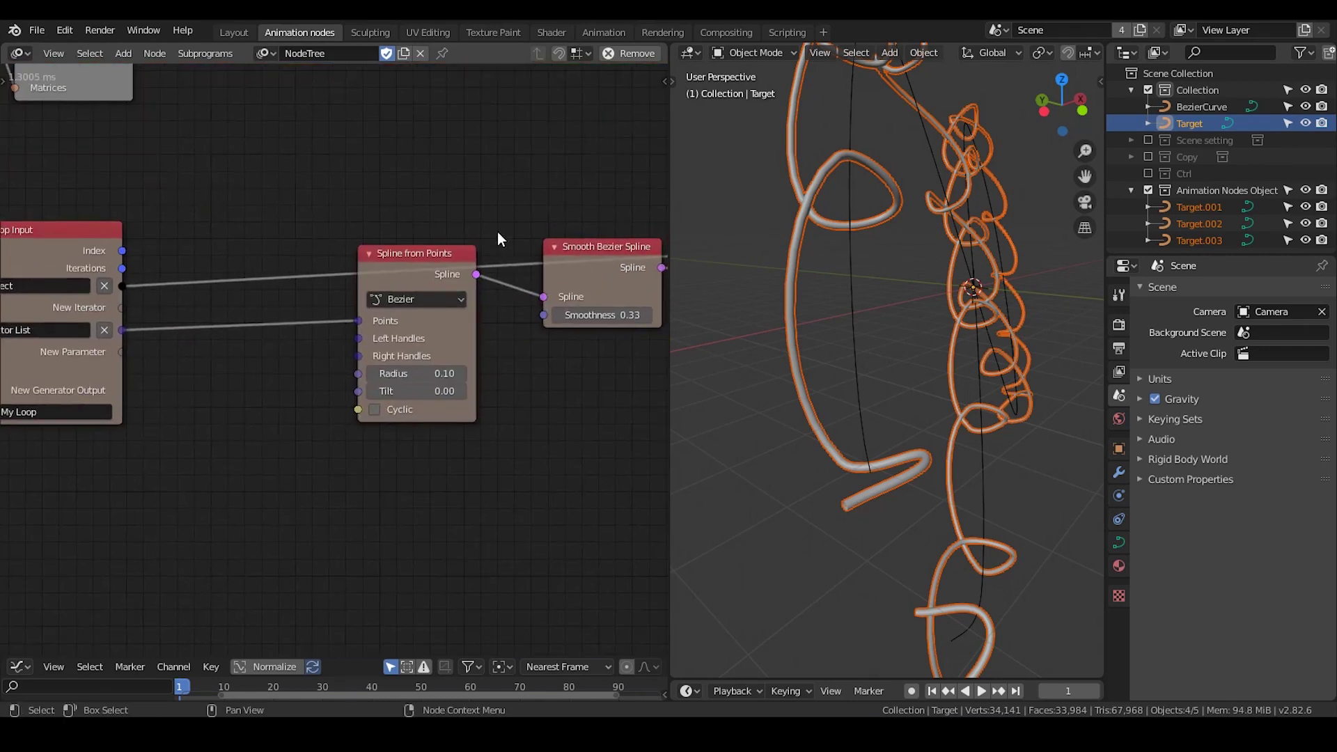
Hide the original Target object, select Target.001, and check it alone by temporarily hiding Target.002 and Target.003
{"action": "left_click", "coordinate": [1180, 116]}
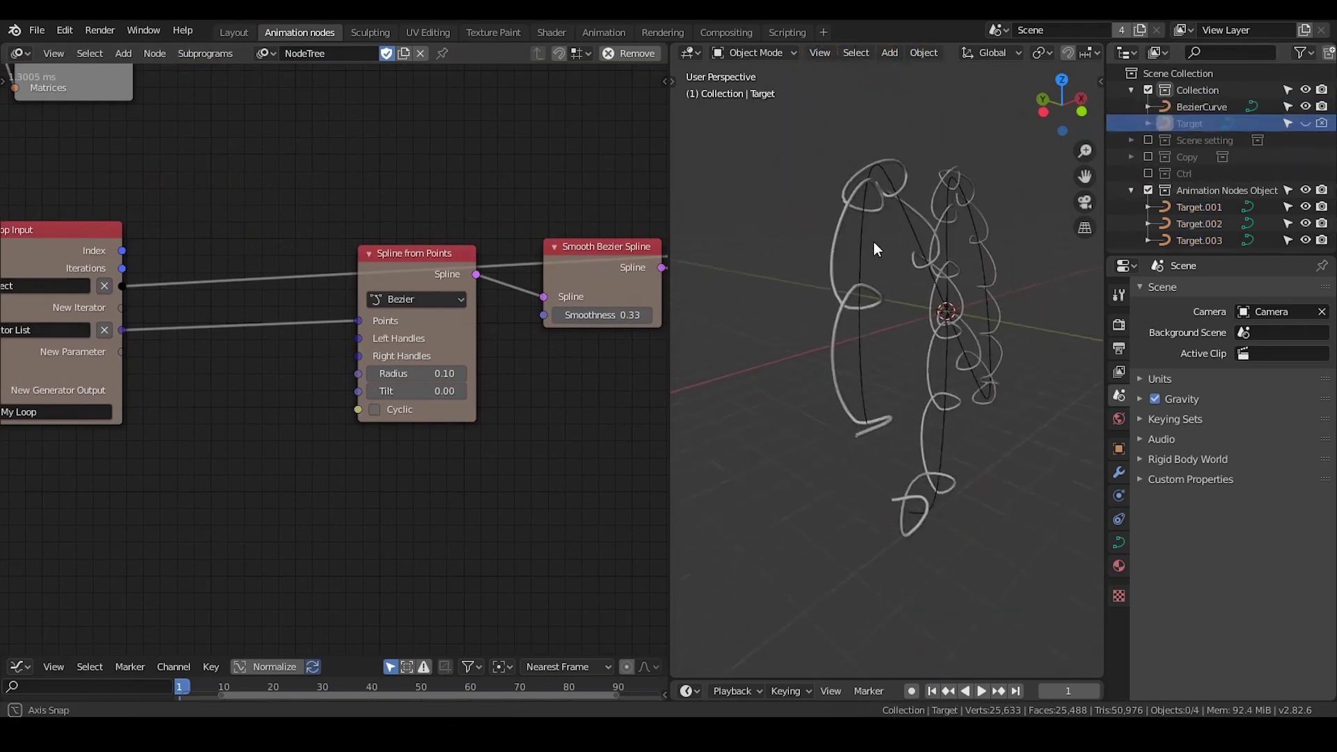
{"action": "left_click", "coordinate": [1202, 208]}
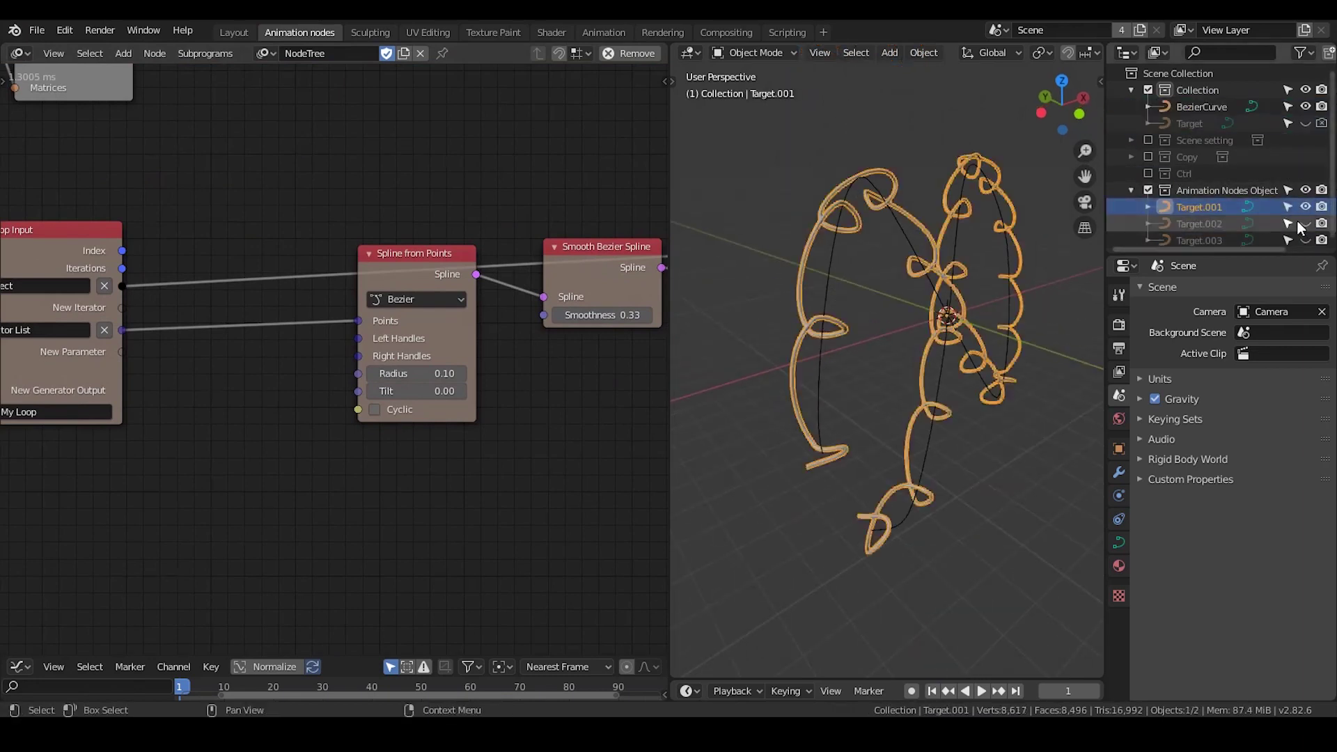
{"action": "left_click", "coordinate": [1306, 239]}
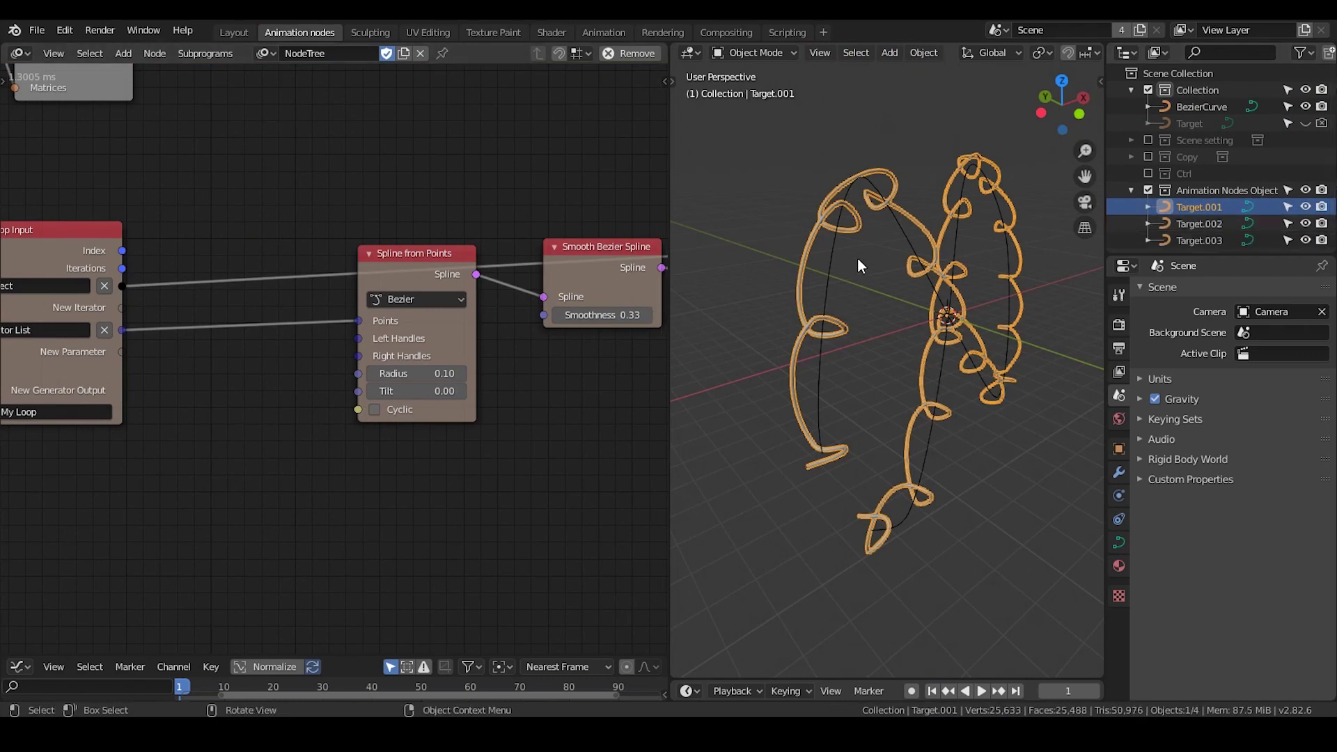
Make room inside the loop by moving Loop Input away from the three spline nodes and shifting those nodes further along
{"action": "middle_click_drag", "start_coordinate": [271, 280], "coordinate": [373, 245]}
{"action": "left_click_drag", "start_coordinate": [133, 212], "coordinate": [60, 208]}
{"action": "middle_click_drag", "start_coordinate": [433, 248], "coordinate": [364, 244]}
{"action": "scroll", "coordinate": [471, 224], "scroll_direction": "down", "scroll_amount": 3}
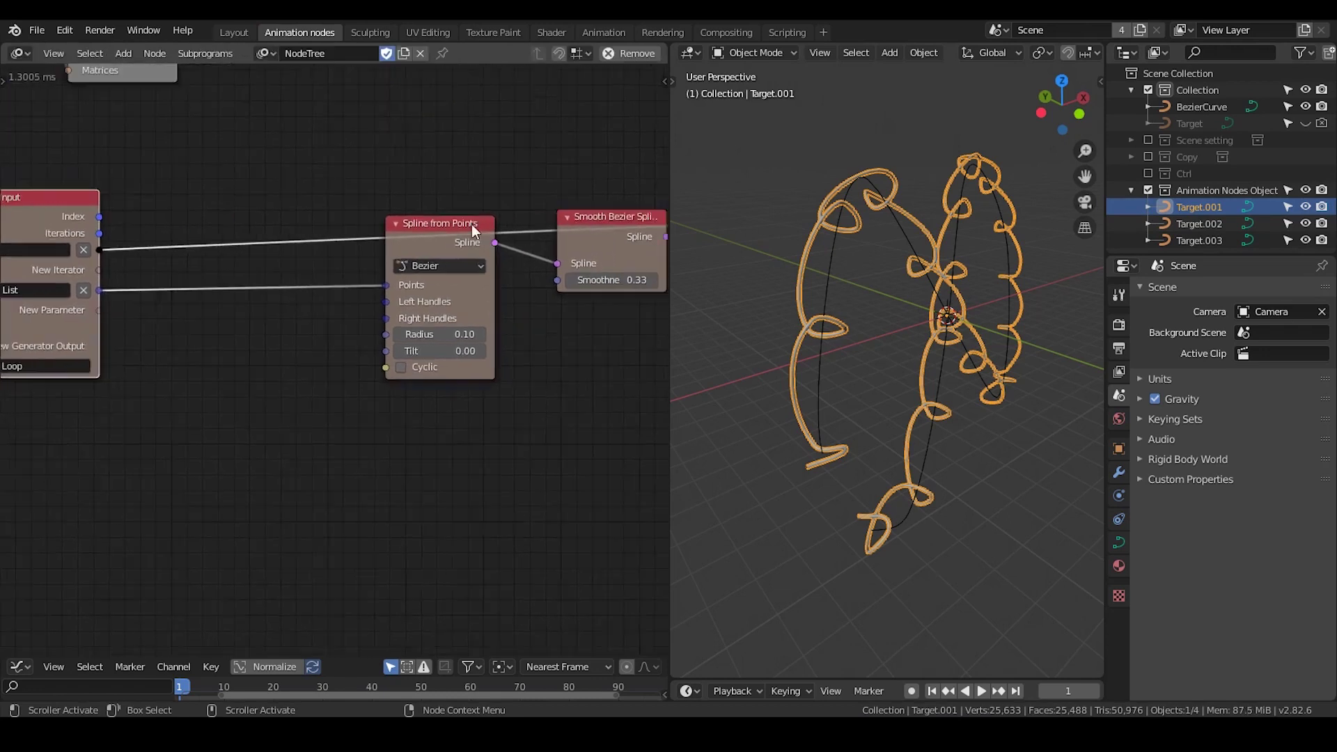
{"action": "middle_click_drag", "start_coordinate": [550, 204], "coordinate": [457, 202]}
{"action": "left_click_drag", "start_coordinate": [629, 150], "coordinate": [325, 393]}
{"action": "key", "text": "g"}
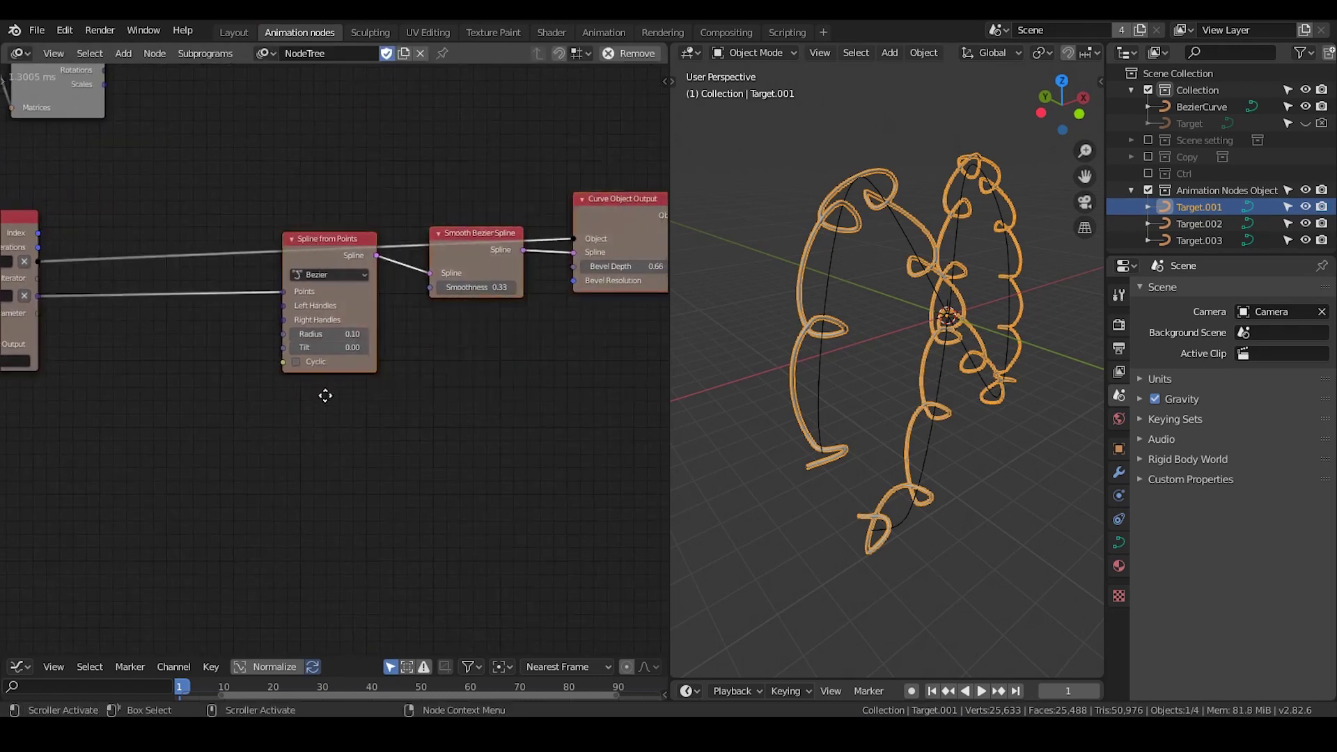
{"action": "left_click", "coordinate": [486, 387]}
Add an Index Mask Falloff node in the gap after Loop Input
{"action": "middle_click_drag", "start_coordinate": [271, 379], "coordinate": [447, 313]}
{"action": "scroll", "coordinate": [447, 312], "scroll_direction": "up", "scroll_amount": 3}
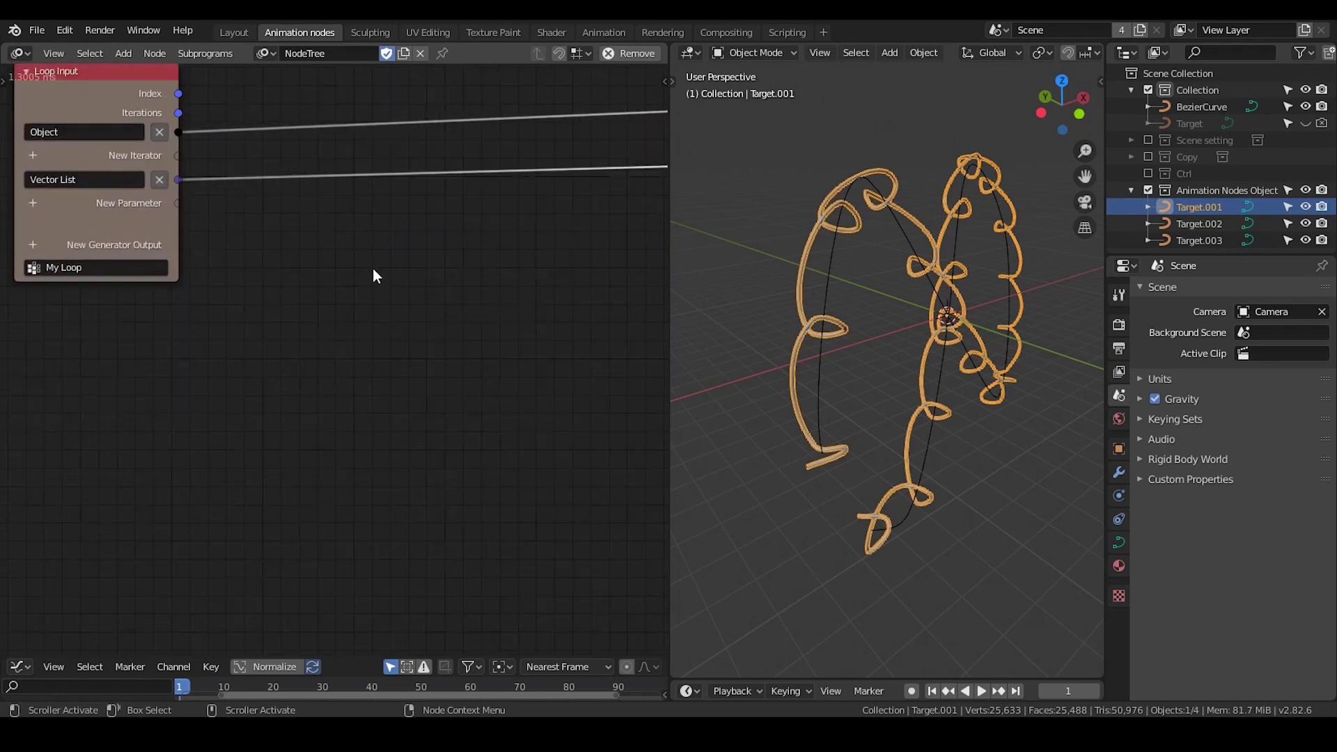
{"action": "key", "text": "ctrl+a"}
{"action": "type", "text": "index"}
{"action": "key", "text": "Return"}
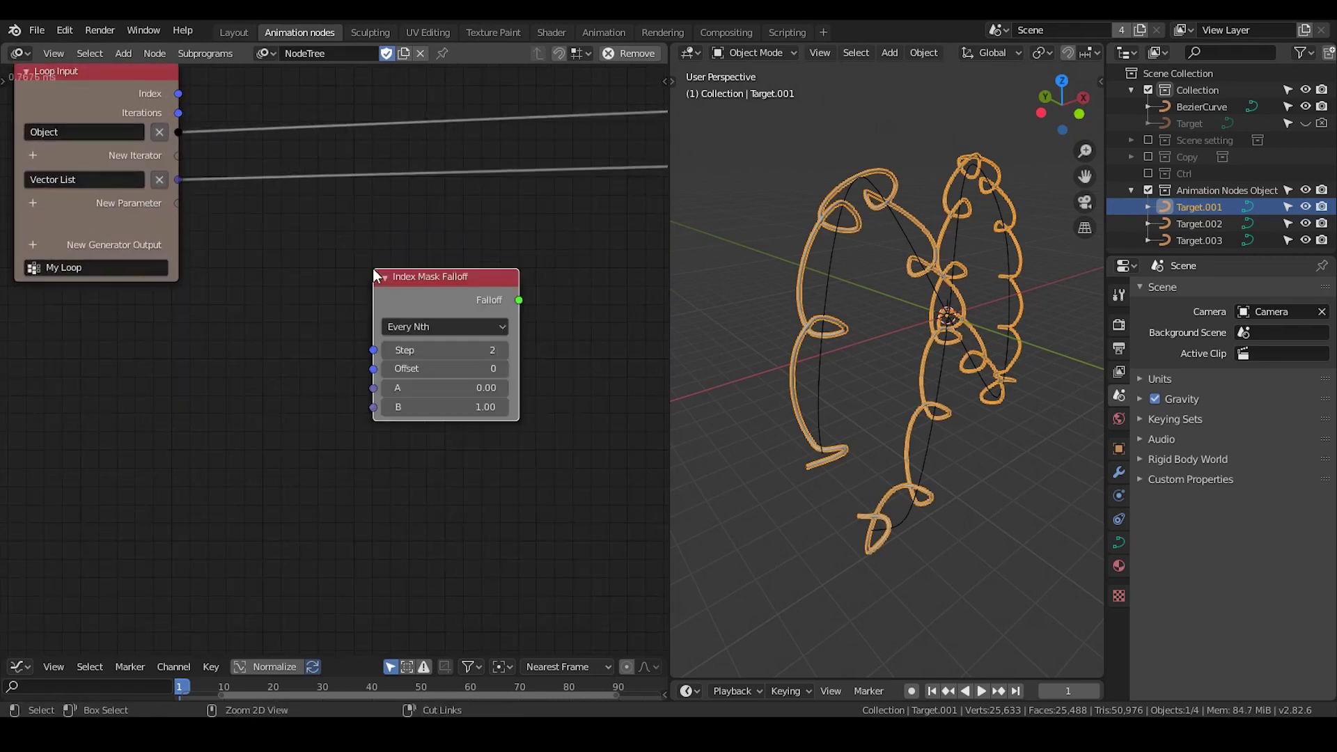
{"action": "left_click", "coordinate": [375, 270]}
Add an Evaluate Falloff node beside Index Mask Falloff and connect the Falloff output into it
{"action": "key", "text": "ctrl+a"}
{"action": "type", "text": "eva"}
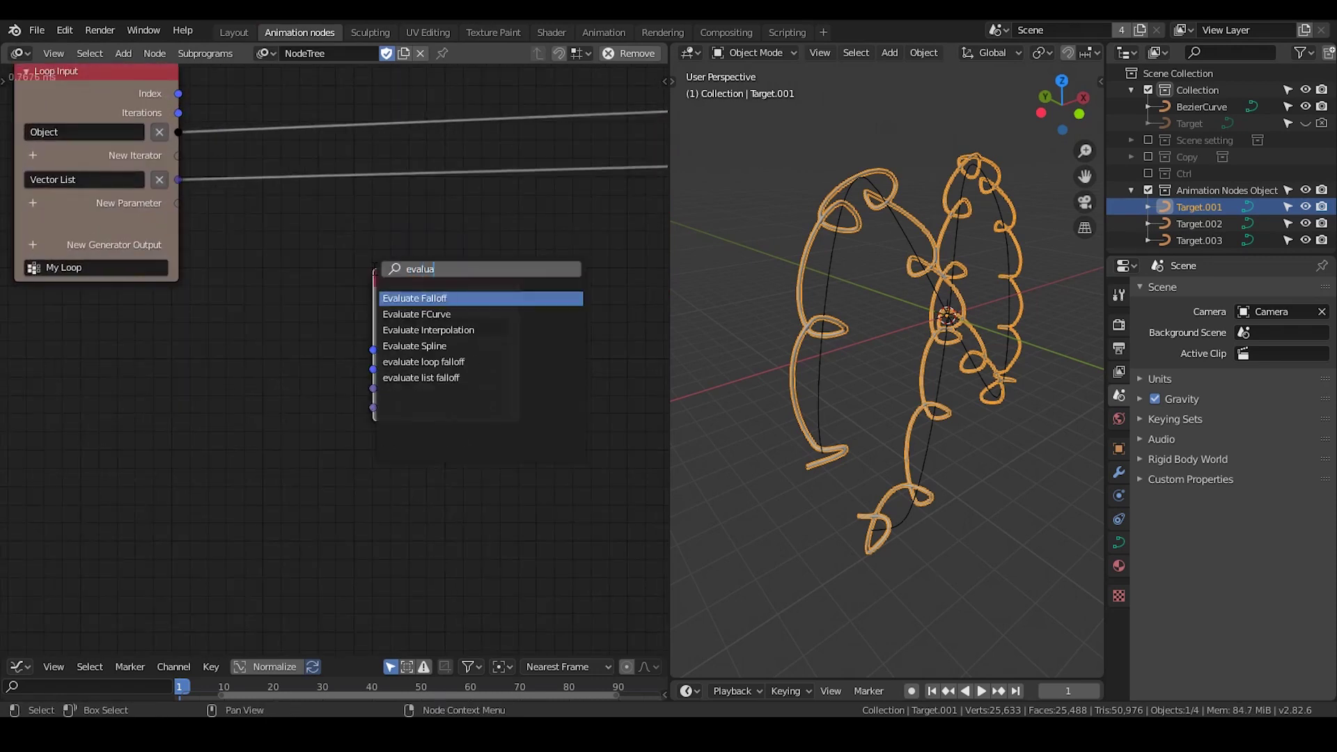
{"action": "key", "text": "Return"}
{"action": "left_click", "coordinate": [563, 197]}
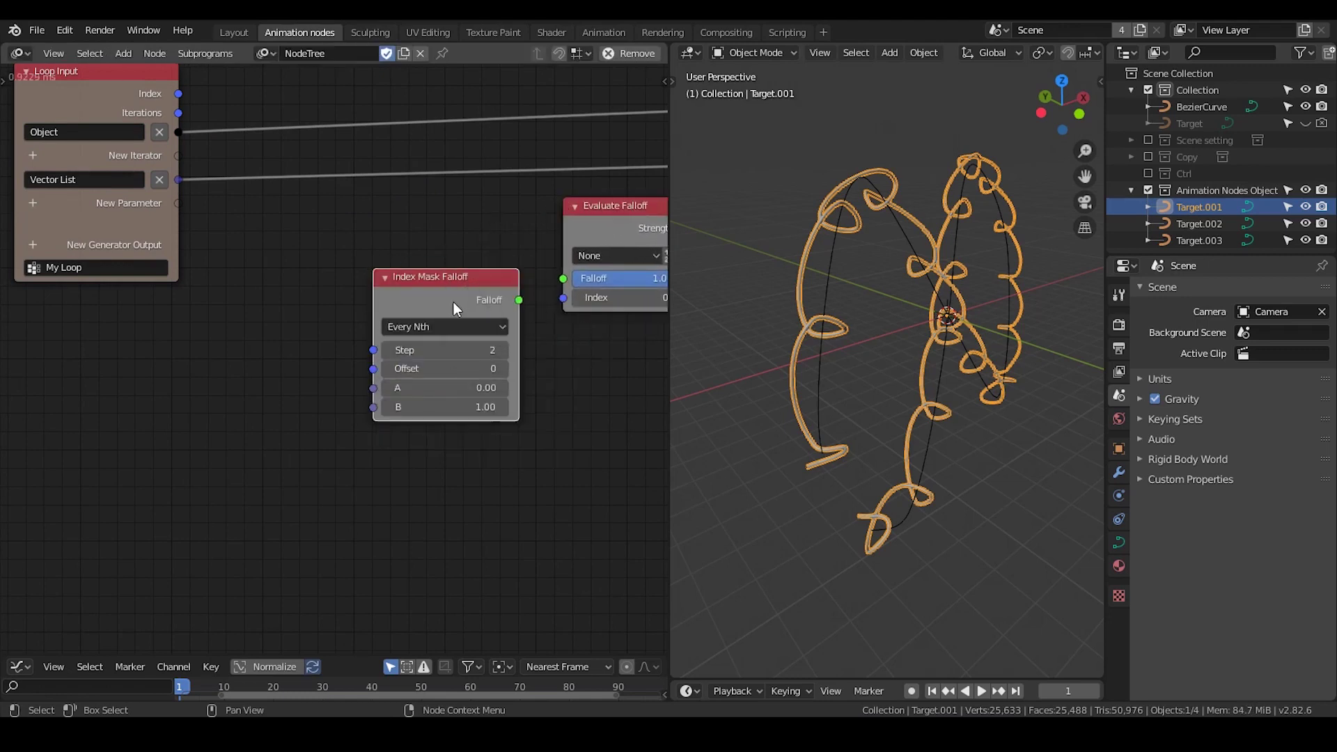
{"action": "left_click_drag", "start_coordinate": [451, 299], "coordinate": [562, 279]}
{"action": "scroll", "coordinate": [543, 284], "scroll_direction": "up", "scroll_amount": 1}
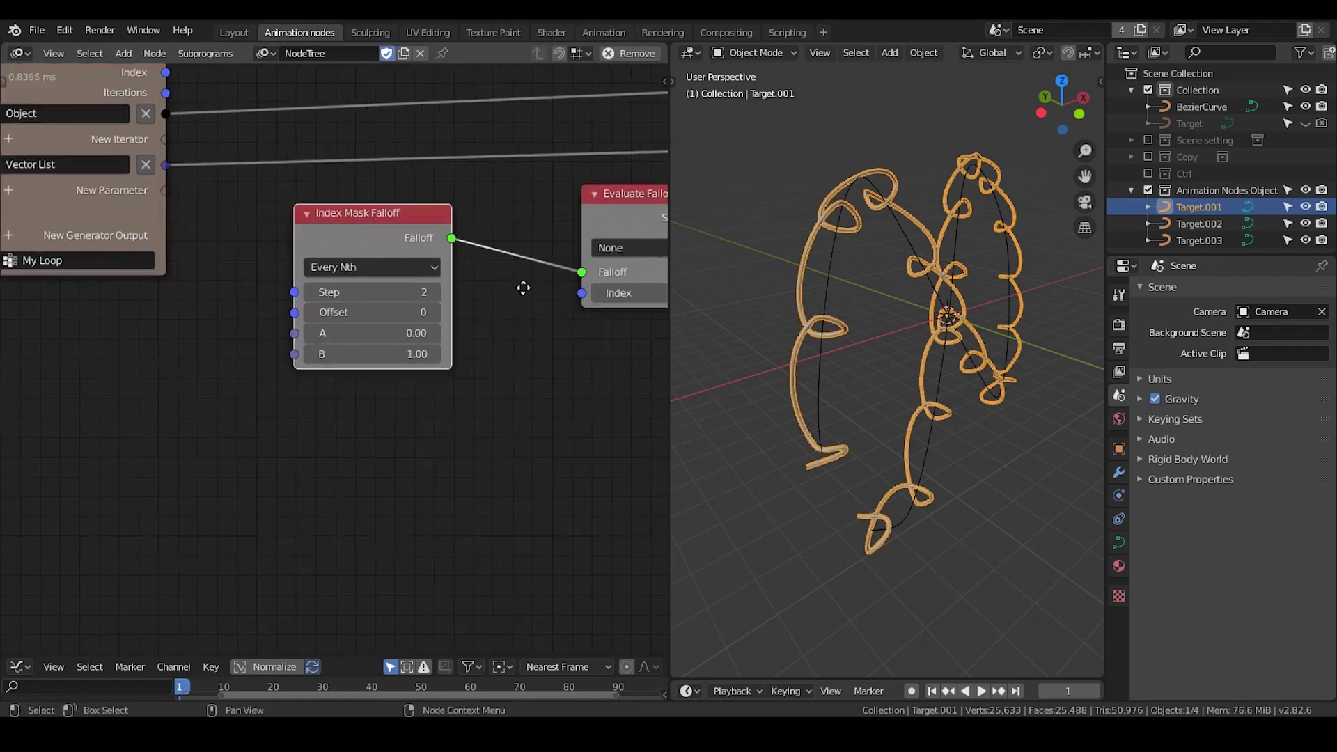
{"action": "middle_click_drag", "start_coordinate": [525, 286], "coordinate": [461, 296]}
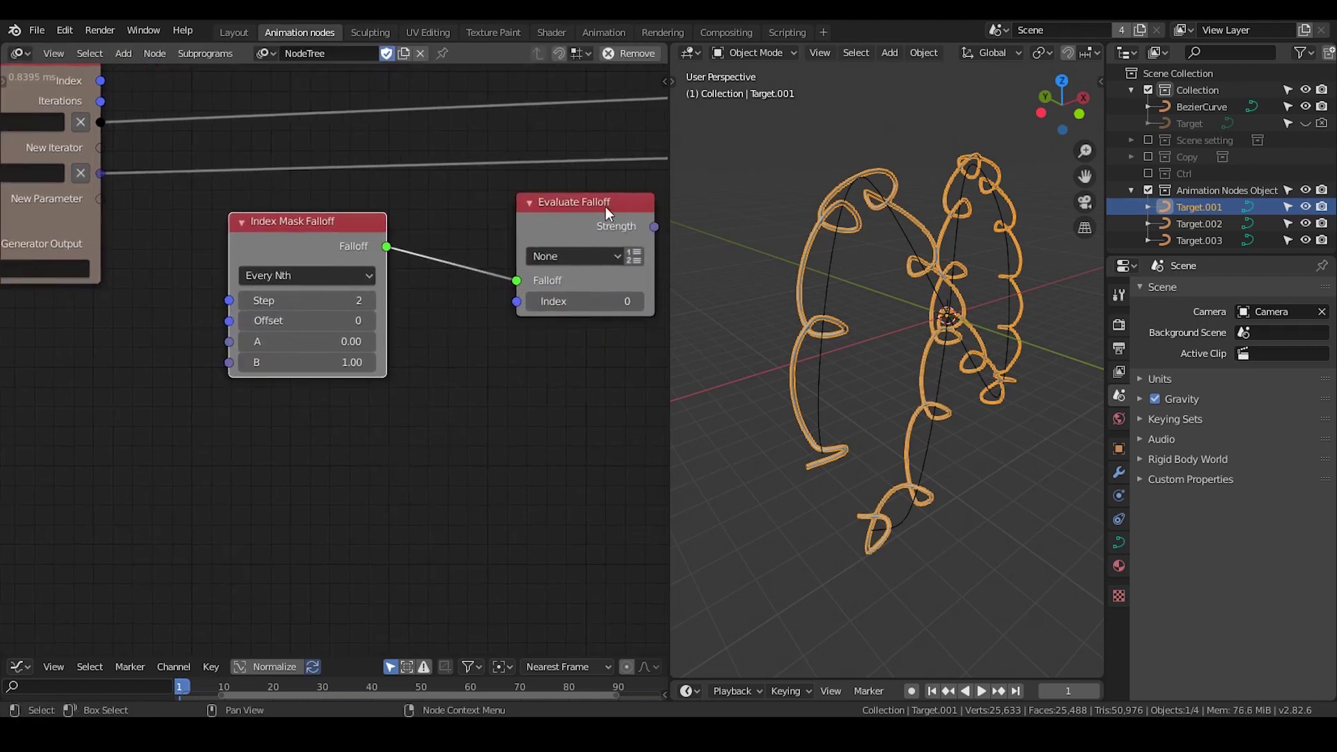
Set Evaluate Falloff to Location with list evaluation enabled, and connect Loop Input's Vector List to its Locations input
{"action": "left_click", "coordinate": [603, 256]}
{"action": "left_click", "coordinate": [591, 300]}
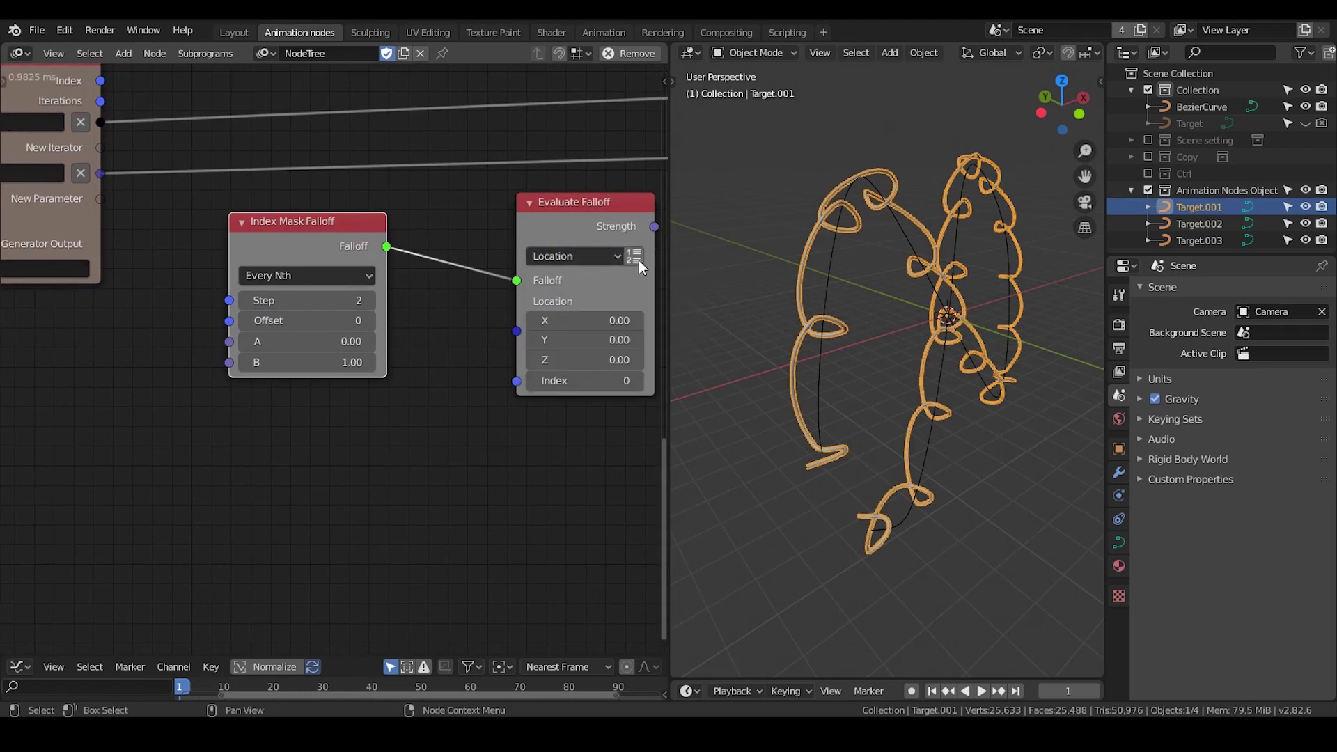
{"action": "left_click", "coordinate": [636, 257]}
{"action": "scroll", "coordinate": [479, 249], "scroll_direction": "down", "scroll_amount": 1}
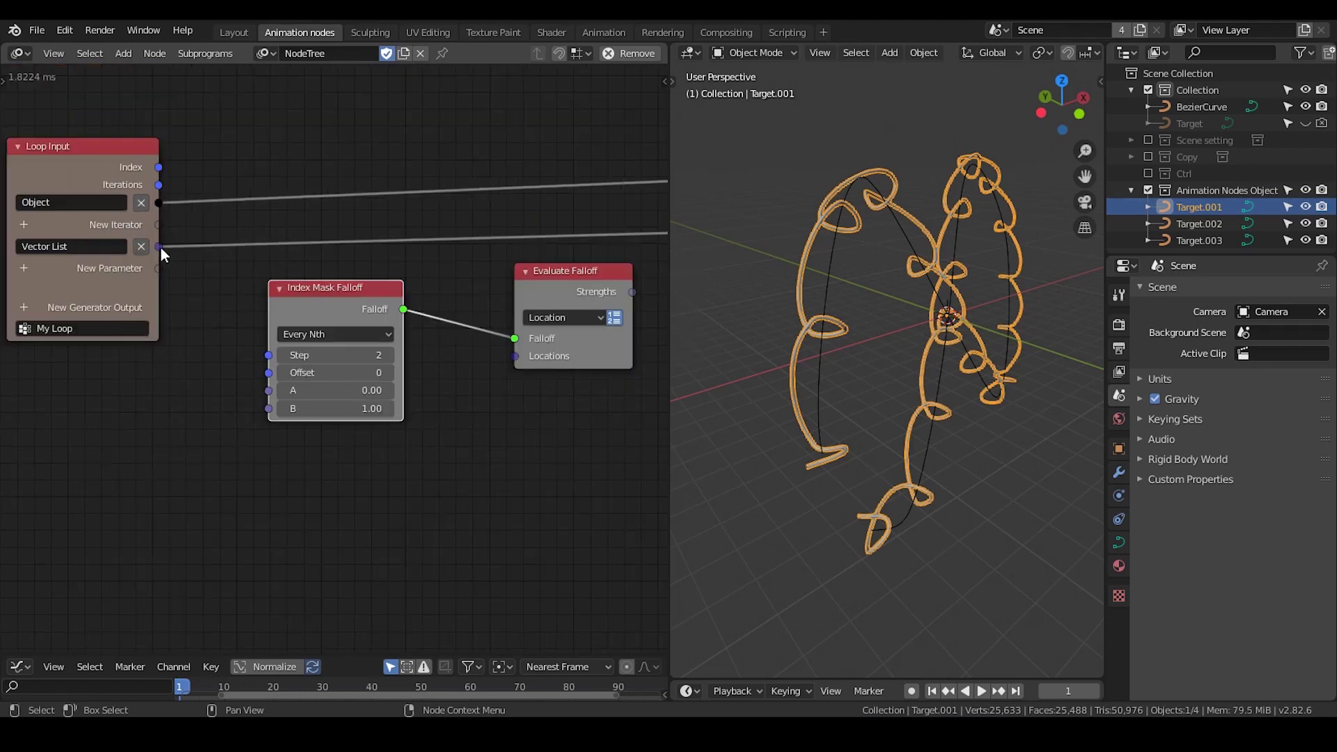
{"action": "left_click_drag", "start_coordinate": [159, 246], "coordinate": [512, 357]}
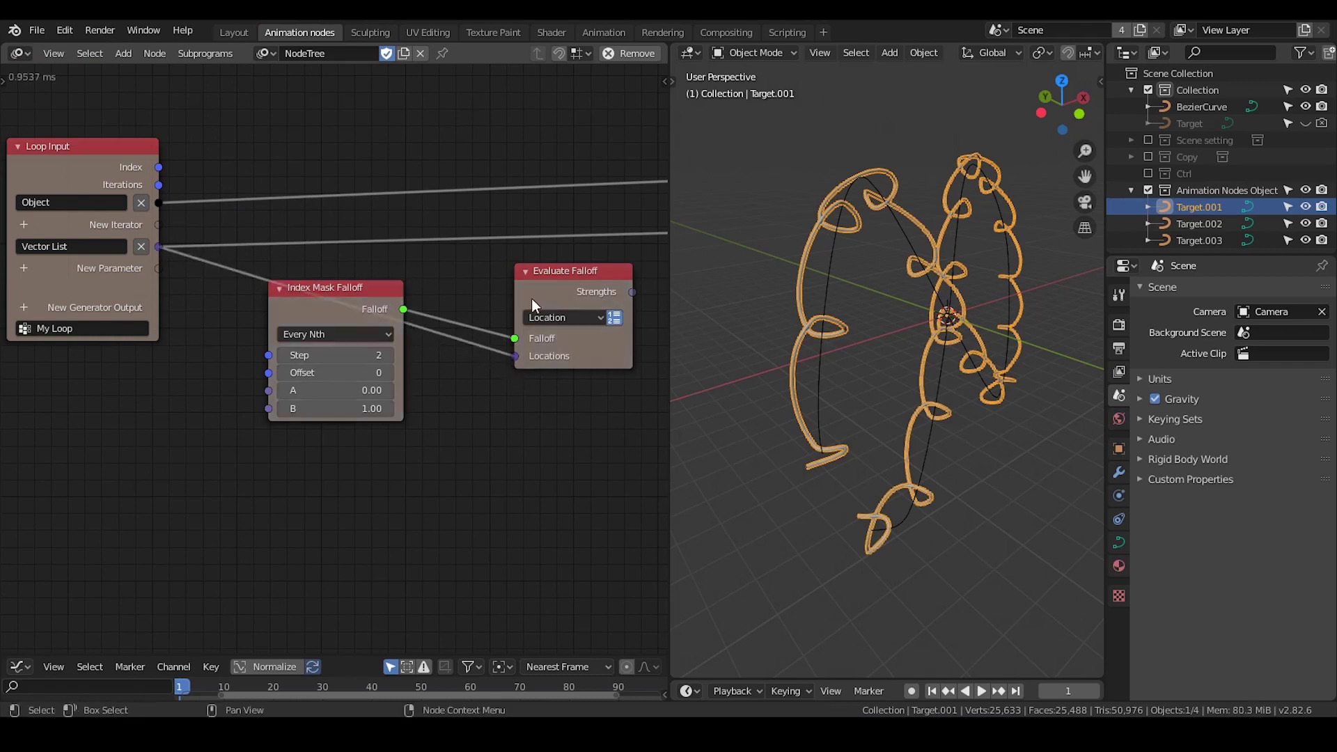
Adjust the positions of the two falloff nodes and connect Loop Input's Iterations to Index Mask Falloff's Step
{"action": "left_click_drag", "start_coordinate": [541, 291], "coordinate": [538, 285]}
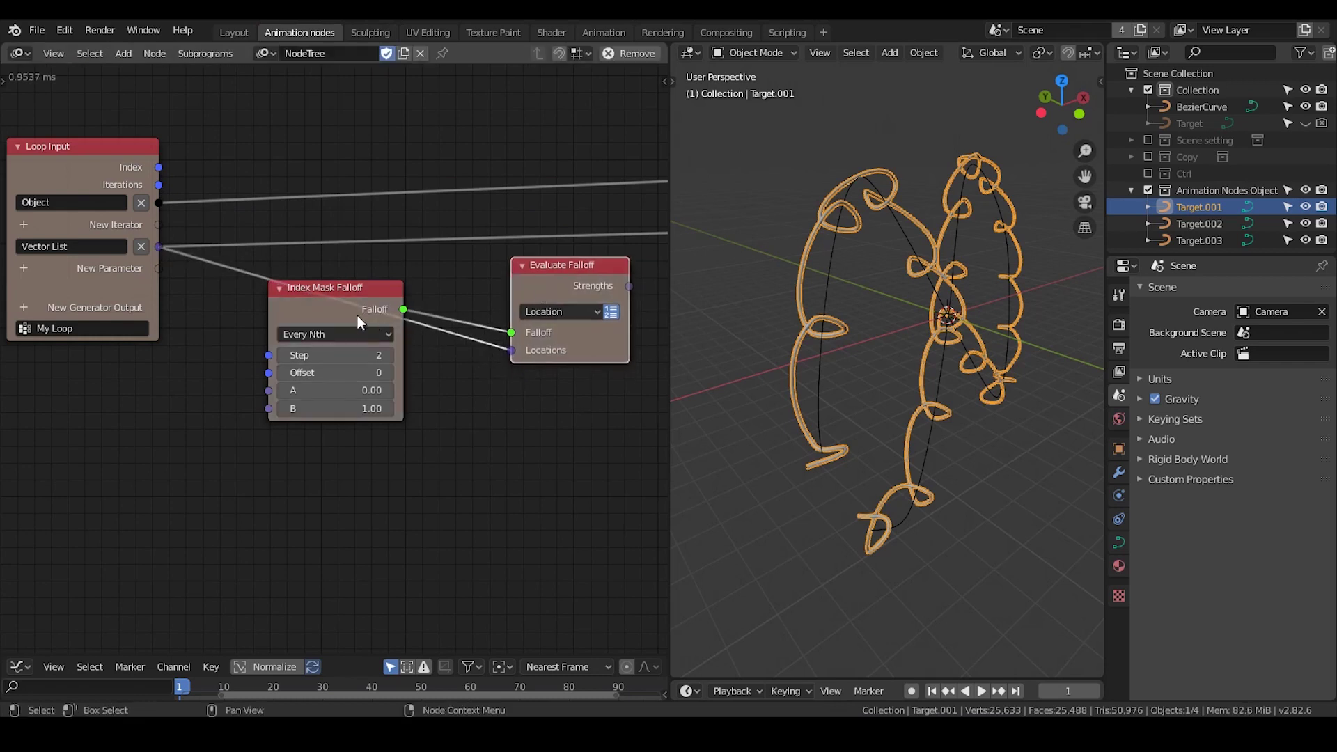
{"action": "left_click_drag", "start_coordinate": [357, 316], "coordinate": [361, 302]}
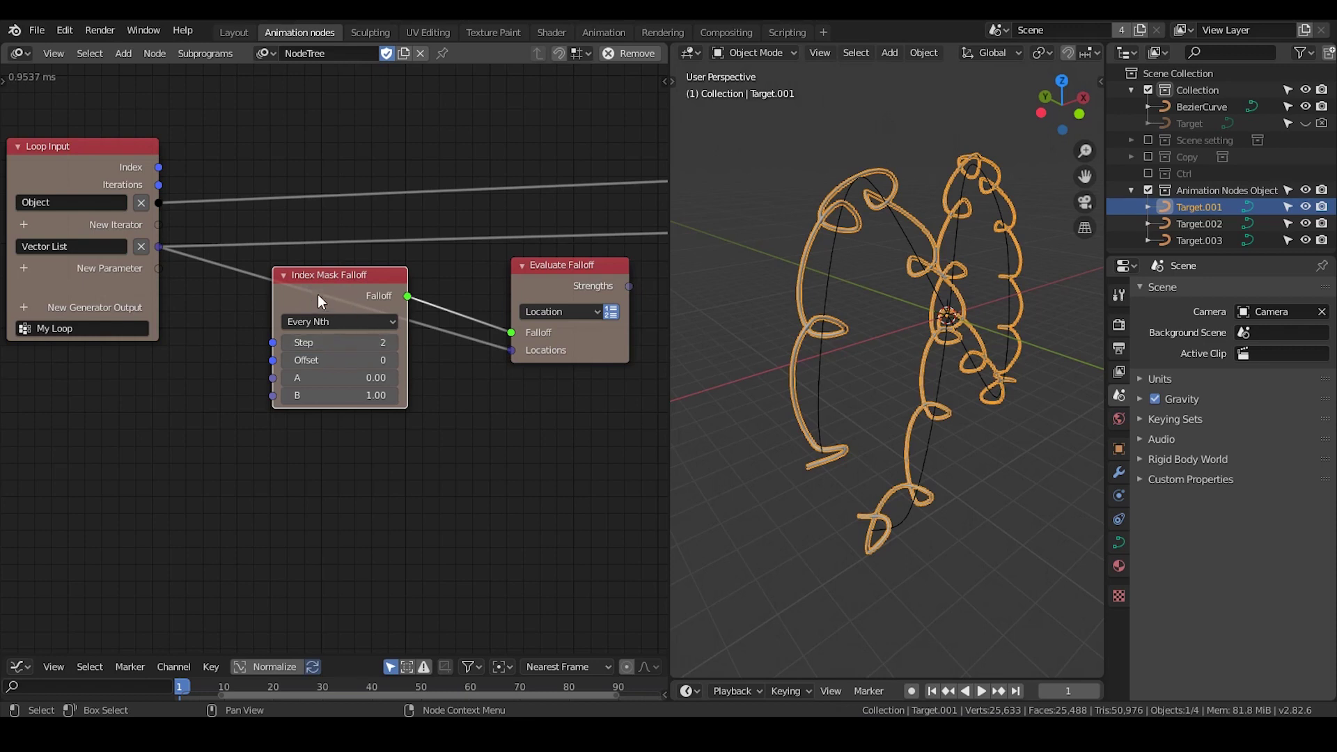
{"action": "left_click_drag", "start_coordinate": [314, 287], "coordinate": [338, 285]}
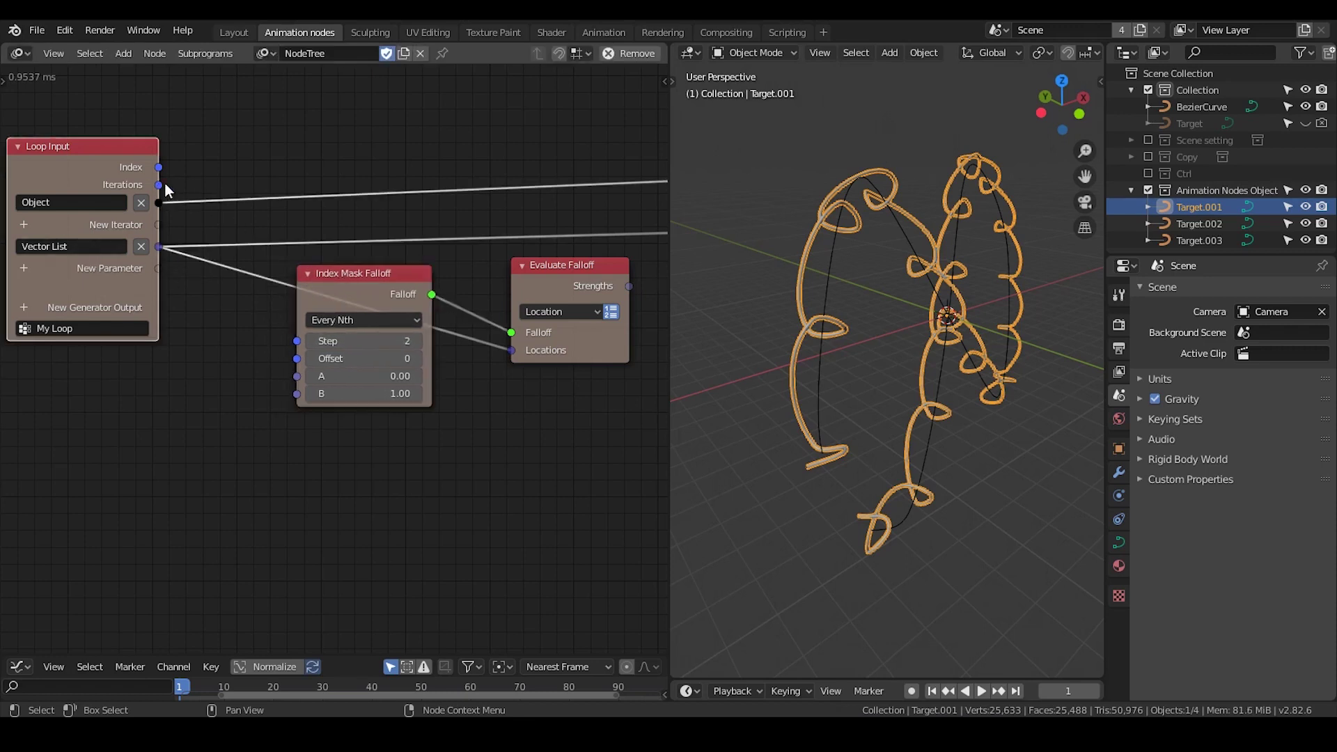
{"action": "left_click_drag", "start_coordinate": [159, 184], "coordinate": [298, 342]}
Shift Index Mask Falloff slightly and connect Loop Input's Index output to its Offset input
{"action": "middle_click_drag", "start_coordinate": [183, 168], "coordinate": [476, 466]}
{"action": "scroll", "coordinate": [468, 478], "scroll_direction": "down", "scroll_amount": 4}
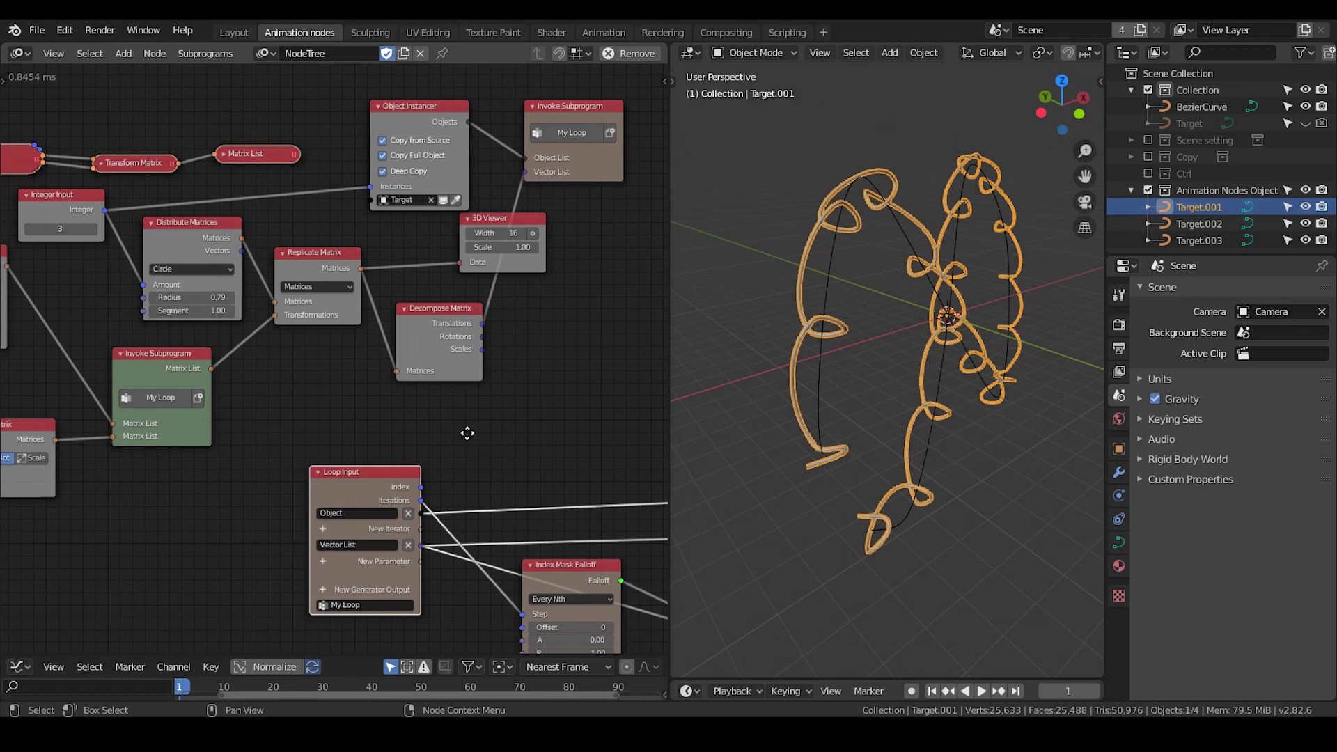
{"action": "middle_click_drag", "start_coordinate": [466, 433], "coordinate": [358, 269]}
{"action": "scroll", "coordinate": [424, 312], "scroll_direction": "up", "scroll_amount": 1}
{"action": "scroll", "coordinate": [424, 314], "scroll_direction": "up", "scroll_amount": 1}
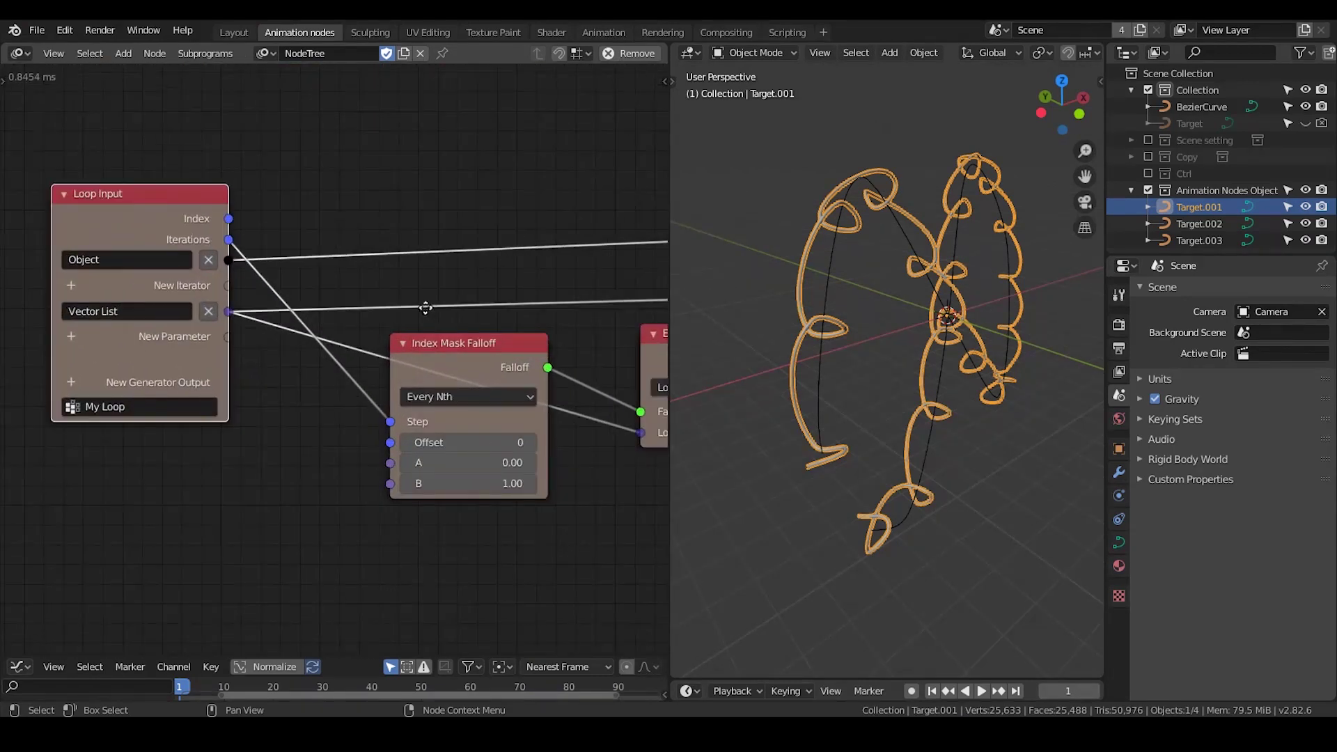
{"action": "left_click_drag", "start_coordinate": [444, 332], "coordinate": [456, 337]}
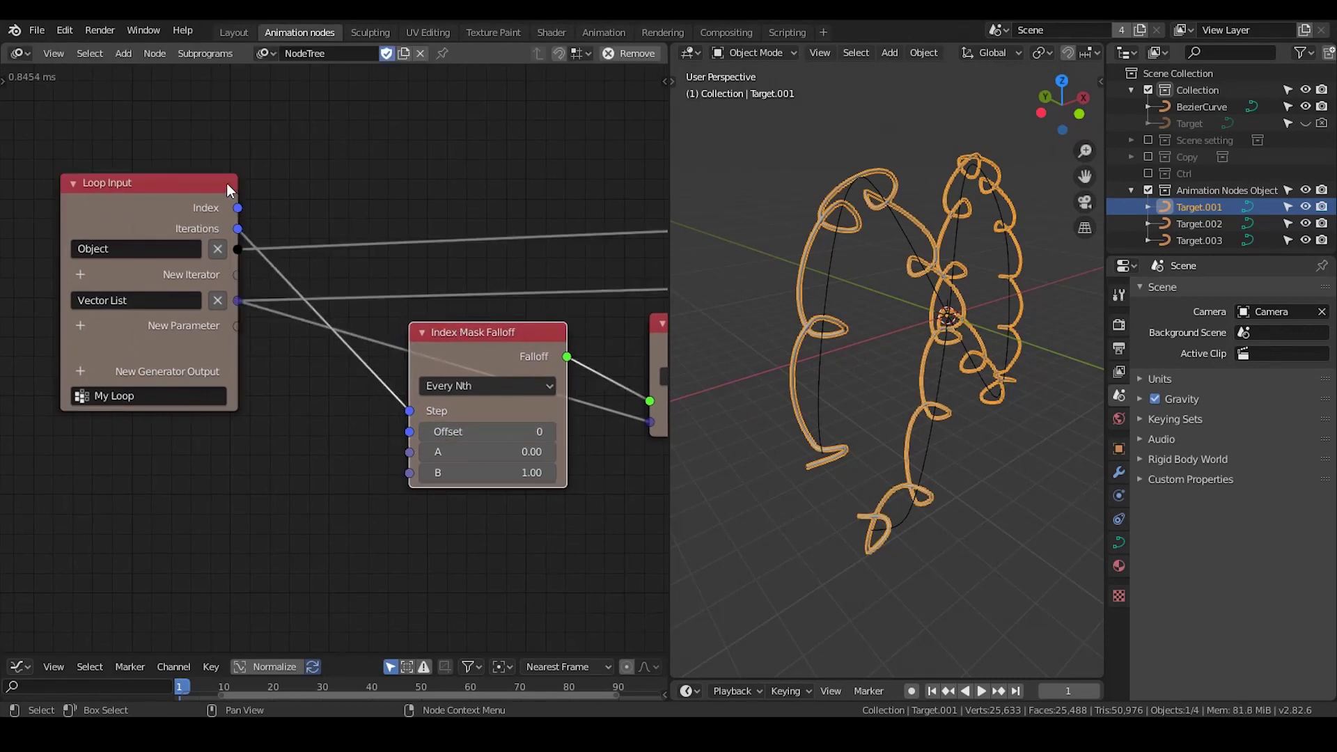
{"action": "left_click_drag", "start_coordinate": [240, 209], "coordinate": [411, 432]}
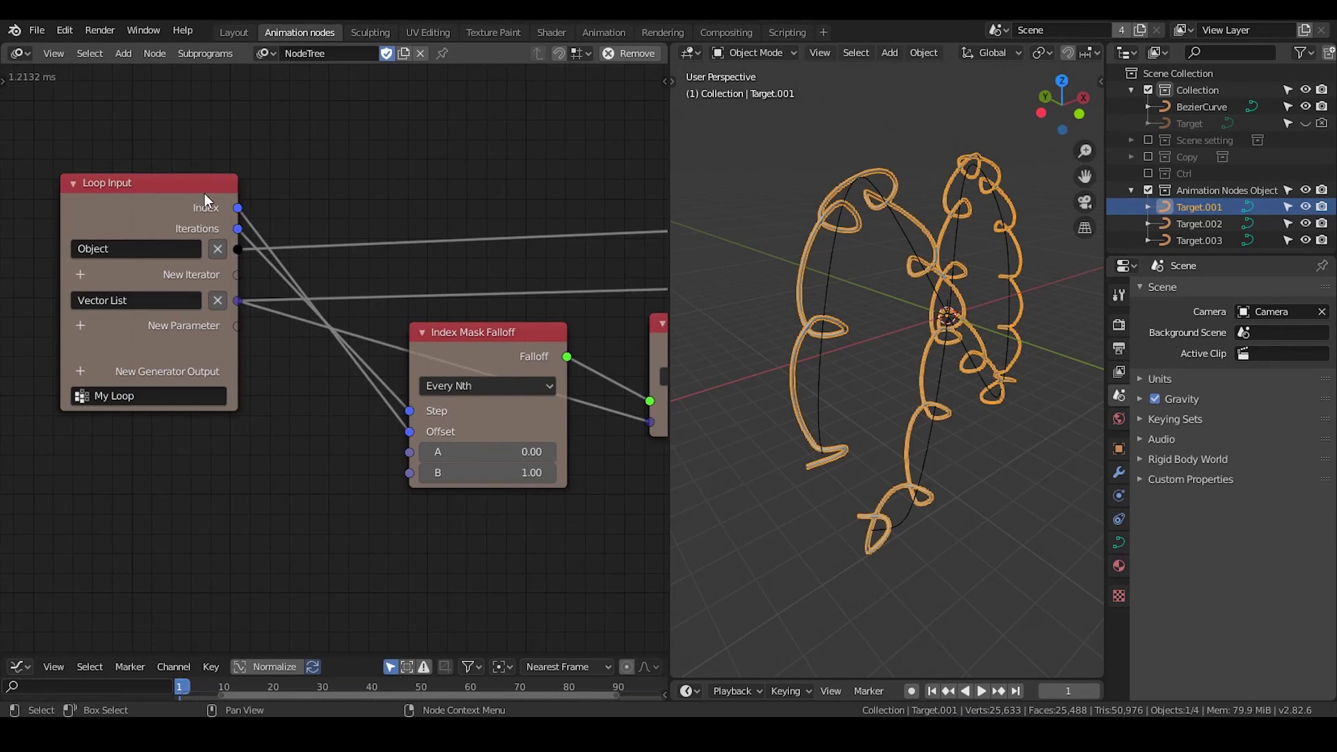
{"action": "scroll", "coordinate": [813, 429], "scroll_direction": "up", "scroll_amount": 5}
{"action": "middle_click_drag", "start_coordinate": [851, 354], "coordinate": [852, 353], "text": "shift"}
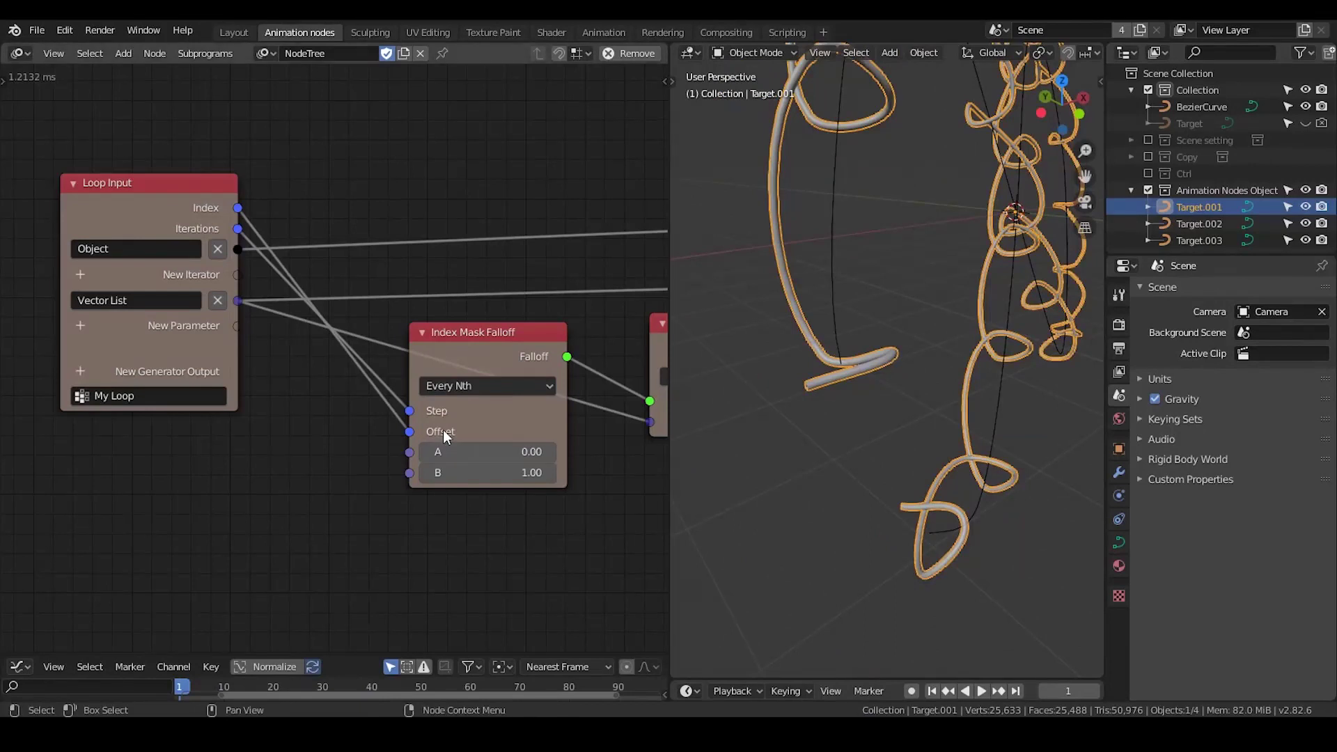
{"action": "middle_click_drag", "start_coordinate": [855, 394], "coordinate": [855, 398]}
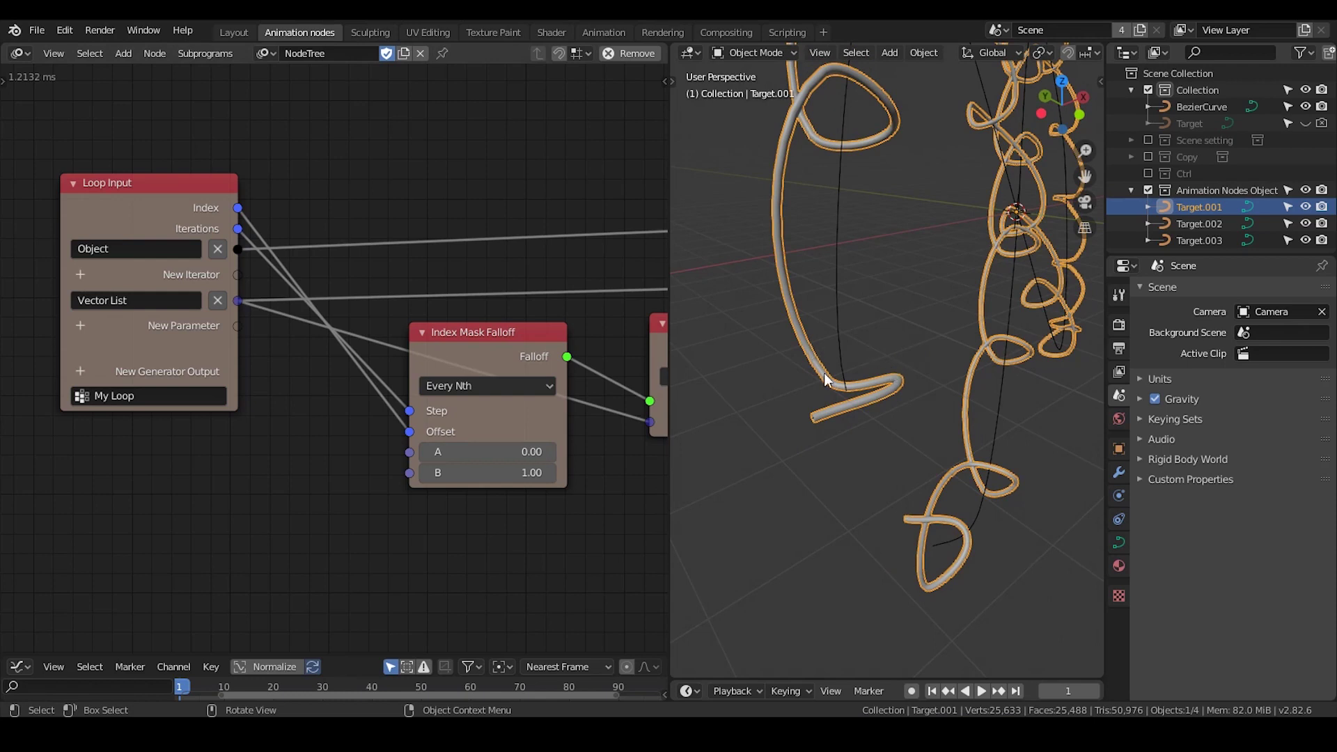
Move Index Mask Falloff and Evaluate Falloff closer to Loop Input to free space before Spline from Points
{"action": "middle_click_drag", "start_coordinate": [649, 368], "coordinate": [436, 369]}
{"action": "scroll", "coordinate": [387, 355], "scroll_direction": "down", "scroll_amount": 2}
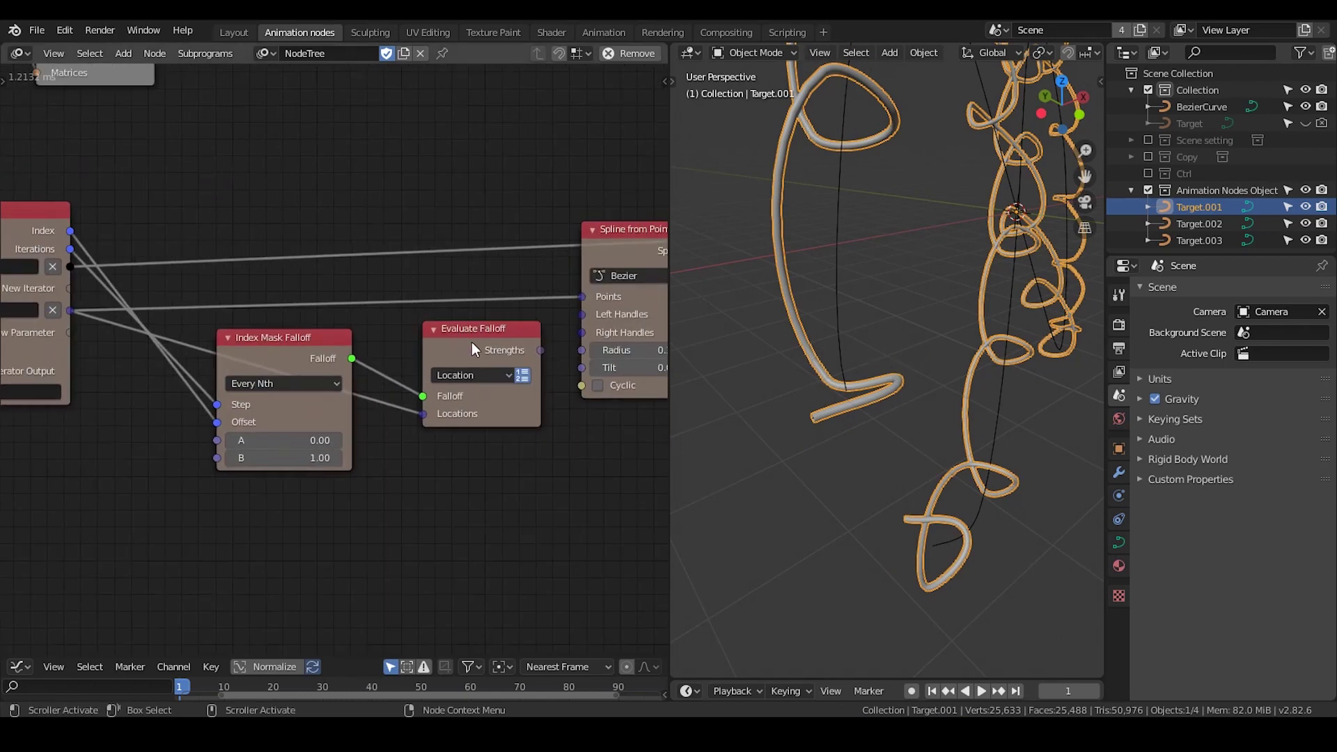
{"action": "left_click_drag", "start_coordinate": [472, 342], "coordinate": [432, 343]}
{"action": "left_click_drag", "start_coordinate": [276, 350], "coordinate": [179, 354]}
{"action": "left_click_drag", "start_coordinate": [387, 352], "coordinate": [304, 361]}
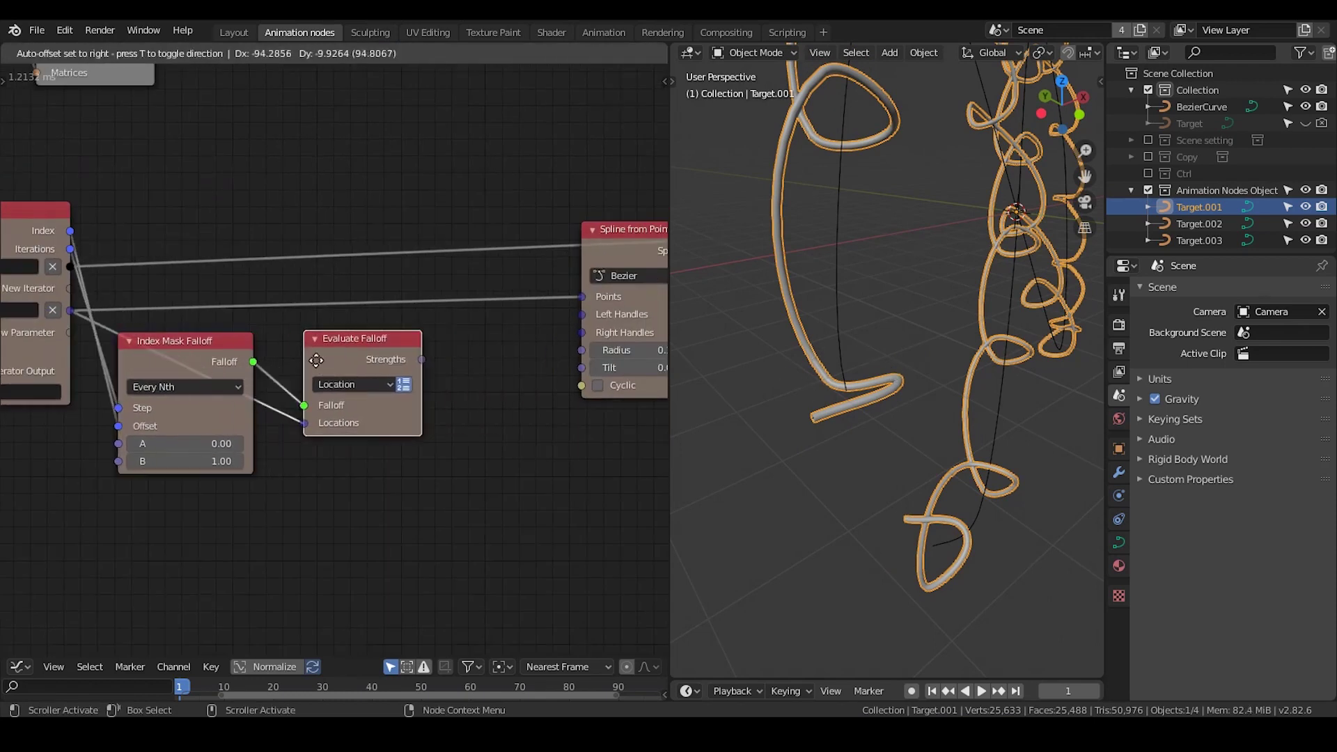
Add a Mask List node between Evaluate Falloff and Spline from Points
{"action": "key", "text": "ctrl+a"}
{"action": "type", "text": "mas"}
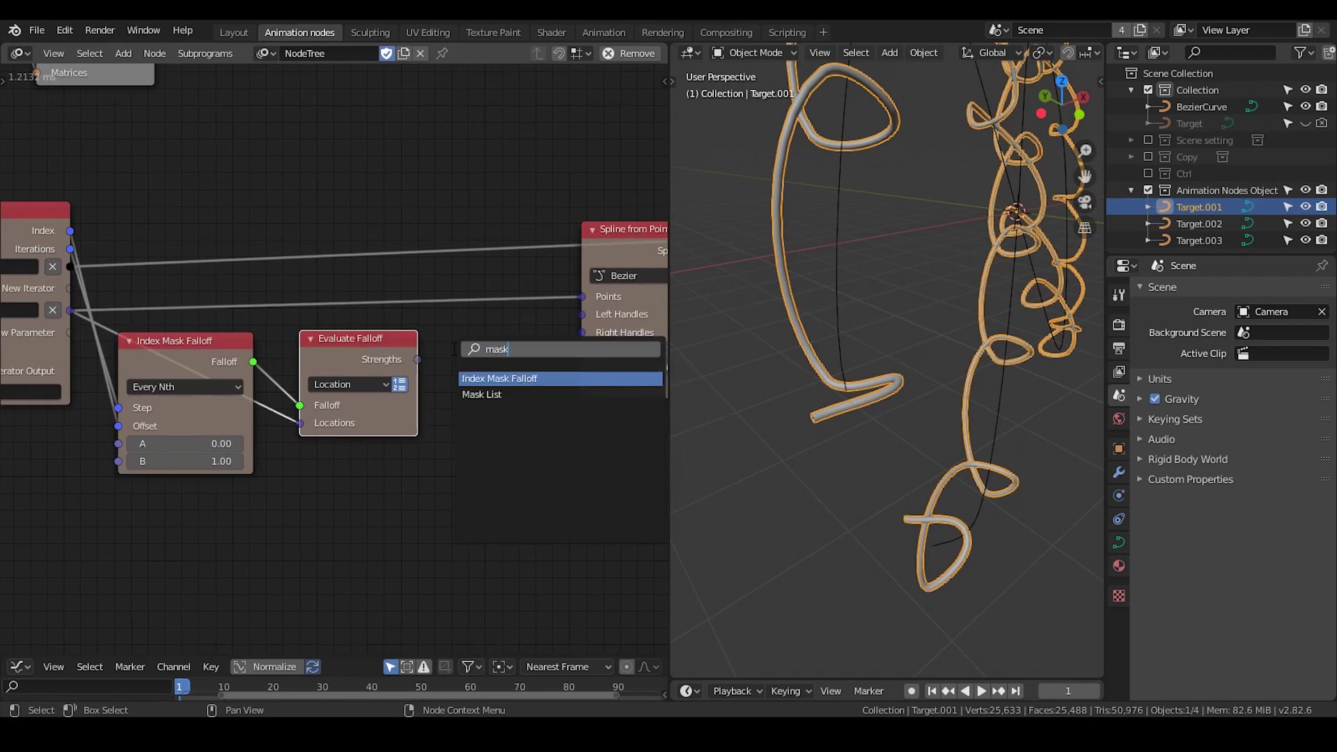
{"action": "key", "text": "Down"}
{"action": "key", "text": "Return"}
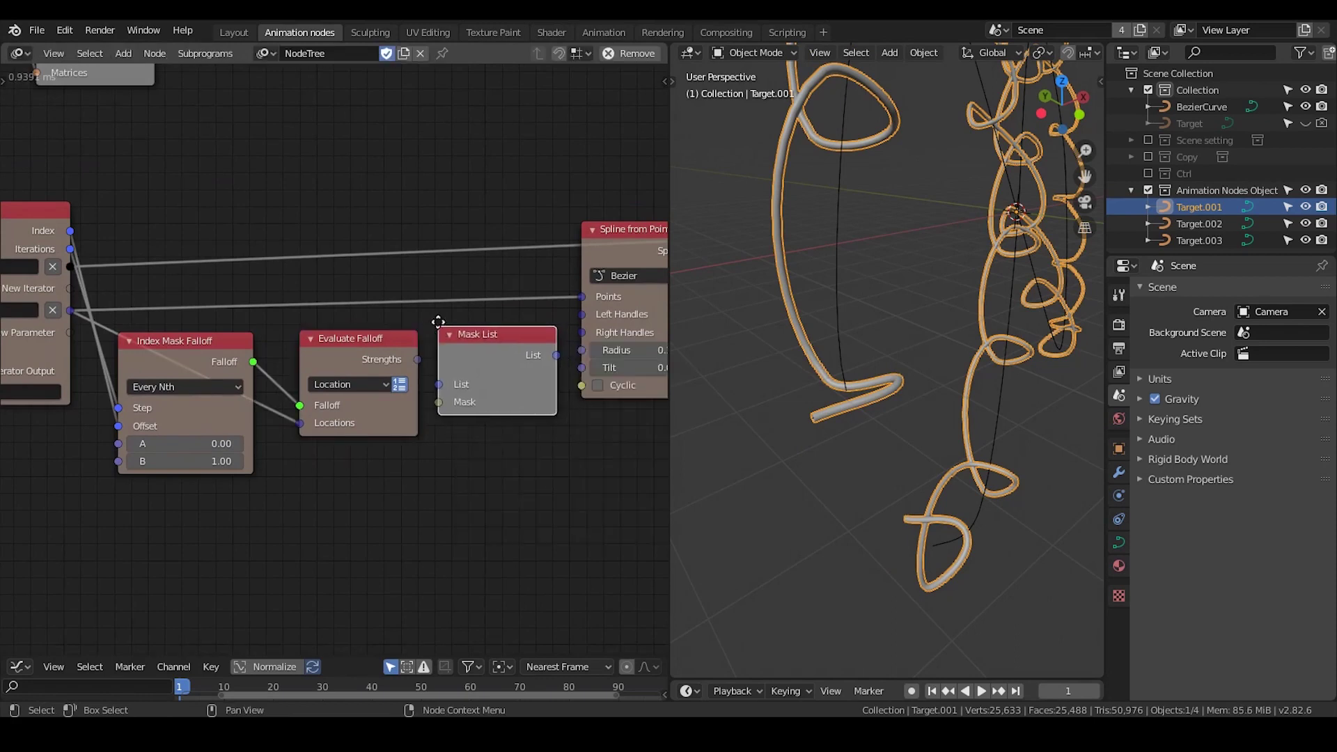
{"action": "left_click", "coordinate": [438, 321]}
{"action": "middle_click_drag", "start_coordinate": [438, 322], "coordinate": [480, 305]}
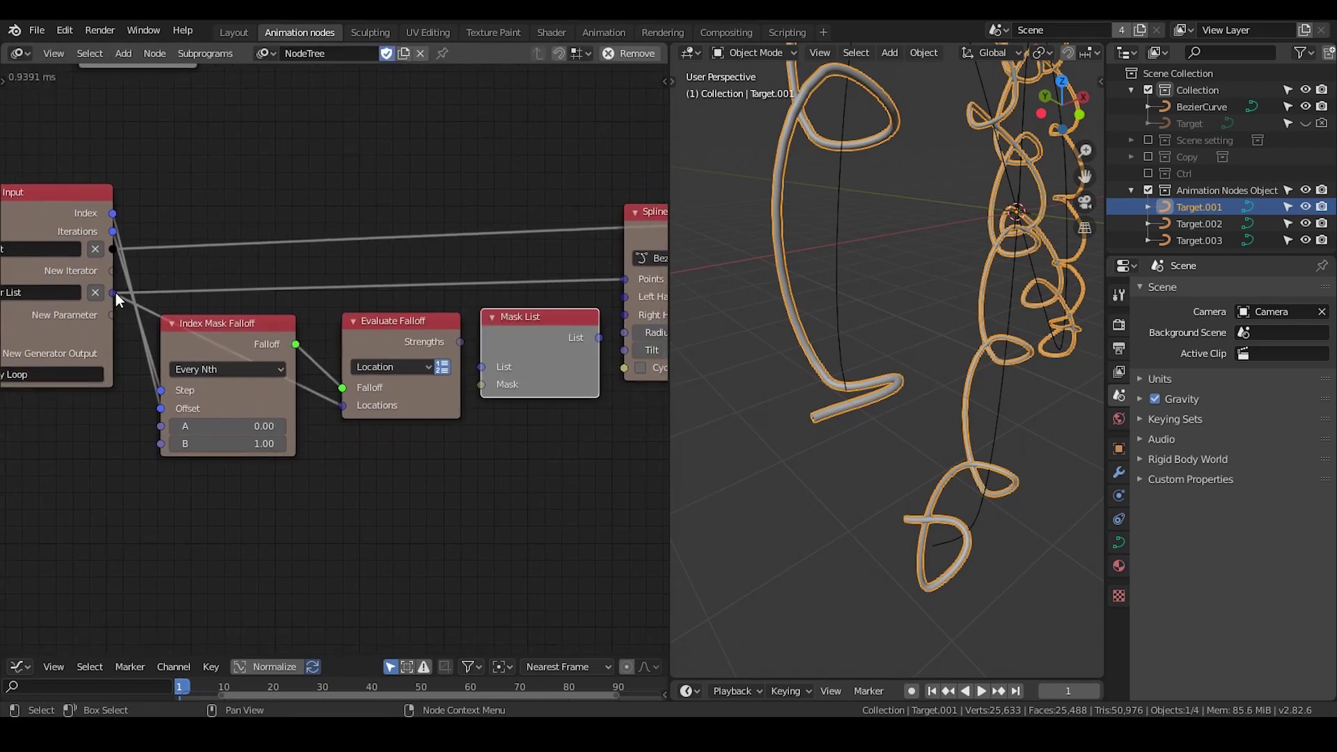
Feed Mask List with Loop Input's Vector List and Evaluate Falloff's Strengths, and connect its List output to Spline from Points' Points input
{"action": "left_click_drag", "start_coordinate": [115, 293], "coordinate": [523, 273]}
{"action": "left_click_drag", "start_coordinate": [444, 346], "coordinate": [475, 325]}
{"action": "middle_click_drag", "start_coordinate": [524, 321], "coordinate": [451, 329]}
{"action": "left_click_drag", "start_coordinate": [518, 284], "coordinate": [554, 285]}
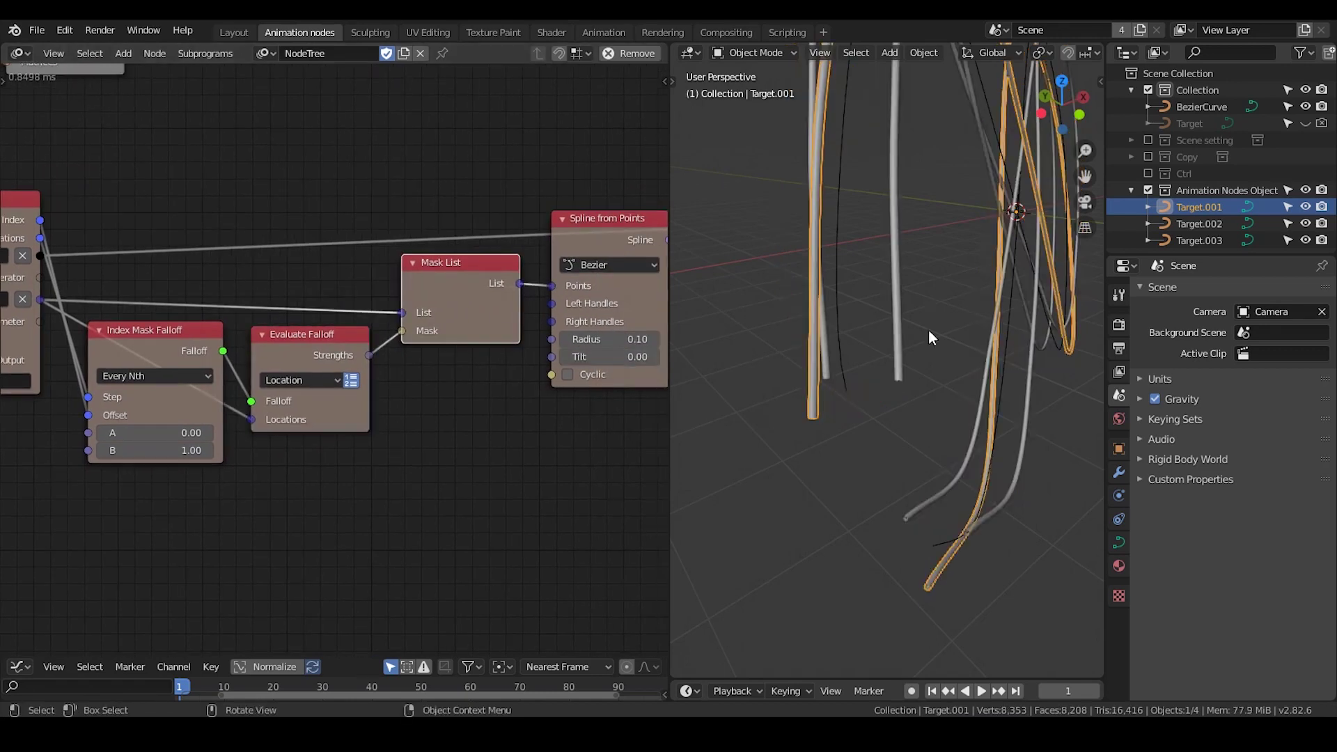
{"action": "mouse_move", "coordinate": [929, 330]}
{"action": "middle_mouse_down"}
{"action": "mouse_move", "coordinate": [933, 311]}
{"action": "mouse_move", "coordinate": [845, 362]}
{"action": "mouse_move", "coordinate": [930, 332]}
{"action": "middle_mouse_up"}
{"action": "scroll", "coordinate": [905, 331], "scroll_direction": "down", "scroll_amount": 1}
{"action": "scroll", "coordinate": [845, 363], "scroll_direction": "down", "scroll_amount": 2}
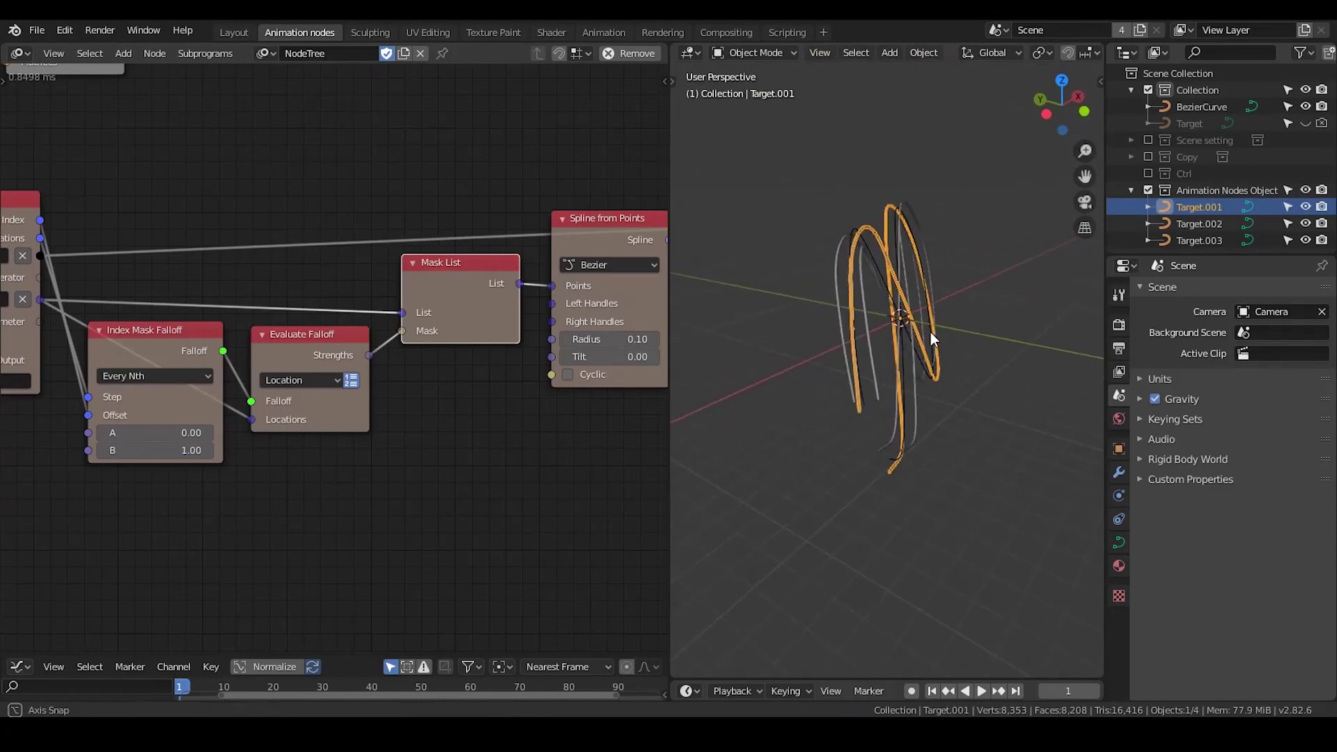
Move the Distribute Matrices and Integer Input nodes away from the Float Range and Evaluate Spline nodes to spread out the layout
{"action": "middle_click_drag", "start_coordinate": [384, 263], "coordinate": [633, 408]}
{"action": "middle_click_drag", "start_coordinate": [122, 285], "coordinate": [594, 387]}
{"action": "middle_click_drag", "start_coordinate": [89, 259], "coordinate": [495, 253]}
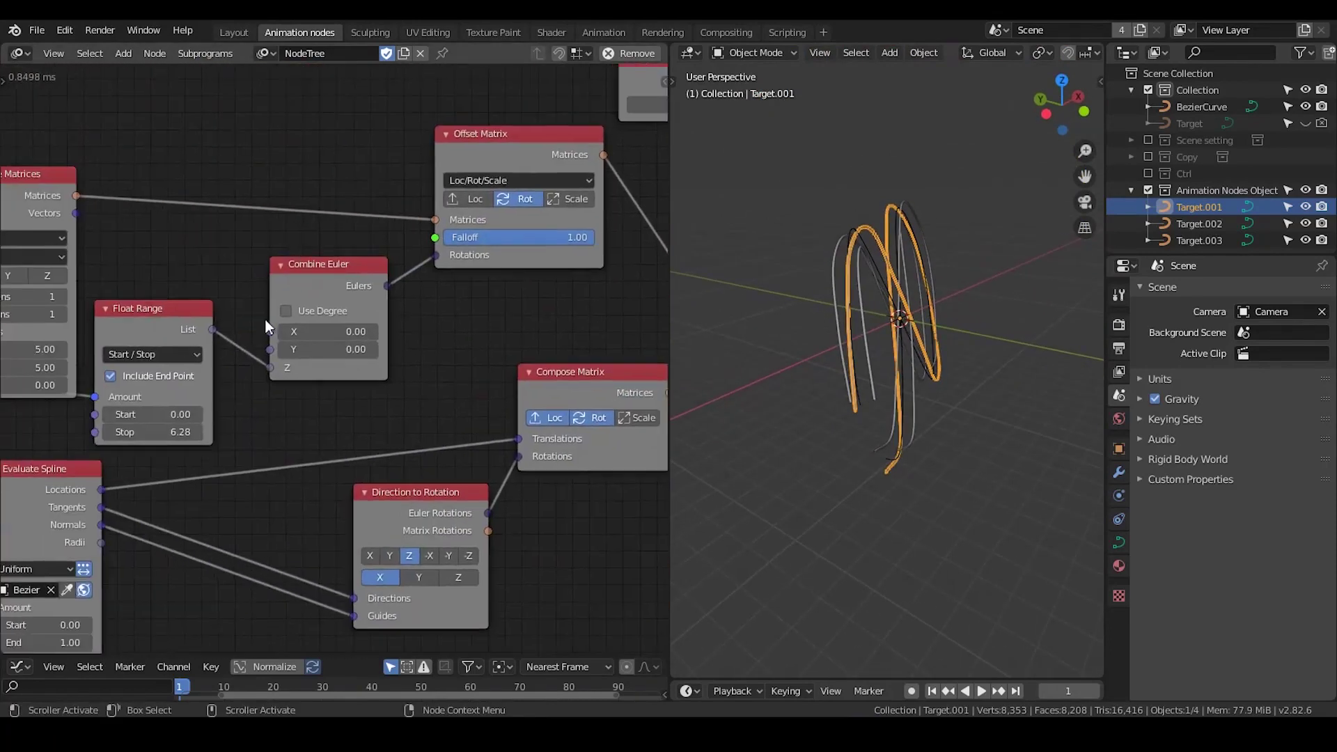
{"action": "scroll", "coordinate": [266, 320], "scroll_direction": "down", "scroll_amount": 4}
{"action": "scroll", "coordinate": [835, 337], "scroll_direction": "down", "scroll_amount": 1}
{"action": "scroll", "coordinate": [856, 347], "scroll_direction": "up", "scroll_amount": 2}
{"action": "middle_click_drag", "start_coordinate": [857, 346], "coordinate": [883, 248]}
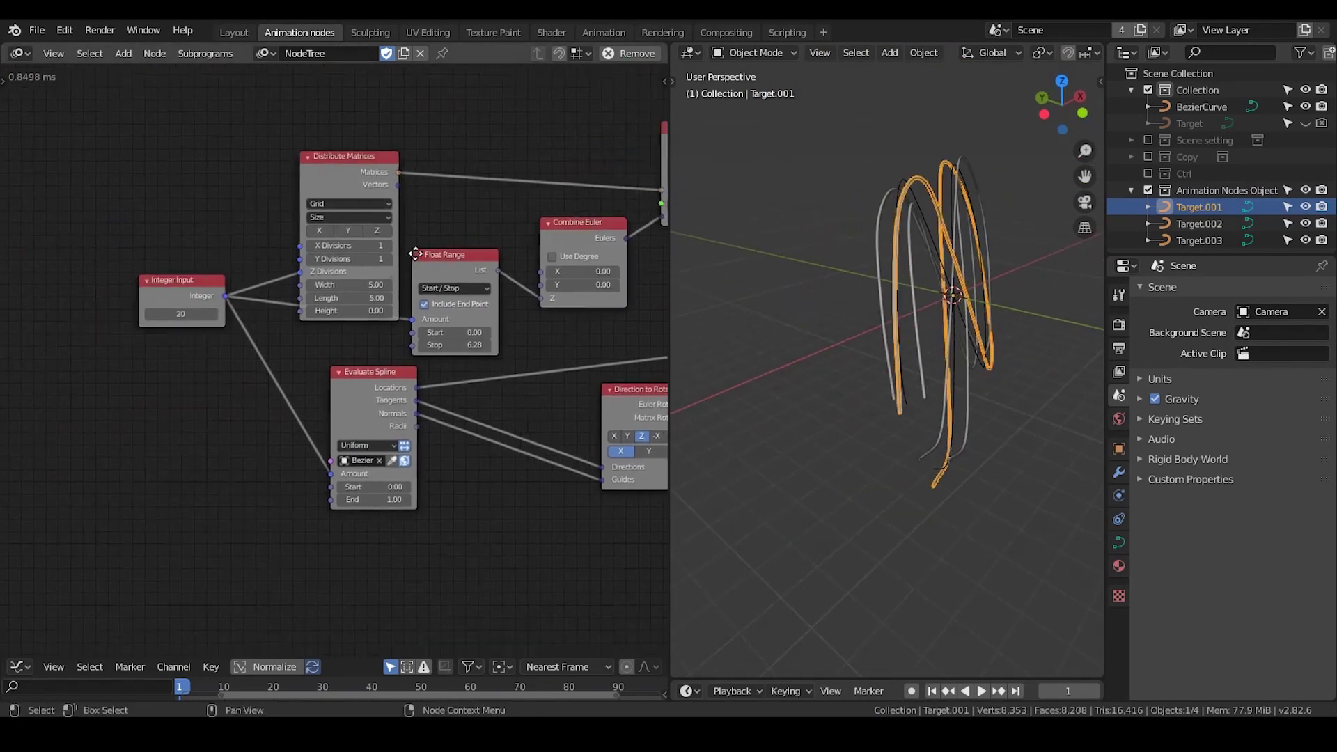
{"action": "middle_click_drag", "start_coordinate": [325, 173], "coordinate": [337, 168]}
{"action": "left_click_drag", "start_coordinate": [337, 168], "coordinate": [303, 158]}
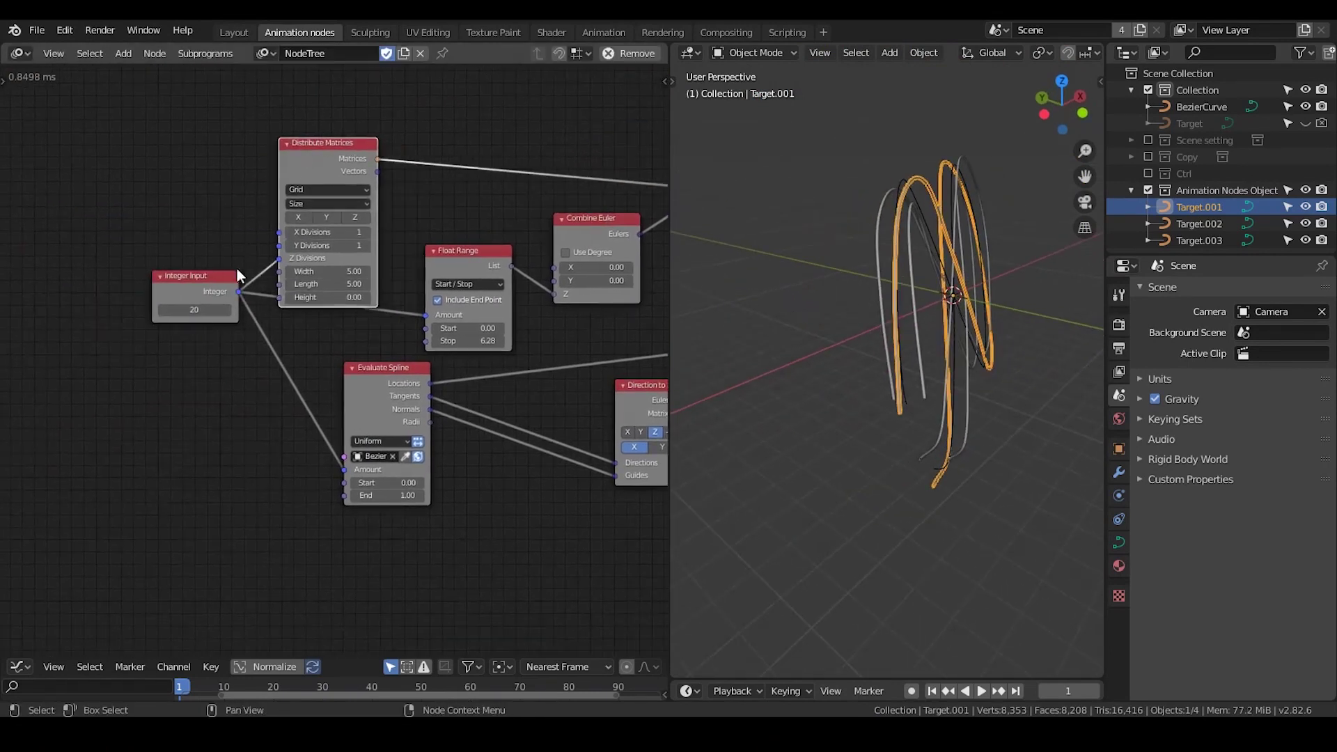
{"action": "left_click", "coordinate": [192, 298]}
{"action": "left_click_drag", "start_coordinate": [193, 293], "coordinate": [154, 304]}
{"action": "scroll", "coordinate": [380, 378], "scroll_direction": "up", "scroll_amount": 1}
{"action": "middle_click_drag", "start_coordinate": [483, 370], "coordinate": [440, 353]}
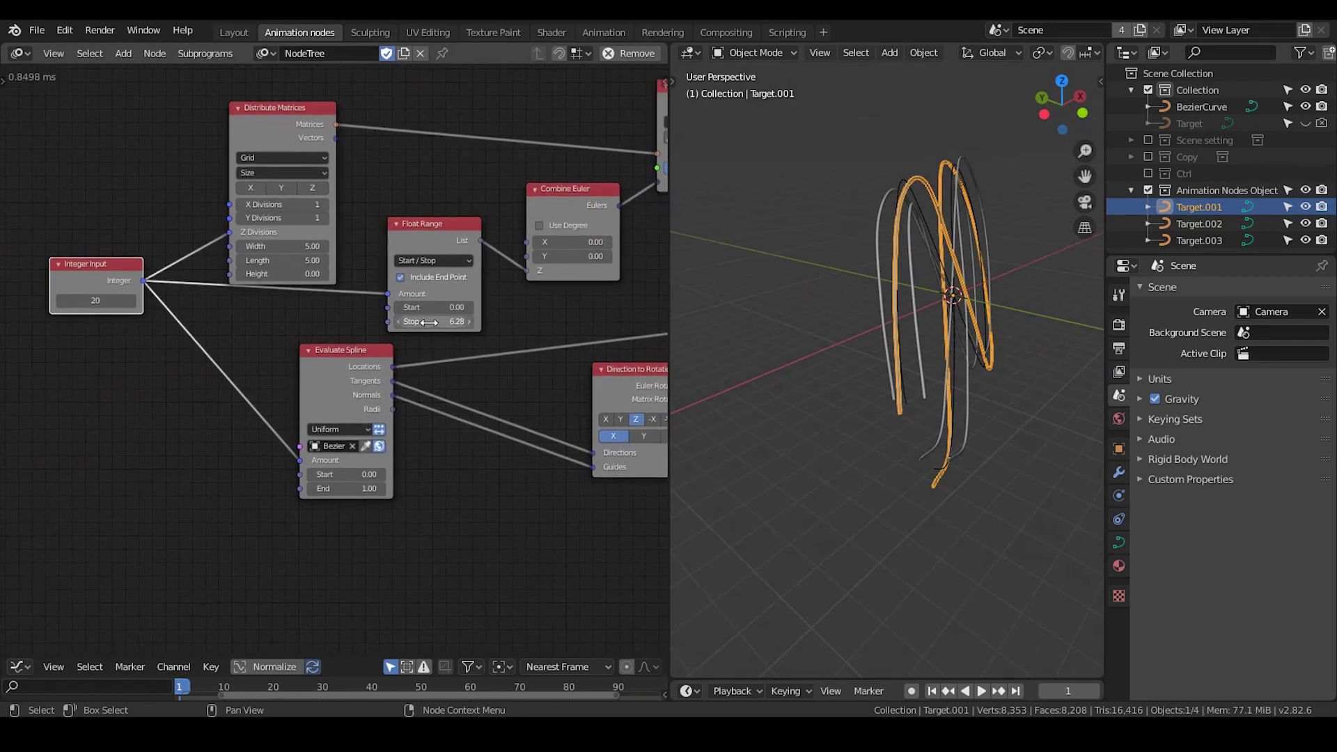
Set the Stop value of the Float Range feeding Combine Euler to 78.10 and inspect the twisted curves
{"action": "mouse_move", "coordinate": [422, 322]}
{"action": "left_mouse_down"}
{"action": "mouse_move", "coordinate": [481, 321]}
{"action": "mouse_move", "coordinate": [423, 323]}
{"action": "left_mouse_up"}
{"action": "middle_click_drag", "start_coordinate": [504, 363], "coordinate": [434, 347]}
{"action": "middle_click_drag", "start_coordinate": [919, 299], "coordinate": [895, 207]}
{"action": "left_click", "coordinate": [883, 266]}
{"action": "middle_click_drag", "start_coordinate": [882, 266], "coordinate": [926, 240]}
{"action": "scroll", "coordinate": [878, 282], "scroll_direction": "up", "scroll_amount": 5}
{"action": "mouse_move", "coordinate": [867, 313]}
{"action": "middle_mouse_down", "text": "shift"}
{"action": "mouse_move", "coordinate": [934, 316]}
{"action": "mouse_move", "coordinate": [864, 325]}
{"action": "middle_mouse_up", "text": "shift"}
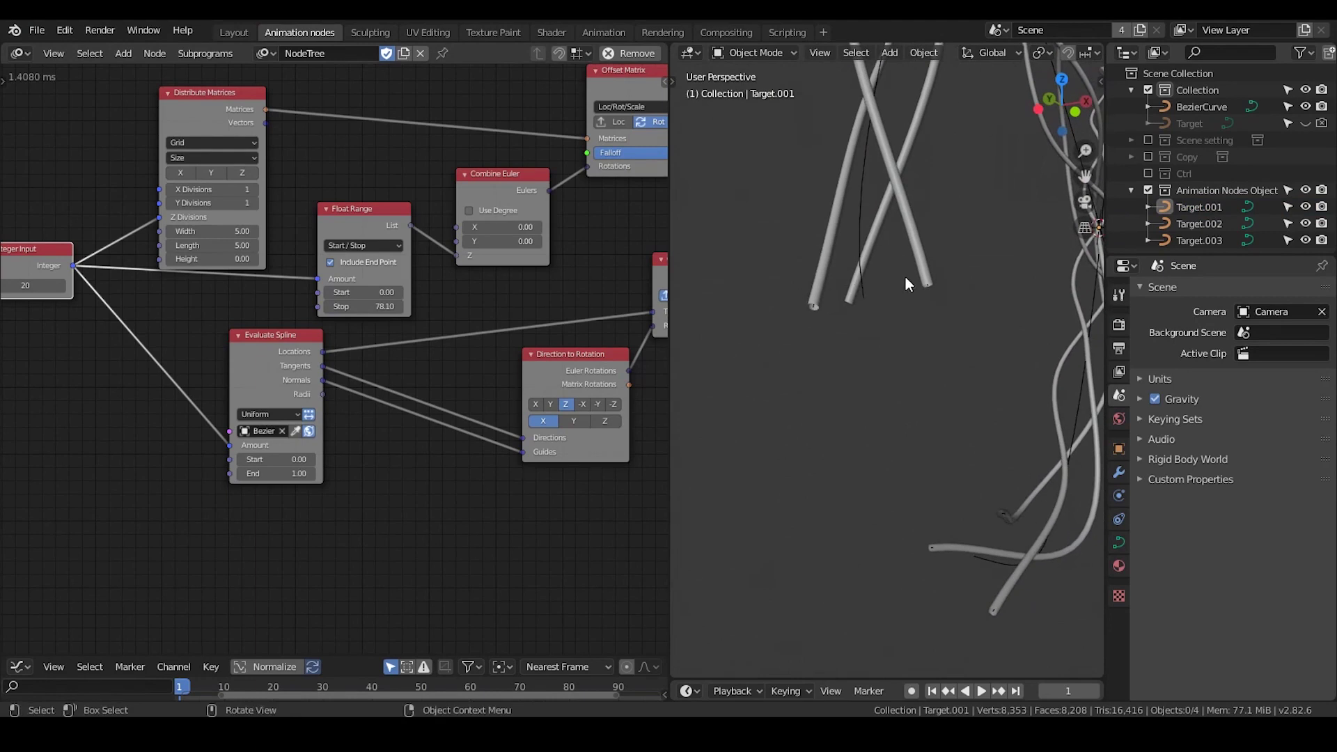
{"action": "mouse_move", "coordinate": [902, 277]}
{"action": "middle_mouse_down"}
{"action": "mouse_move", "coordinate": [874, 340]}
{"action": "mouse_move", "coordinate": [896, 258]}
{"action": "mouse_move", "coordinate": [907, 257]}
{"action": "middle_mouse_up"}
{"action": "middle_click_drag", "start_coordinate": [892, 307], "coordinate": [913, 334]}
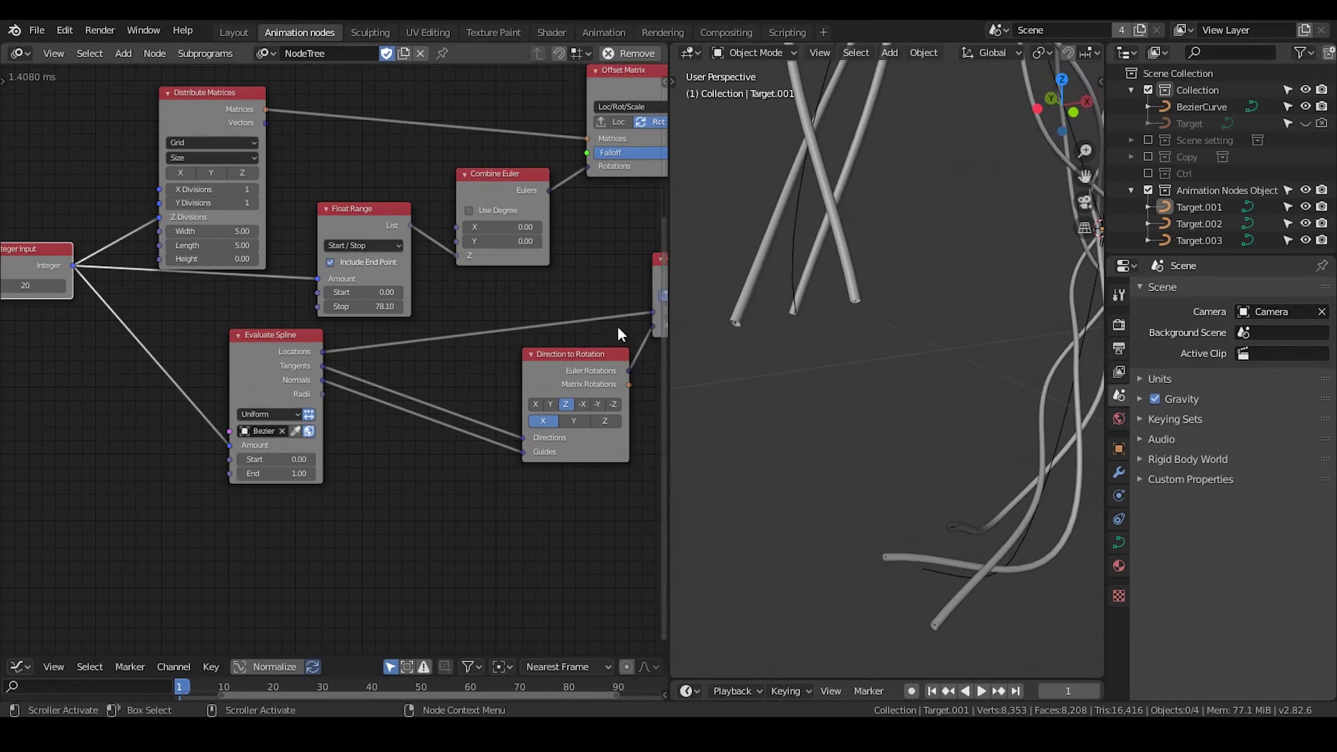
Inspect the twisted curves, and shift Curve Object Output away from Smooth Bezier Spline to make room for another node
{"action": "middle_click_drag", "start_coordinate": [539, 303], "coordinate": [213, 294]}
{"action": "scroll", "coordinate": [429, 310], "scroll_direction": "down", "scroll_amount": 2}
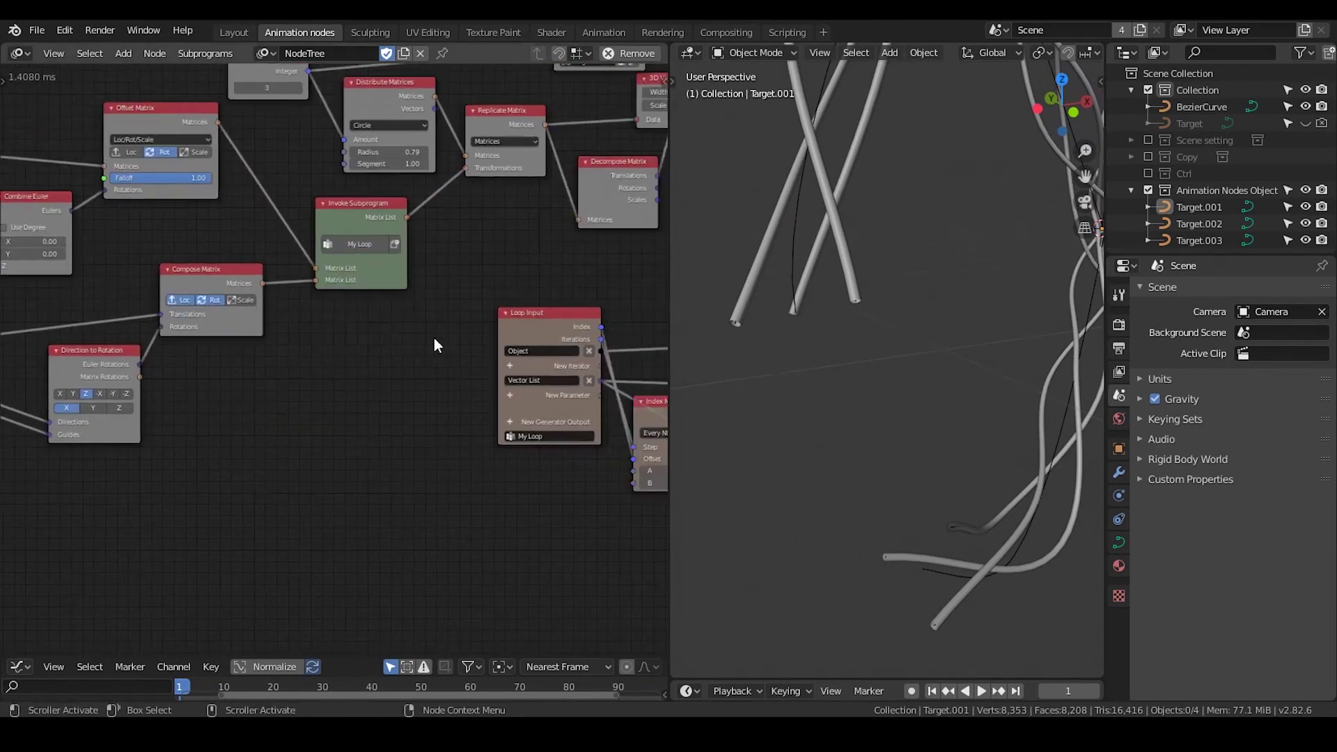
{"action": "middle_click_drag", "start_coordinate": [432, 344], "coordinate": [210, 350]}
{"action": "middle_click_drag", "start_coordinate": [323, 331], "coordinate": [283, 299]}
{"action": "scroll", "coordinate": [292, 308], "scroll_direction": "down", "scroll_amount": 1}
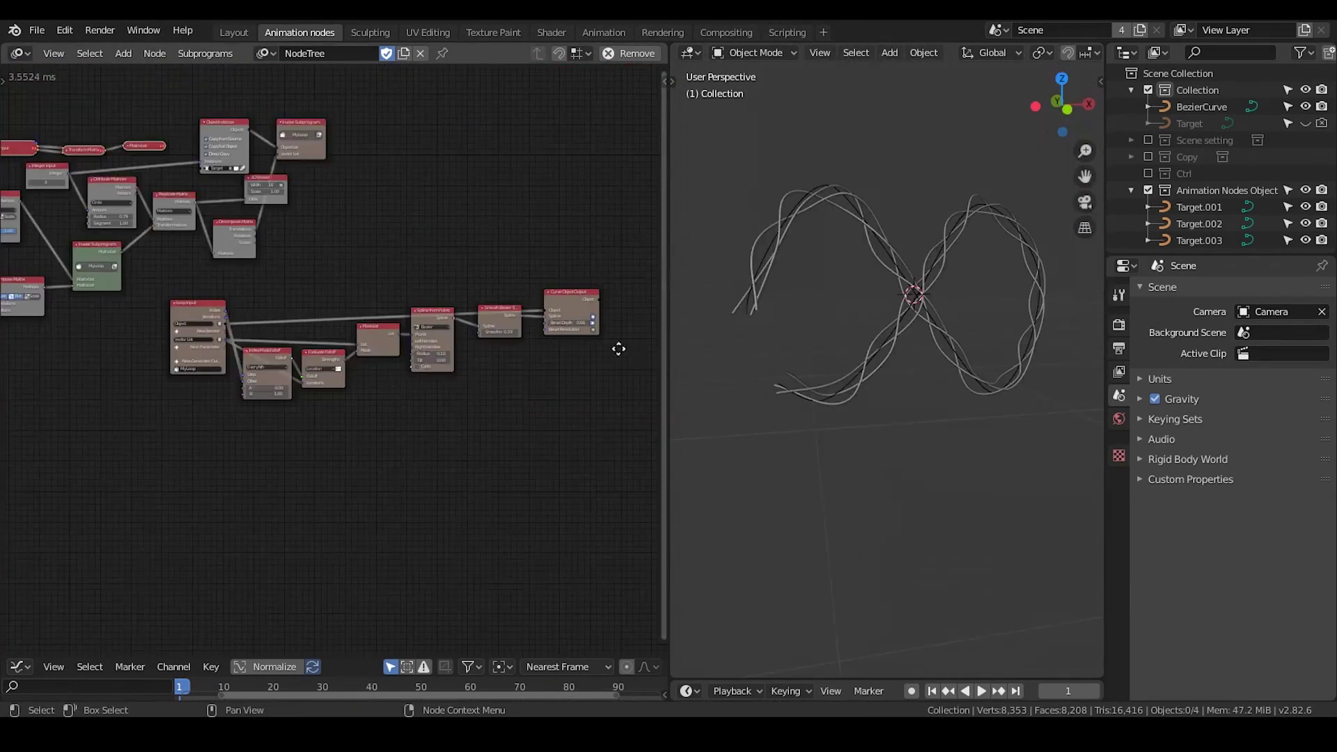
{"action": "scroll", "coordinate": [476, 315], "scroll_direction": "up", "scroll_amount": 2}
{"action": "scroll", "coordinate": [473, 315], "scroll_direction": "up", "scroll_amount": 1}
{"action": "scroll", "coordinate": [906, 288], "scroll_direction": "up", "scroll_amount": 5}
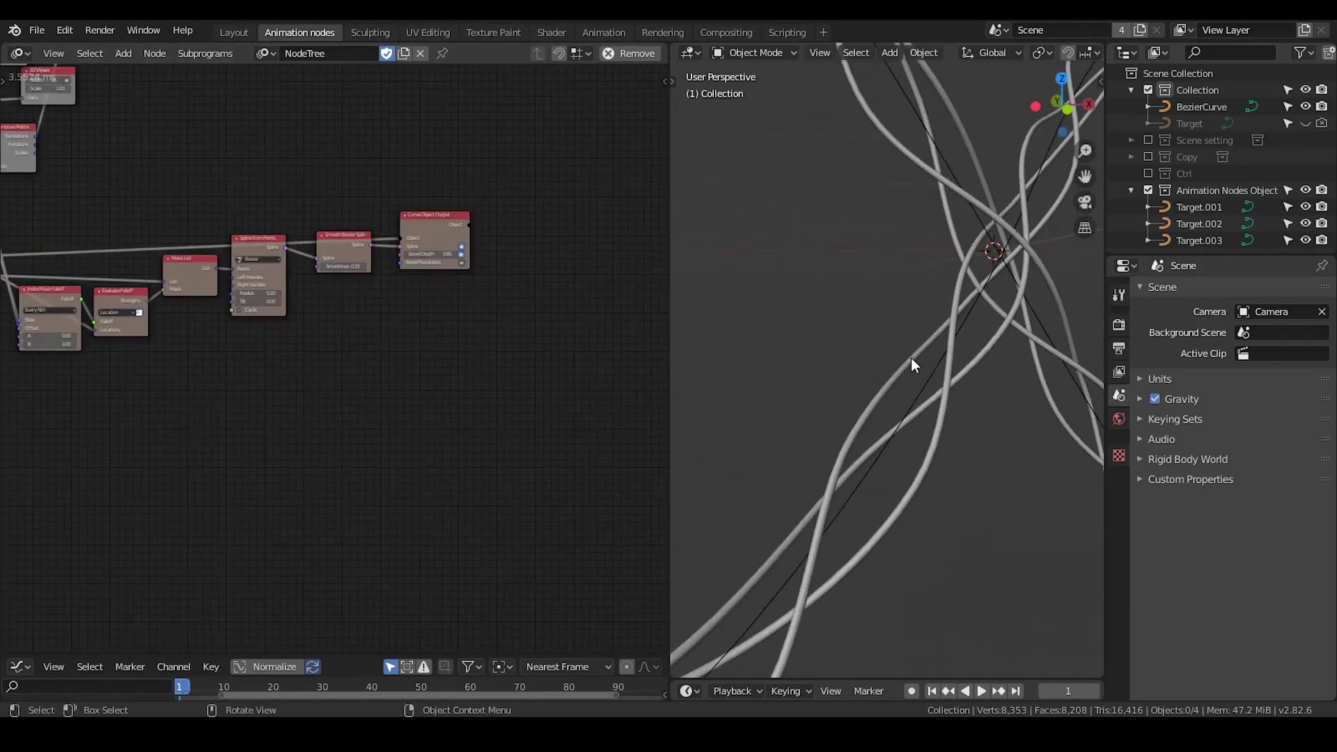
{"action": "scroll", "coordinate": [911, 359], "scroll_direction": "down", "scroll_amount": 3}
{"action": "middle_click_drag", "start_coordinate": [911, 354], "coordinate": [745, 308]}
{"action": "left_click_drag", "start_coordinate": [443, 217], "coordinate": [502, 204]}
Insert a Trim Spline node between Smooth Bezier Spline and Curve Object Output, and try out its End value
{"action": "key", "text": "ctrl+a"}
{"action": "type", "text": "trim"}
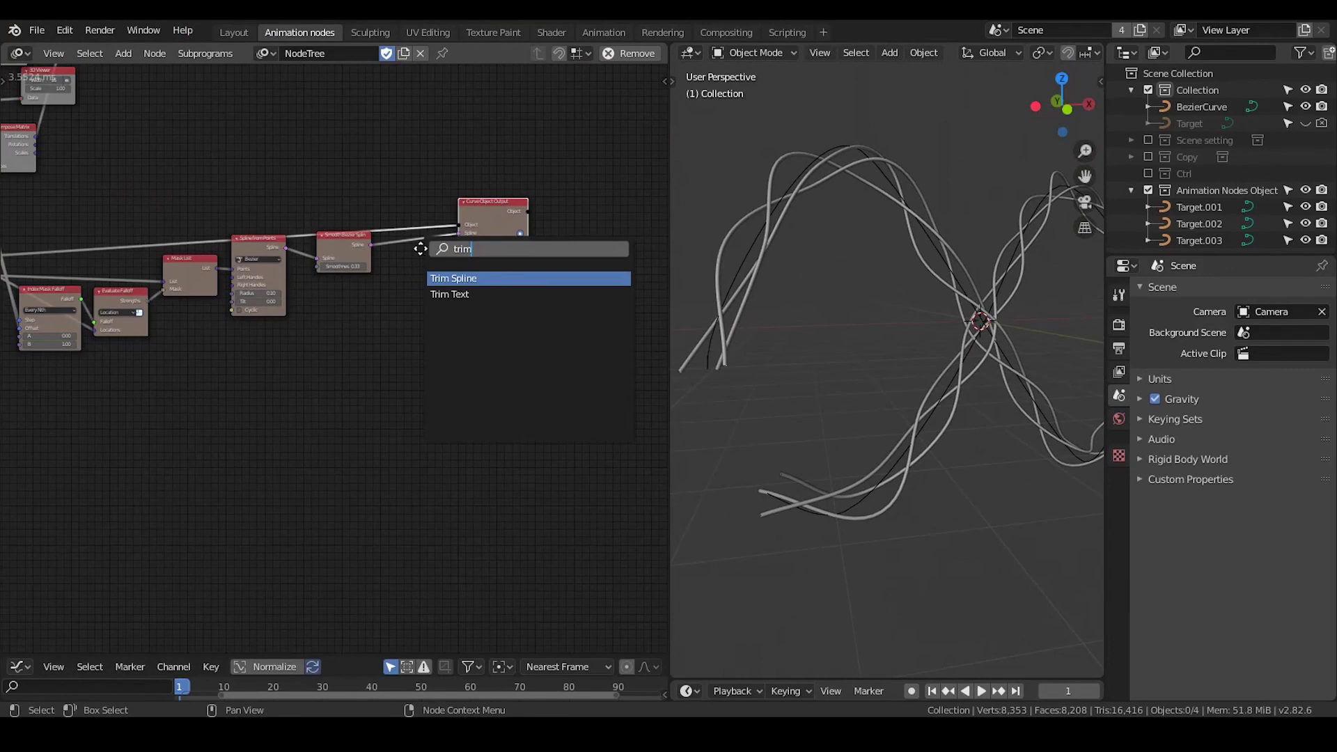
{"action": "key", "text": "Return"}
{"action": "left_click", "coordinate": [444, 287]}
{"action": "scroll", "coordinate": [445, 288], "scroll_direction": "up", "scroll_amount": 3}
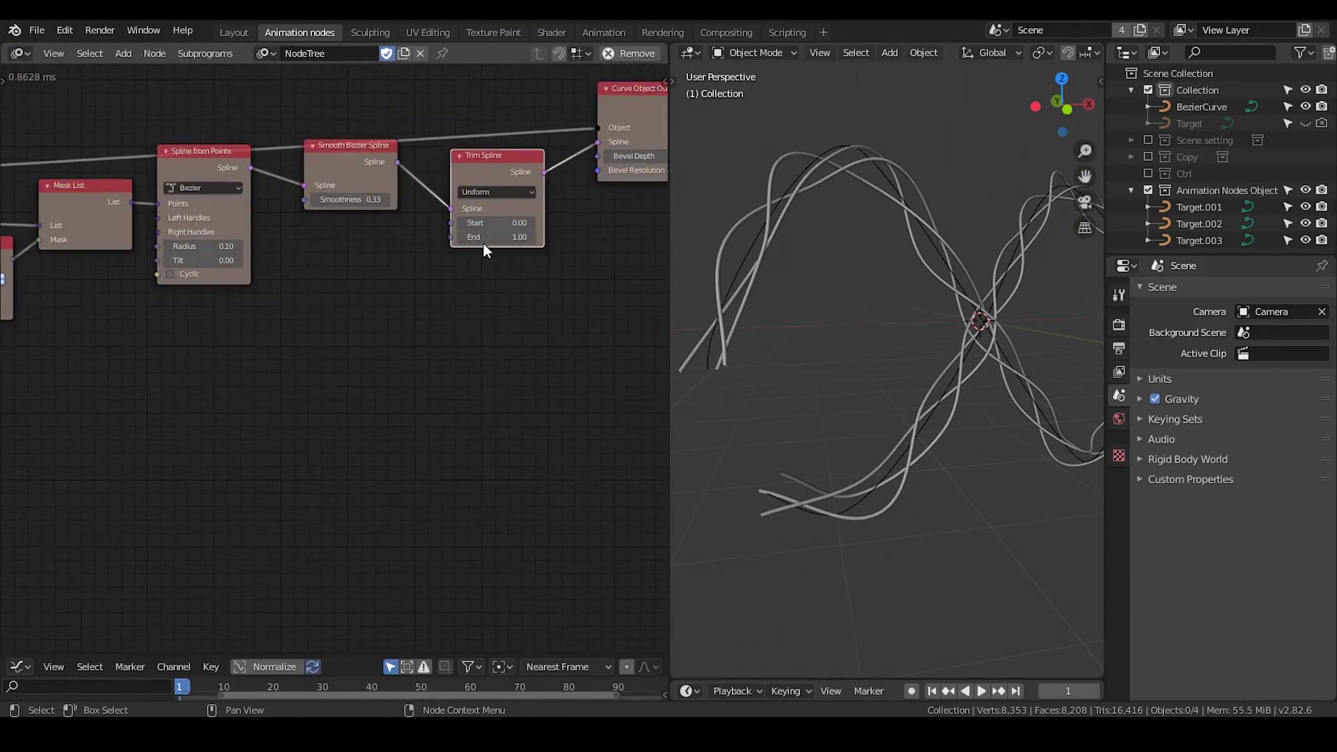
{"action": "scroll", "coordinate": [426, 295], "scroll_direction": "up", "scroll_amount": 3}
{"action": "scroll", "coordinate": [936, 411], "scroll_direction": "down", "scroll_amount": 2}
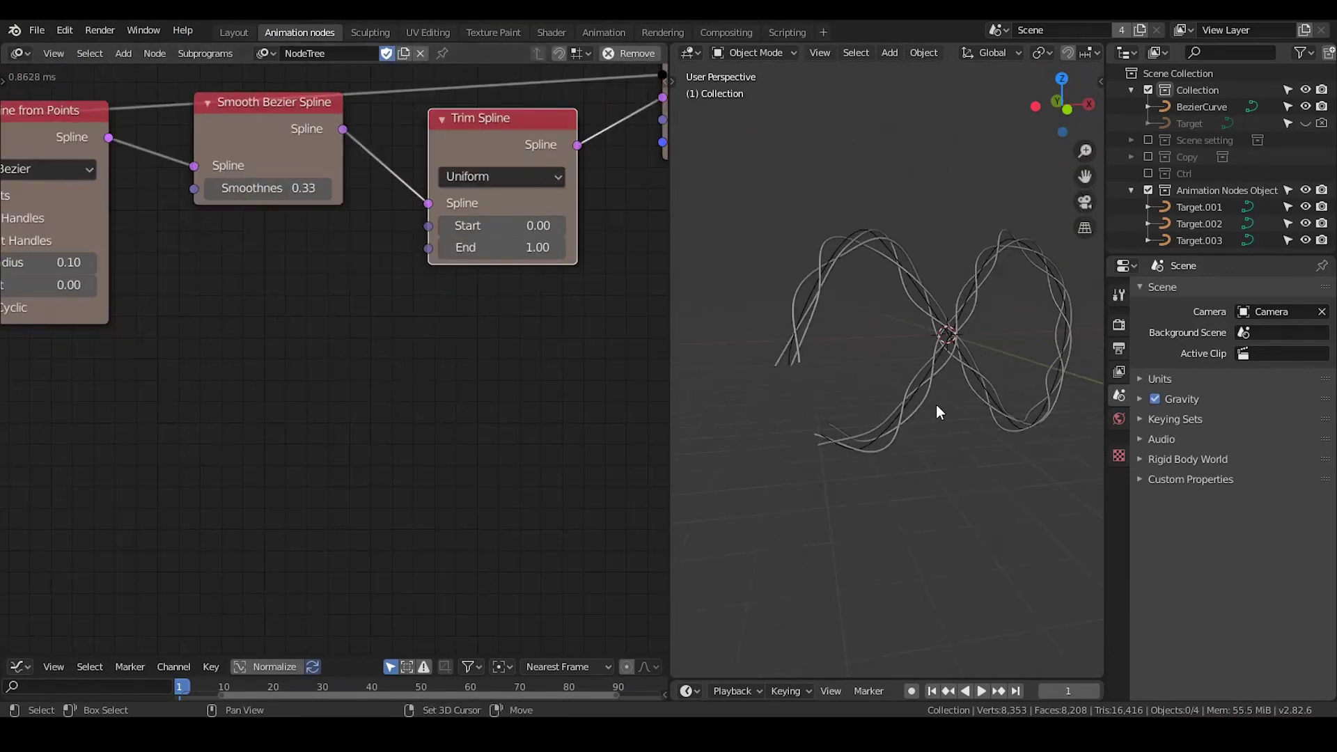
{"action": "middle_click_drag", "start_coordinate": [937, 405], "coordinate": [927, 400], "text": "shift"}
{"action": "left_click_drag", "start_coordinate": [461, 247], "coordinate": [490, 247]}
Add a Float Range node below Spline from Points
{"action": "middle_click_drag", "start_coordinate": [359, 302], "coordinate": [665, 268]}
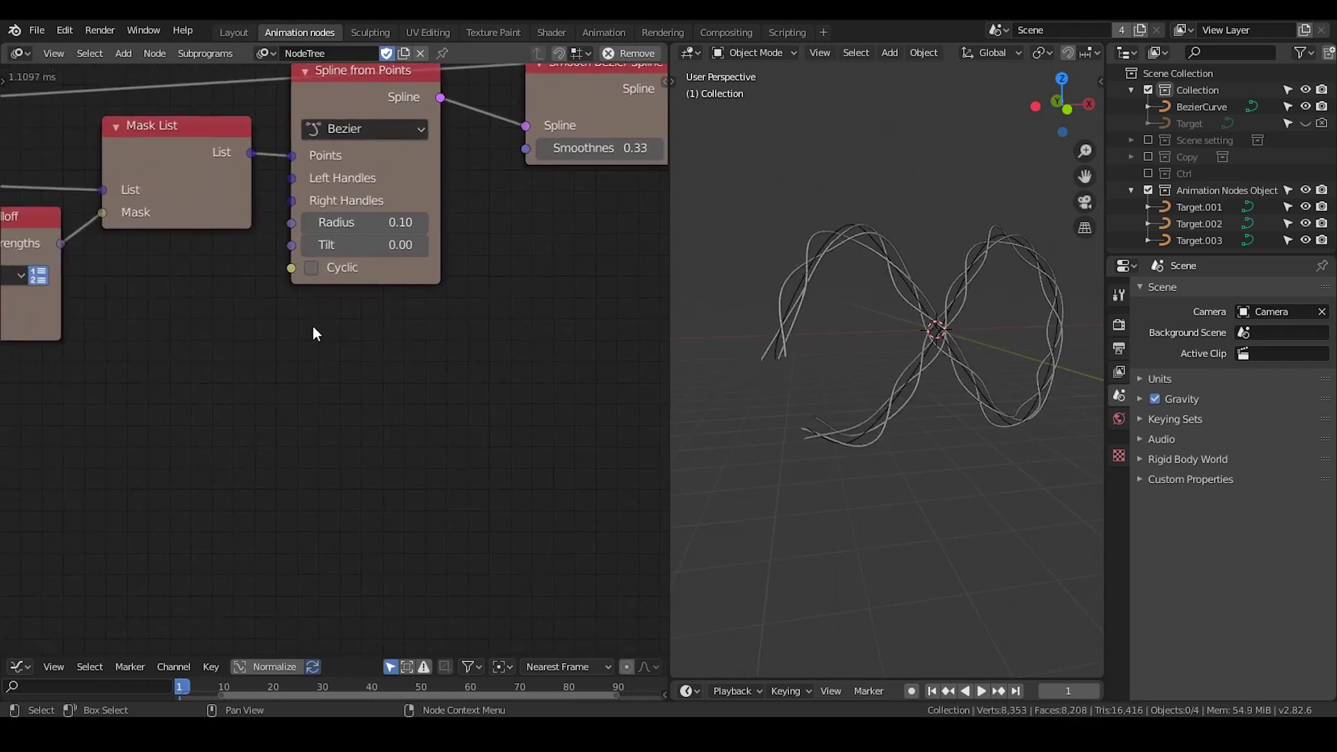
{"action": "middle_click_drag", "start_coordinate": [327, 332], "coordinate": [398, 301]}
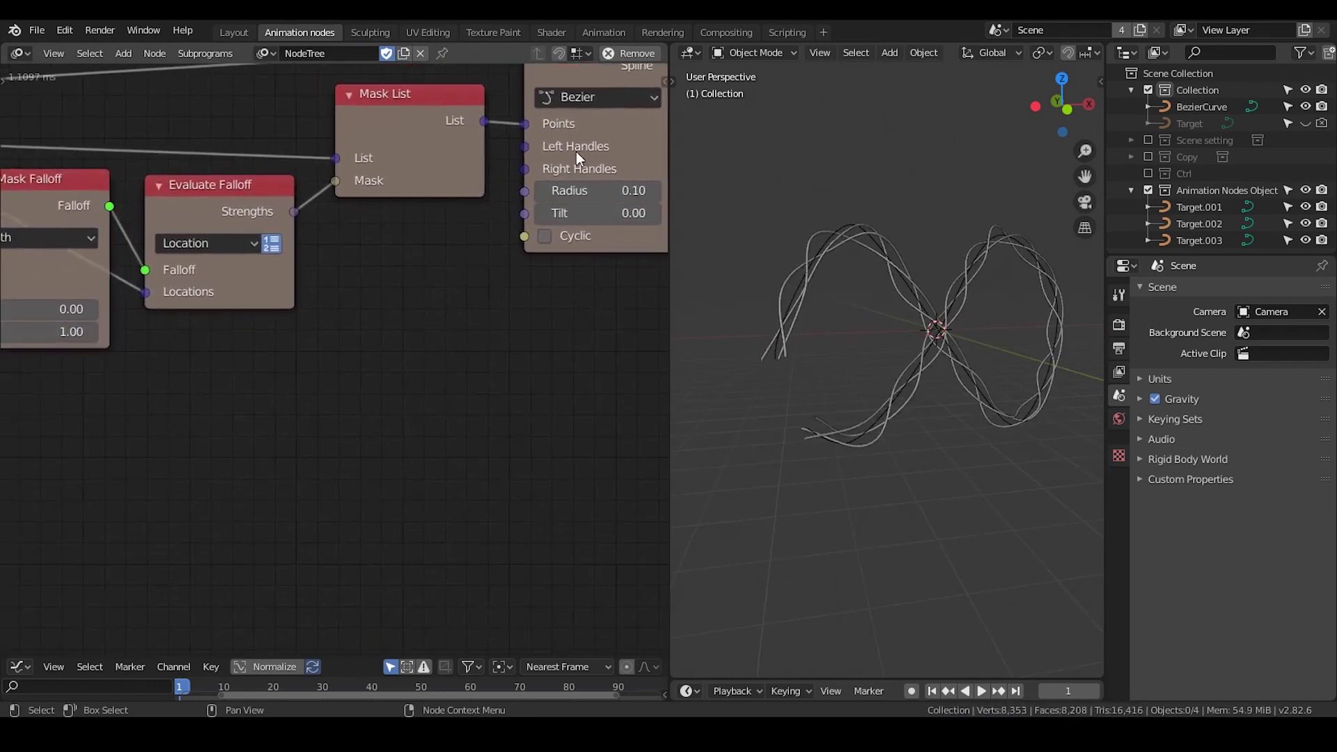
{"action": "middle_click_drag", "start_coordinate": [279, 369], "coordinate": [444, 336]}
{"action": "scroll", "coordinate": [389, 388], "scroll_direction": "down", "scroll_amount": 4}
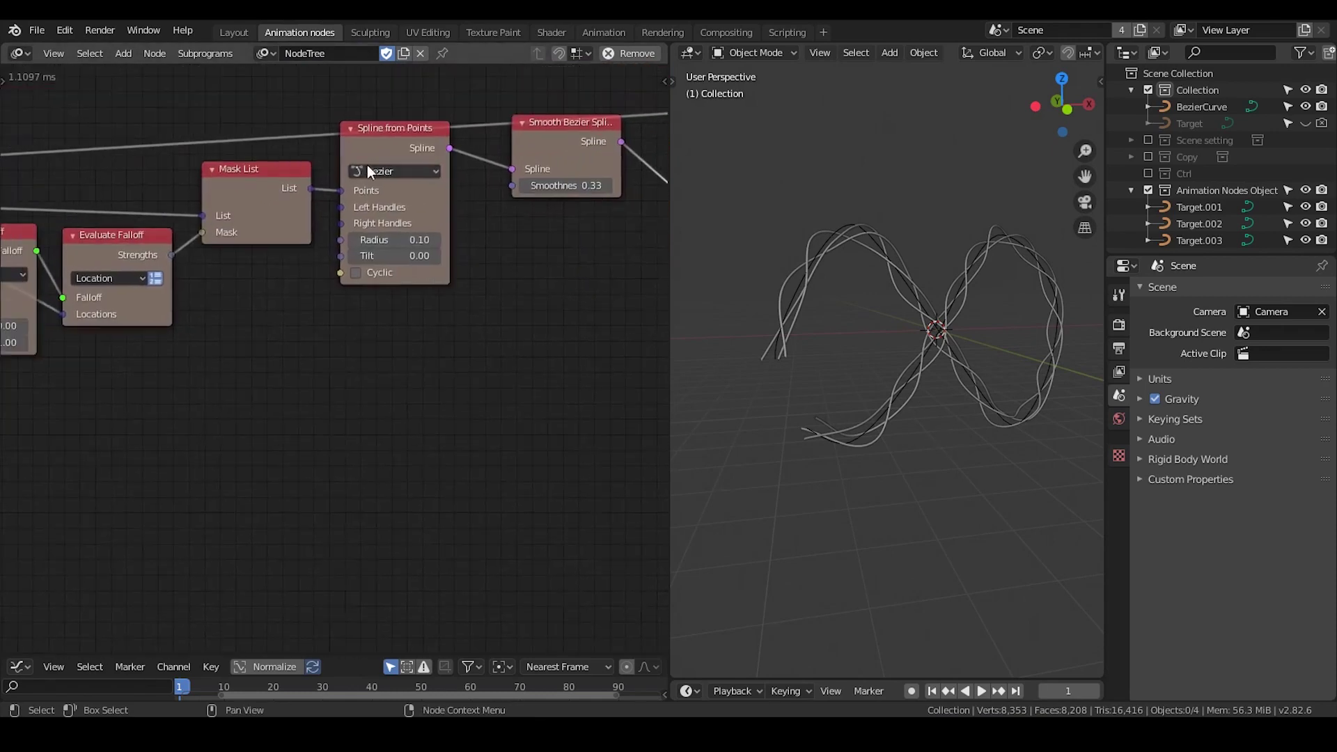
{"action": "key", "text": "ctrl+a"}
{"action": "type", "text": "float"}
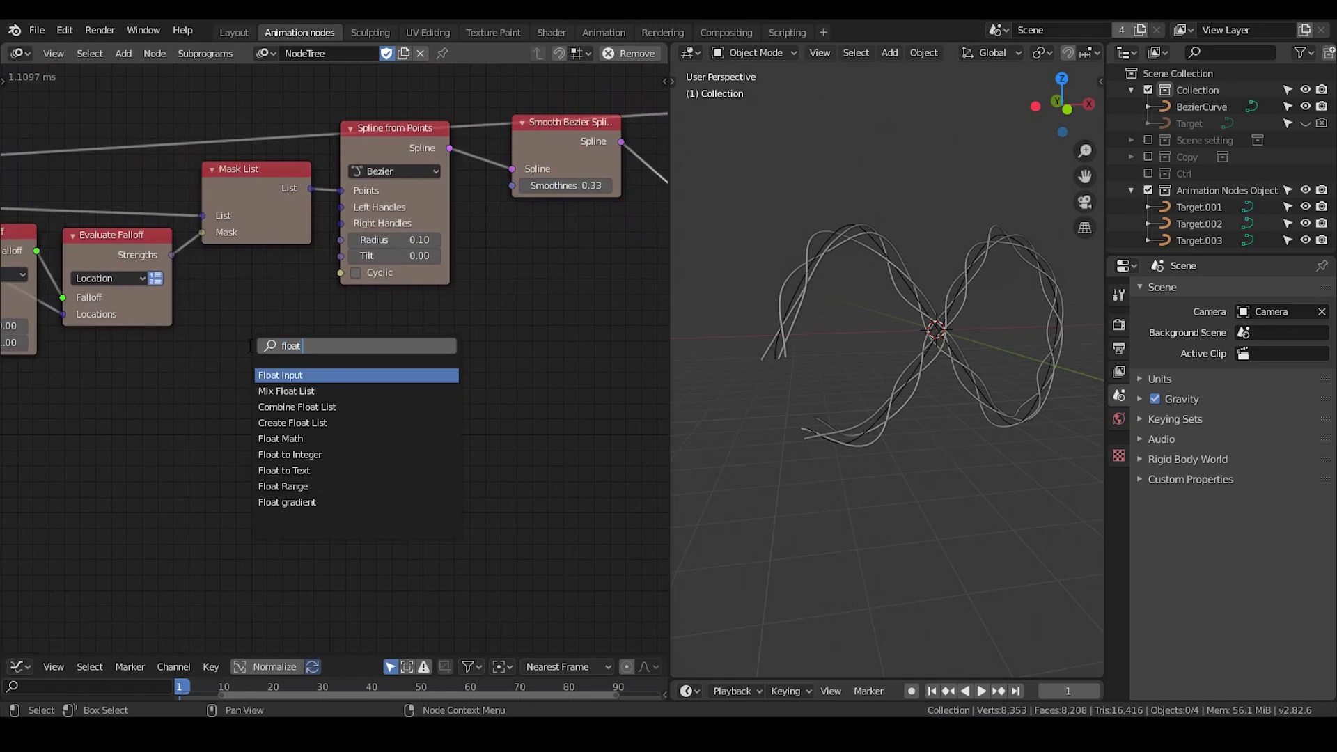
{"action": "type", "text": " range"}
{"action": "key", "text": "Return"}
{"action": "left_click", "coordinate": [320, 330]}
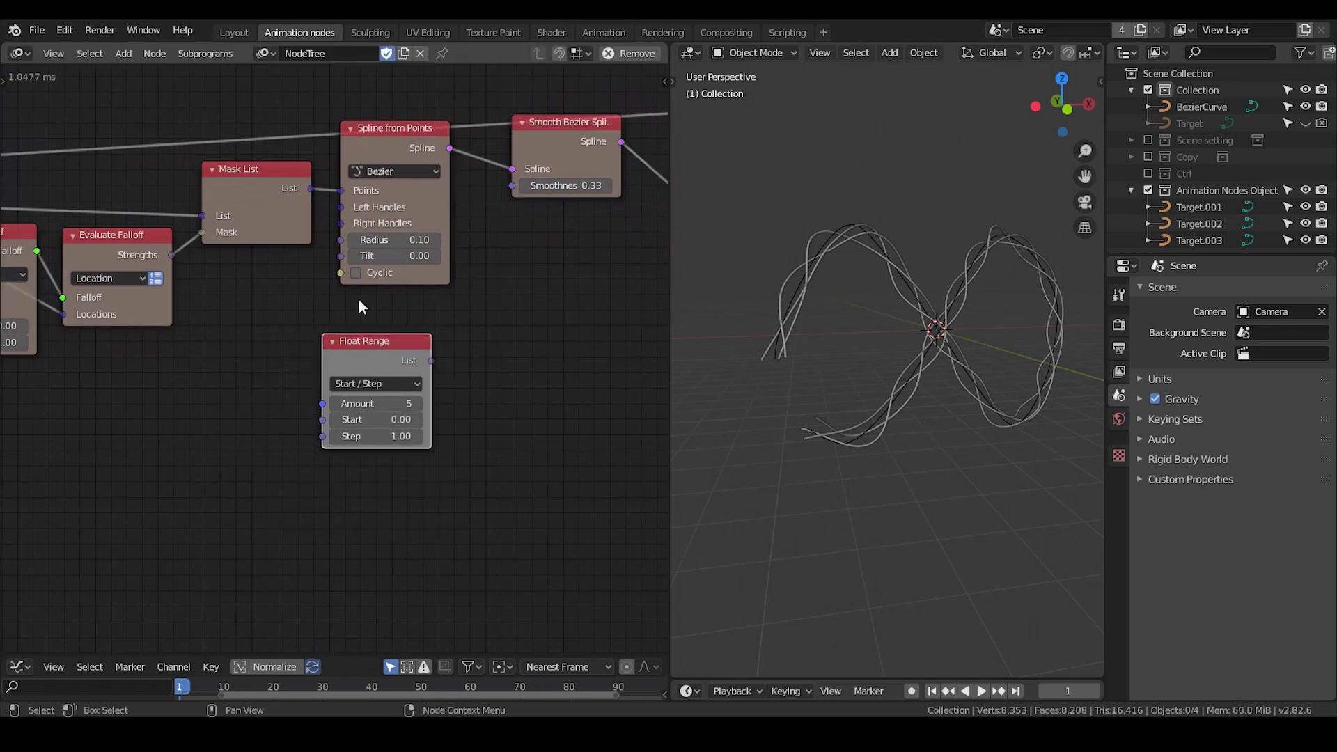
Switch the new Float Range to Start / Stop mode and reposition it beneath Spline from Points
{"action": "left_click", "coordinate": [392, 387]}
{"action": "left_click", "coordinate": [391, 416]}
{"action": "middle_click_drag", "start_coordinate": [391, 417], "coordinate": [410, 356], "text": "ctrl"}
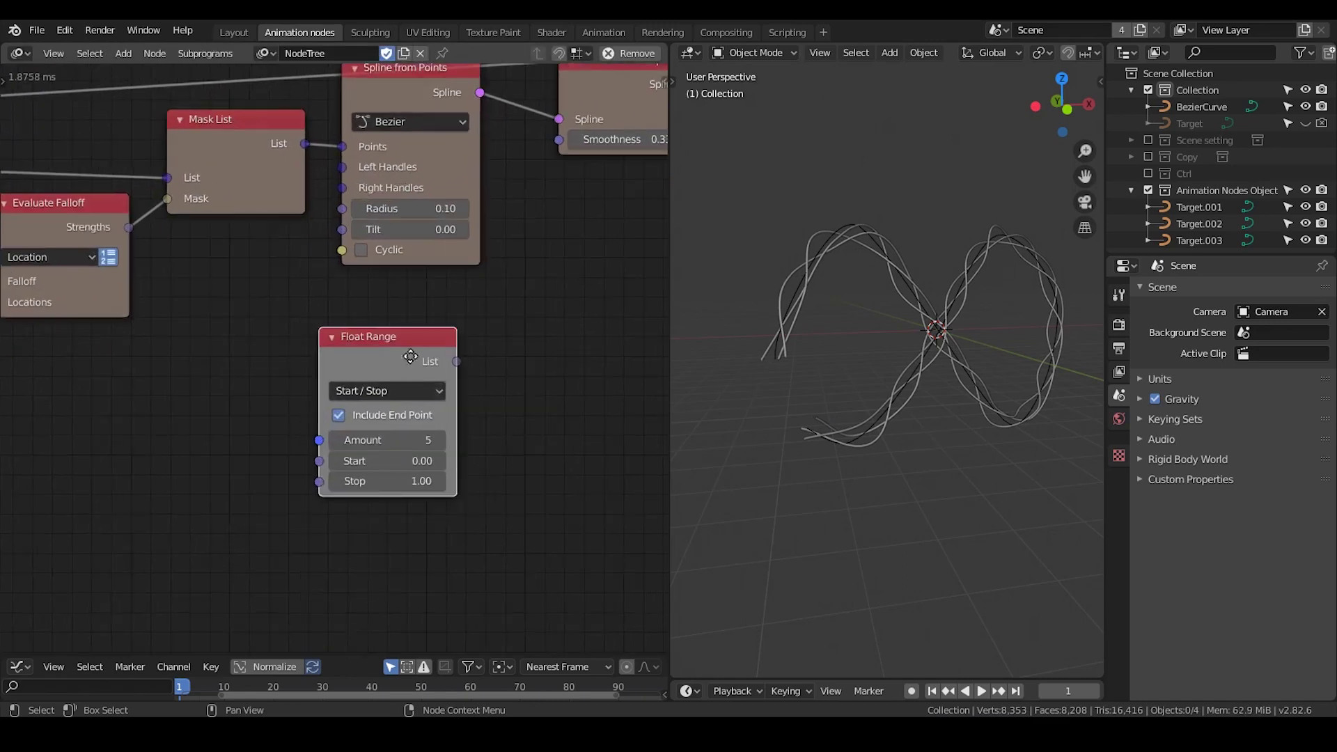
{"action": "left_click_drag", "start_coordinate": [410, 355], "coordinate": [452, 337]}
Connect Mask List's output to the new Float Range's Amount through a Get Length node, and place Get Length beside Float Range
{"action": "left_click_drag", "start_coordinate": [304, 144], "coordinate": [360, 425]}
{"action": "middle_click_drag", "start_coordinate": [406, 317], "coordinate": [413, 374]}
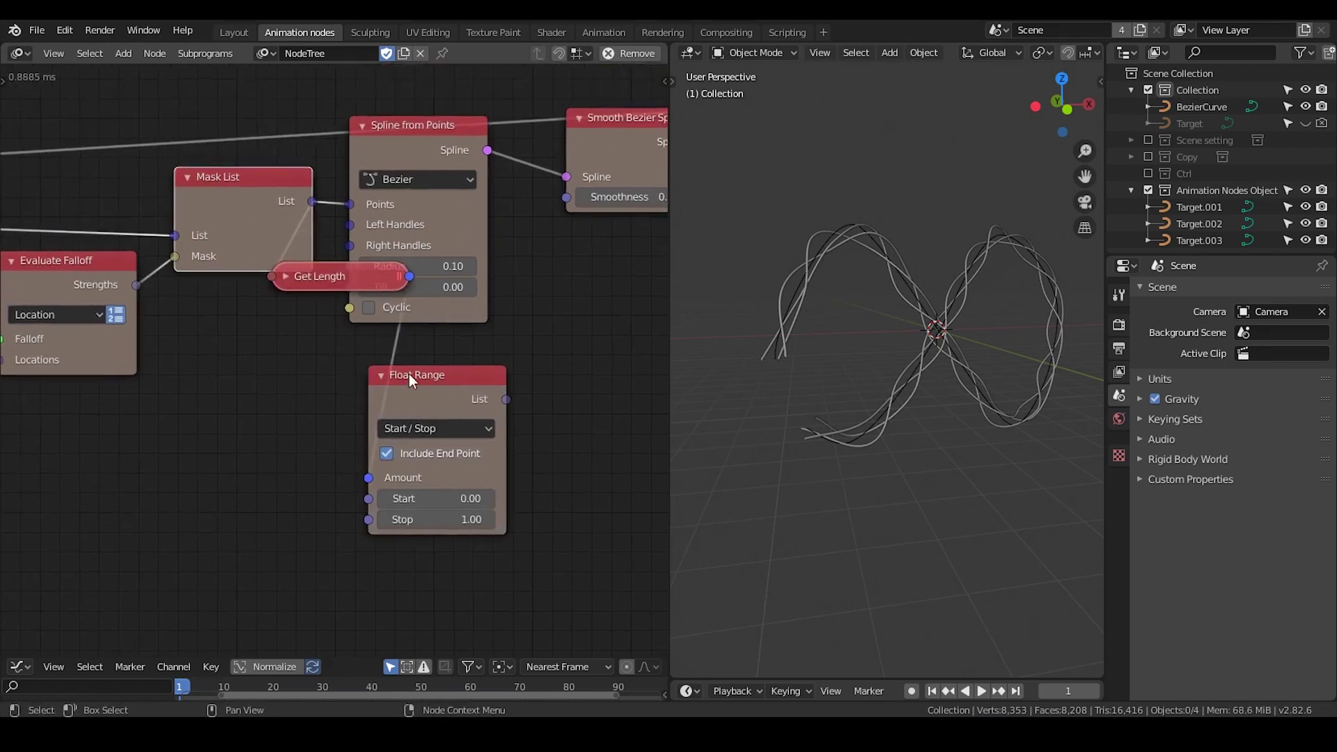
{"action": "left_click_drag", "start_coordinate": [323, 266], "coordinate": [211, 403]}
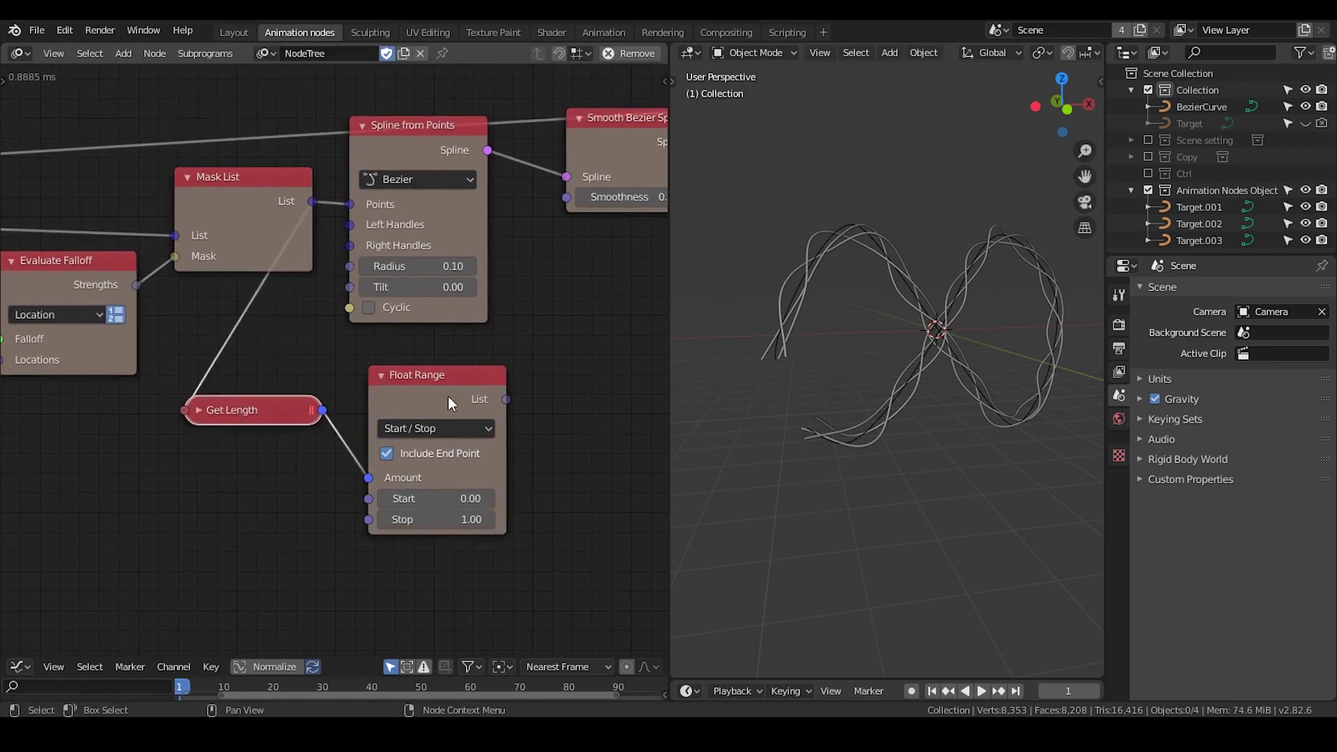
Connect the new Float Range's List output to Spline from Points' radius input and set its Stop value to 0.25
{"action": "left_click_drag", "start_coordinate": [505, 399], "coordinate": [356, 268]}
{"action": "middle_click_drag", "start_coordinate": [470, 375], "coordinate": [426, 277]}
{"action": "left_click_drag", "start_coordinate": [388, 422], "coordinate": [335, 422]}
{"action": "scroll", "coordinate": [958, 452], "scroll_direction": "up", "scroll_amount": 1}
{"action": "middle_click_drag", "start_coordinate": [958, 453], "coordinate": [922, 447]}
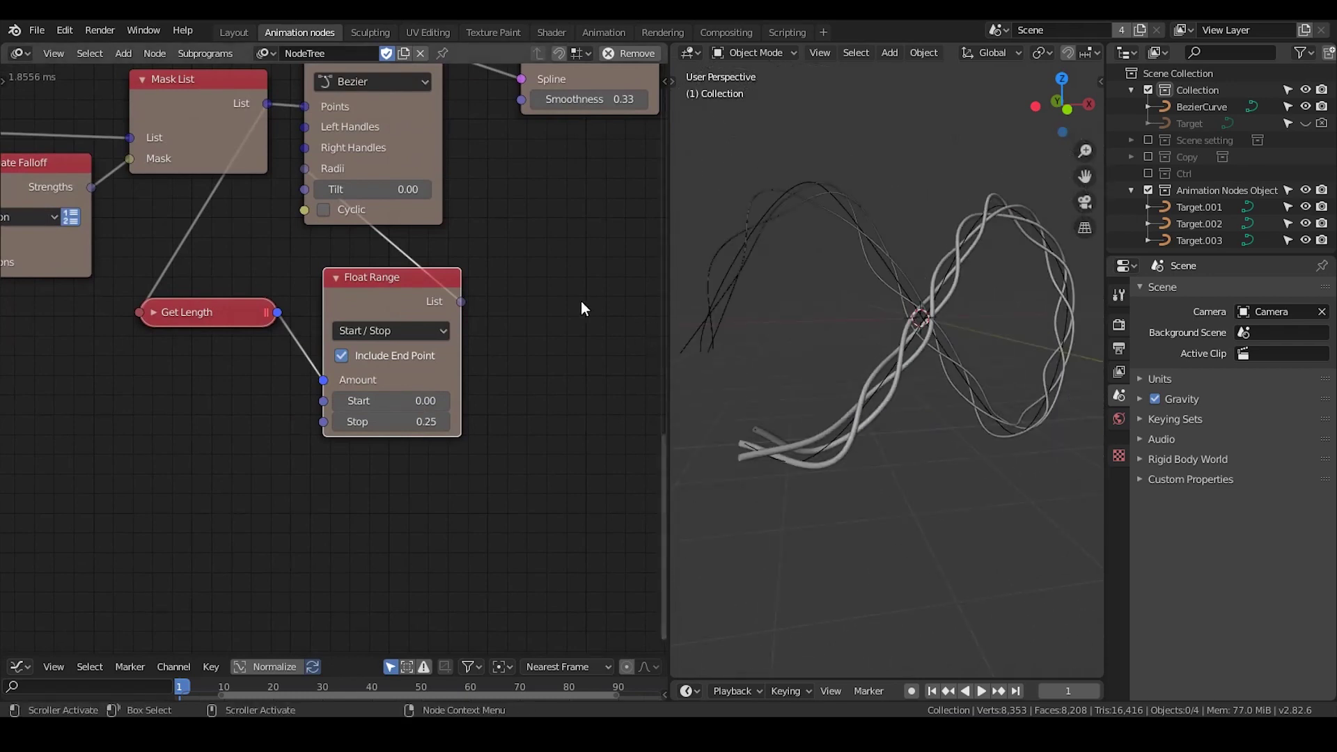
Select the hidden Target curve and create a new material for it
{"action": "middle_click_drag", "start_coordinate": [221, 412], "coordinate": [441, 390]}
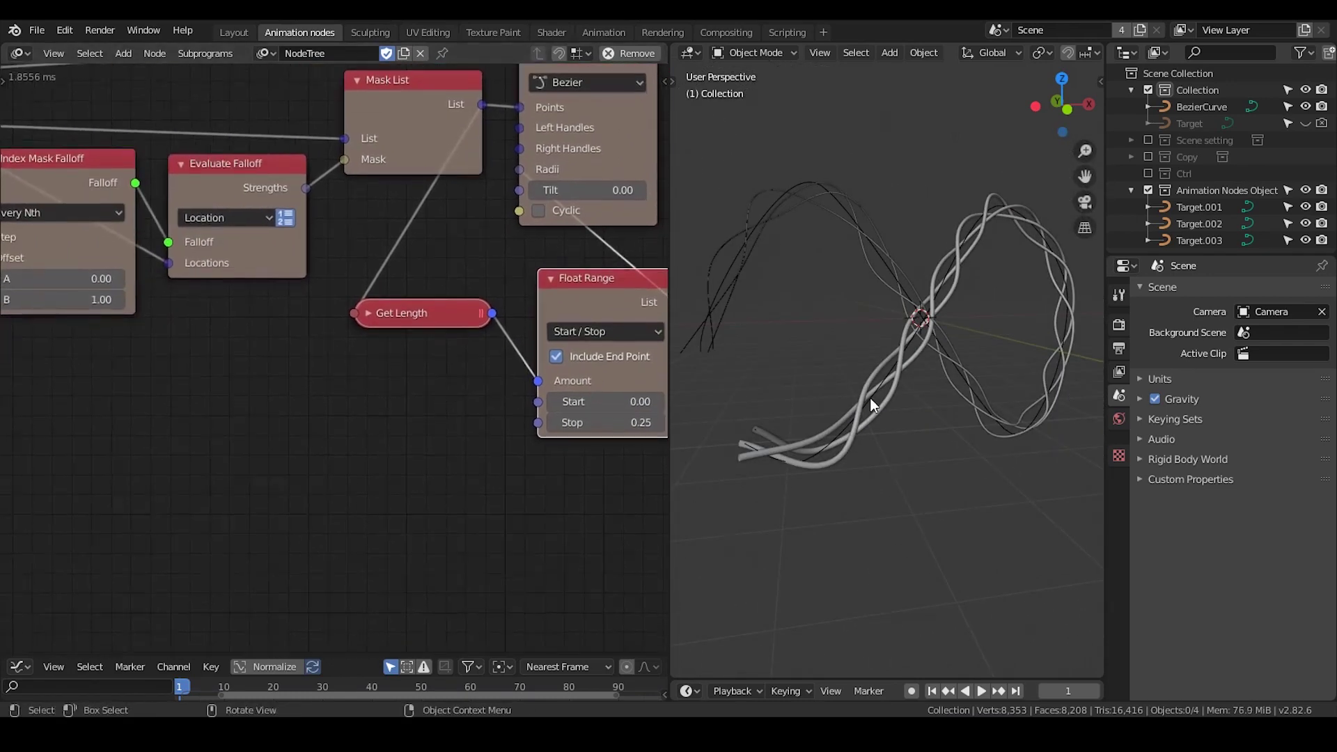
{"action": "middle_click_drag", "start_coordinate": [870, 399], "coordinate": [905, 348]}
{"action": "left_click", "coordinate": [1200, 123]}
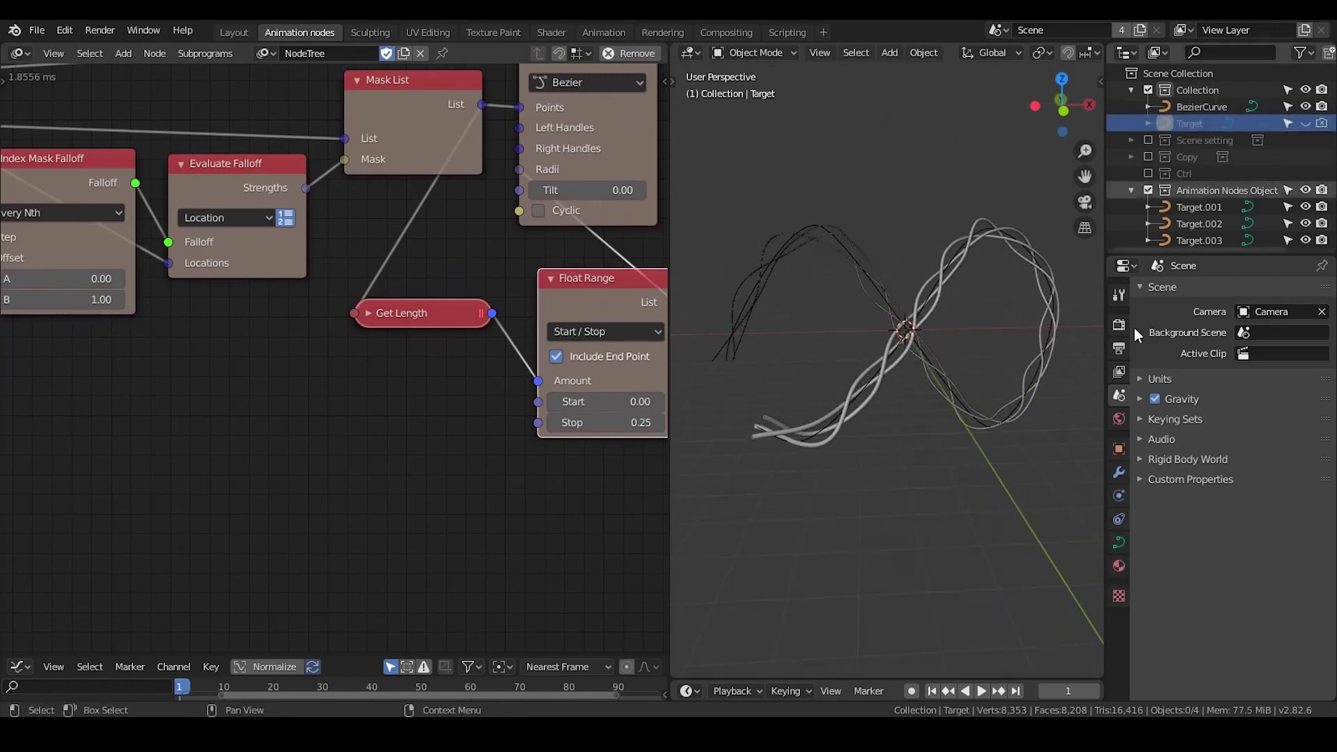
{"action": "left_click", "coordinate": [1118, 567]}
{"action": "left_click", "coordinate": [1321, 292]}
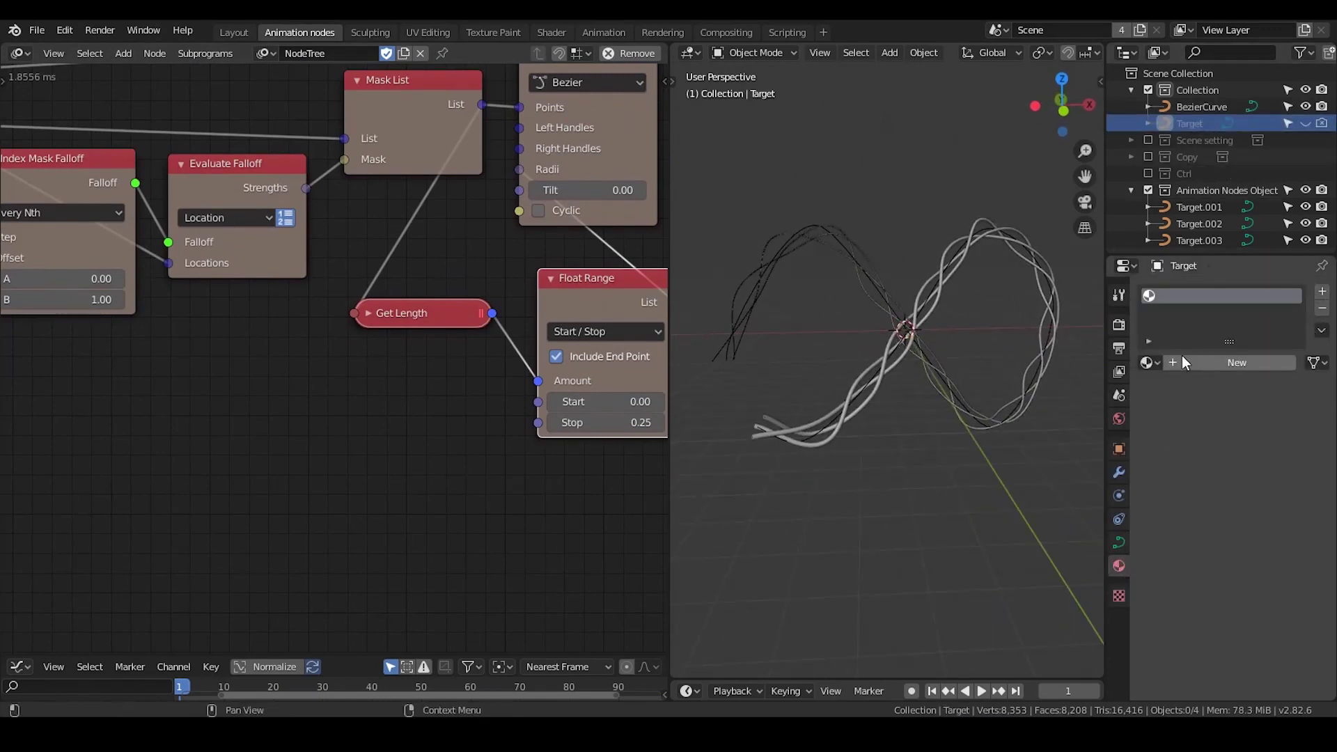
{"action": "left_click", "coordinate": [1176, 364]}
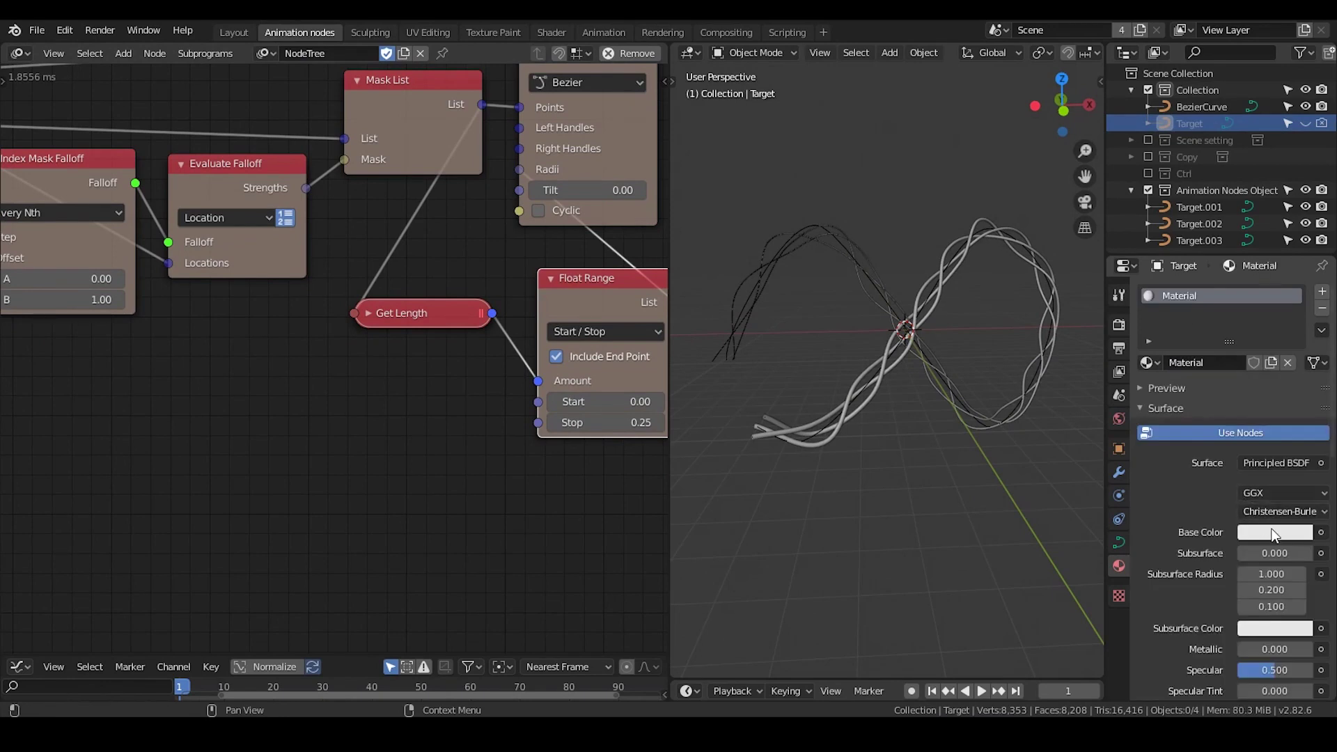
Set the Target material's Emission colour to white with a value of 1.000 and switch the viewport to Rendered shading
{"action": "left_click", "coordinate": [1273, 534]}
{"action": "scroll", "coordinate": [1177, 609], "scroll_direction": "down", "scroll_amount": 10}
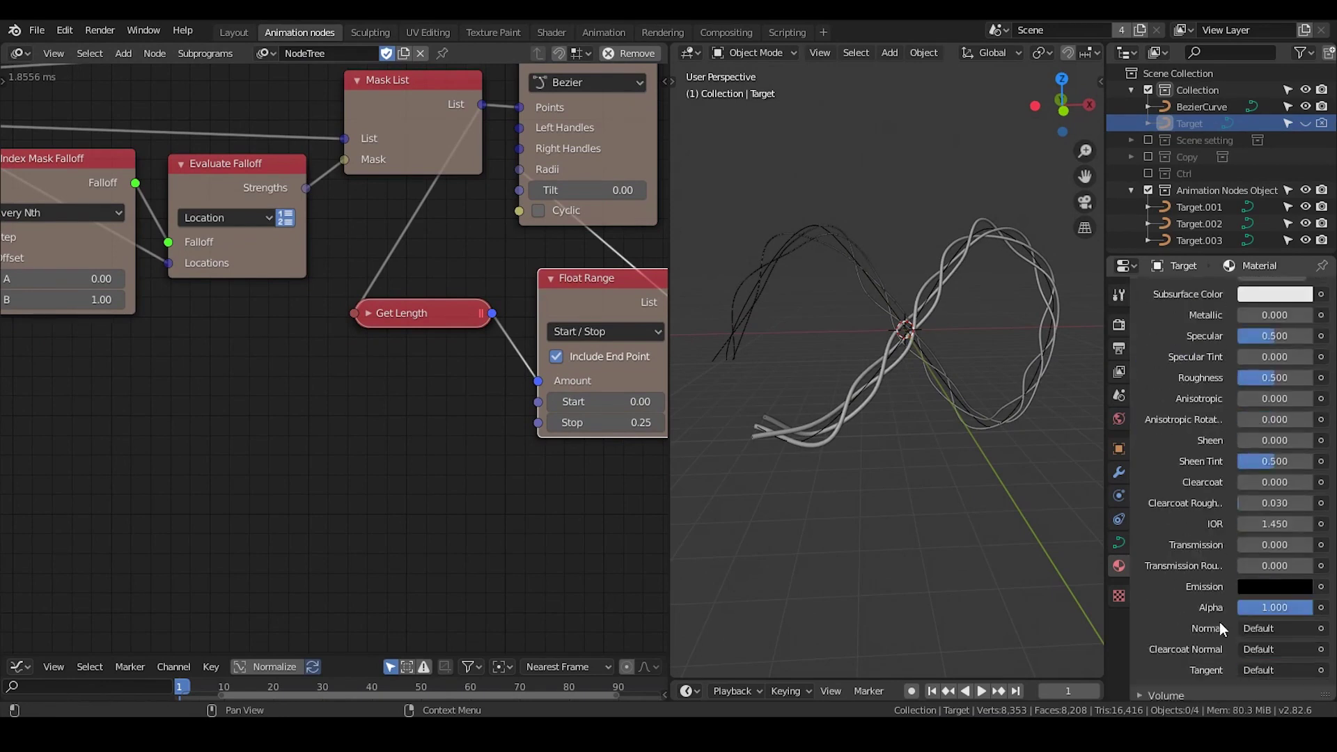
{"action": "left_click", "coordinate": [1252, 587]}
{"action": "left_click_drag", "start_coordinate": [1298, 376], "coordinate": [1298, 350]}
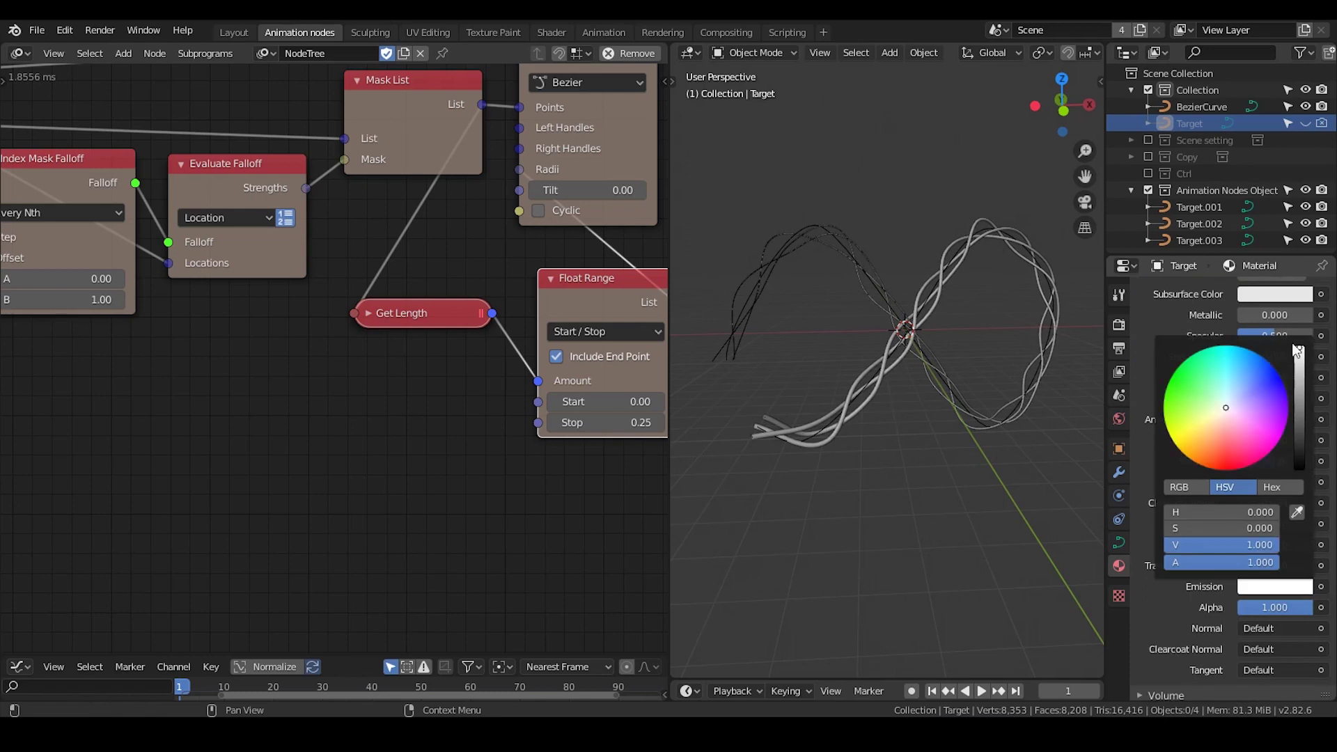
{"action": "scroll", "coordinate": [1006, 49], "scroll_direction": "down", "scroll_amount": 5}
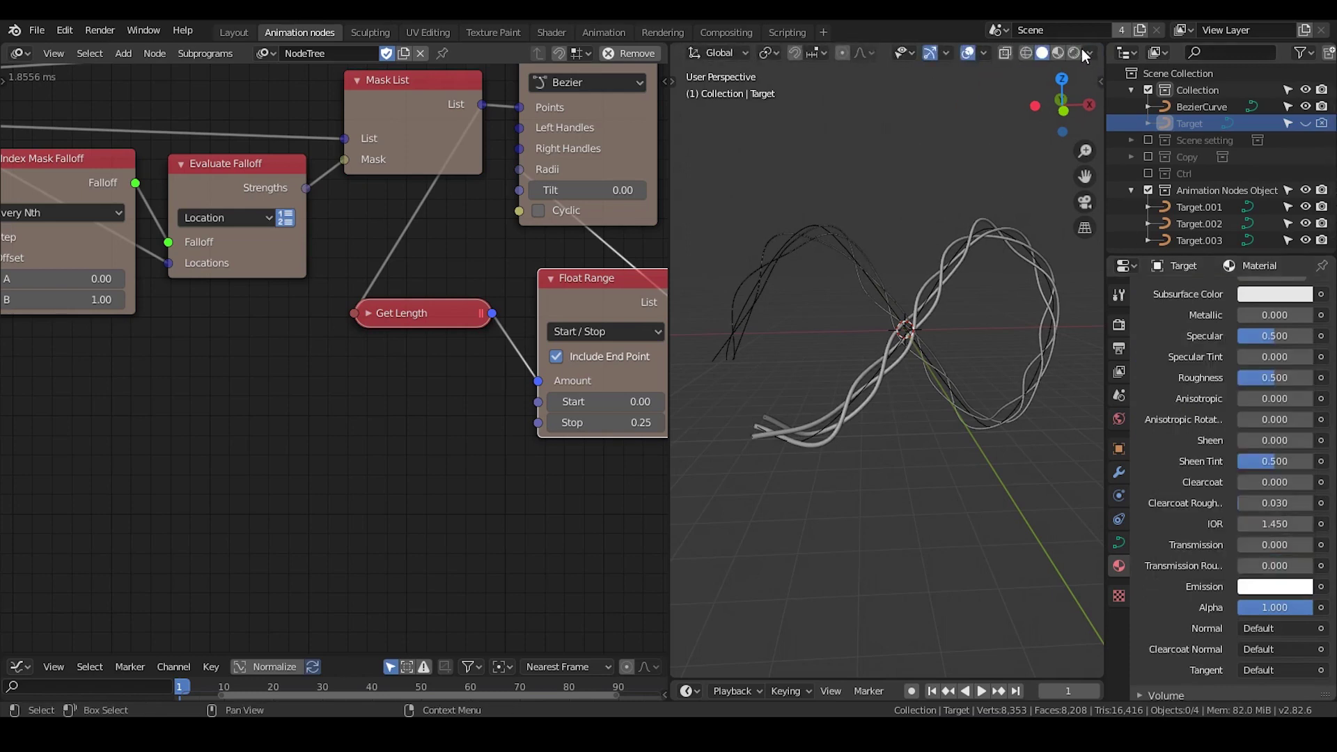
{"action": "left_click", "coordinate": [1076, 50]}
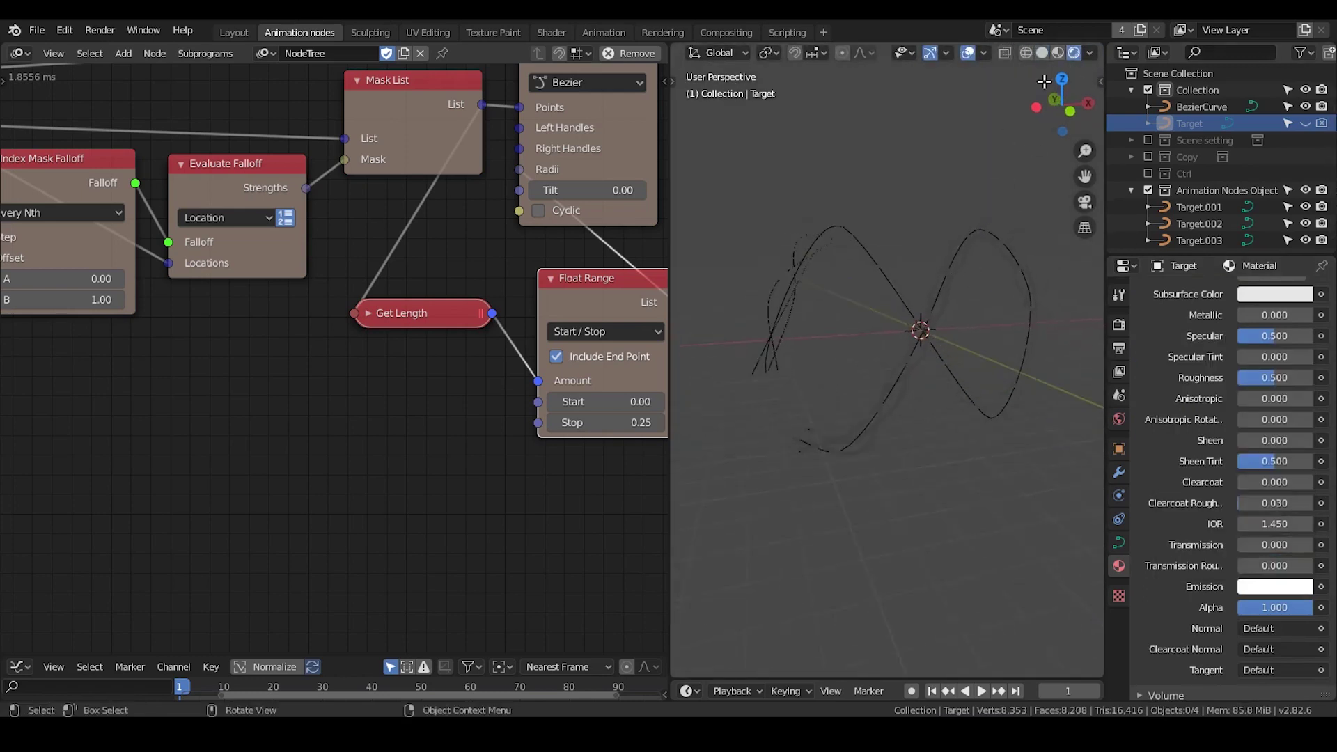
Switch Copy Full Object off and on again in Object Instancer to refresh the instances with Target's material
{"action": "middle_click_drag", "start_coordinate": [323, 174], "coordinate": [354, 425]}
{"action": "scroll", "coordinate": [354, 397], "scroll_direction": "down", "scroll_amount": 1}
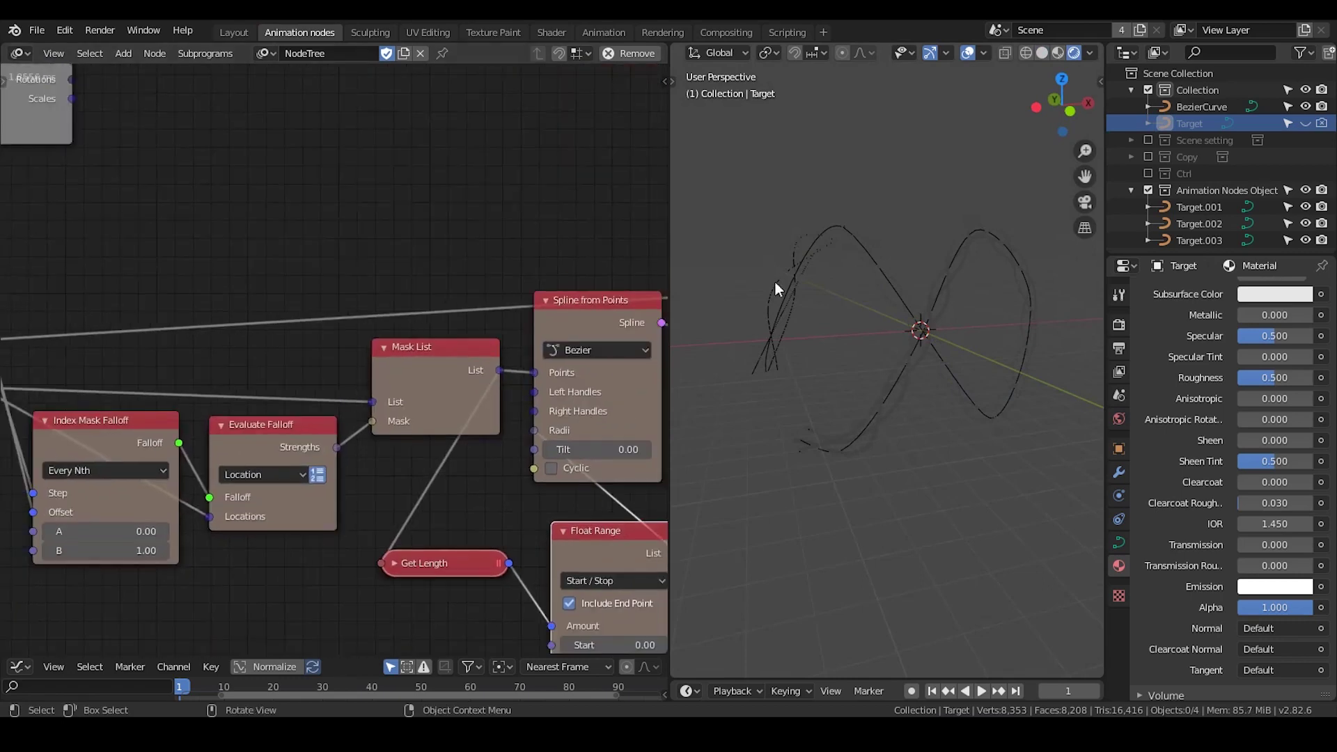
{"action": "scroll", "coordinate": [3, 176], "scroll_direction": "down", "scroll_amount": 1}
{"action": "middle_click_drag", "start_coordinate": [3, 177], "coordinate": [482, 322]}
{"action": "middle_click_drag", "start_coordinate": [165, 265], "coordinate": [250, 419]}
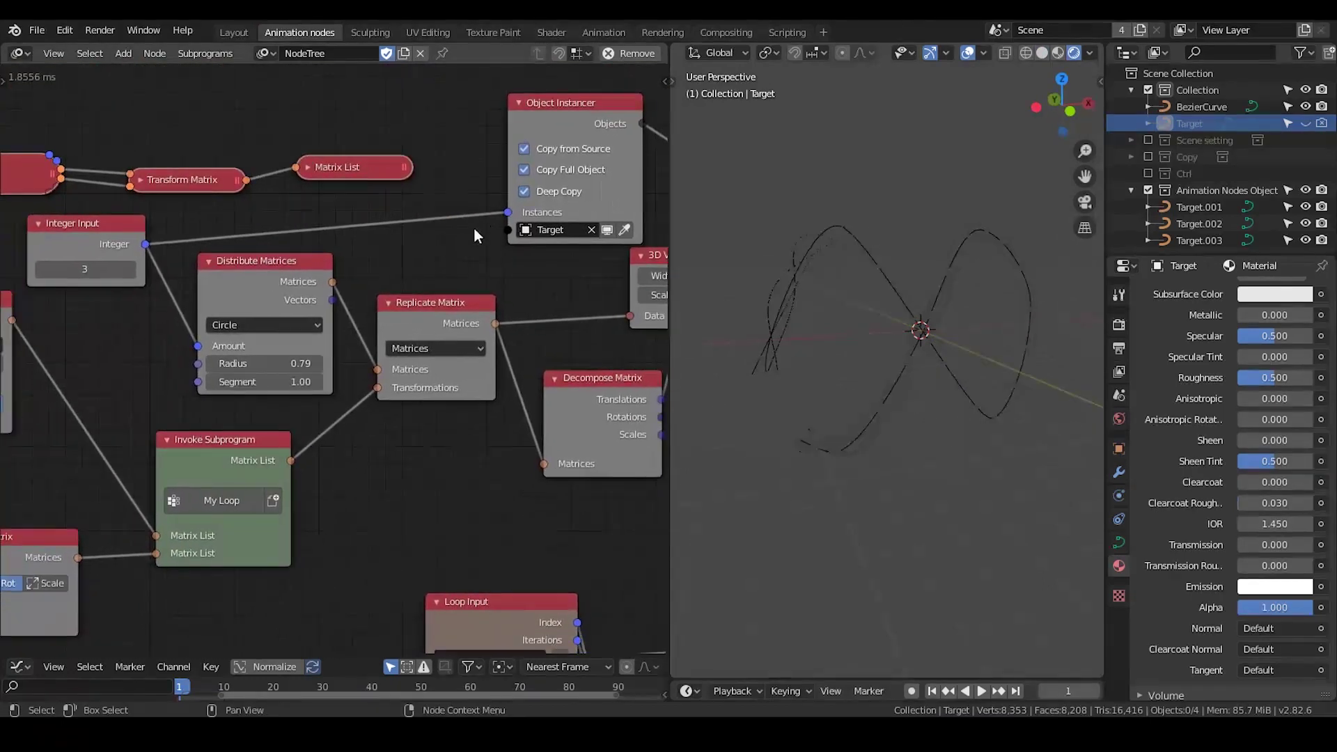
{"action": "left_click", "coordinate": [524, 169]}
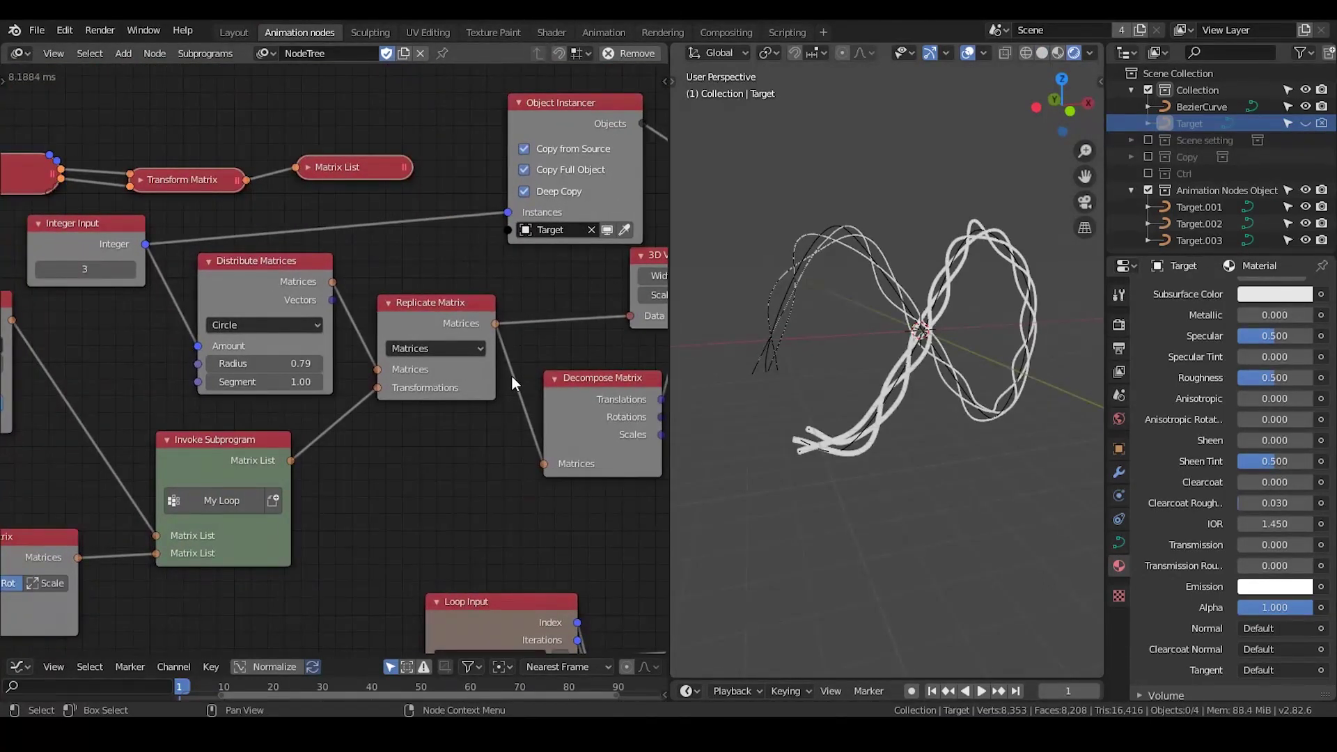
{"action": "middle_click_drag", "start_coordinate": [512, 374], "coordinate": [192, 140]}
{"action": "scroll", "coordinate": [1226, 438], "scroll_direction": "up", "scroll_amount": 5}
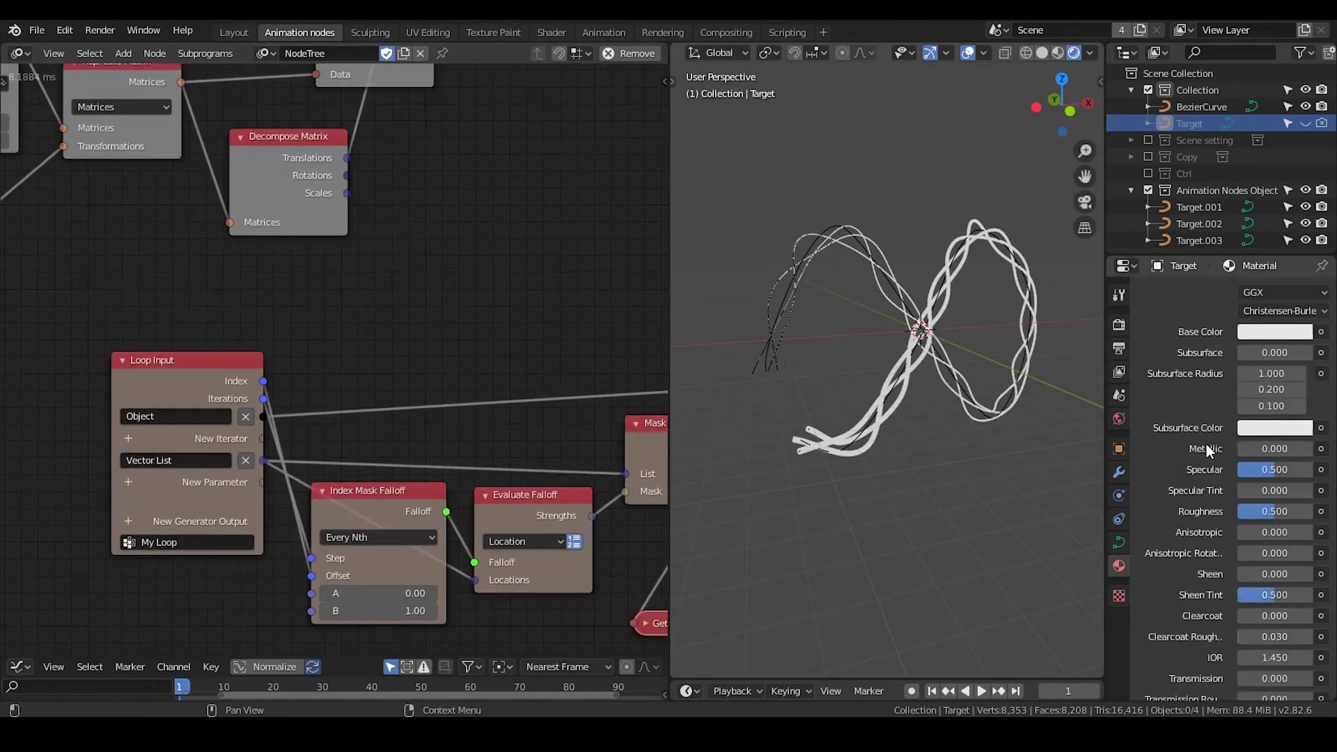
Hide the Animation Nodes Object collection from the viewport
{"action": "middle_click_drag", "start_coordinate": [633, 637], "coordinate": [195, 357]}
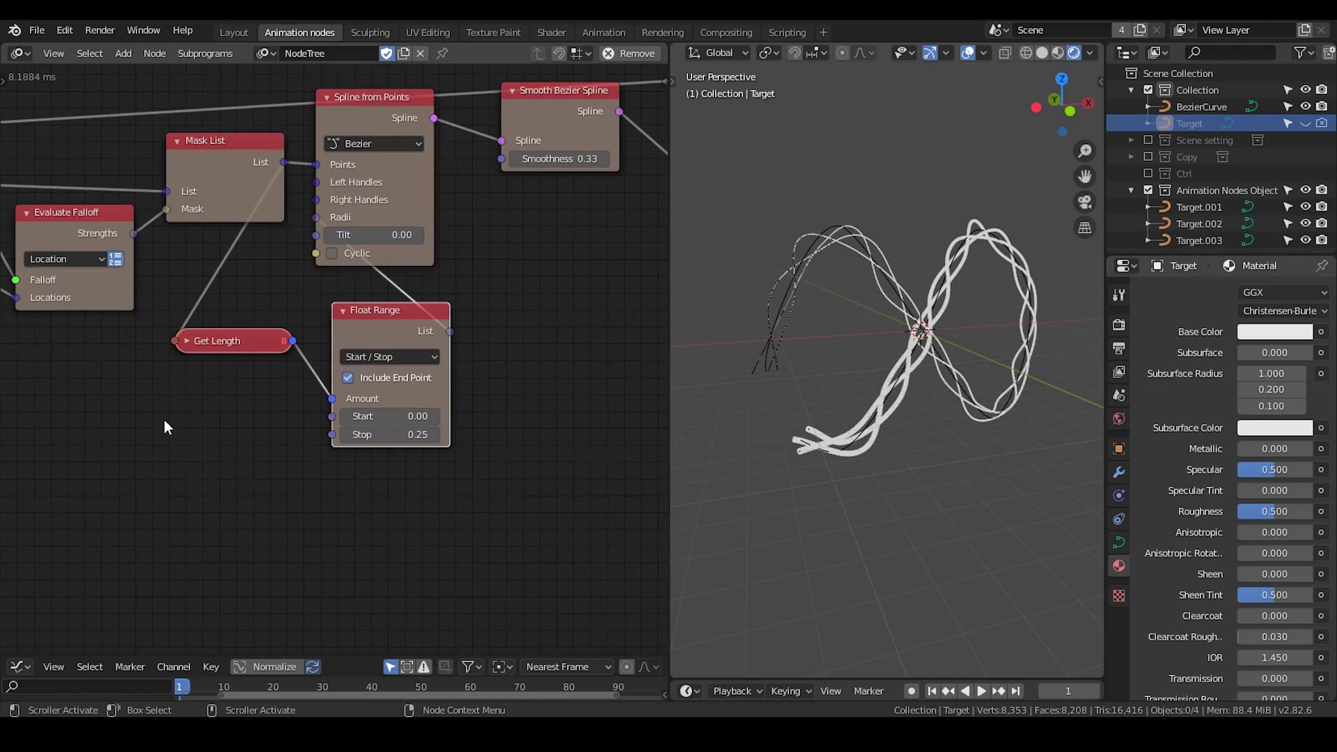
{"action": "middle_click_drag", "start_coordinate": [167, 427], "coordinate": [475, 347]}
{"action": "middle_click_drag", "start_coordinate": [158, 468], "coordinate": [341, 390]}
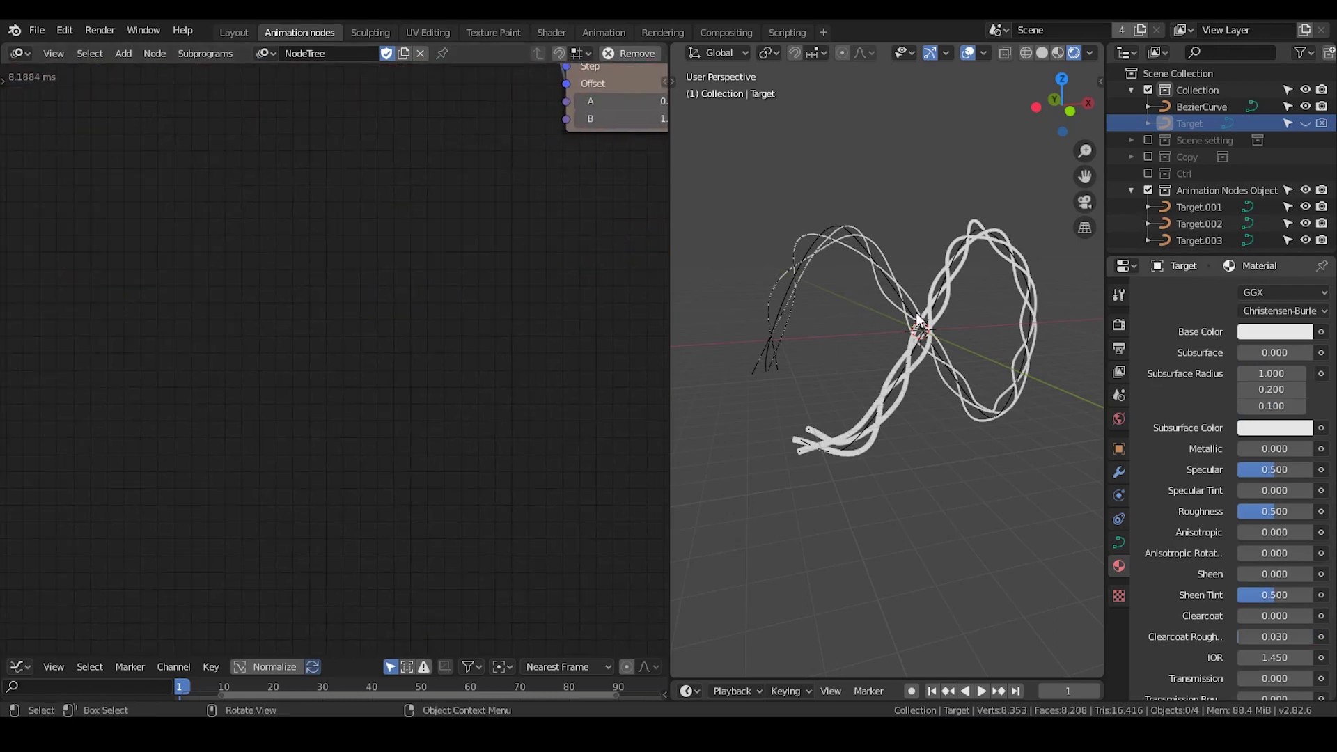
{"action": "left_click", "coordinate": [896, 351]}
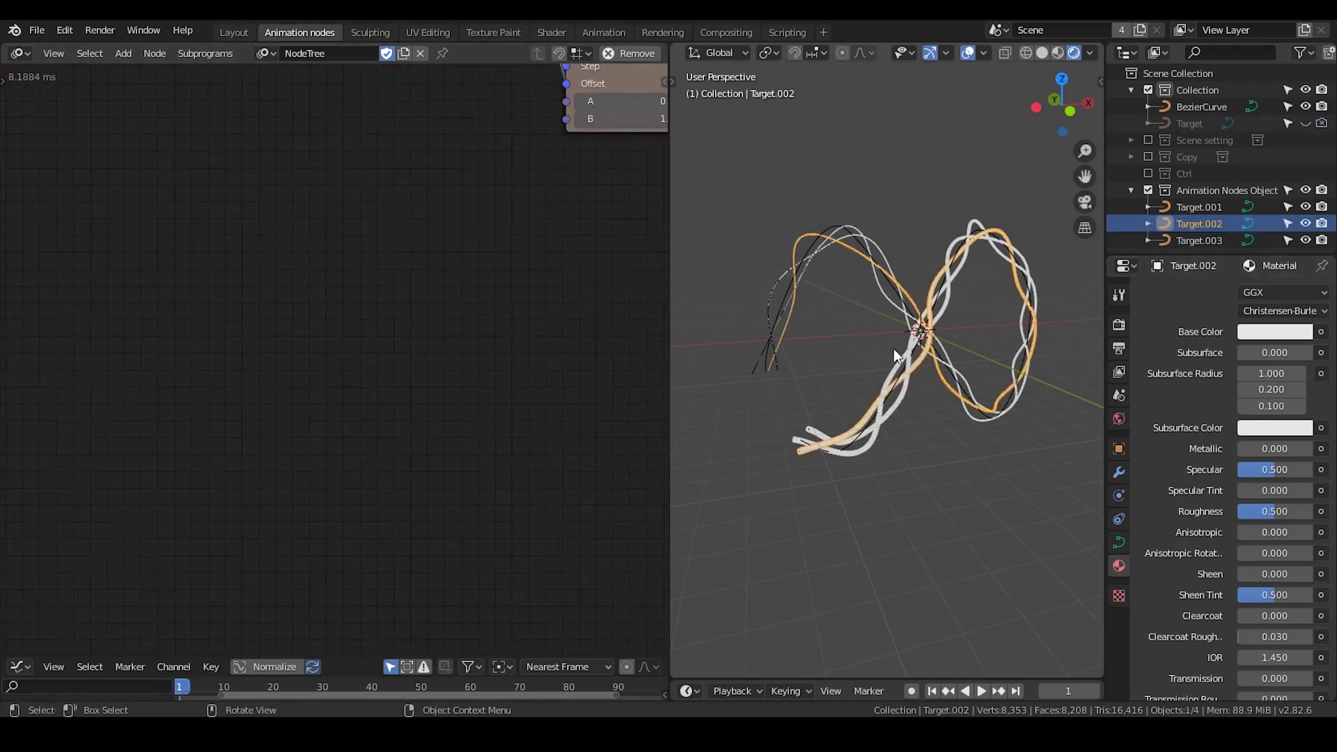
{"action": "left_click", "coordinate": [1305, 190]}
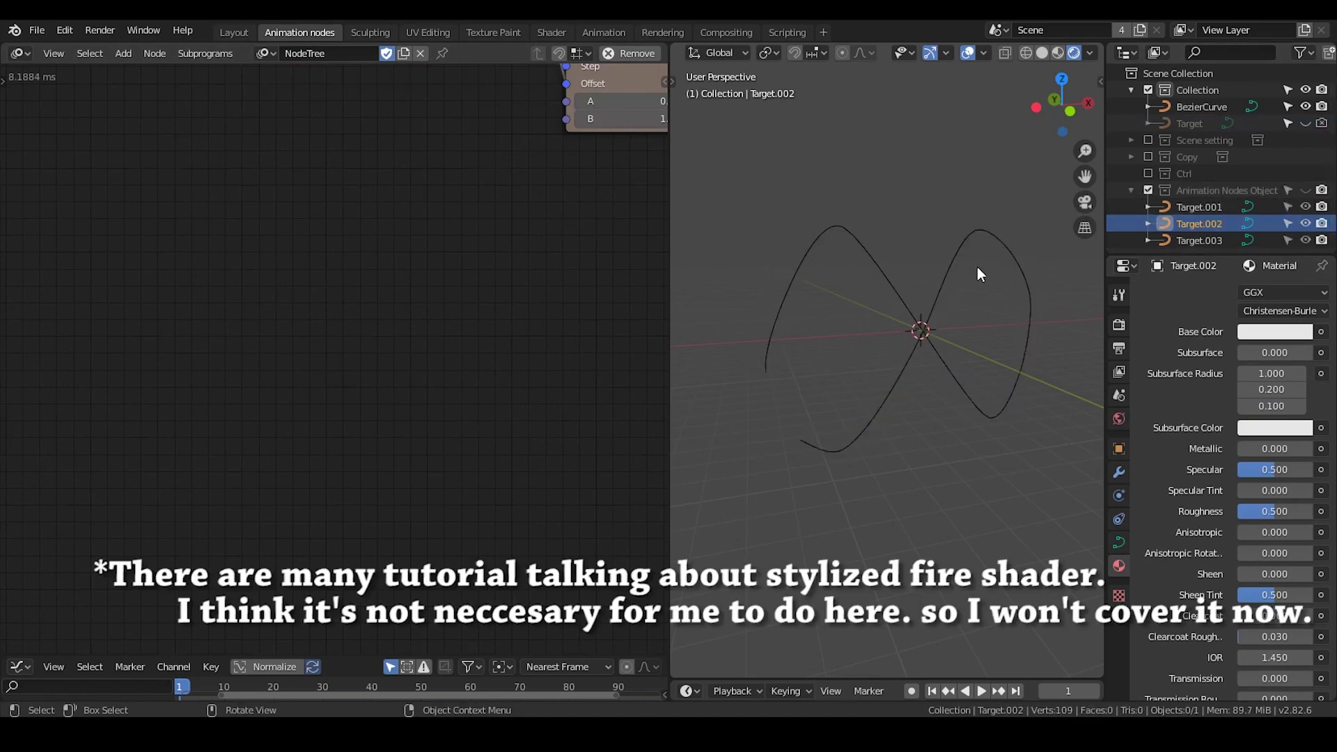
Add a cylinder mesh at the world origin
{"action": "key", "text": "shift+a"}
{"action": "mouse_move", "coordinate": [976, 266]}
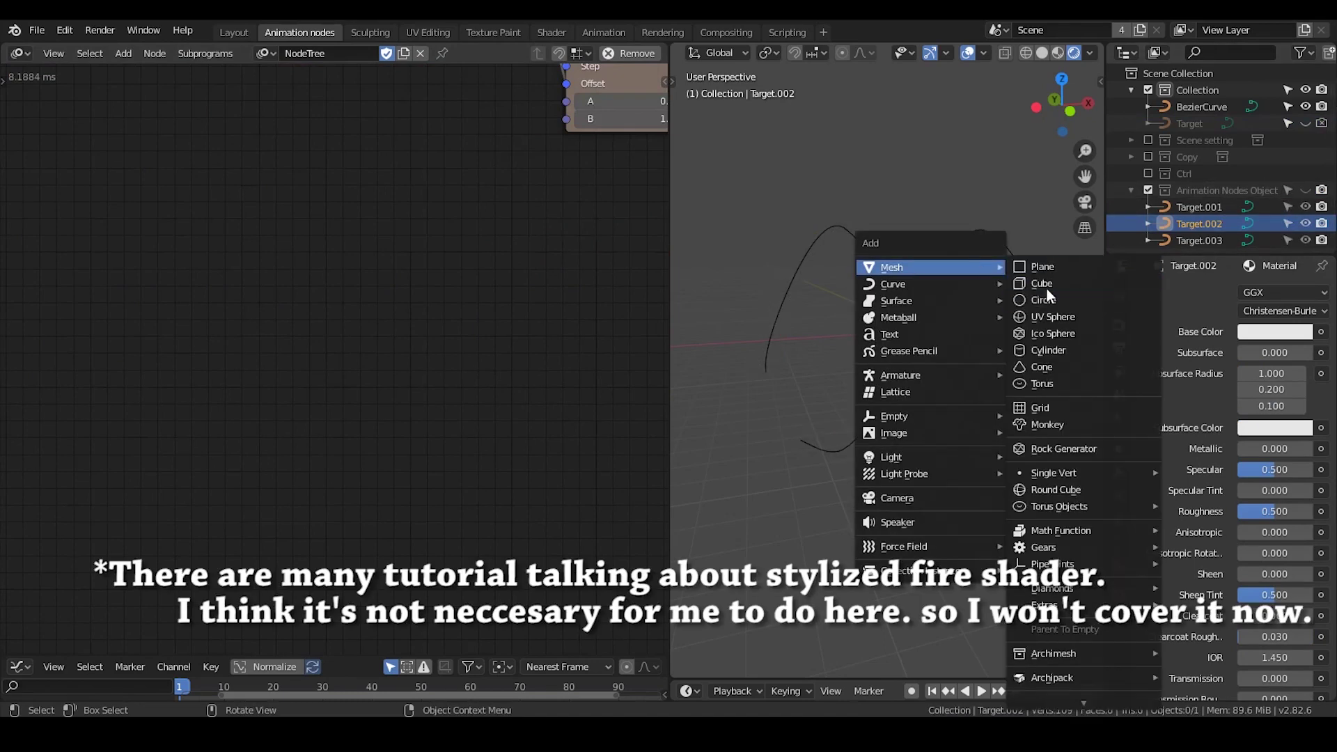
{"action": "left_click", "coordinate": [1049, 350]}
{"action": "scroll", "coordinate": [958, 365], "scroll_direction": "up", "scroll_amount": 3}
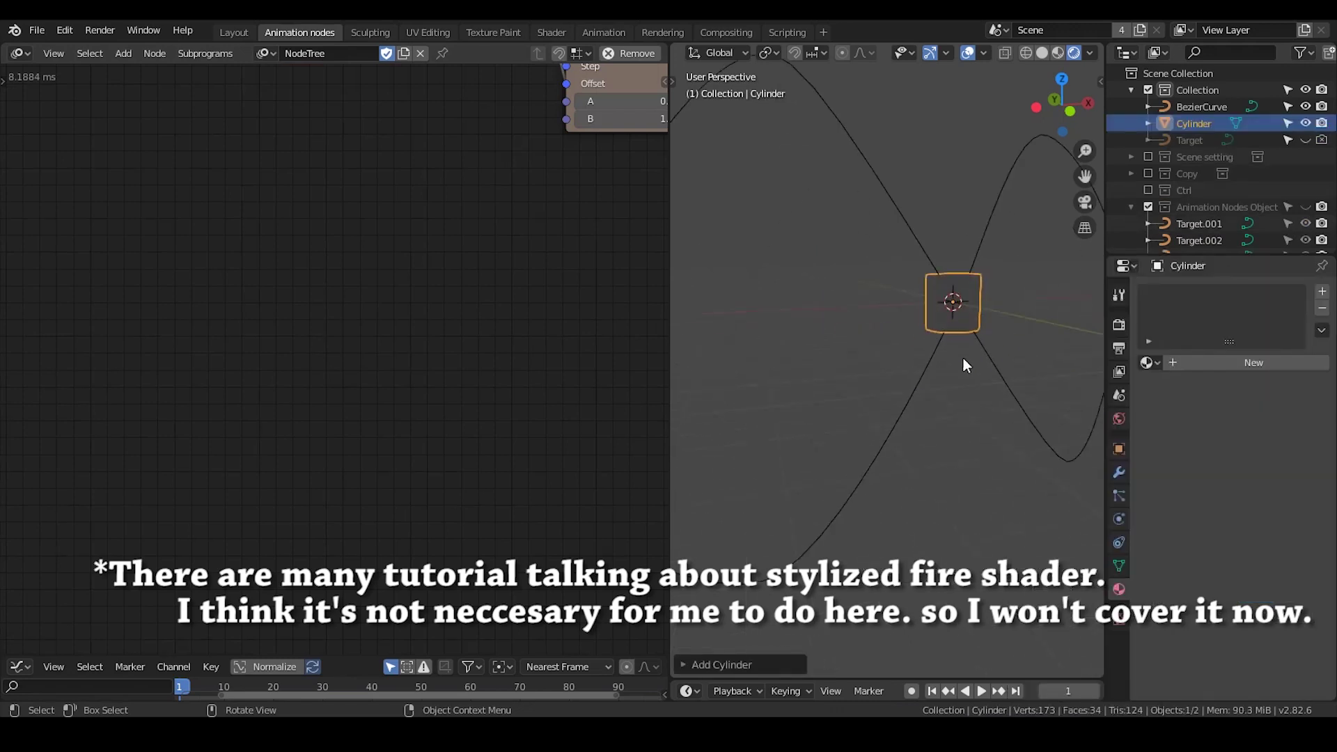
Narrow the cylinder in Edit Mode by scaling its mesh along X and Y only, and switch the viewport to Solid shading
{"action": "key", "text": "Tab"}
{"action": "key", "text": "s"}
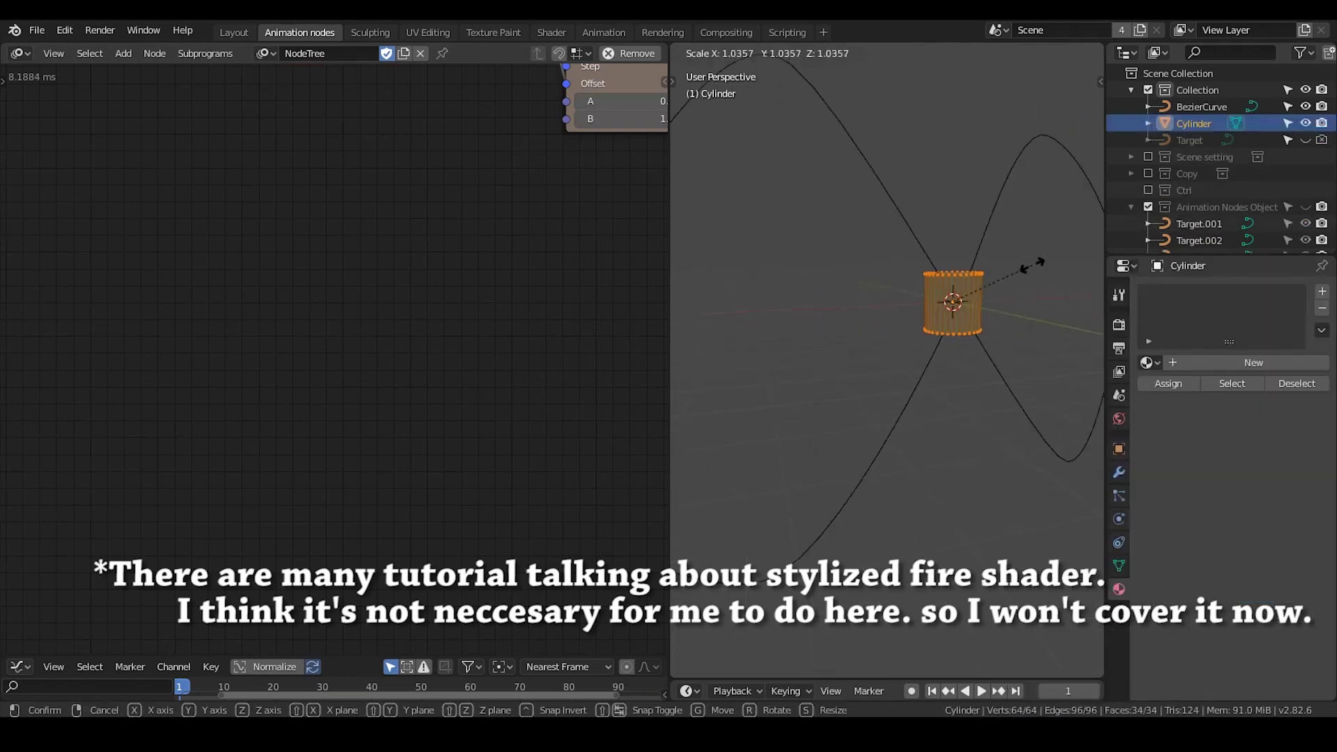
{"action": "key", "text": "shift+z"}
{"action": "left_click", "coordinate": [974, 303]}
{"action": "key", "text": "Tab"}
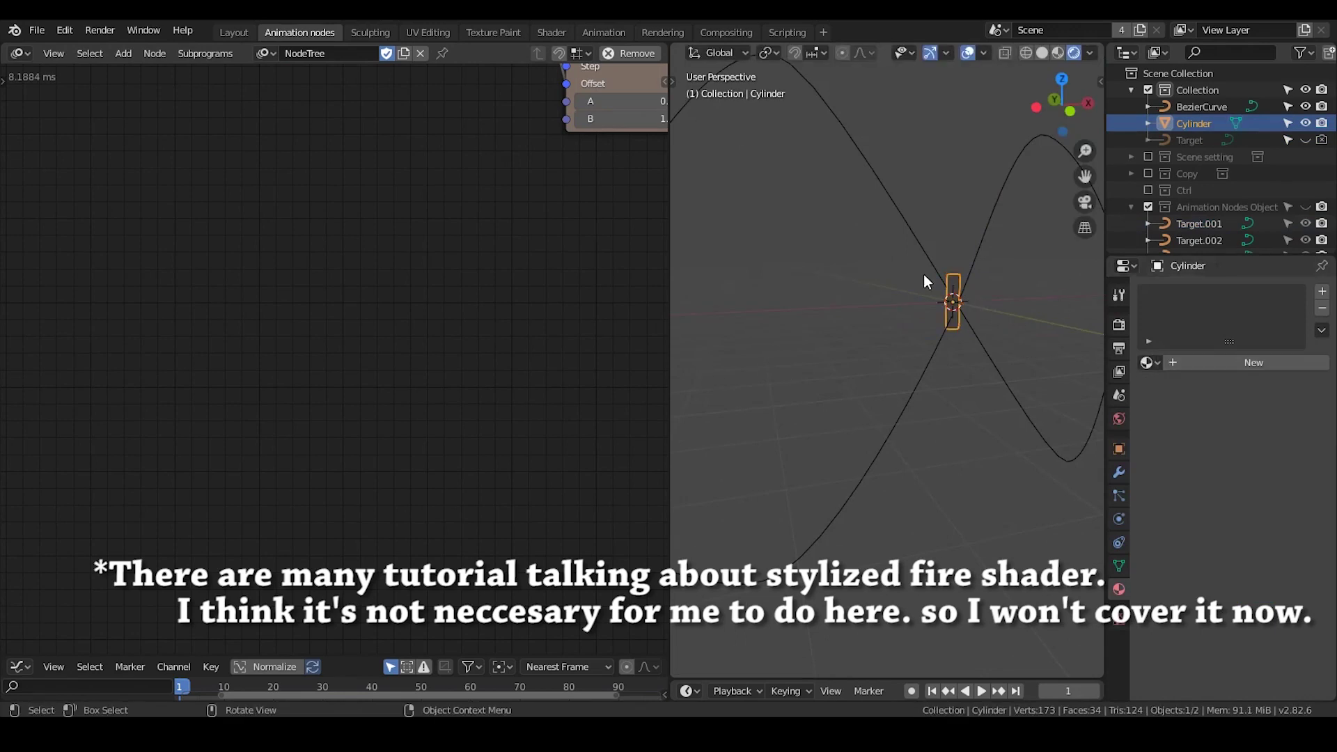
{"action": "left_click", "coordinate": [1043, 54]}
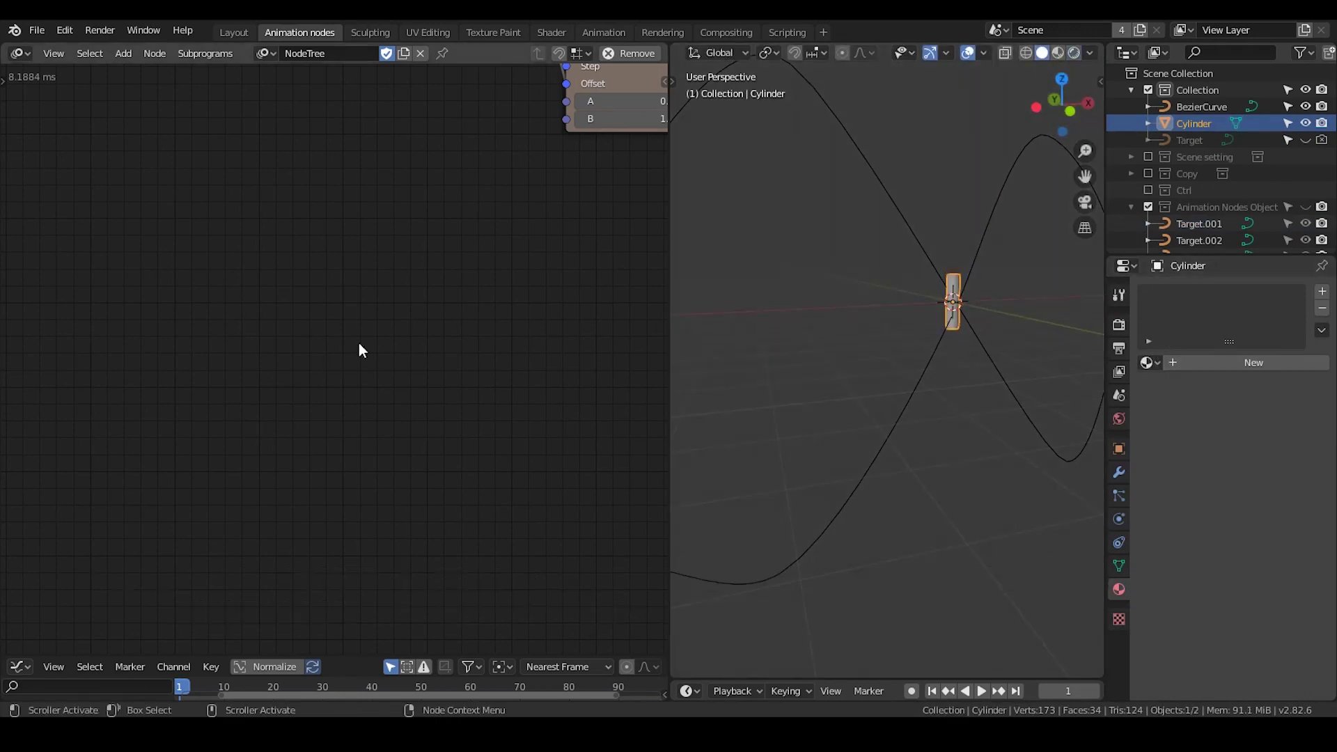
{"action": "middle_click_drag", "start_coordinate": [119, 363], "coordinate": [231, 271]}
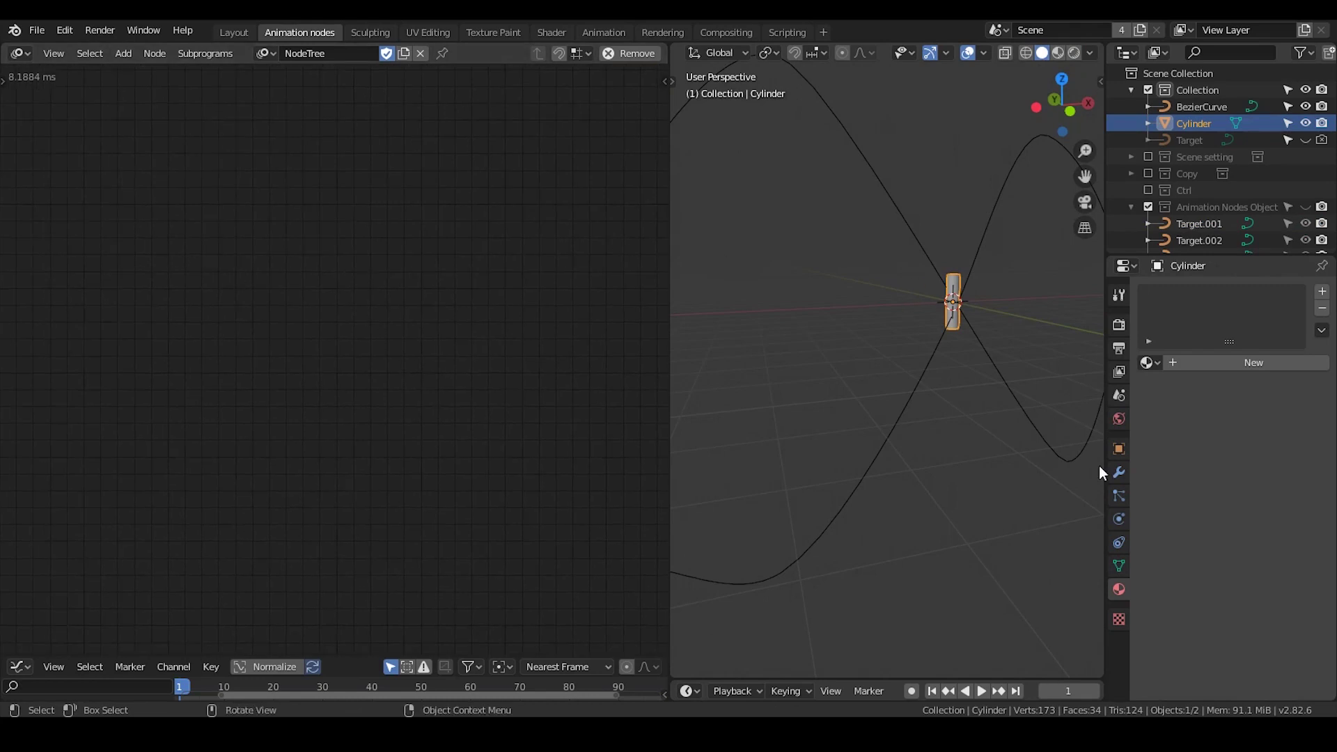
{"action": "left_click", "coordinate": [1119, 549]}
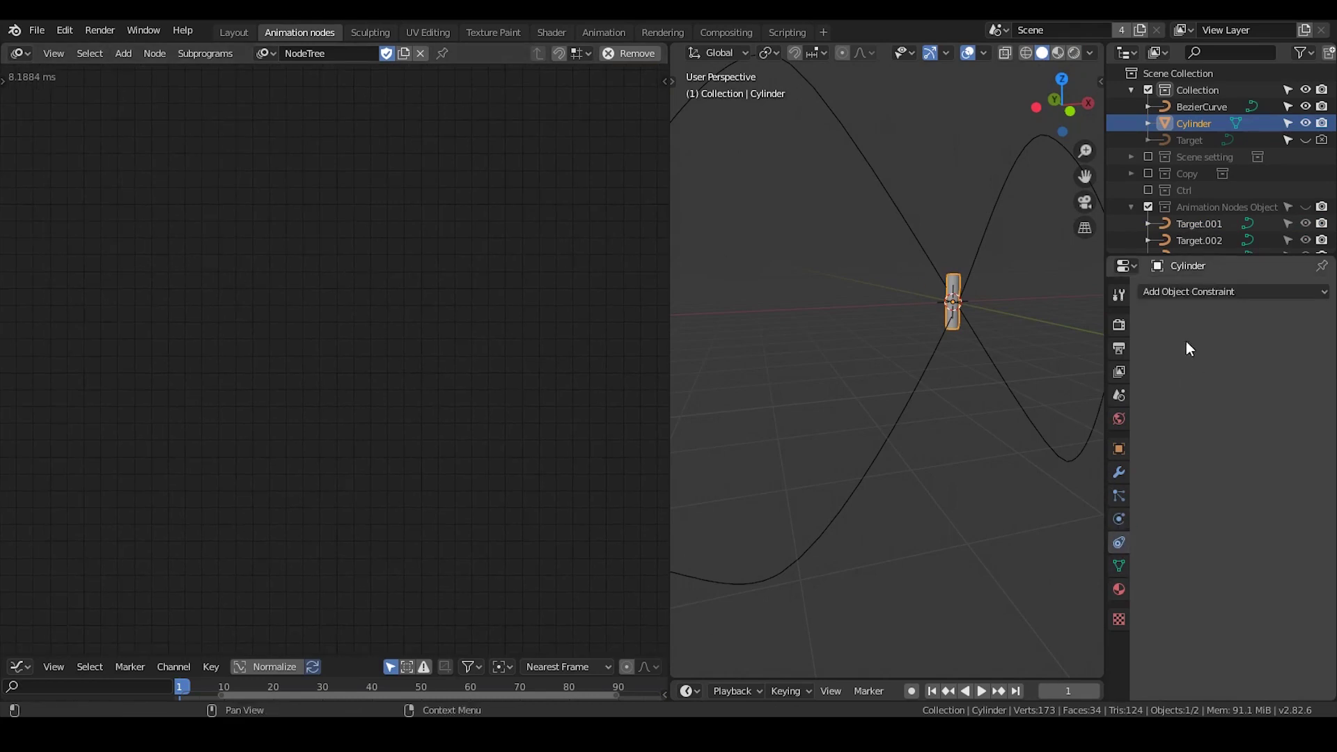
{"action": "left_click", "coordinate": [1176, 292]}
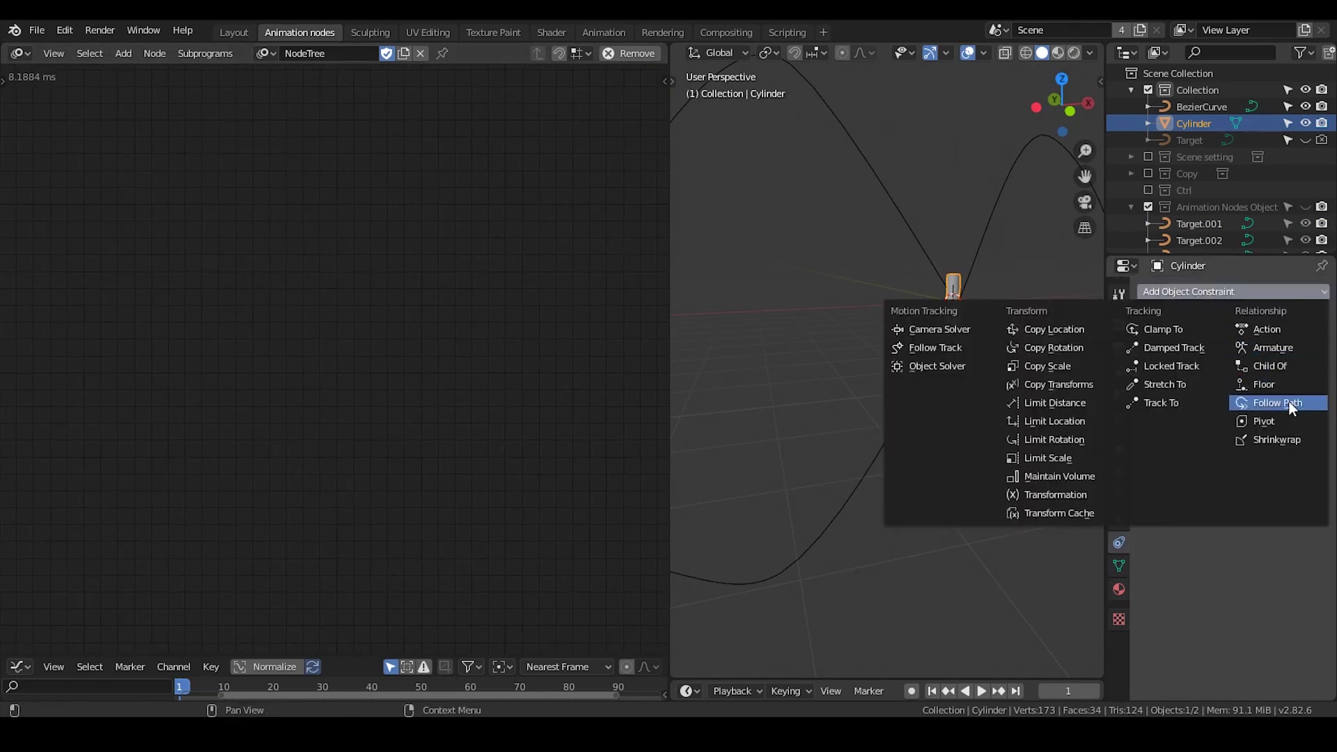
Add an Evaluate Spline node in an empty area of the node tree and assign BezierCurve as its spline
{"action": "key", "text": "ctrl+a"}
{"action": "type", "text": "el"}
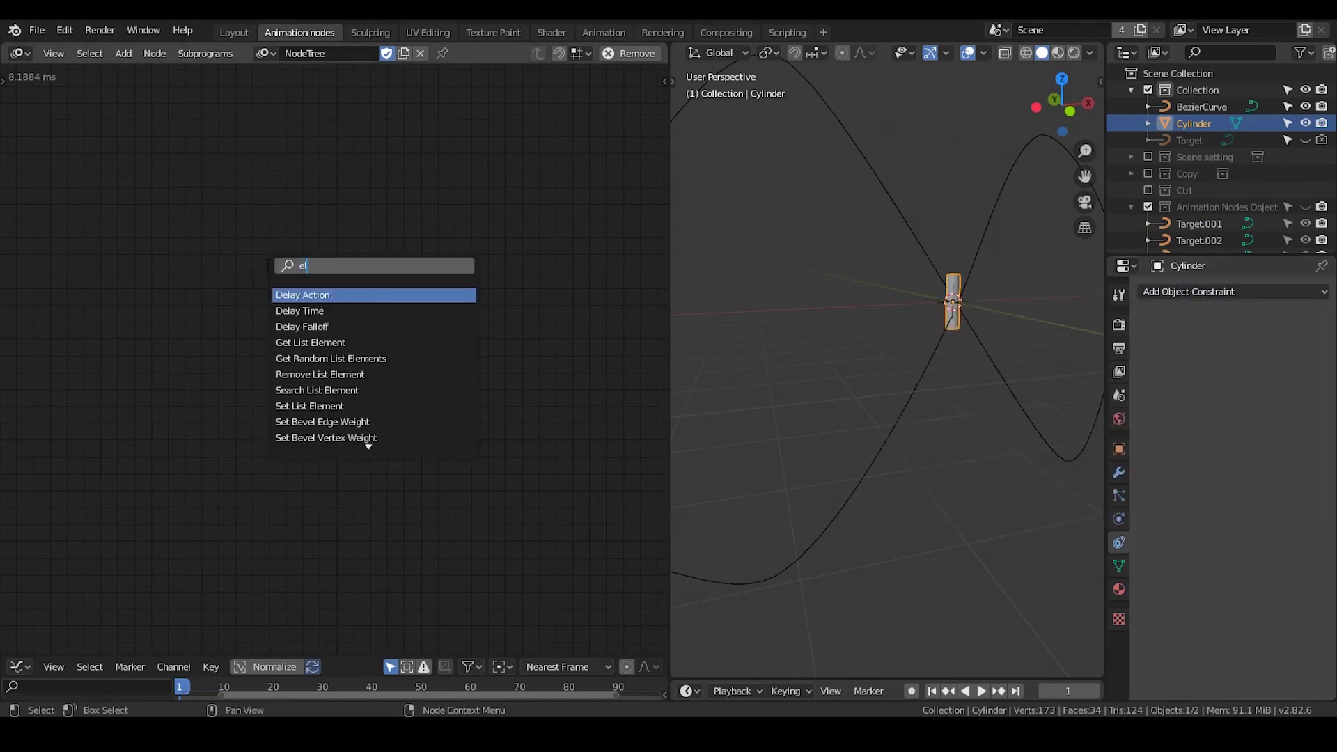
{"action": "key", "text": "BackSpace"}
{"action": "type", "text": "valuate"}
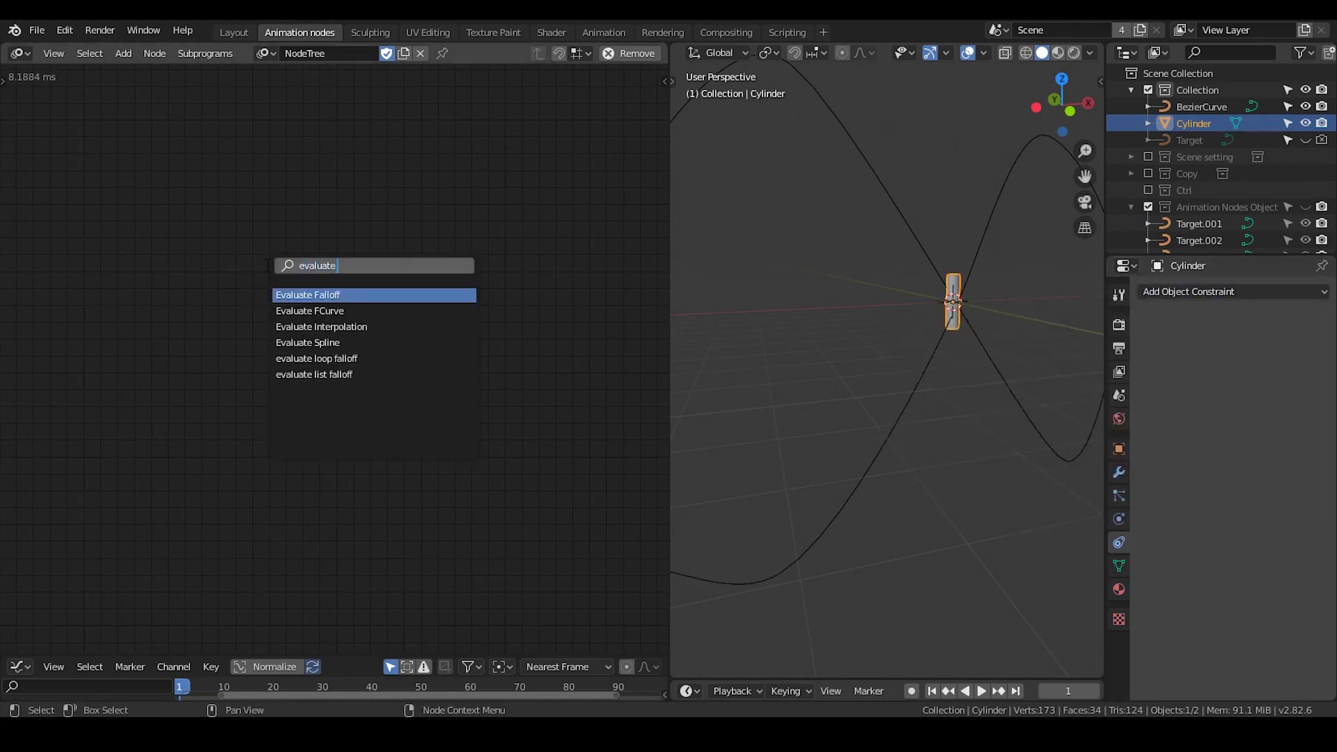
{"action": "type", "text": " s"}
{"action": "key", "text": "Return"}
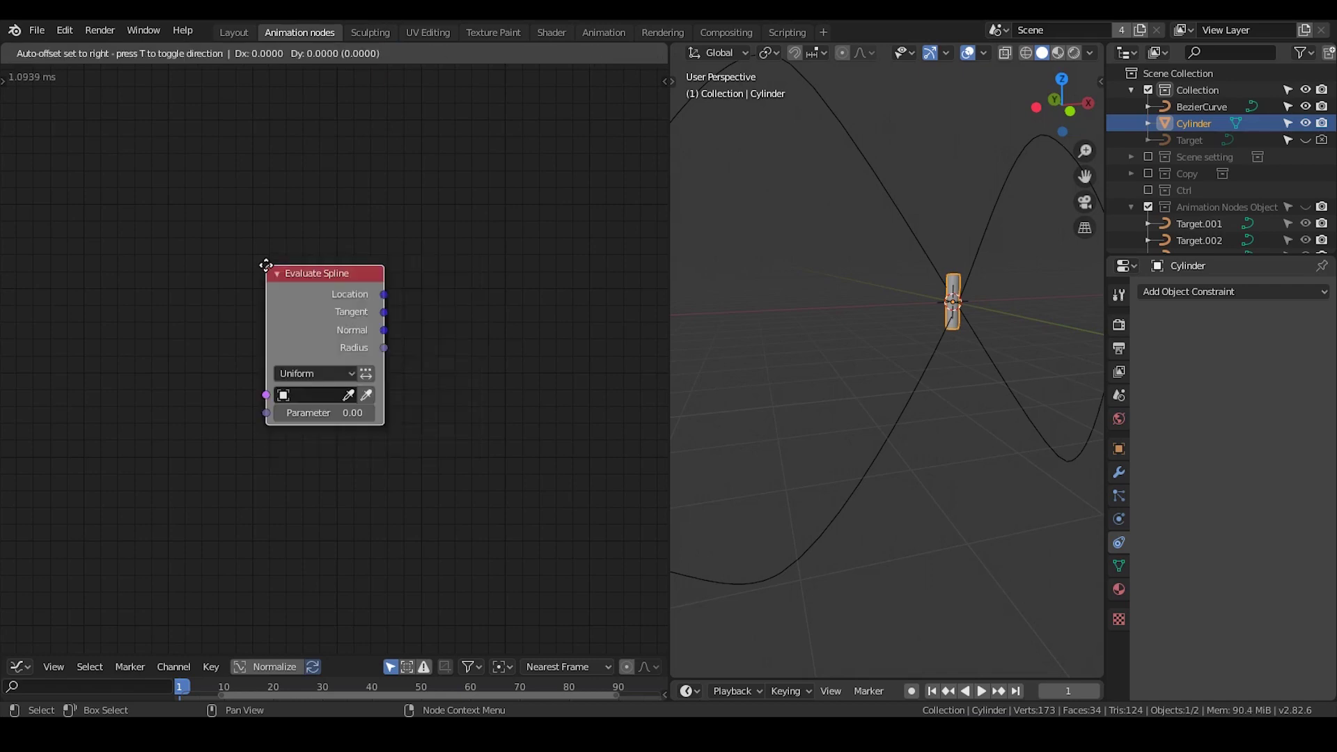
{"action": "left_click", "coordinate": [871, 177]}
{"action": "left_click", "coordinate": [351, 323]}
{"action": "left_click_drag", "start_coordinate": [329, 260], "coordinate": [287, 258]}
{"action": "middle_click_drag", "start_coordinate": [358, 280], "coordinate": [274, 271]}
Add an Object Matrix Output node beside Evaluate Spline, leaving space between the two nodes
{"action": "key", "text": "ctrl+a"}
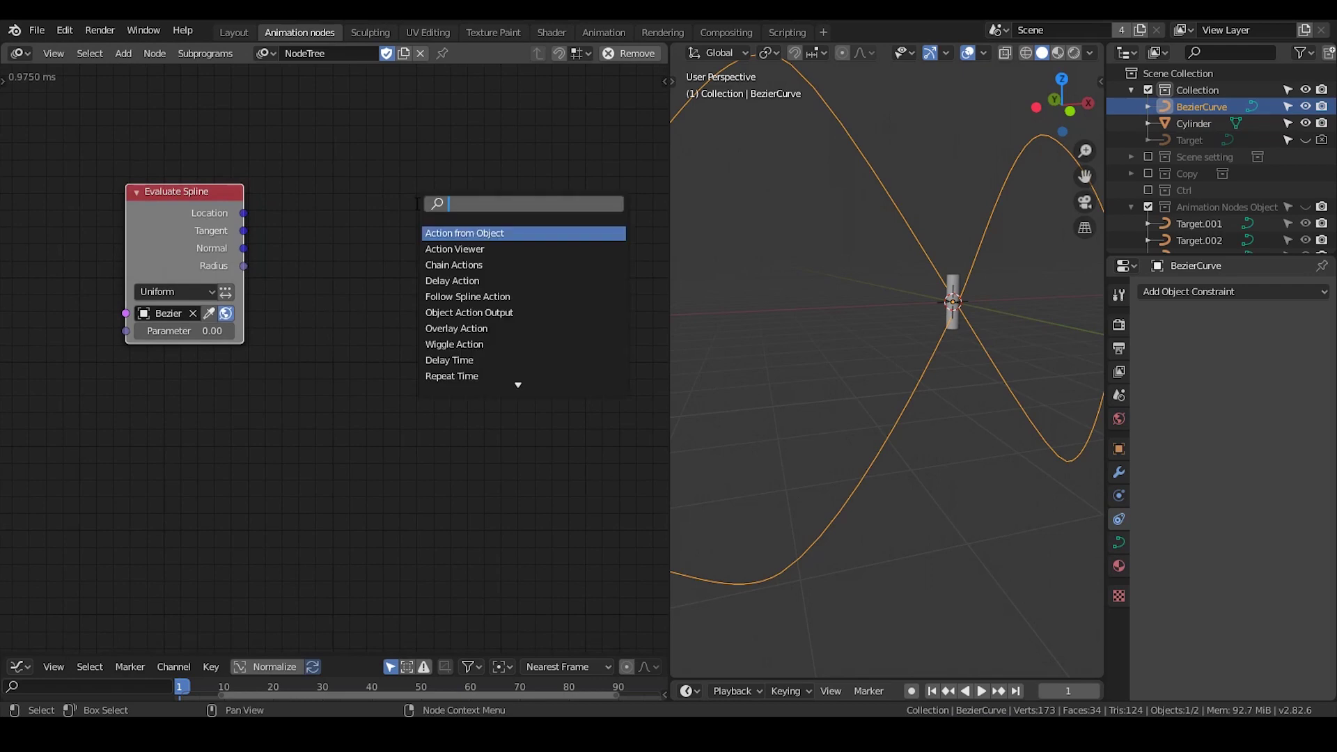
{"action": "type", "text": "object"}
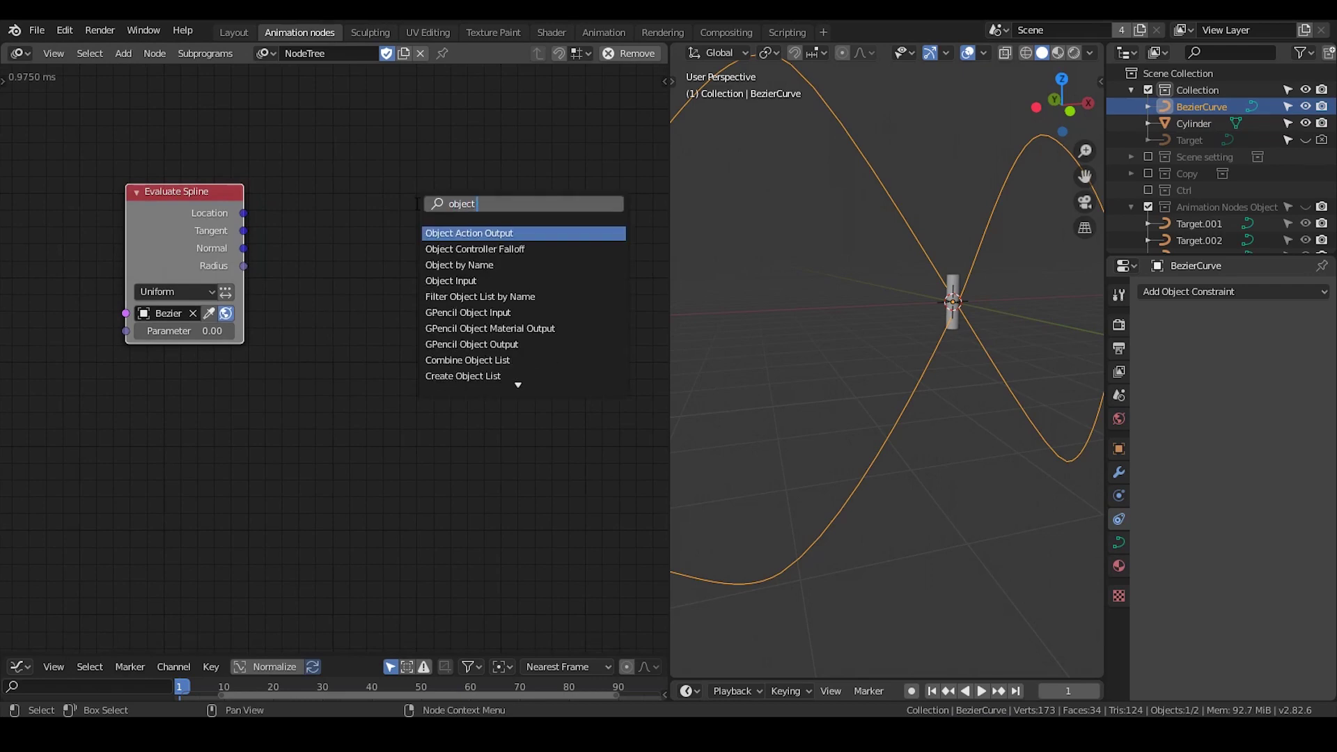
{"action": "type", "text": " matrix"}
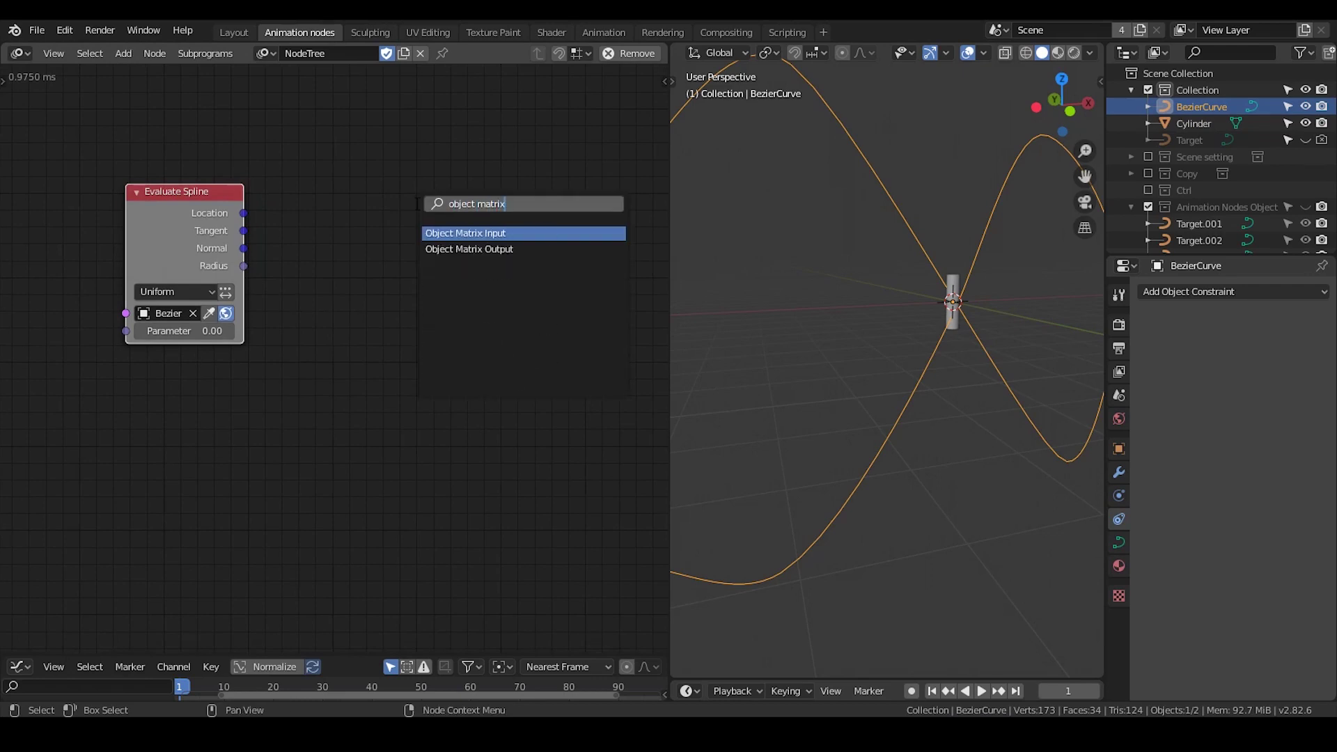
{"action": "key", "text": "Down"}
{"action": "key", "text": "Return"}
{"action": "left_click", "coordinate": [509, 176]}
{"action": "middle_click_drag", "start_coordinate": [220, 191], "coordinate": [403, 279]}
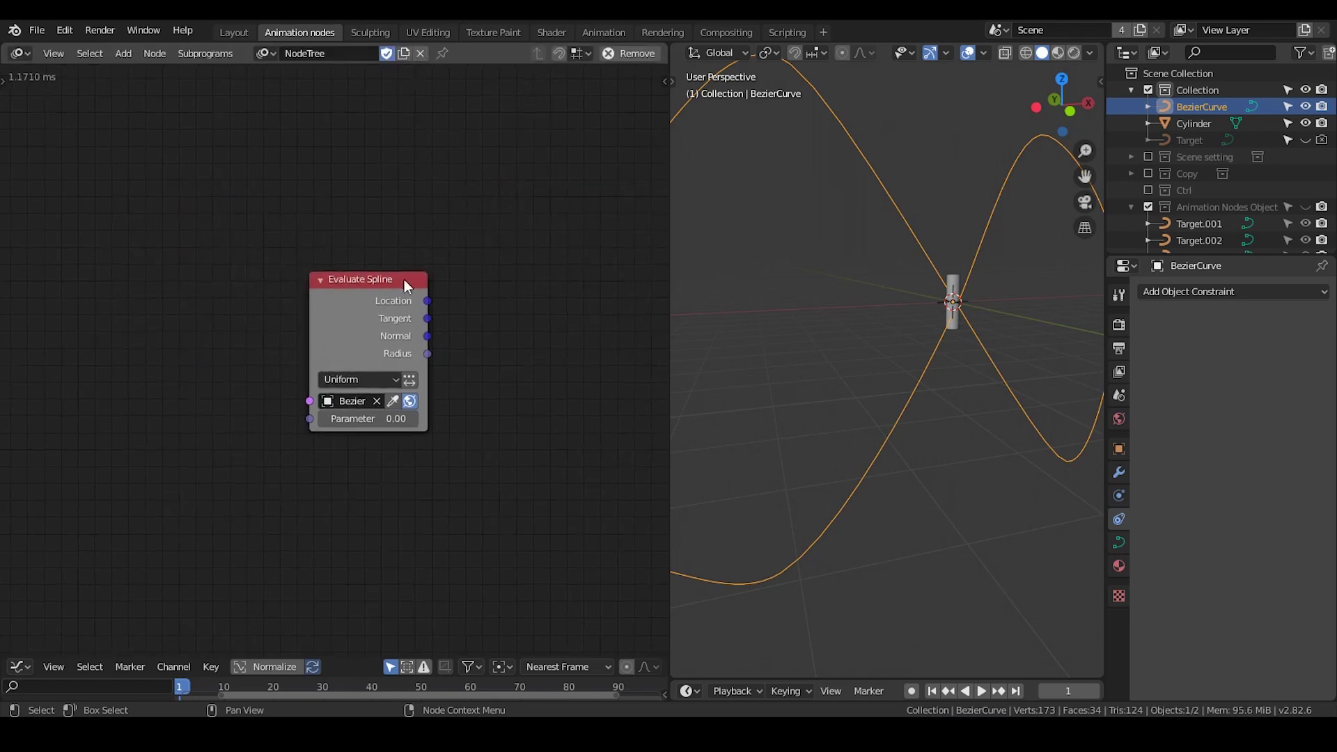
{"action": "left_click_drag", "start_coordinate": [369, 295], "coordinate": [266, 309]}
Duplicate the existing Direction to Rotation and Compose Matrix nodes and place the copies between Evaluate Spline and Object Matrix Output
{"action": "scroll", "coordinate": [266, 310], "scroll_direction": "down", "scroll_amount": 5}
{"action": "middle_click_drag", "start_coordinate": [329, 242], "coordinate": [504, 284]}
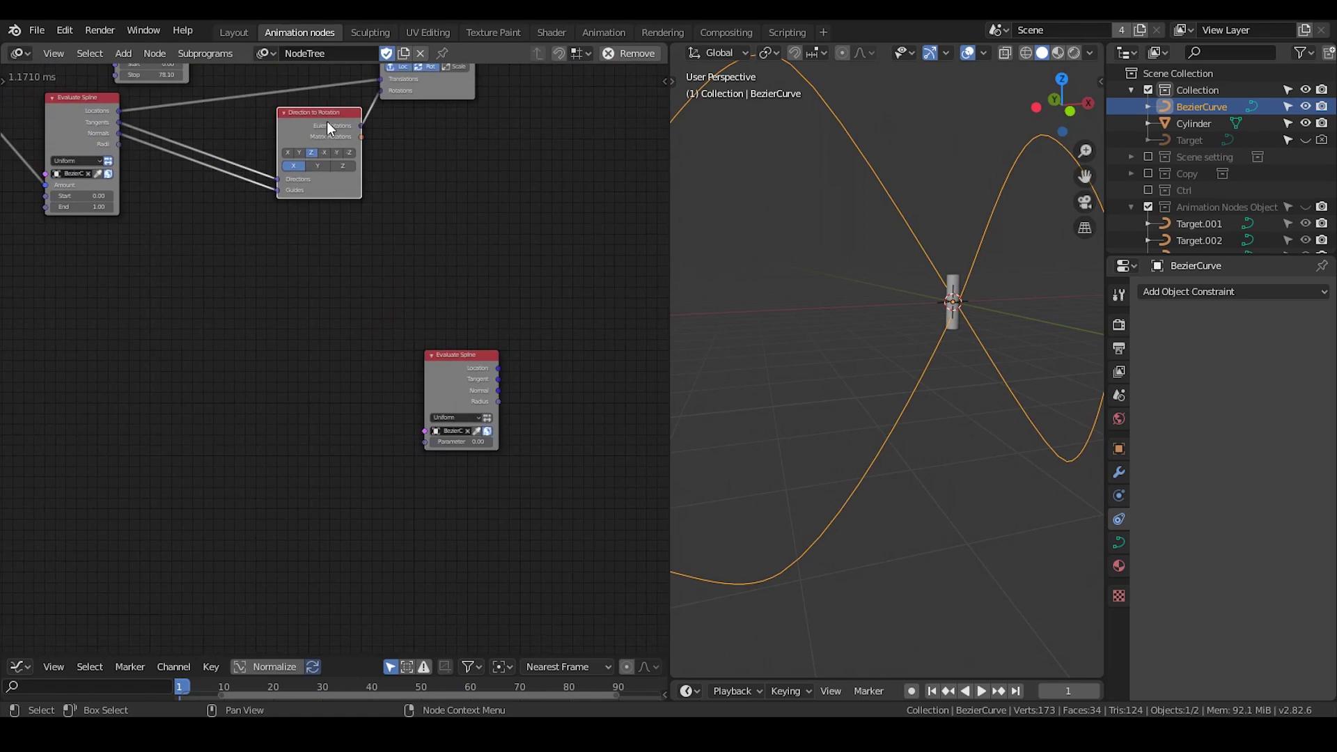
{"action": "key", "text": "shift+d"}
{"action": "left_click", "coordinate": [593, 350]}
{"action": "left_click", "coordinate": [418, 91]}
{"action": "key", "text": "shift+d"}
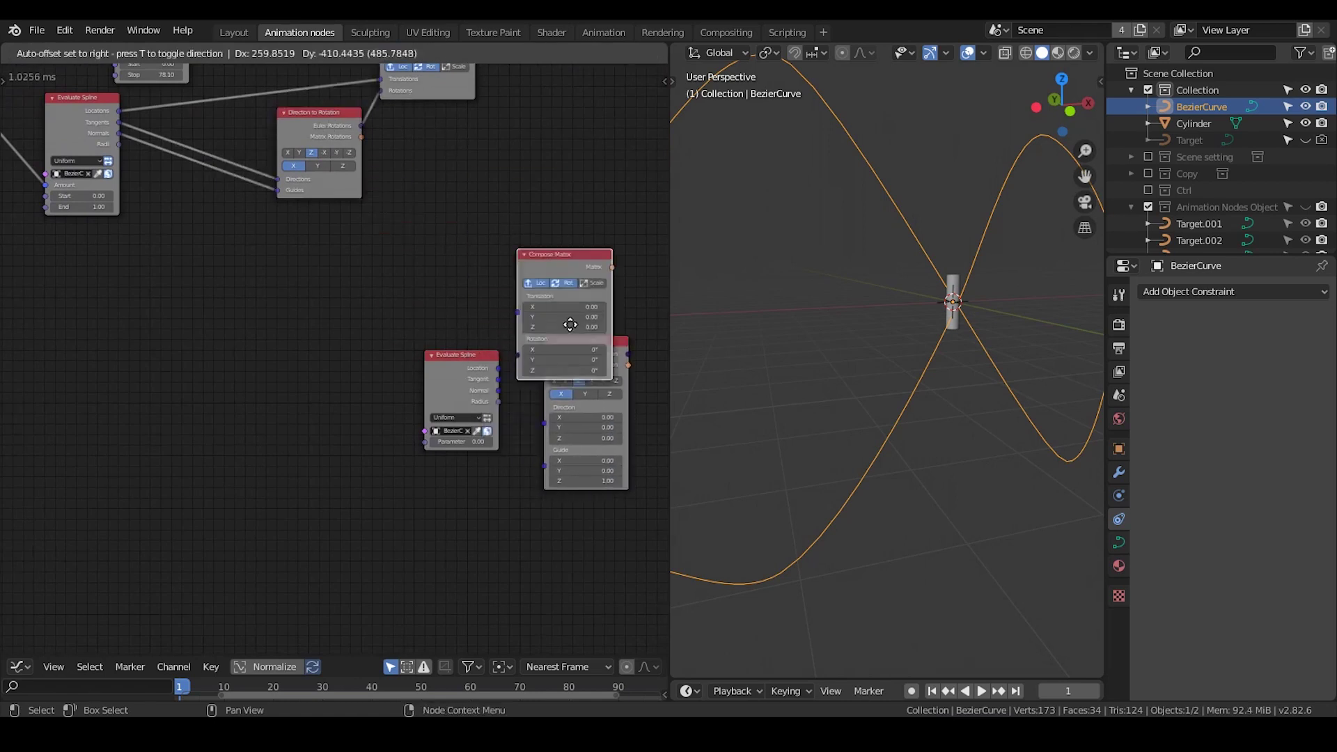
{"action": "left_click", "coordinate": [599, 310]}
{"action": "middle_click_drag", "start_coordinate": [598, 310], "coordinate": [341, 191]}
{"action": "scroll", "coordinate": [341, 191], "scroll_direction": "up", "scroll_amount": 3}
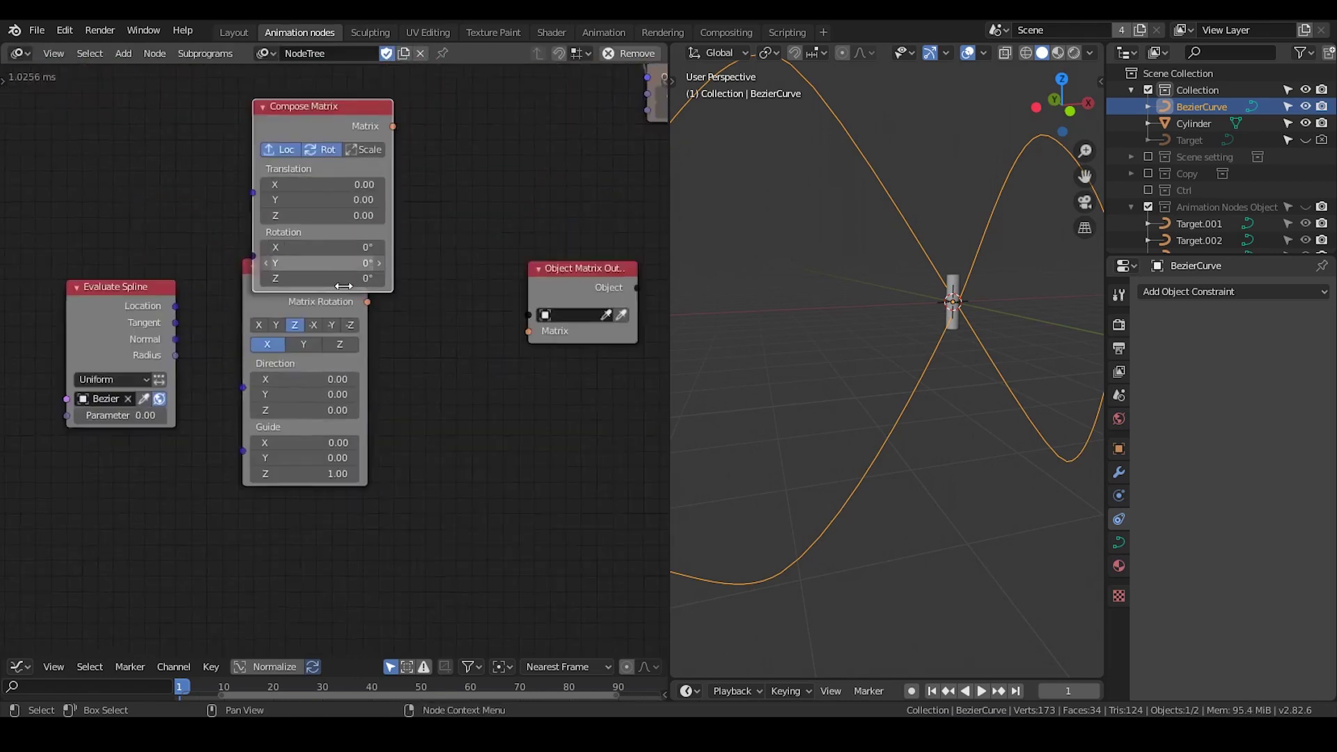
Connect the copied Compose Matrix to Object Matrix Output's Matrix input and assign Cylinder as the output object
{"action": "middle_click_drag", "start_coordinate": [343, 285], "coordinate": [323, 310]}
{"action": "left_click_drag", "start_coordinate": [312, 149], "coordinate": [449, 306]}
{"action": "left_click_drag", "start_coordinate": [542, 313], "coordinate": [589, 259]}
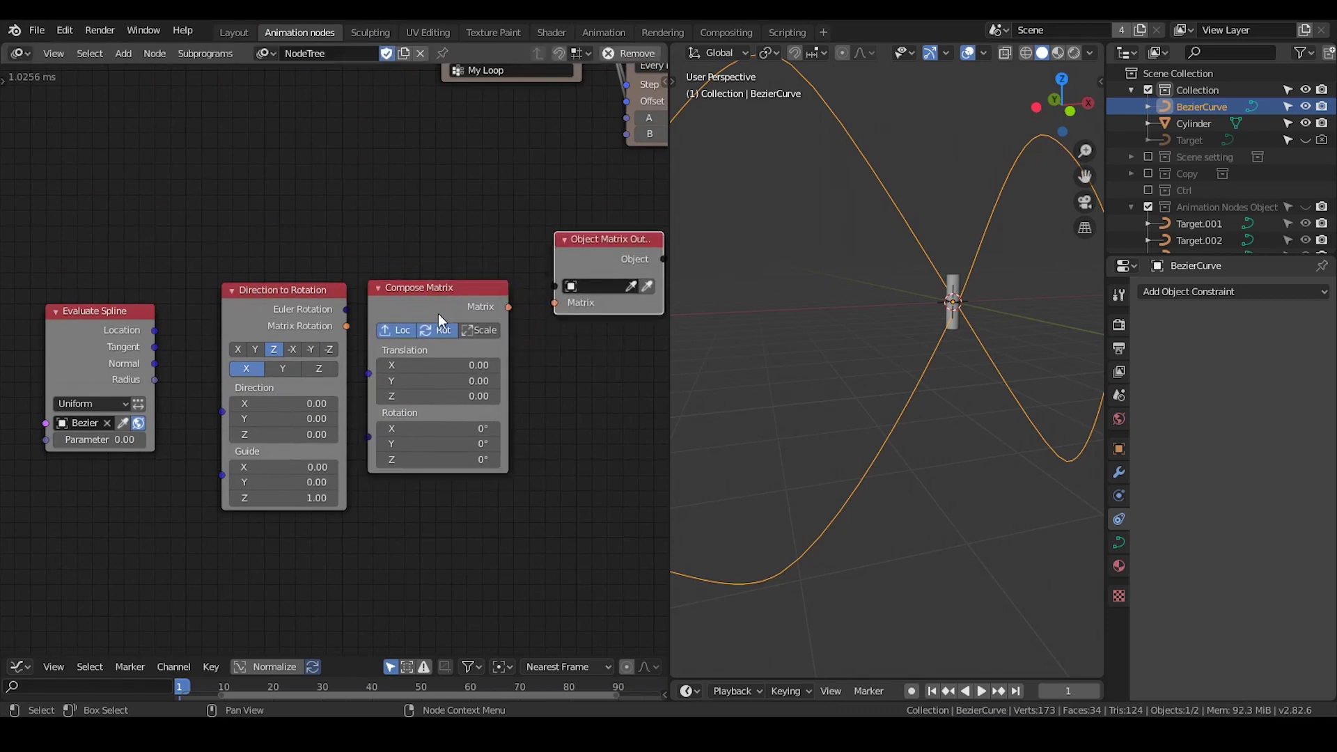
{"action": "left_click_drag", "start_coordinate": [440, 320], "coordinate": [555, 302]}
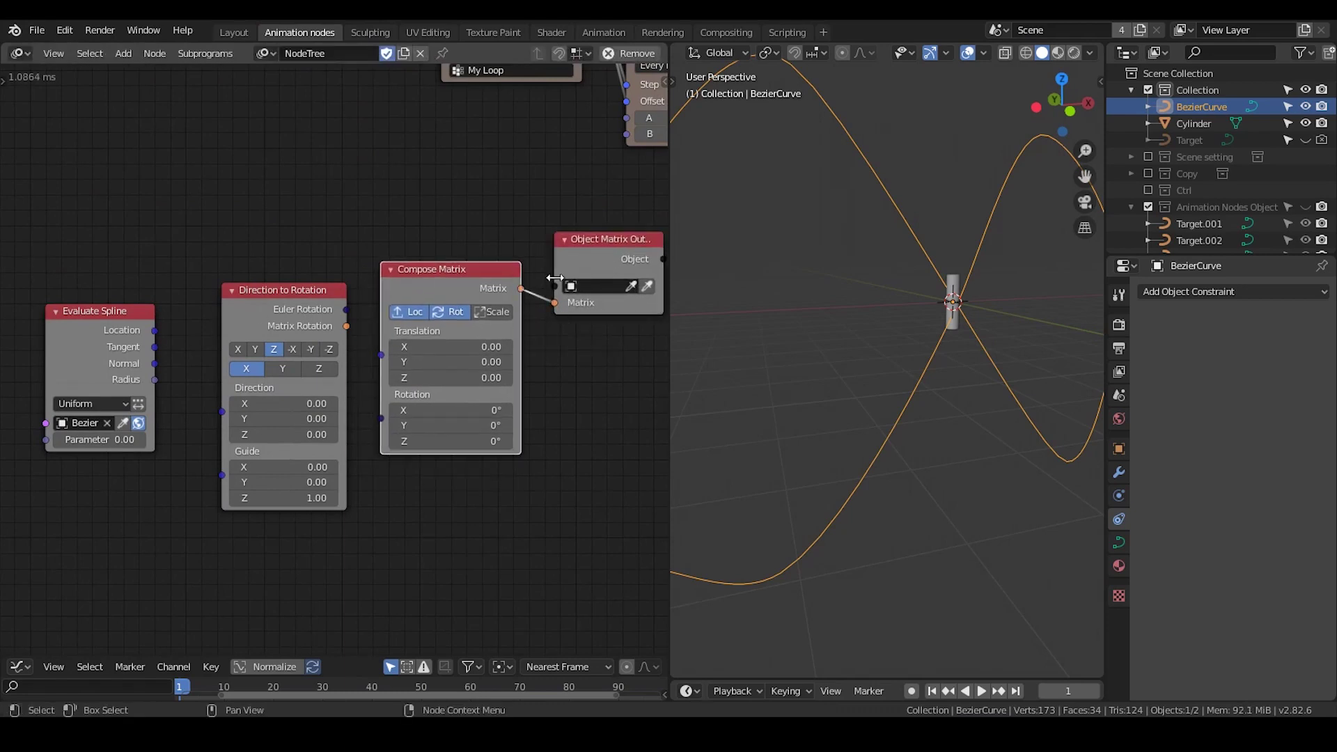
{"action": "left_click", "coordinate": [647, 287]}
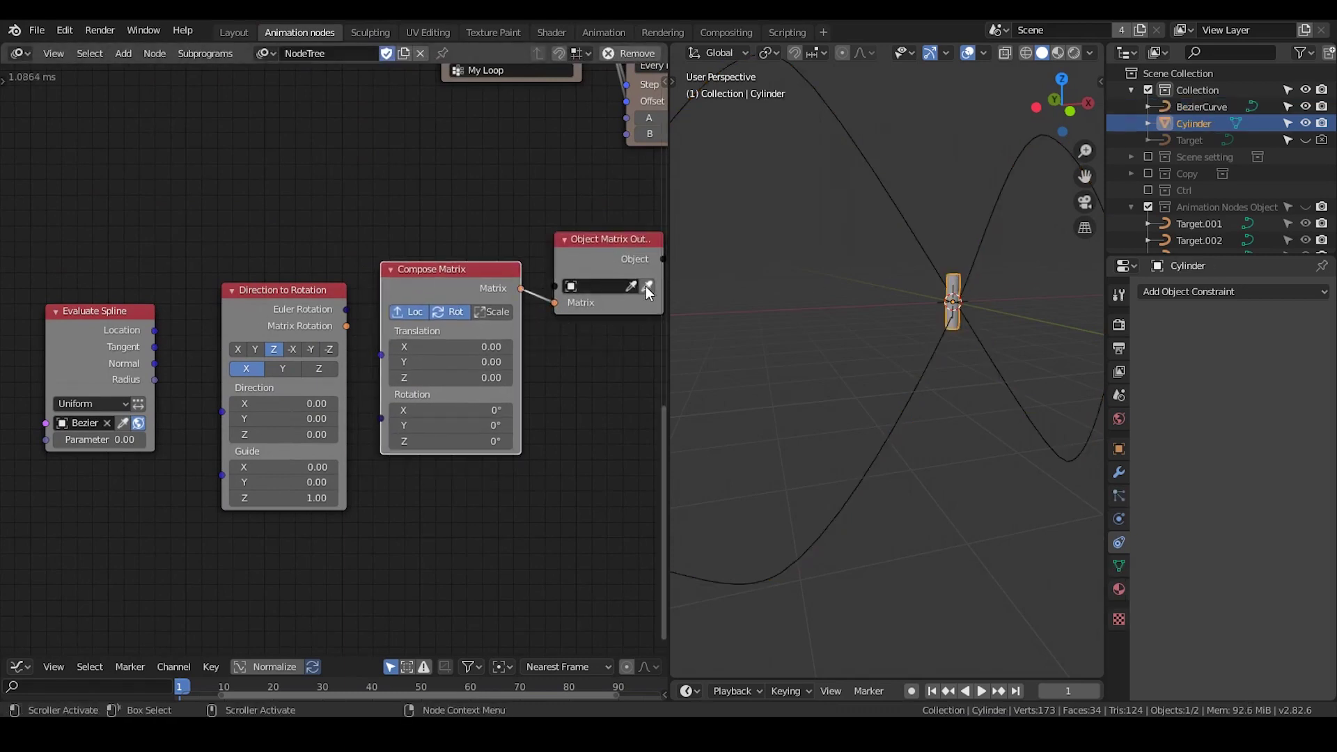
{"action": "left_click", "coordinate": [648, 288]}
Connect Direction to Rotation's Euler Rotation output to Compose Matrix's Rotation input and tidy the node's placement
{"action": "left_click_drag", "start_coordinate": [307, 313], "coordinate": [382, 353]}
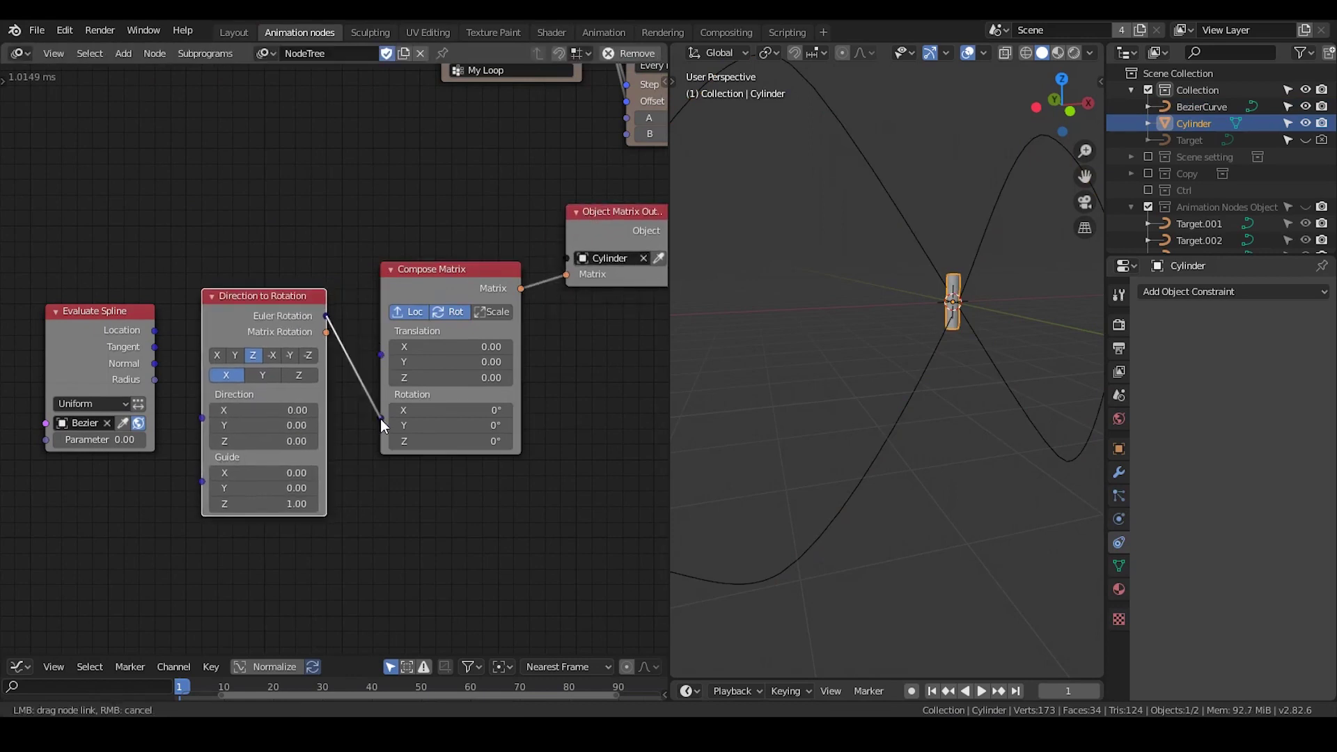
{"action": "left_click_drag", "start_coordinate": [380, 419], "coordinate": [382, 418]}
{"action": "left_click_drag", "start_coordinate": [287, 329], "coordinate": [282, 375]}
{"action": "middle_click_drag", "start_coordinate": [283, 374], "coordinate": [338, 325]}
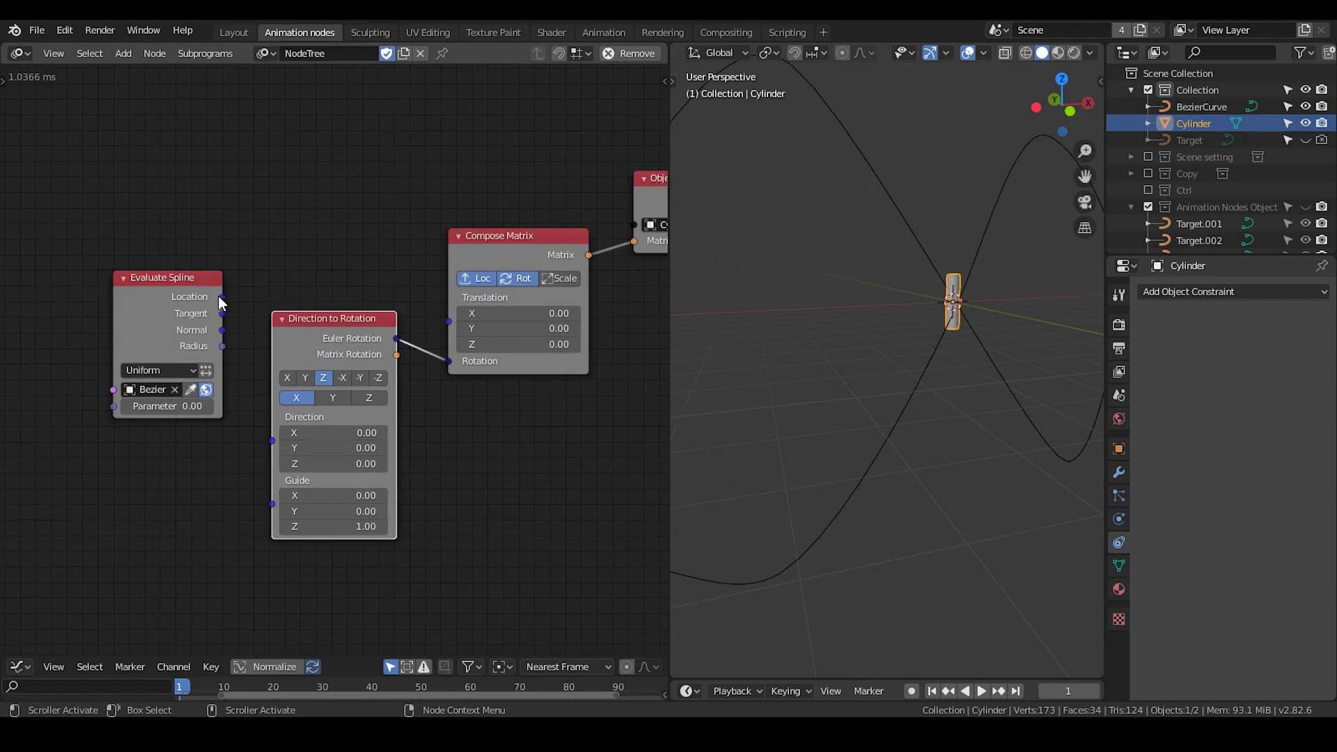
Connect Evaluate Spline's Location to Compose Matrix's Translation and its Tangent to Direction to Rotation's Direction
{"action": "left_click_drag", "start_coordinate": [221, 299], "coordinate": [449, 312]}
{"action": "left_click_drag", "start_coordinate": [222, 313], "coordinate": [257, 351]}
{"action": "left_click_drag", "start_coordinate": [276, 445], "coordinate": [272, 440]}
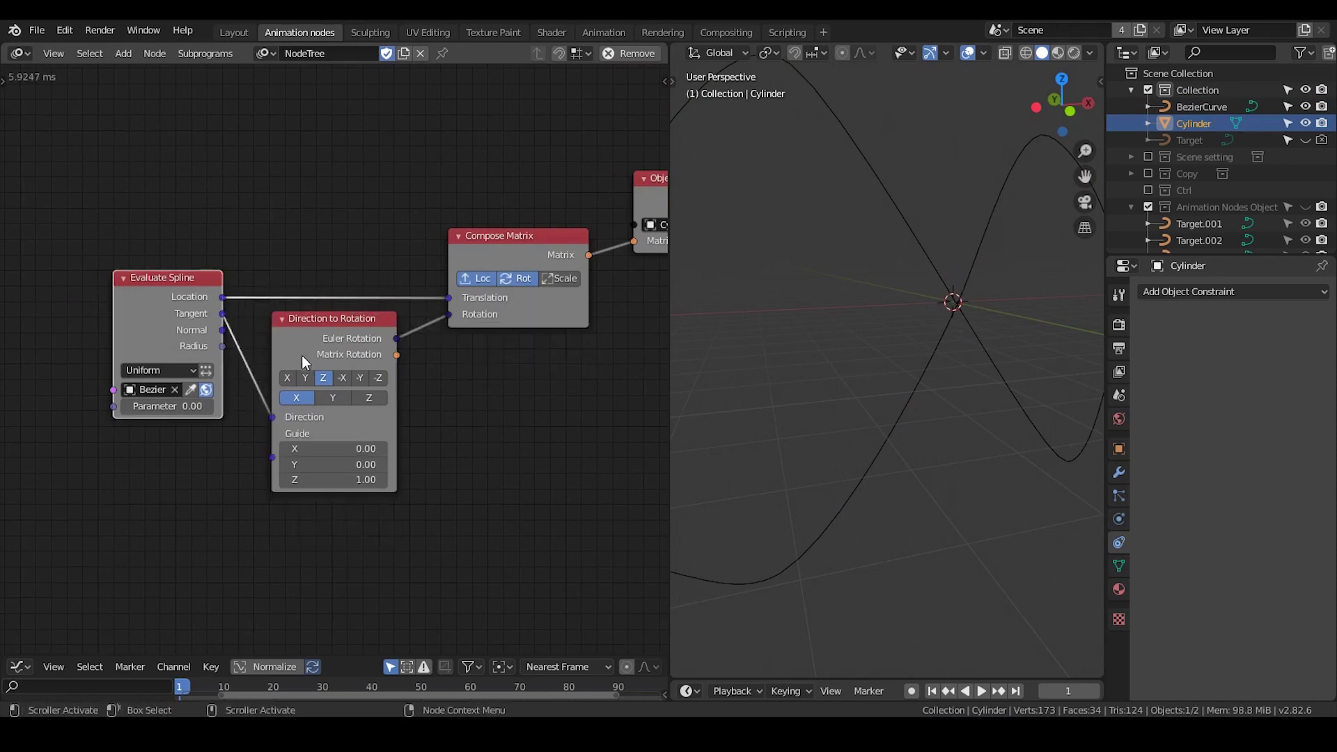
{"action": "left_click_drag", "start_coordinate": [302, 355], "coordinate": [330, 338]}
Slide the cylinder back and forth along the curve with Evaluate Spline's Parameter, leaving the value at 0.09
{"action": "middle_click_drag", "start_coordinate": [794, 291], "coordinate": [888, 274], "text": "shift"}
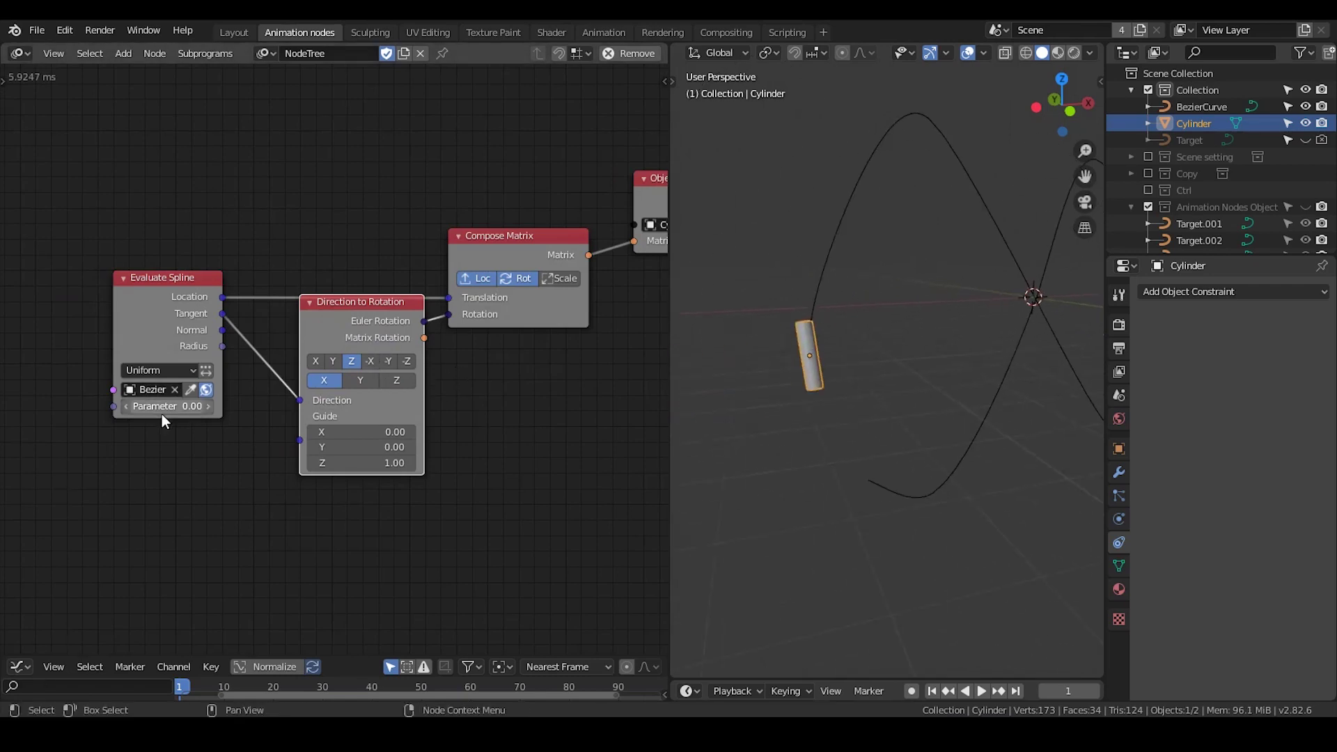
{"action": "left_click_drag", "start_coordinate": [155, 406], "coordinate": [270, 406]}
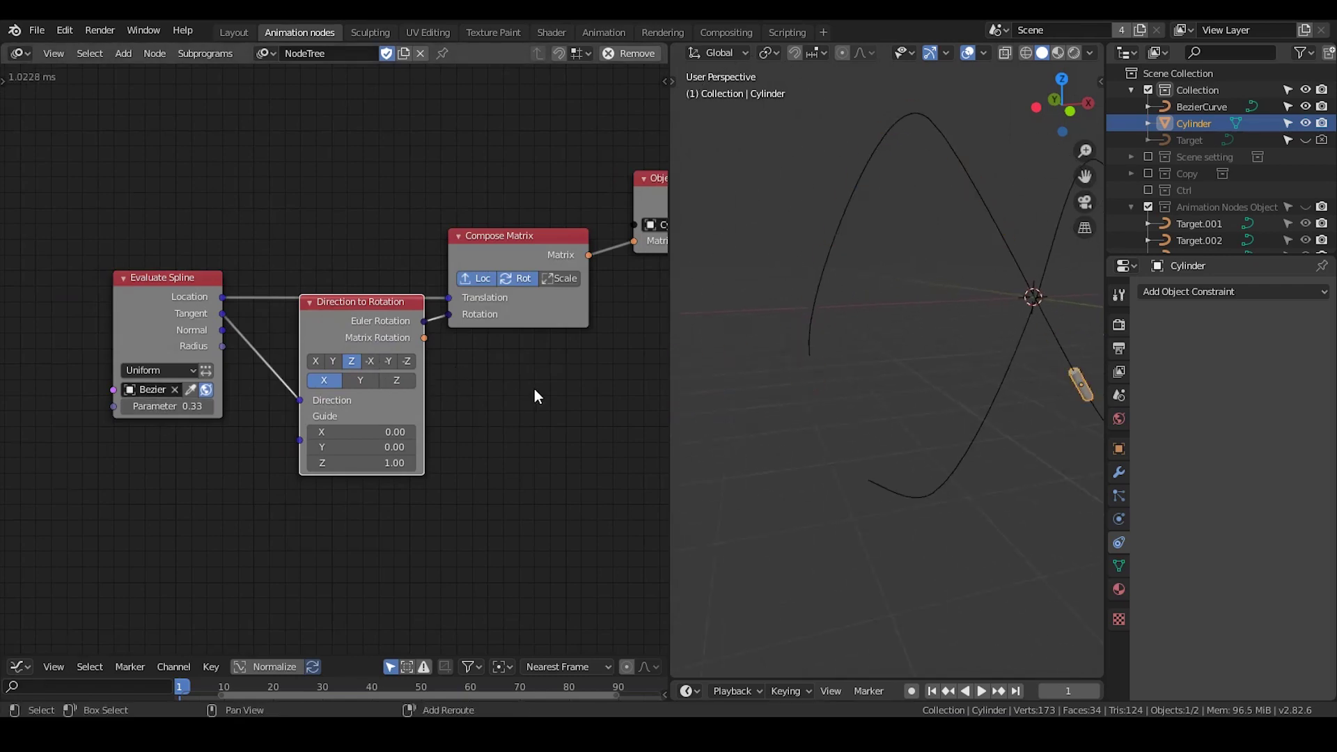
{"action": "middle_click_drag", "start_coordinate": [533, 389], "coordinate": [485, 378]}
{"action": "middle_click_drag", "start_coordinate": [880, 415], "coordinate": [949, 369]}
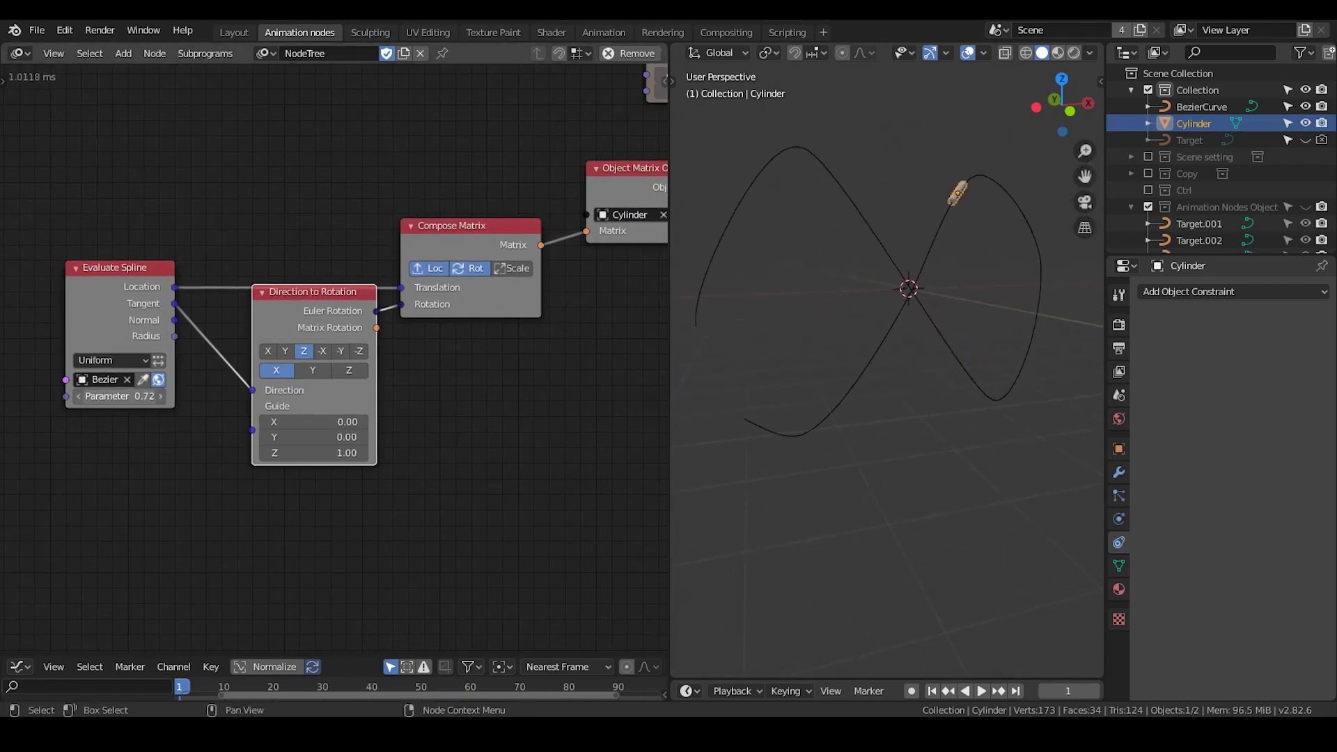
{"action": "left_click_drag", "start_coordinate": [243, 395], "coordinate": [85, 395]}
{"action": "middle_click_drag", "start_coordinate": [703, 364], "coordinate": [938, 277]}
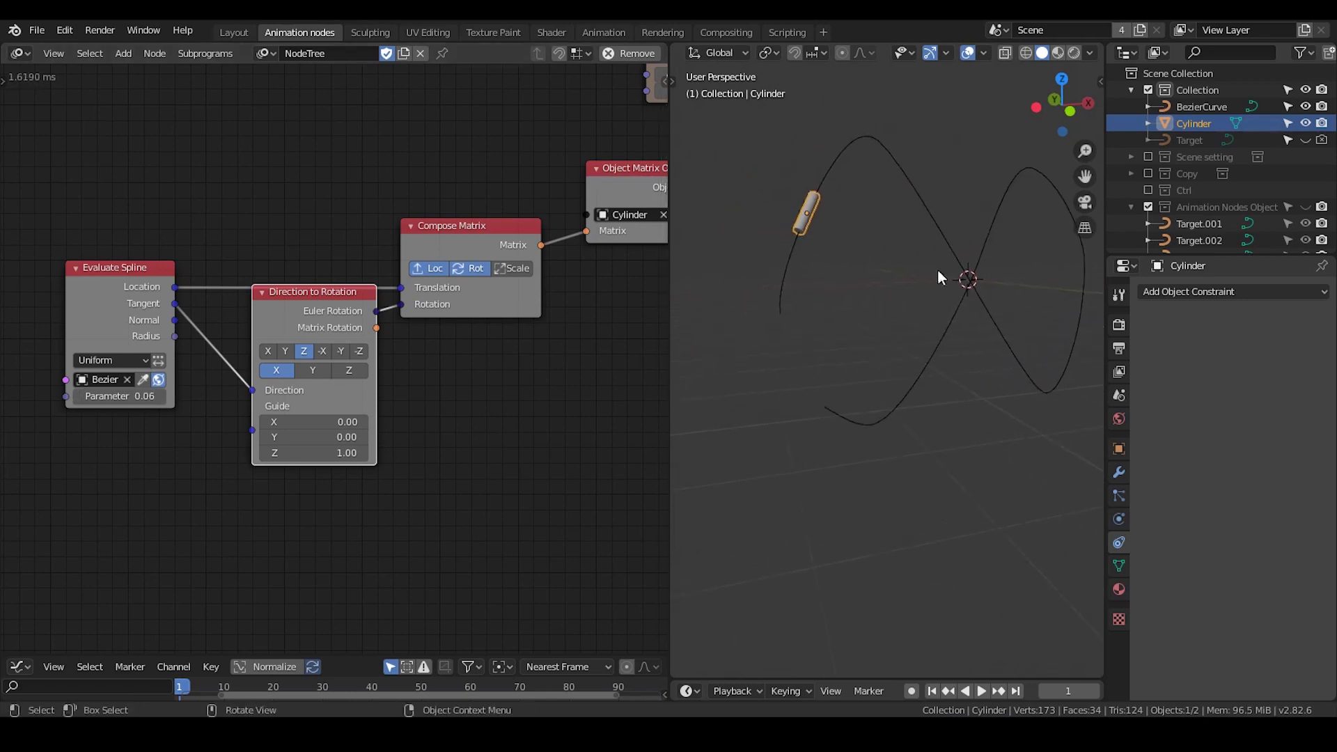
{"action": "left_click", "coordinate": [1212, 292]}
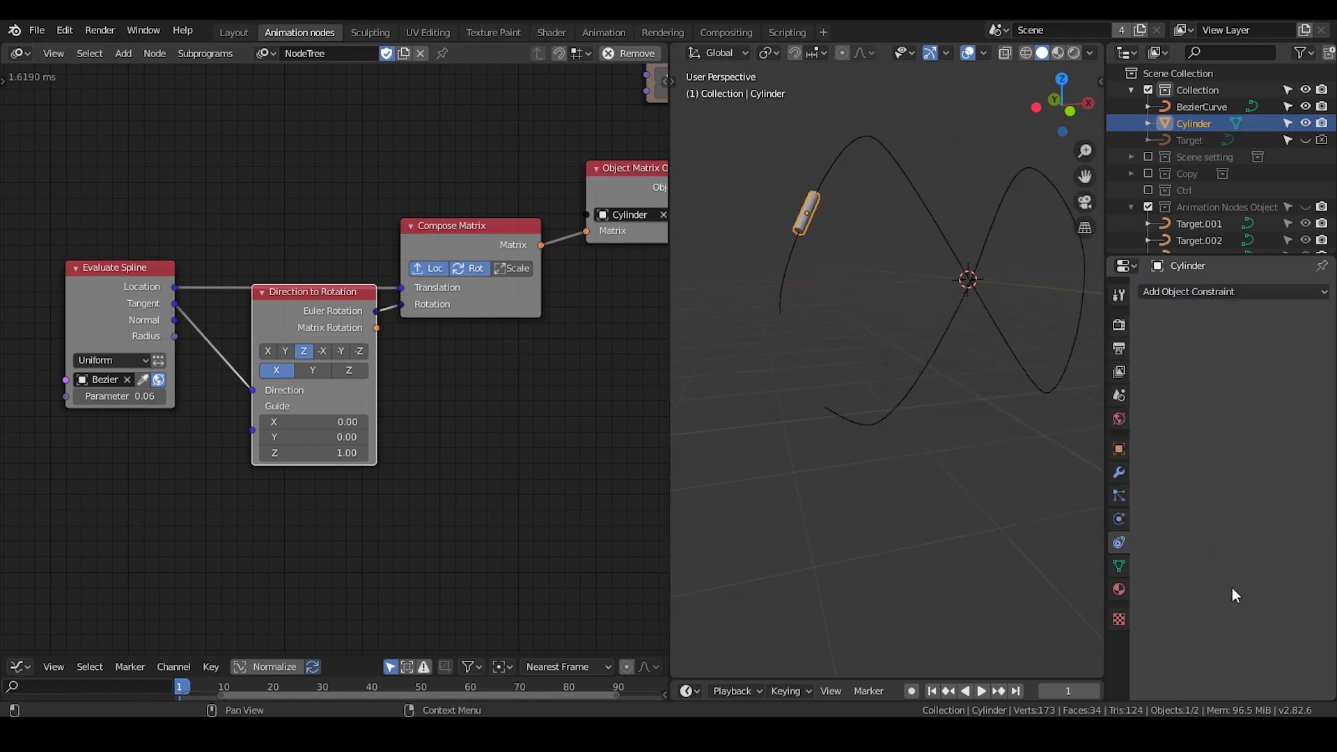
{"action": "mouse_move", "coordinate": [112, 395]}
{"action": "left_mouse_down"}
{"action": "mouse_move", "coordinate": [80, 395]}
{"action": "mouse_move", "coordinate": [143, 395]}
{"action": "mouse_move", "coordinate": [119, 396]}
{"action": "left_mouse_up"}
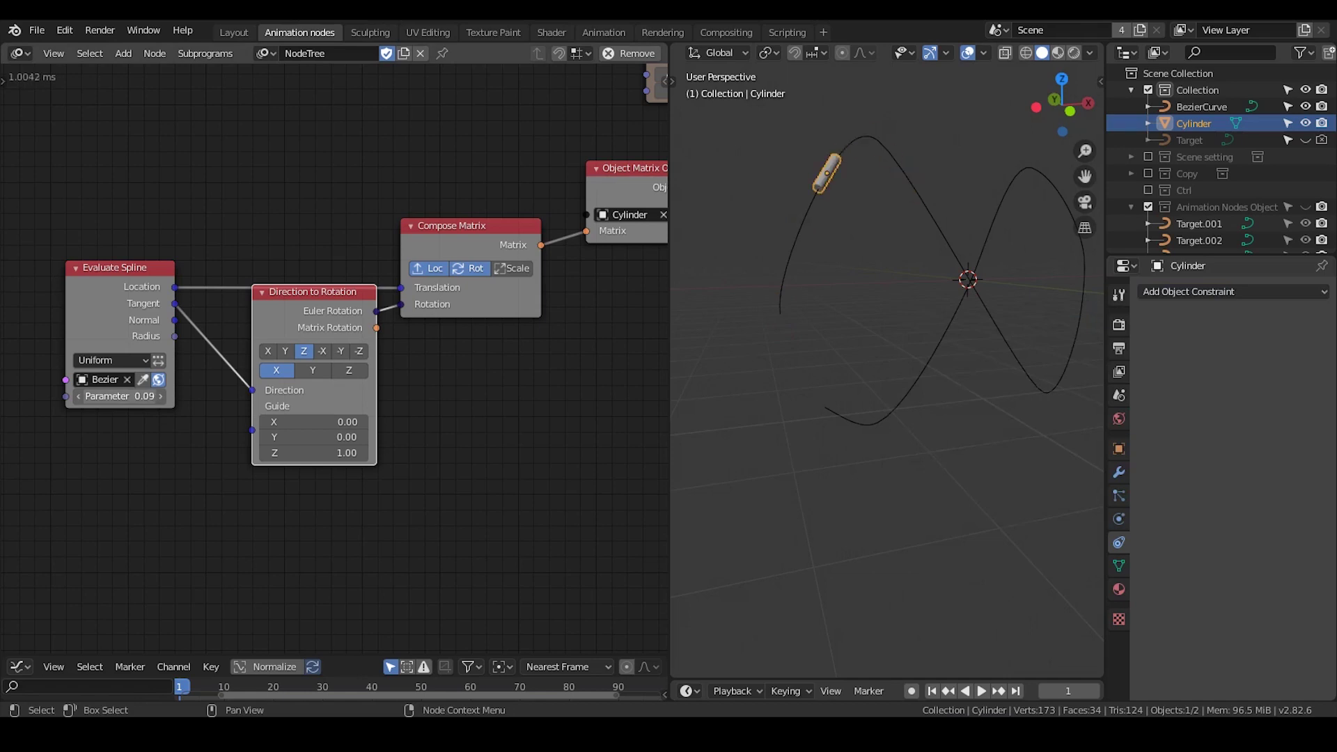
{"action": "middle_click_drag", "start_coordinate": [516, 406], "coordinate": [491, 429]}
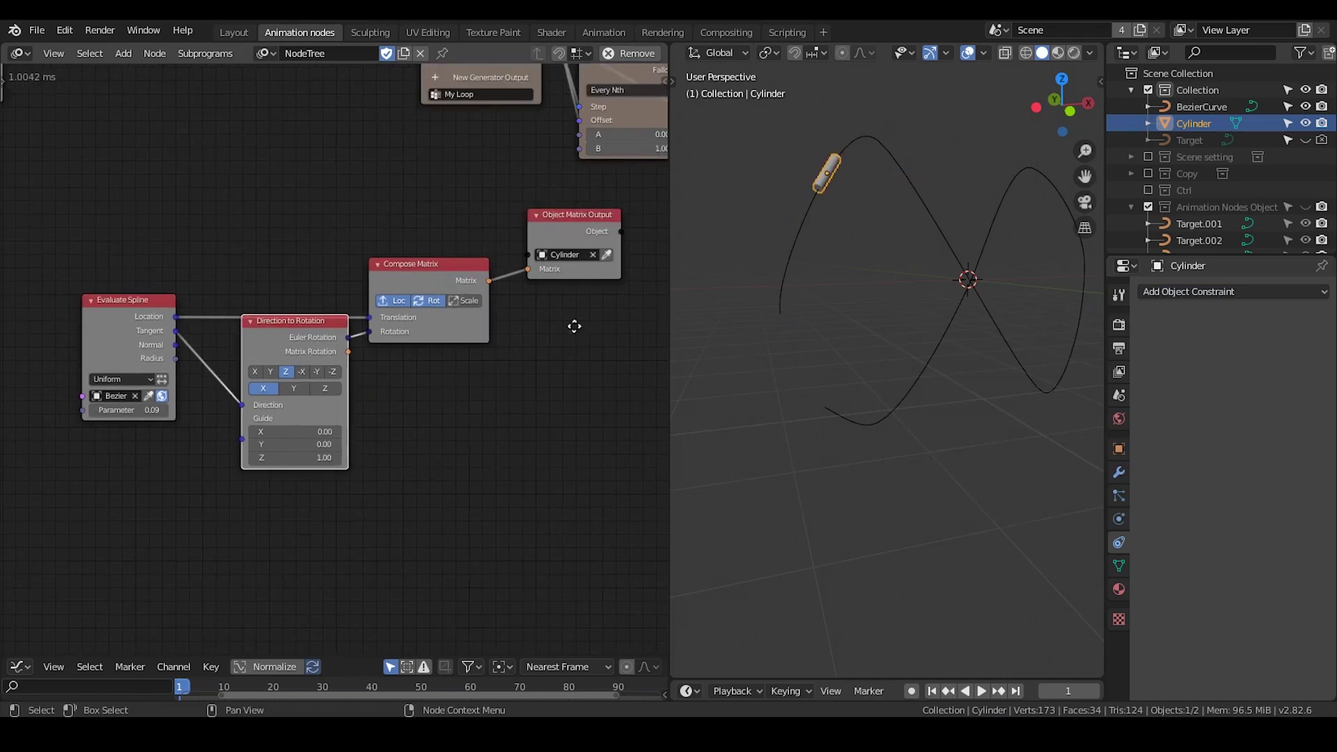
Enable the Animation Nodes Object collection and set Trim Spline's End to 0.07 in the loop subprogram
{"action": "middle_click_drag", "start_coordinate": [573, 322], "coordinate": [106, 348]}
{"action": "scroll", "coordinate": [493, 278], "scroll_direction": "down", "scroll_amount": 2}
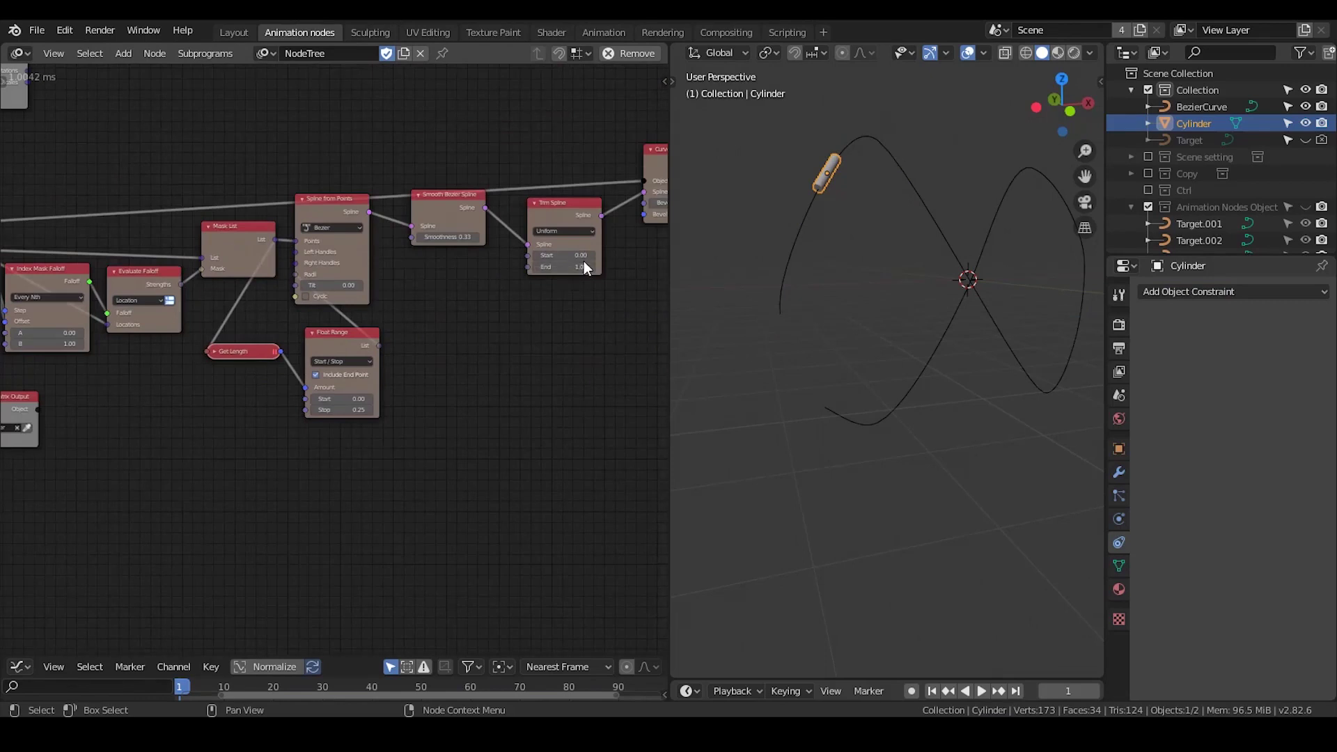
{"action": "left_click", "coordinate": [1305, 207]}
{"action": "left_click_drag", "start_coordinate": [546, 273], "coordinate": [496, 273]}
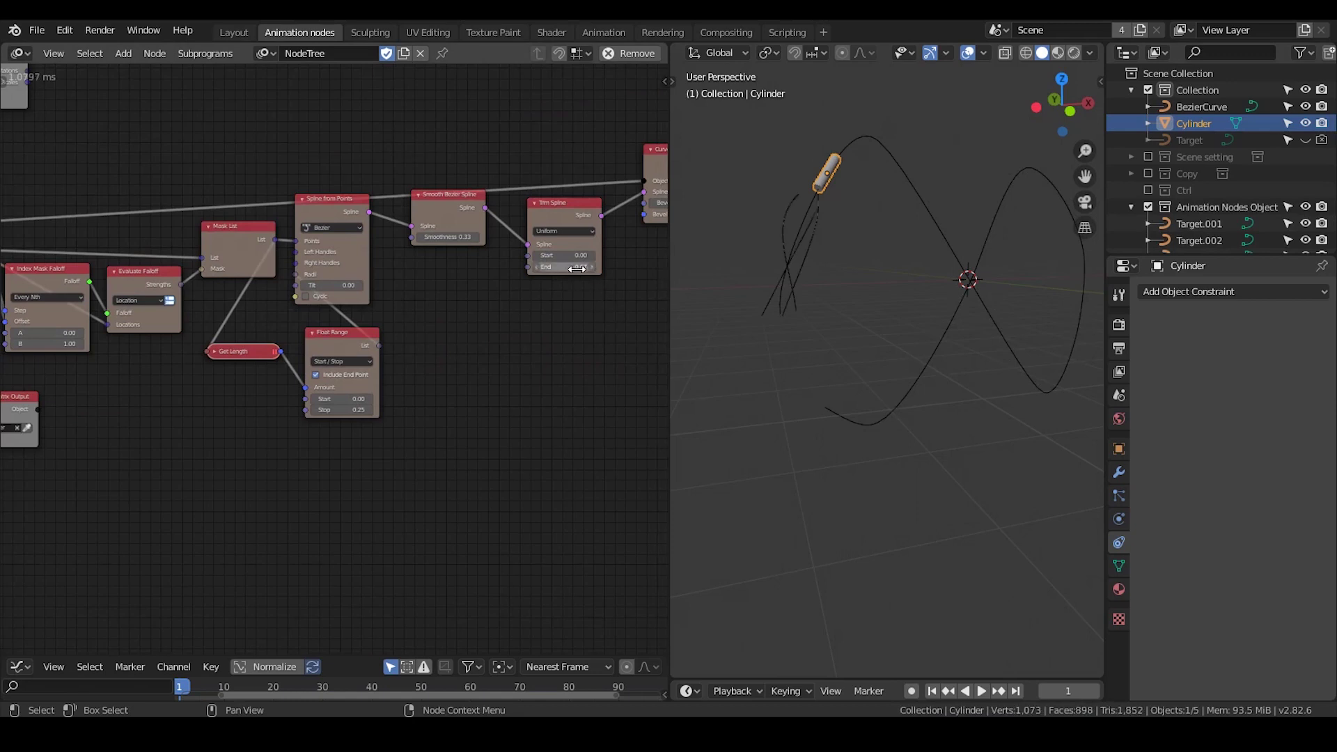
{"action": "scroll", "coordinate": [569, 298], "scroll_direction": "up", "scroll_amount": 2}
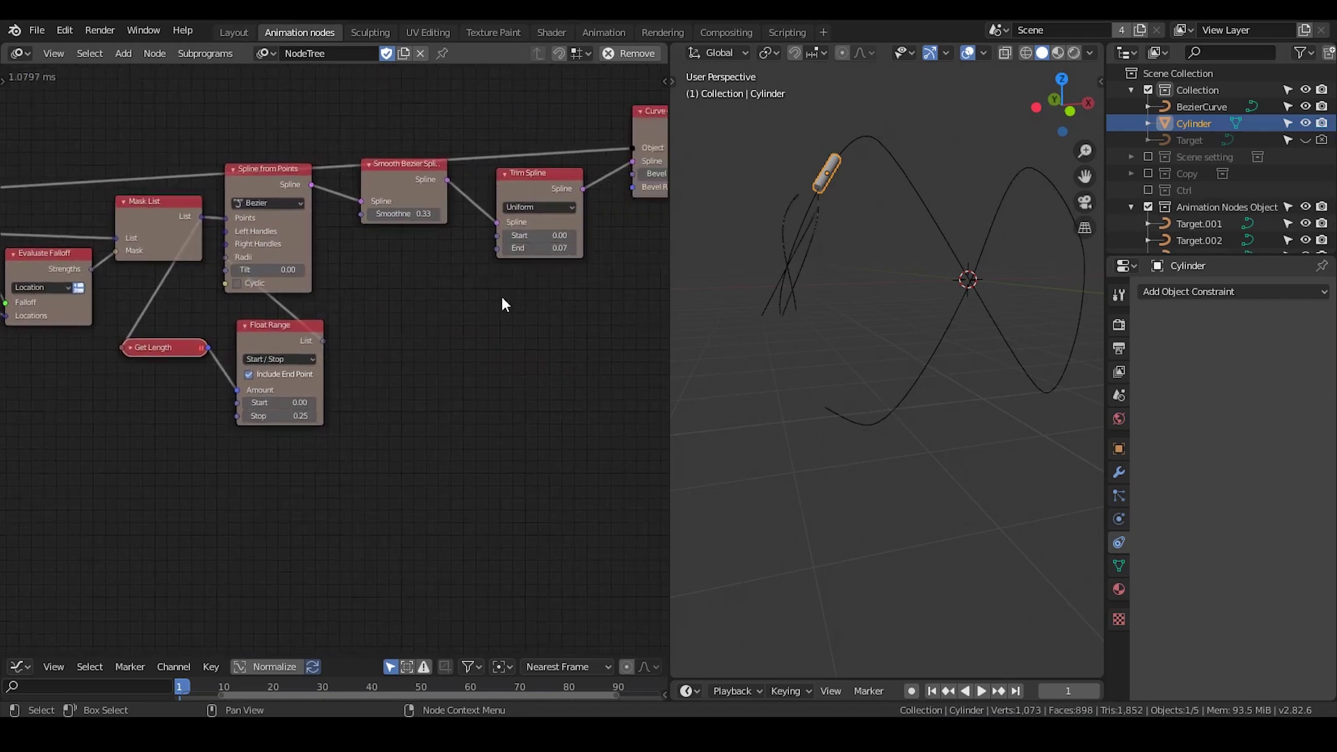
Set Evaluate Spline's Parameter to 0.08 to place the cylinder at the front of the trimmed curves
{"action": "scroll", "coordinate": [294, 436], "scroll_direction": "up", "scroll_amount": 1}
{"action": "middle_click_drag", "start_coordinate": [294, 436], "coordinate": [513, 343]}
{"action": "middle_click_drag", "start_coordinate": [305, 390], "coordinate": [627, 282]}
{"action": "middle_click_drag", "start_coordinate": [209, 368], "coordinate": [571, 270]}
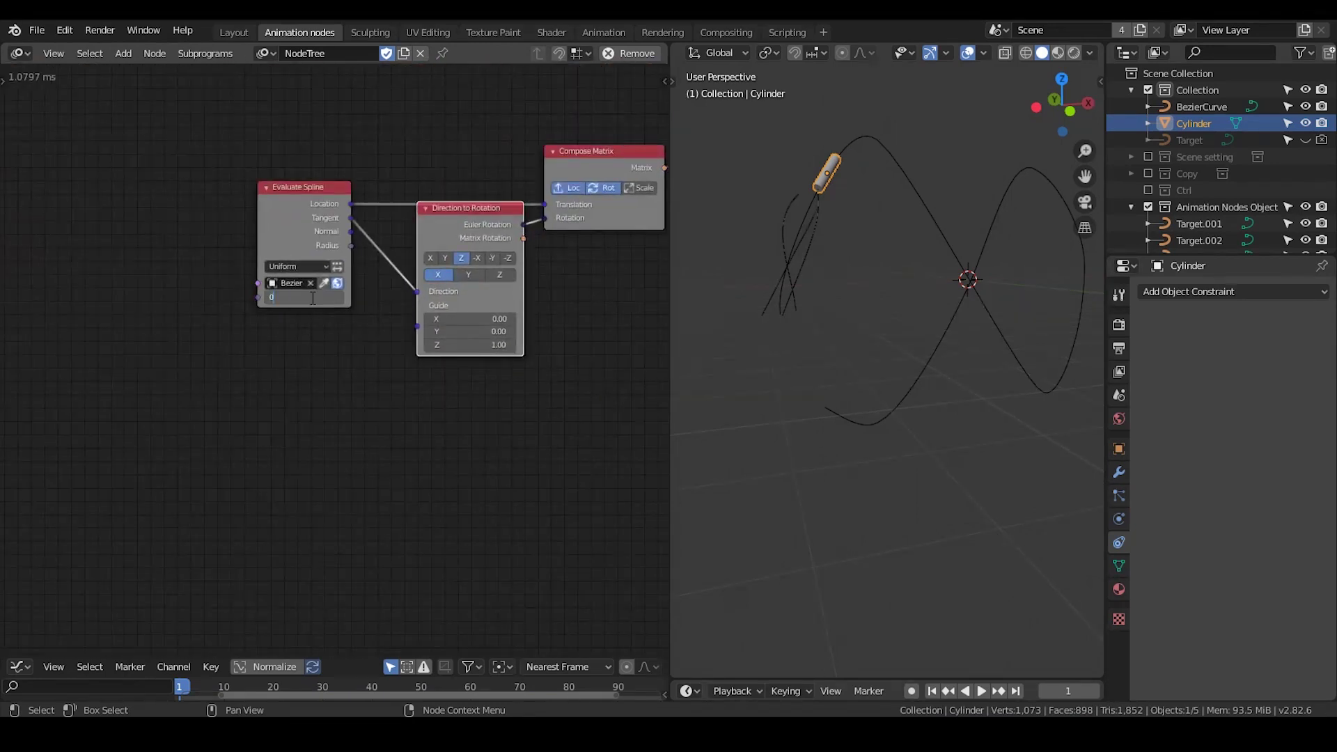
{"action": "key", "text": "Return"}
{"action": "middle_click_drag", "start_coordinate": [819, 167], "coordinate": [849, 235], "text": "shift"}
{"action": "scroll", "coordinate": [851, 214], "scroll_direction": "up", "scroll_amount": 4}
{"action": "scroll", "coordinate": [865, 268], "scroll_direction": "down", "scroll_amount": 2}
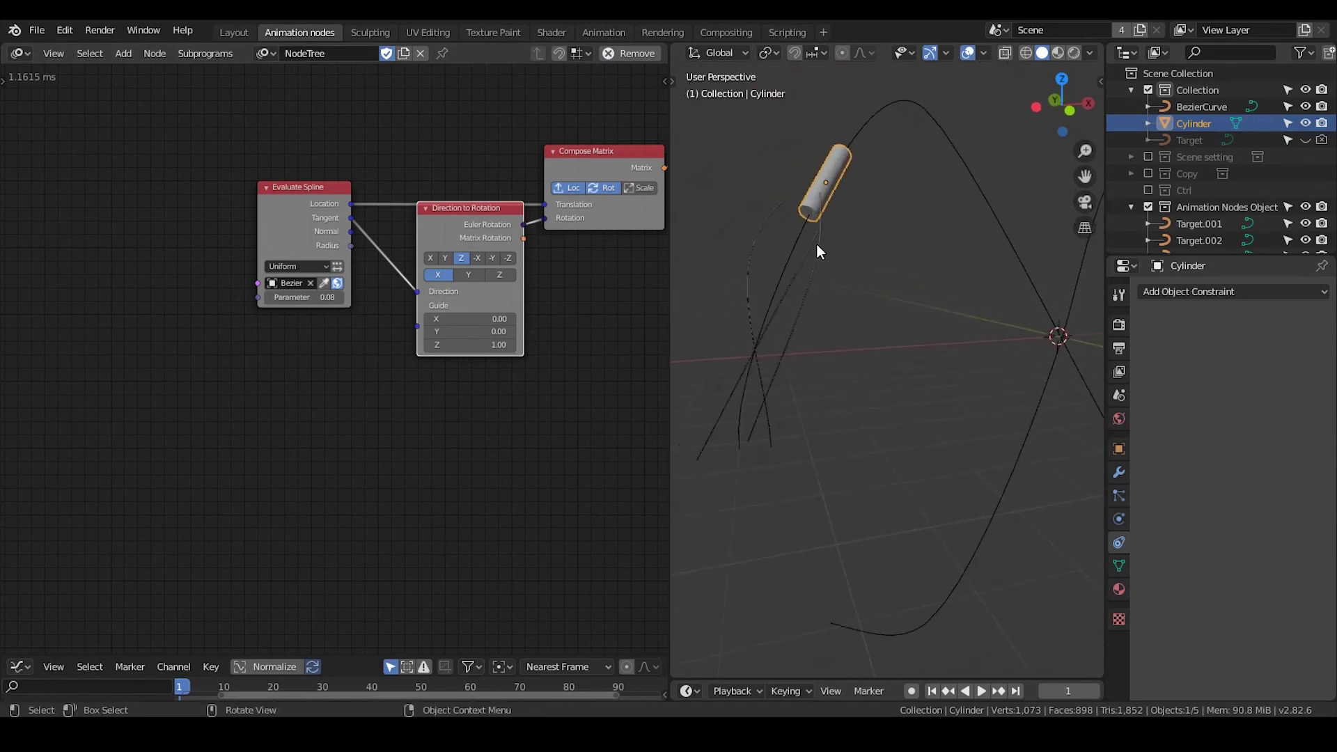
Tidy the cylinder's node chain by spacing out Compose Matrix, Object Matrix Output and Direction to Rotation
{"action": "middle_click_drag", "start_coordinate": [595, 324], "coordinate": [426, 322]}
{"action": "mouse_move", "coordinate": [519, 328]}
{"action": "middle_mouse_down"}
{"action": "mouse_move", "coordinate": [500, 333]}
{"action": "mouse_move", "coordinate": [515, 325]}
{"action": "middle_mouse_up"}
{"action": "left_click_drag", "start_coordinate": [424, 152], "coordinate": [449, 149]}
{"action": "left_click_drag", "start_coordinate": [566, 109], "coordinate": [598, 123]}
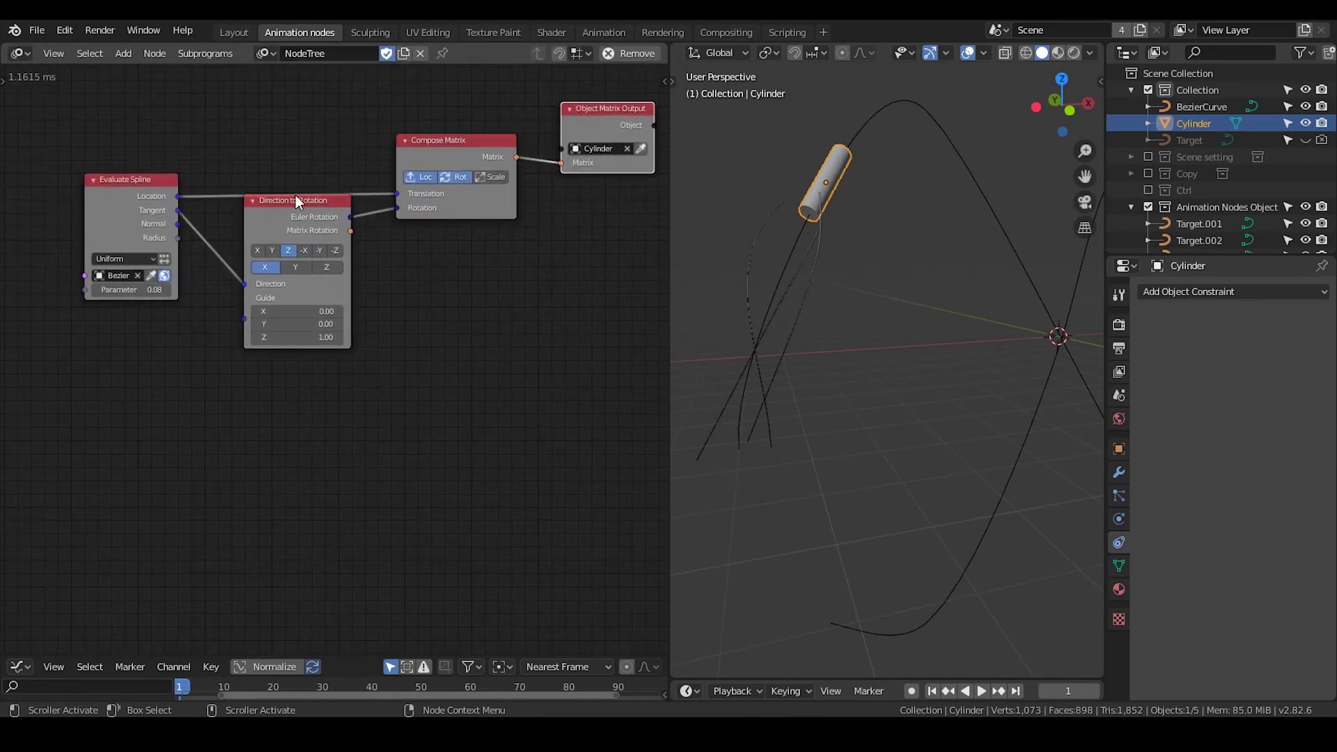
{"action": "left_click_drag", "start_coordinate": [295, 201], "coordinate": [284, 189]}
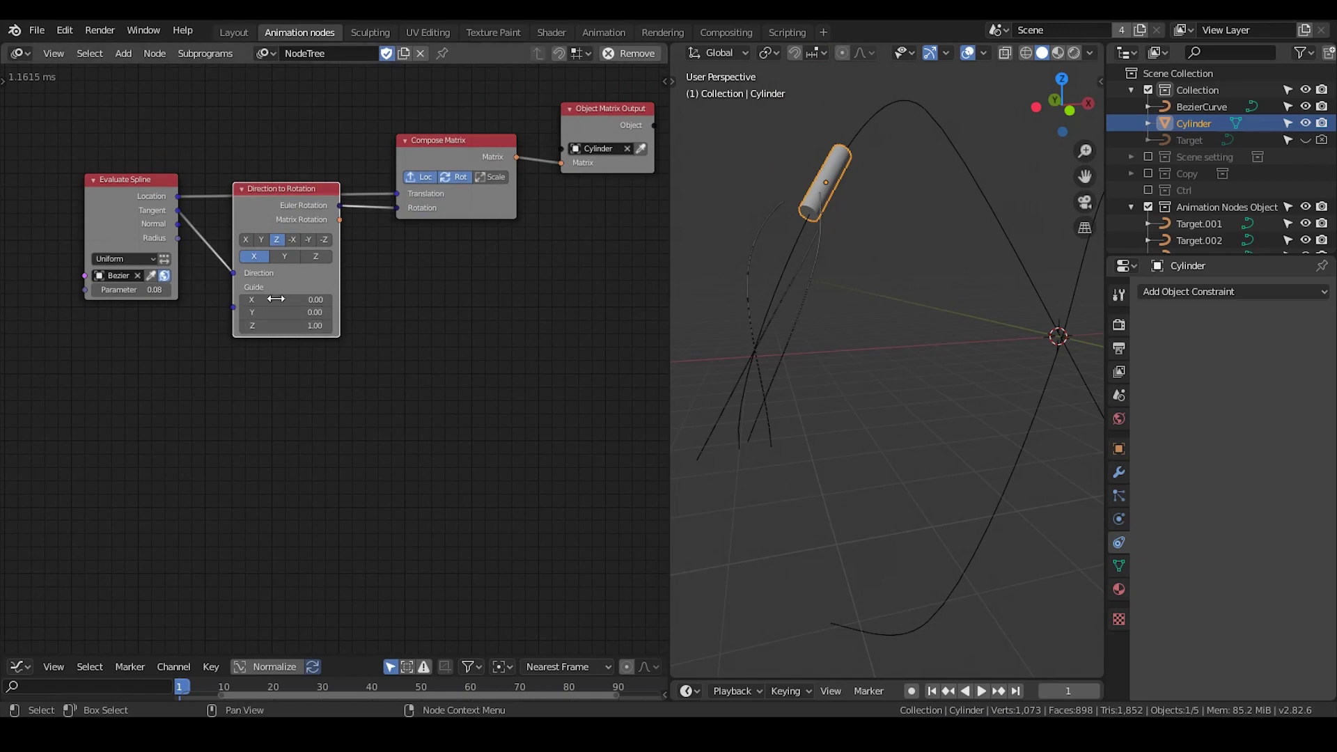
Examine how the cylinder lines up with the trimmed curves, deselecting it and selecting the Target.002 curve
{"action": "middle_click_drag", "start_coordinate": [876, 199], "coordinate": [881, 261]}
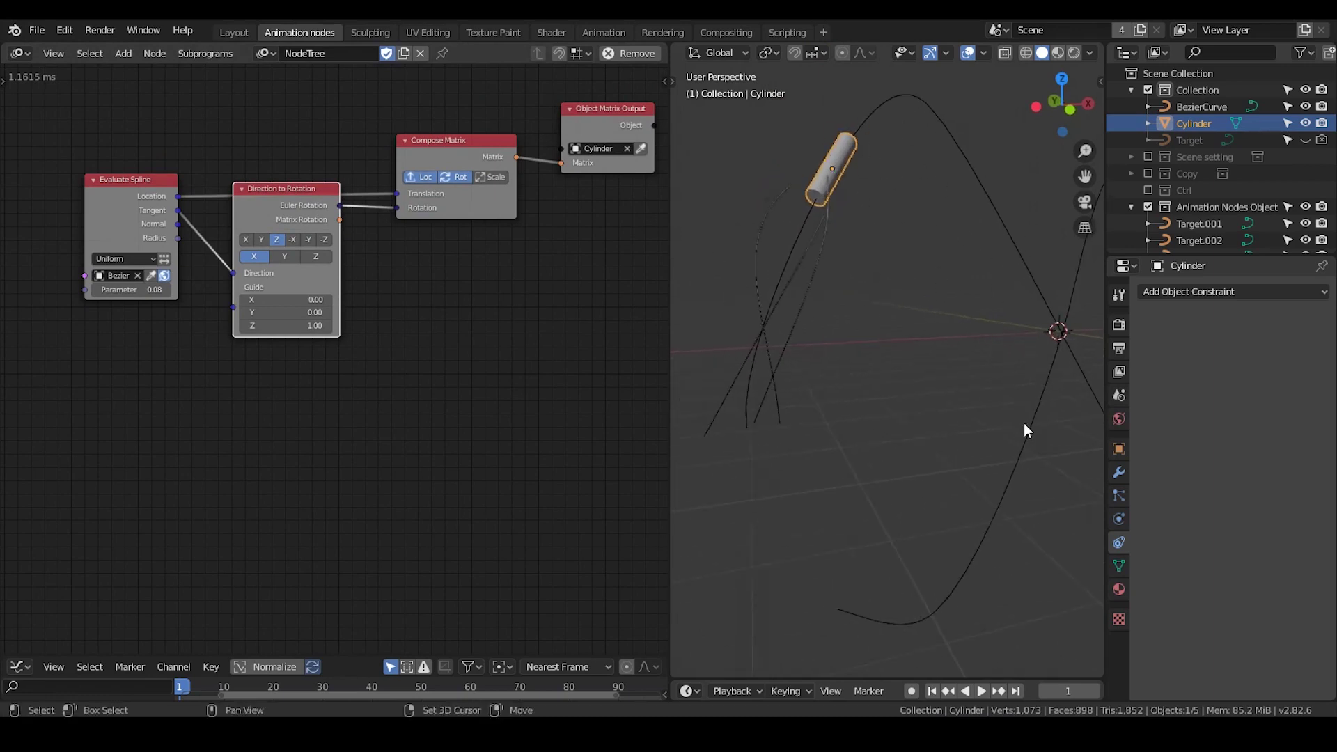
{"action": "middle_click_drag", "start_coordinate": [1024, 423], "coordinate": [921, 255], "text": "shift"}
{"action": "scroll", "coordinate": [949, 400], "scroll_direction": "down", "scroll_amount": 3}
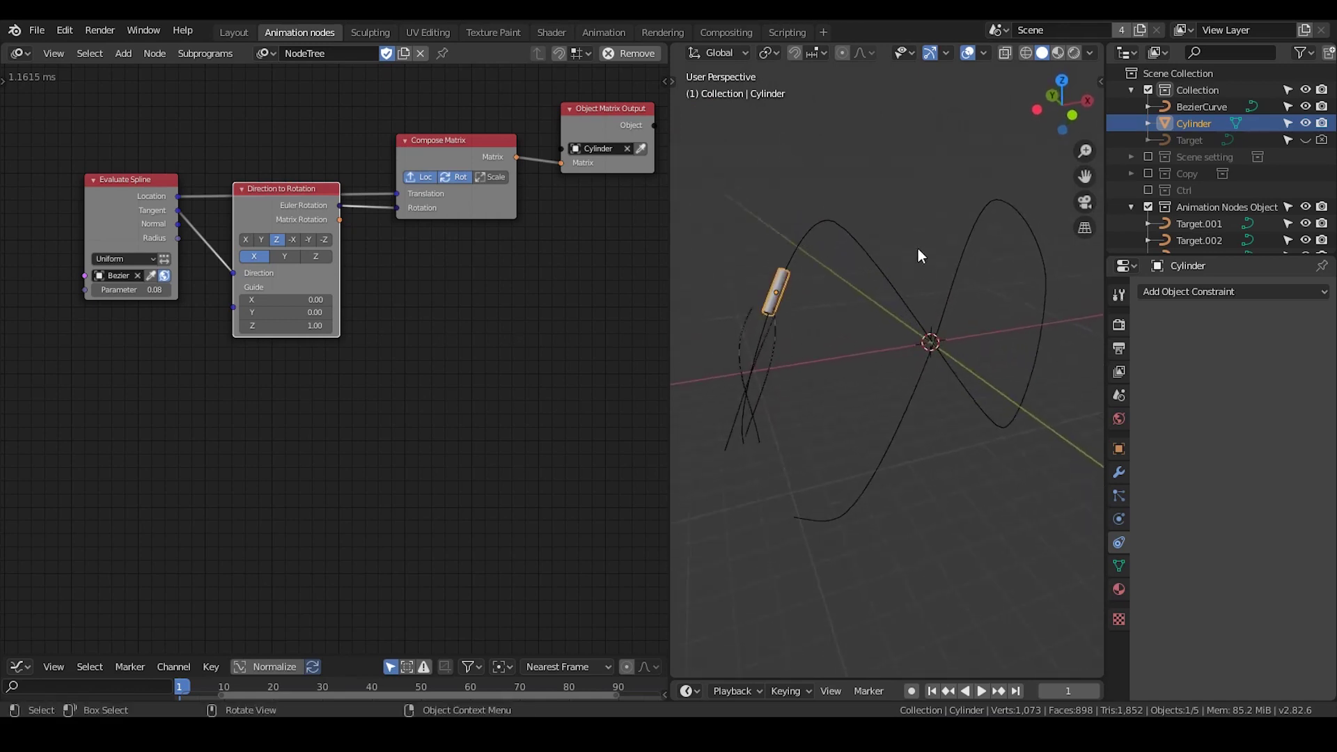
{"action": "left_click", "coordinate": [918, 249]}
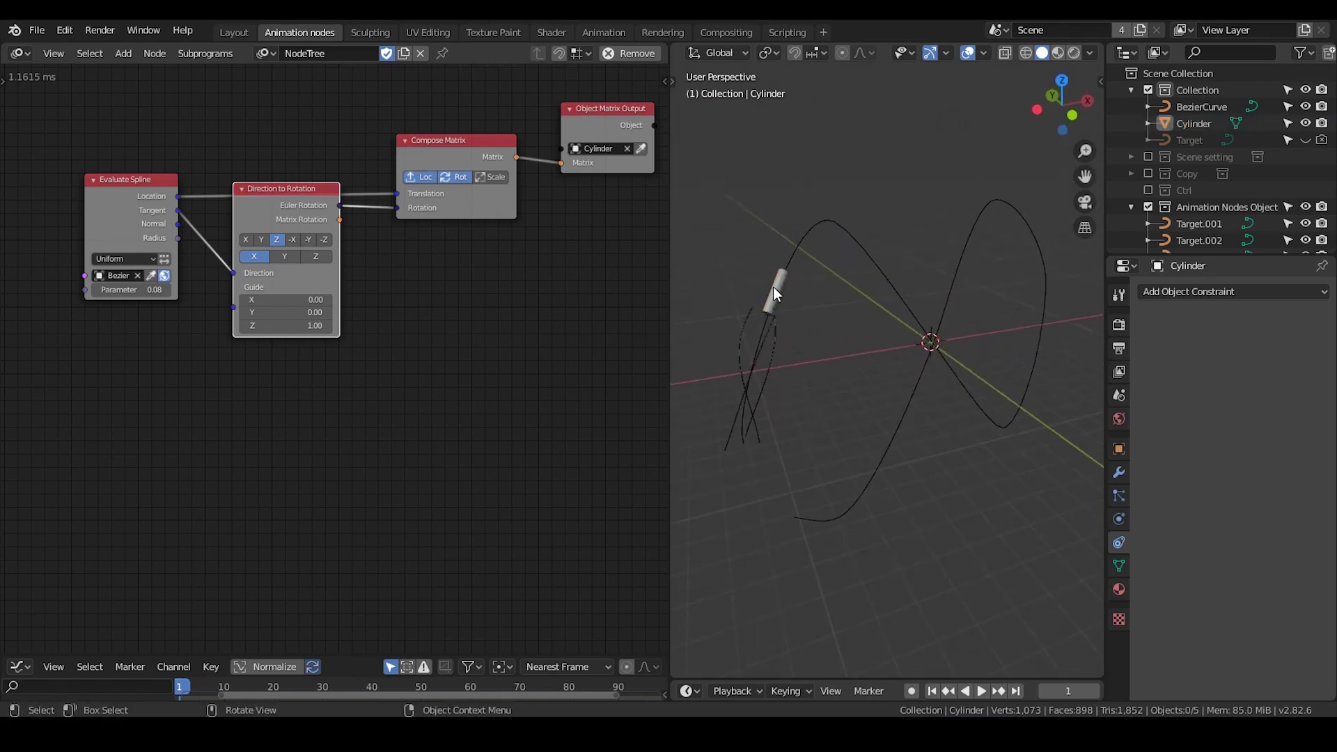
{"action": "middle_click_drag", "start_coordinate": [564, 236], "coordinate": [474, 426]}
{"action": "scroll", "coordinate": [462, 422], "scroll_direction": "down", "scroll_amount": 2}
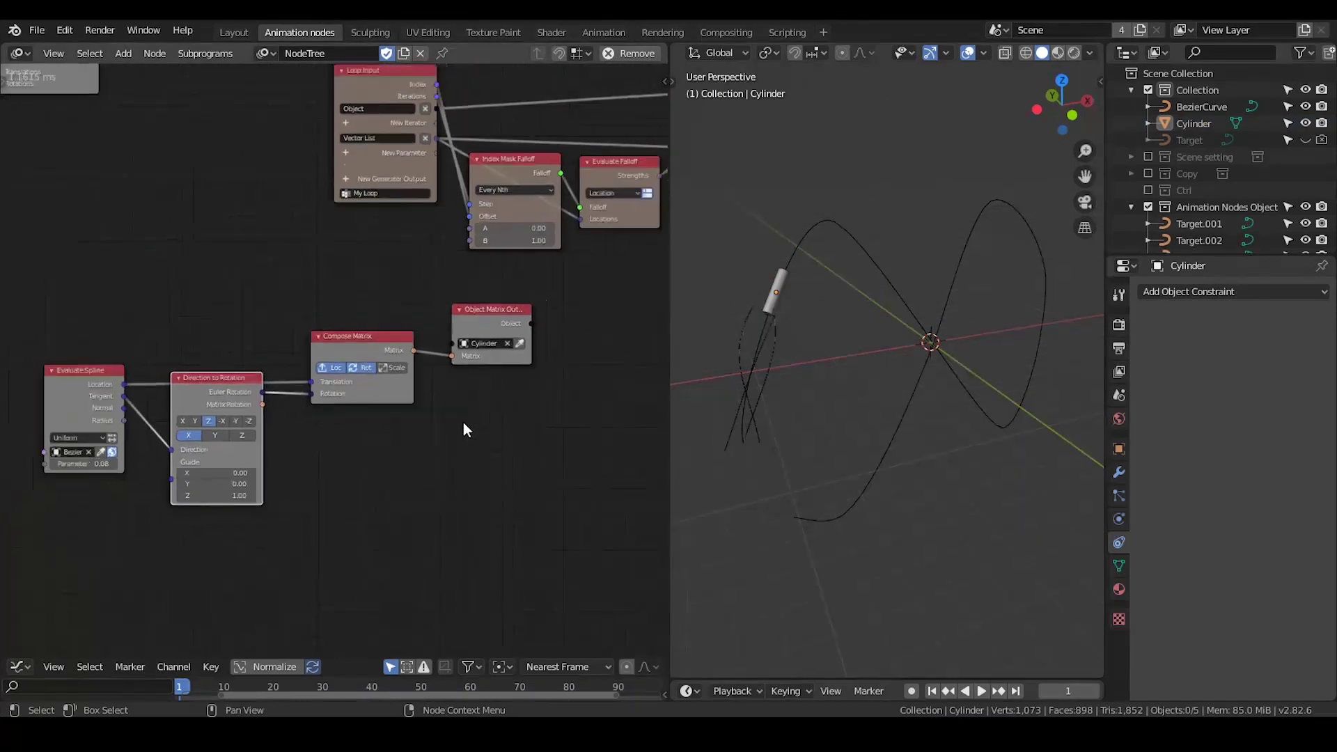
{"action": "middle_click_drag", "start_coordinate": [413, 308], "coordinate": [638, 545]}
{"action": "middle_click_drag", "start_coordinate": [442, 352], "coordinate": [477, 312]}
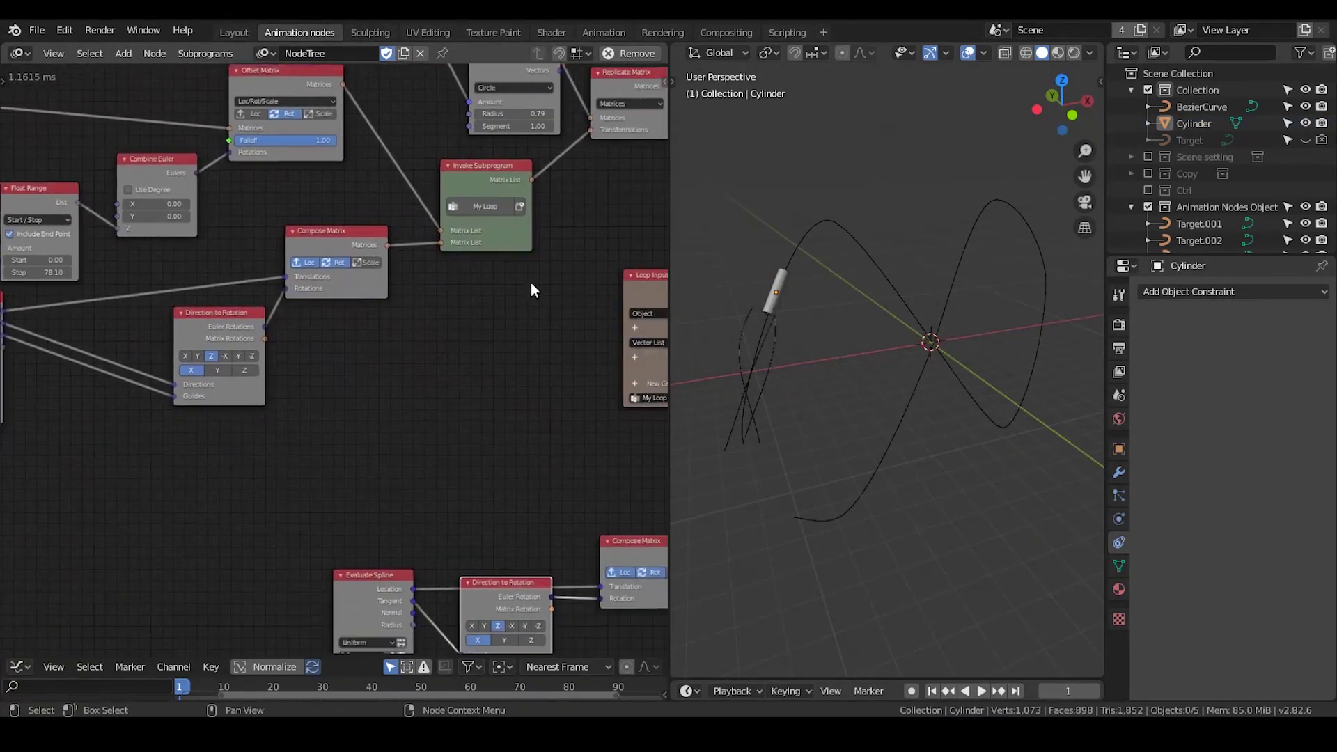
{"action": "left_click", "coordinate": [776, 341]}
{"action": "middle_click_drag", "start_coordinate": [775, 343], "coordinate": [870, 373]}
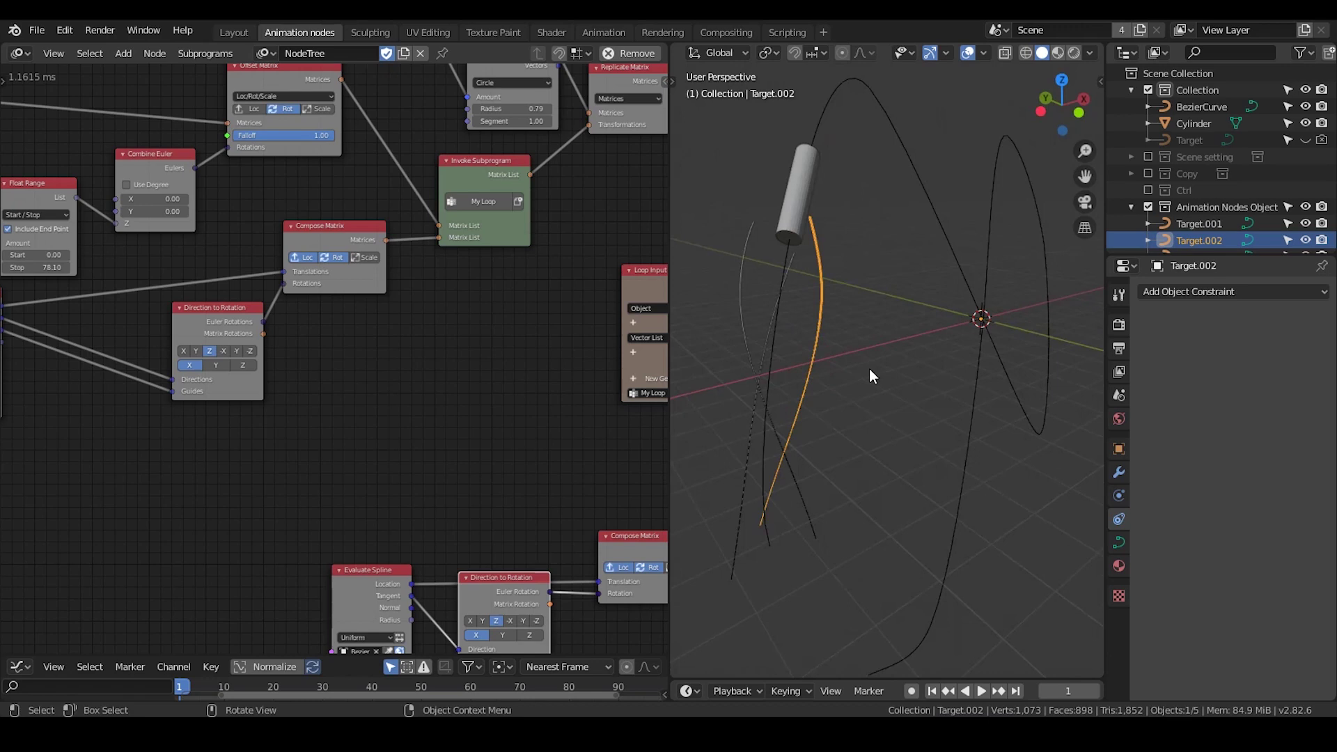
Review the node tree from the matrix setup and cylinder chain to the loop subprogram's spline nodes
{"action": "middle_click_drag", "start_coordinate": [603, 337], "coordinate": [394, 322]}
{"action": "left_click_drag", "start_coordinate": [241, 272], "coordinate": [239, 287]}
{"action": "scroll", "coordinate": [464, 291], "scroll_direction": "up", "scroll_amount": 1}
{"action": "middle_click_drag", "start_coordinate": [590, 325], "coordinate": [364, 399]}
{"action": "scroll", "coordinate": [389, 390], "scroll_direction": "down", "scroll_amount": 9}
{"action": "middle_click_drag", "start_coordinate": [504, 371], "coordinate": [259, 302]}
{"action": "middle_click_drag", "start_coordinate": [482, 249], "coordinate": [407, 221]}
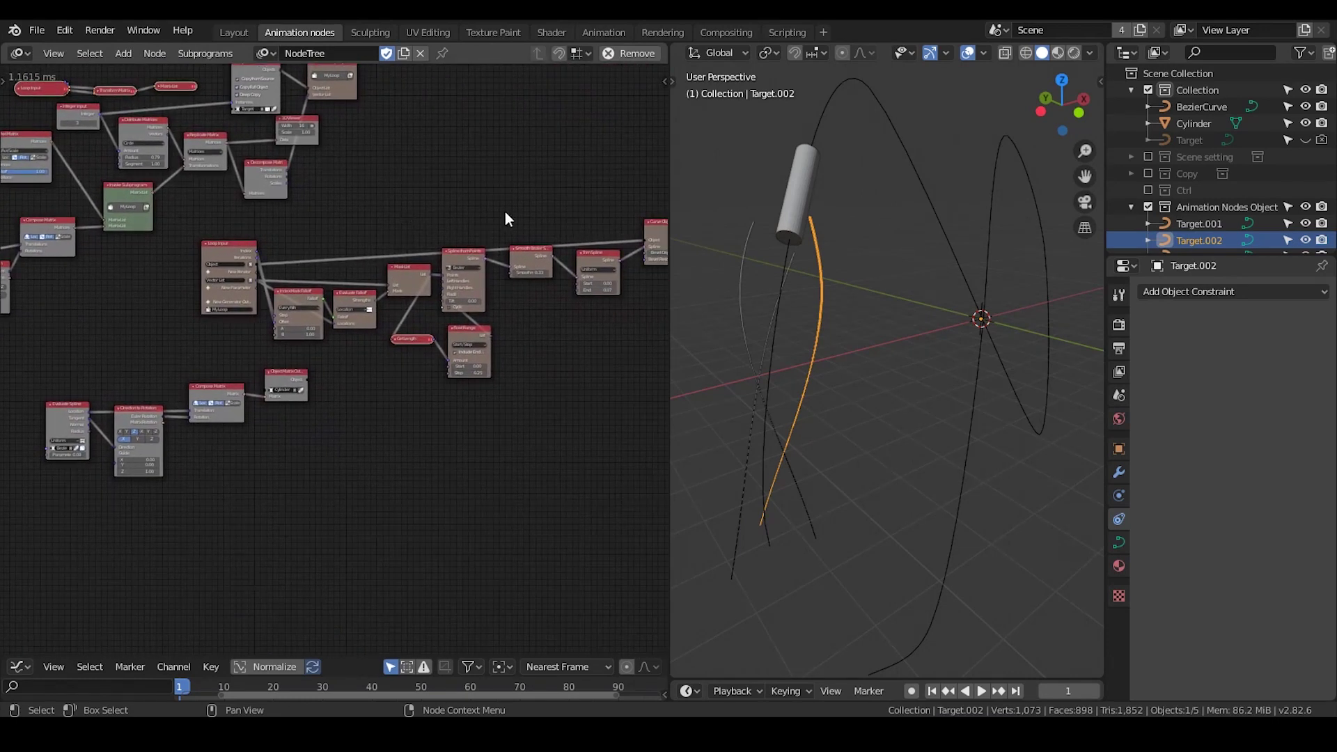